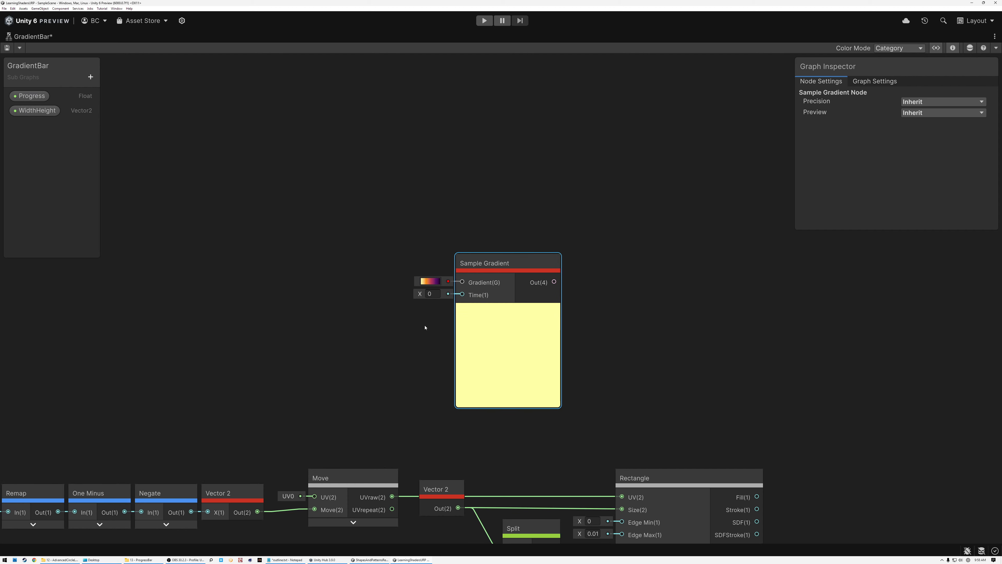
Try driving the Sample Gradient node's Time input with a Slider node, and delete the Slider
{"action": "left_click", "coordinate": [362, 306]}
{"action": "key", "text": "space"}
{"action": "type", "text": "slider"}
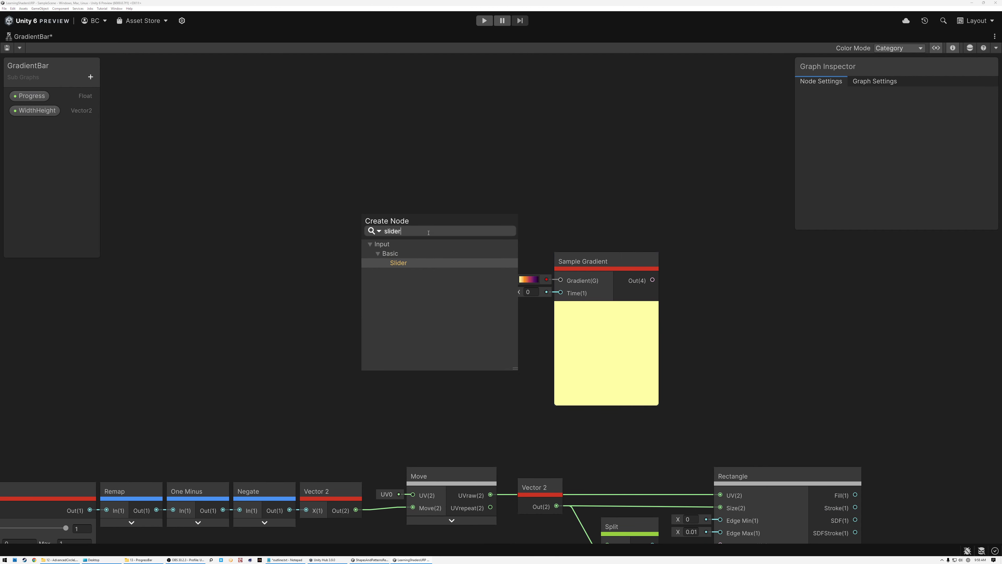
{"action": "left_click", "coordinate": [398, 263]}
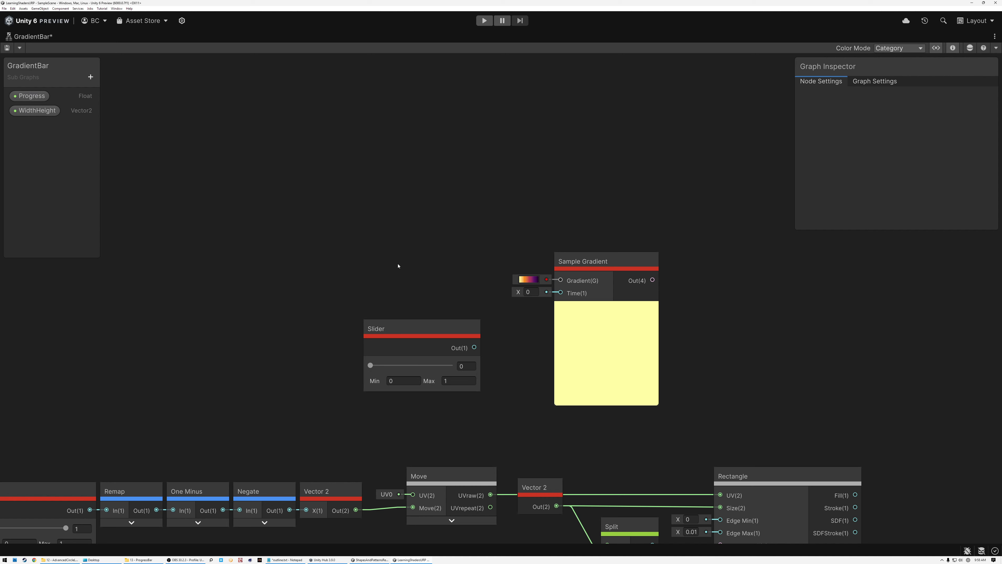
{"action": "left_click_drag", "start_coordinate": [475, 347], "coordinate": [561, 292]}
{"action": "left_click_drag", "start_coordinate": [370, 365], "coordinate": [454, 365]}
{"action": "left_click", "coordinate": [434, 329]}
{"action": "key", "text": "Delete"}
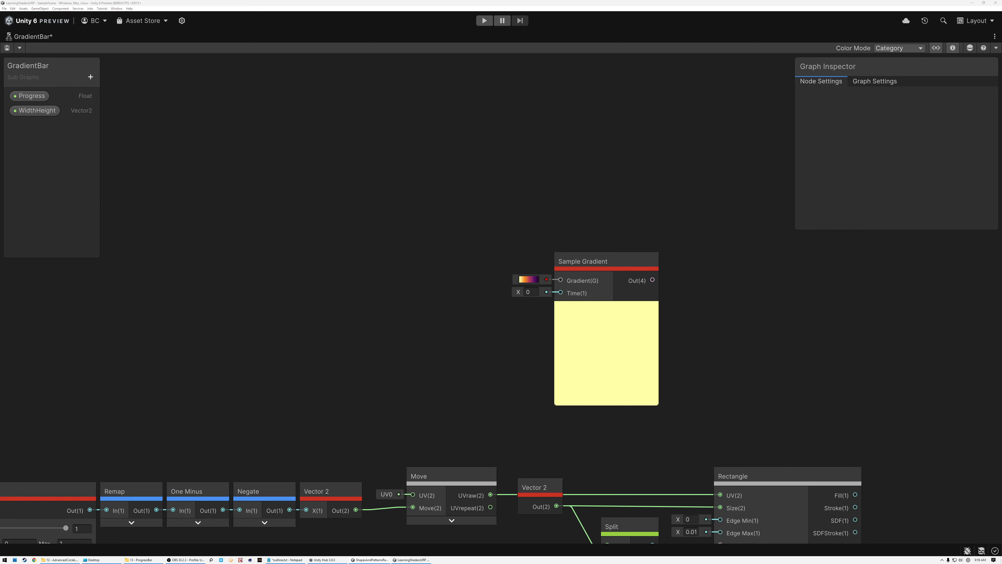
Feed Sample Gradient's Time input from the U output of a new LinearGradient node with Invert enabled
{"action": "key", "text": "space"}
{"action": "type", "text": "linear"}
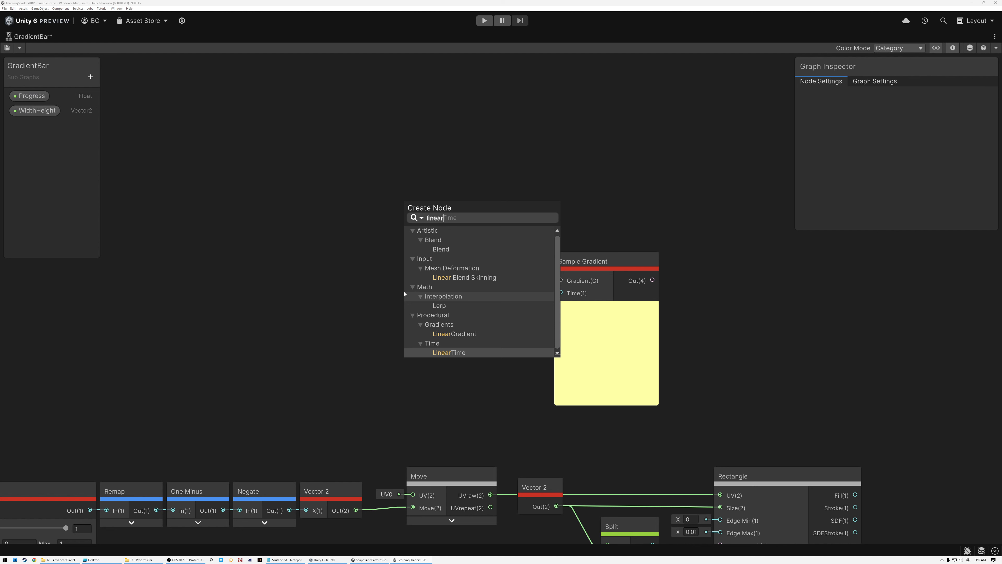
{"action": "left_click", "coordinate": [449, 334]}
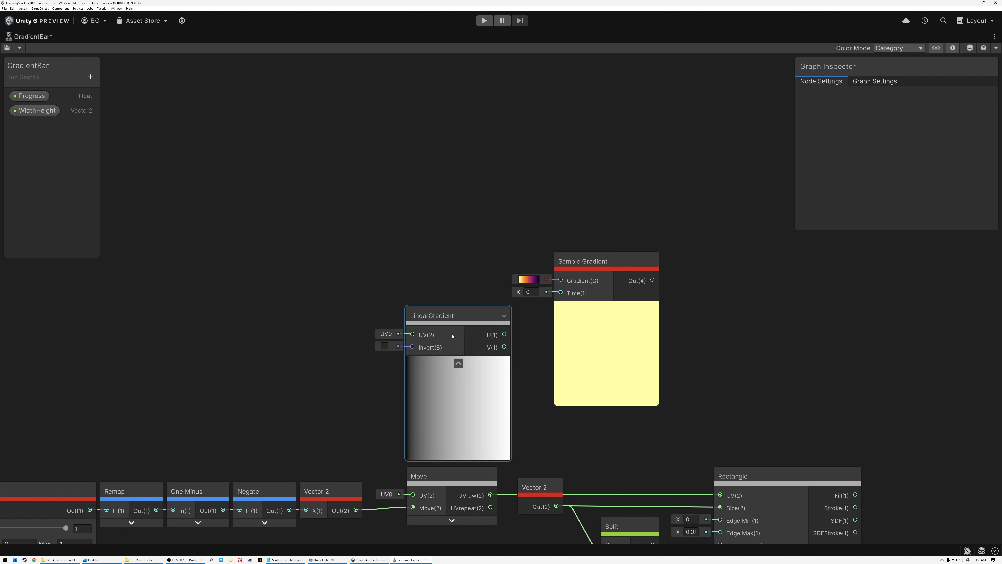
{"action": "left_click_drag", "start_coordinate": [447, 303], "coordinate": [560, 293]}
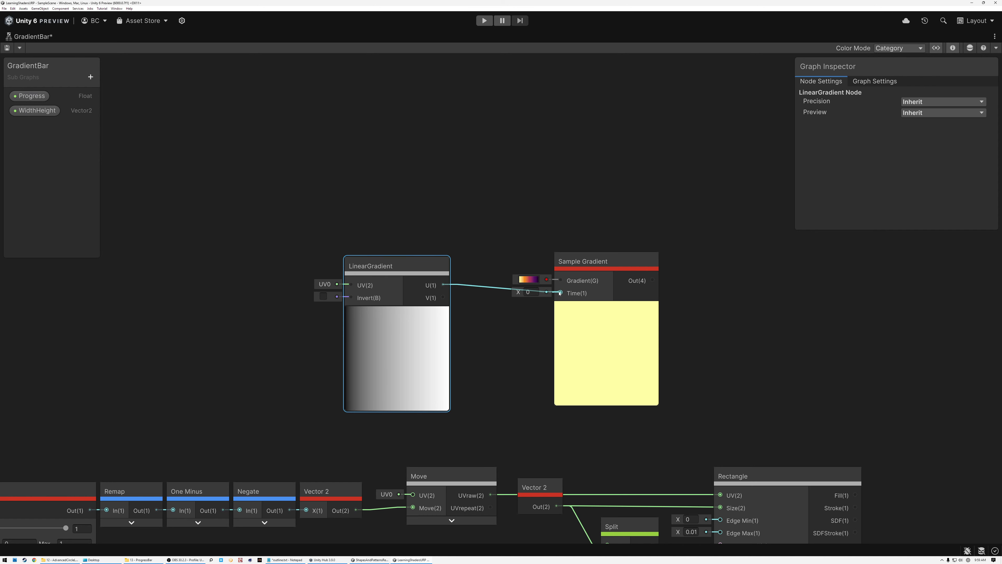
{"action": "left_click_drag", "start_coordinate": [434, 271], "coordinate": [463, 281]}
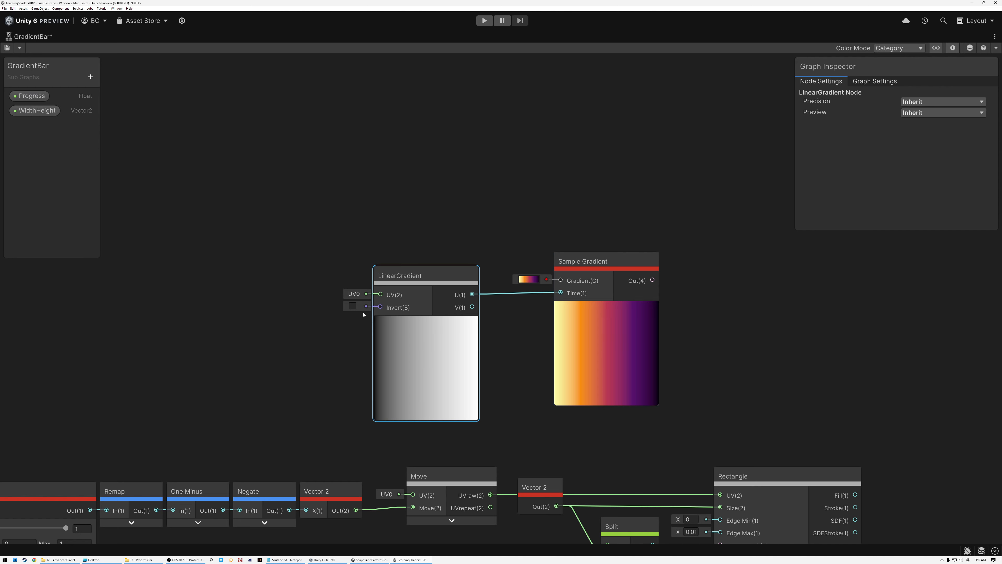
{"action": "left_click_drag", "start_coordinate": [404, 275], "coordinate": [404, 272]}
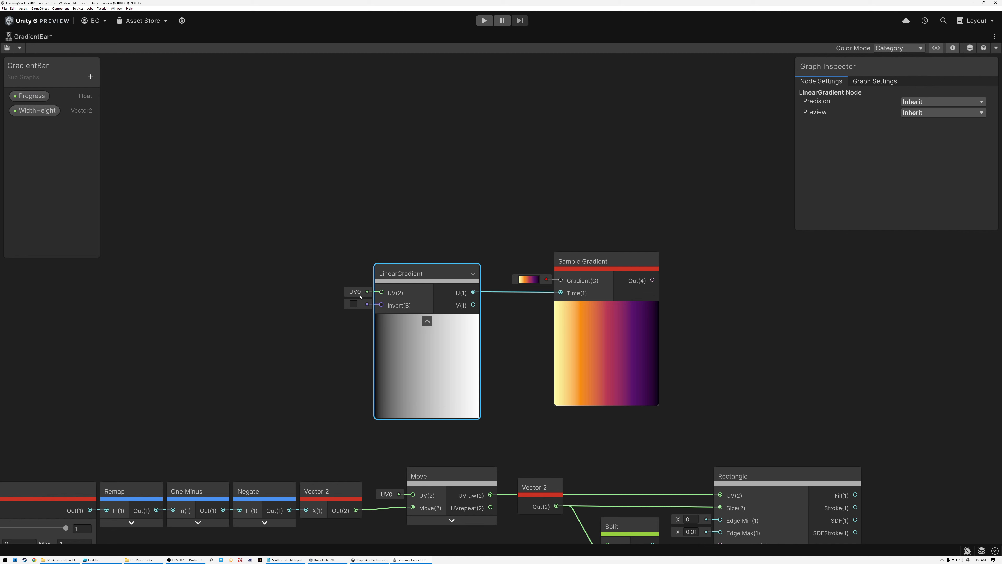
{"action": "left_click", "coordinate": [353, 305]}
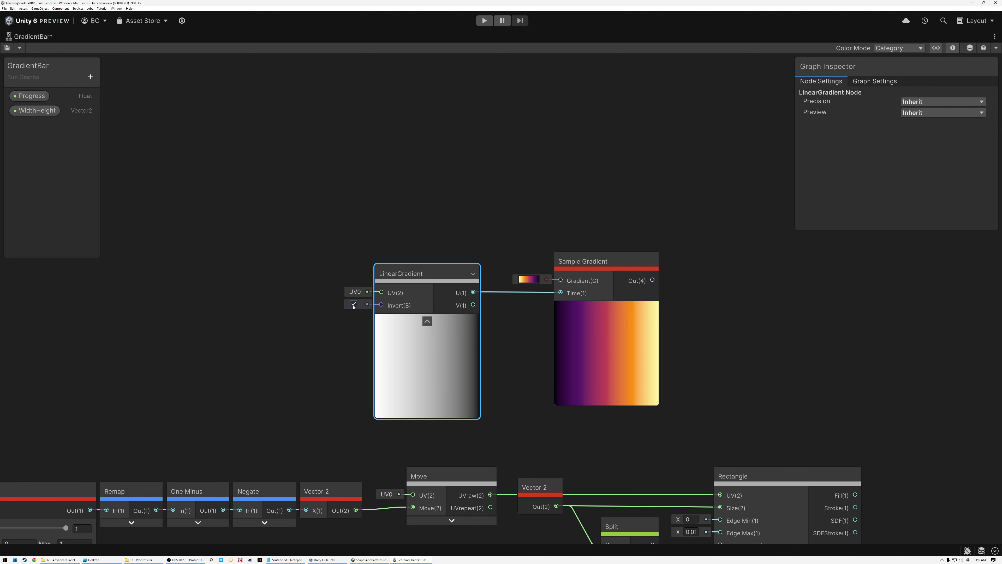
{"action": "scroll", "coordinate": [603, 336], "scroll_direction": "up", "scroll_amount": 3}
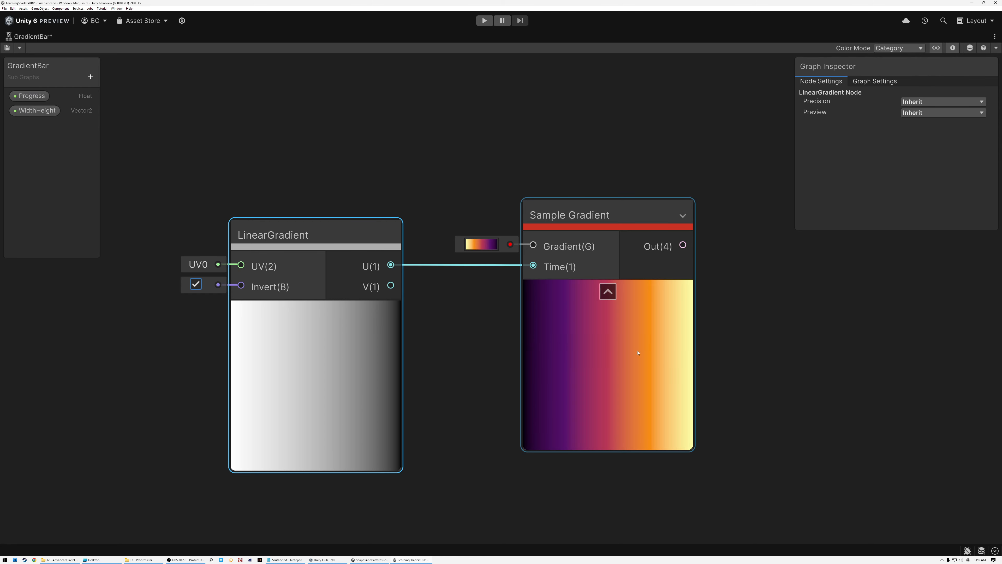
{"action": "scroll", "coordinate": [551, 370], "scroll_direction": "down", "scroll_amount": 3}
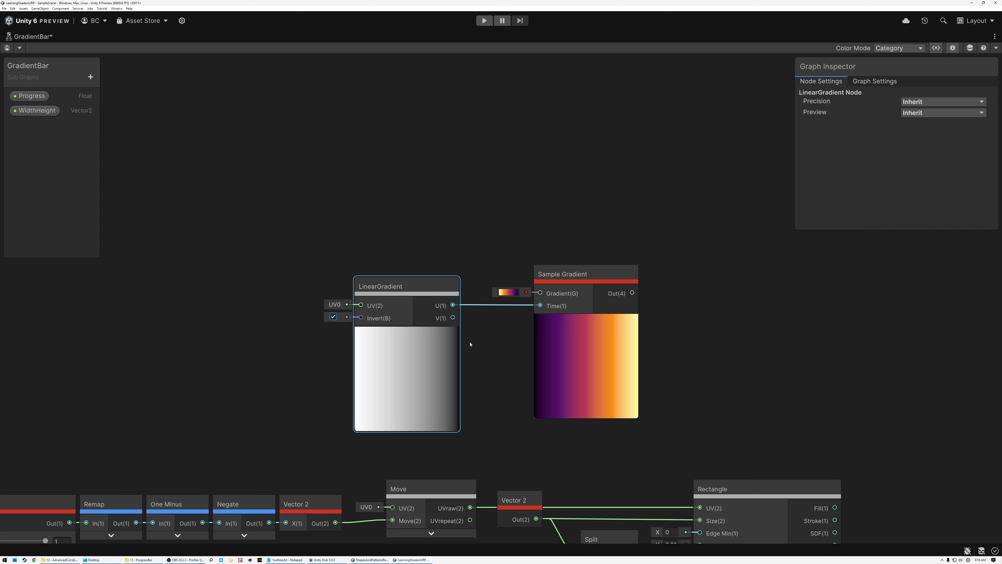
Inspect the Remap node's In Min Max and Out Min Max values, and return the collapsed node to its place
{"action": "middle_click_drag", "start_coordinate": [489, 401], "coordinate": [613, 315]}
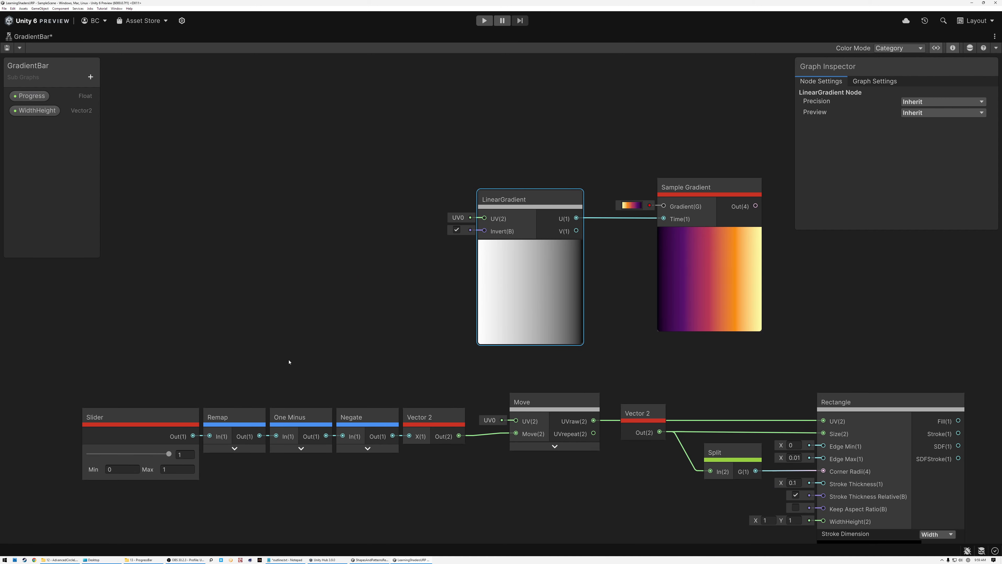
{"action": "left_click", "coordinate": [239, 419]}
{"action": "left_click", "coordinate": [235, 448]}
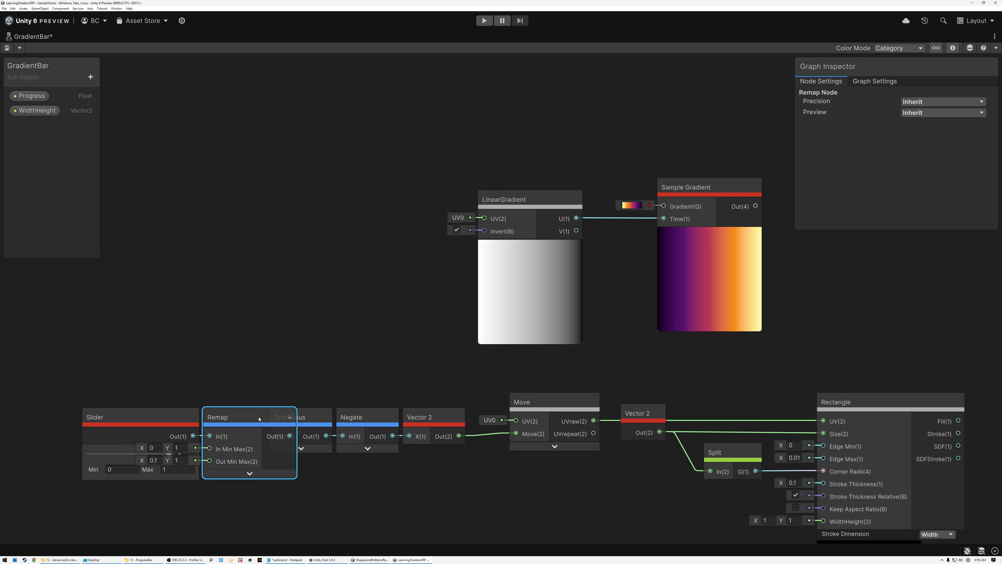
{"action": "left_click_drag", "start_coordinate": [229, 416], "coordinate": [248, 320]}
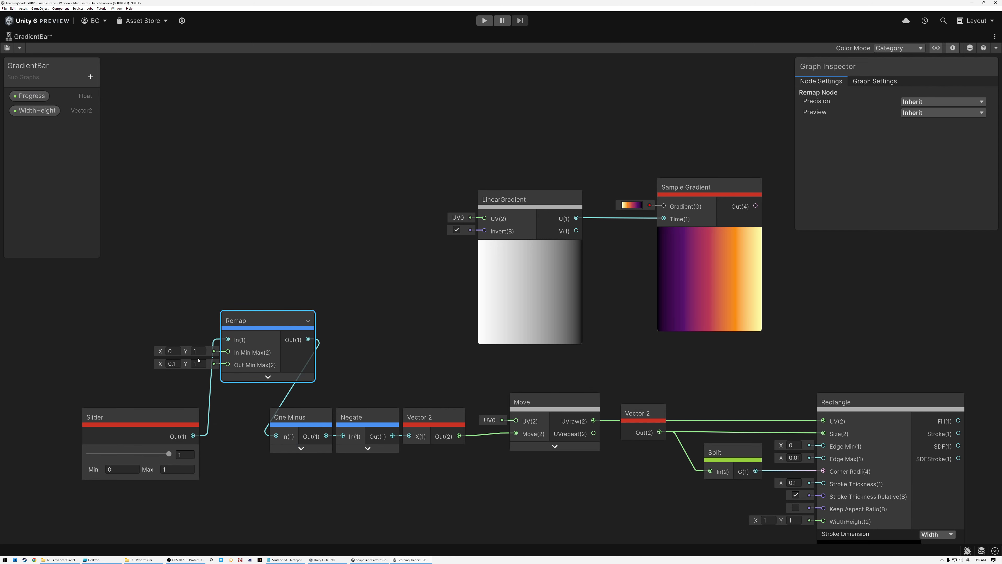
{"action": "left_click", "coordinate": [308, 322]}
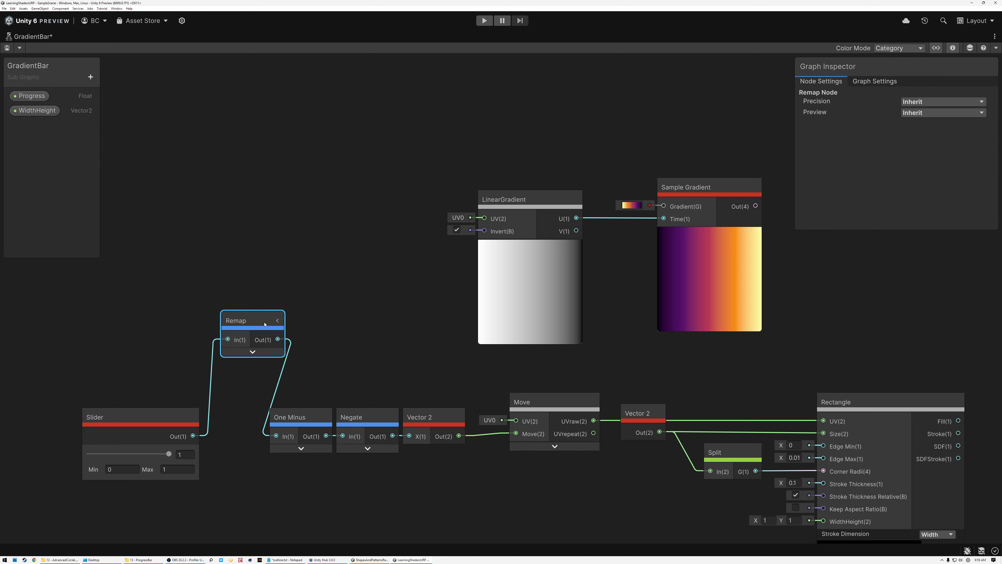
{"action": "left_click_drag", "start_coordinate": [236, 320], "coordinate": [219, 416]}
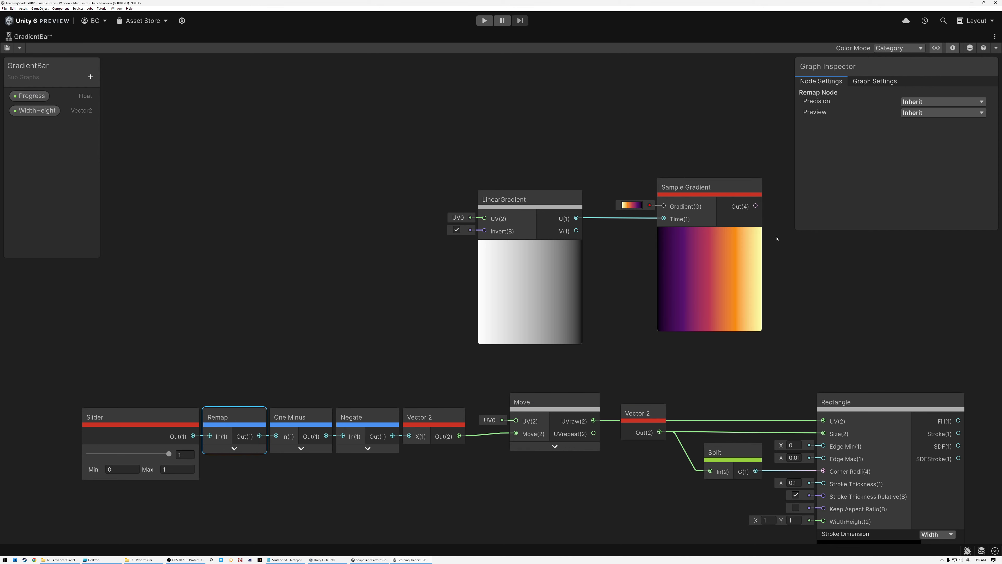
Add a Scale node between LinearGradient and Sample Gradient, moving LinearGradient away to make room
{"action": "scroll", "coordinate": [734, 245], "scroll_direction": "up", "scroll_amount": 4}
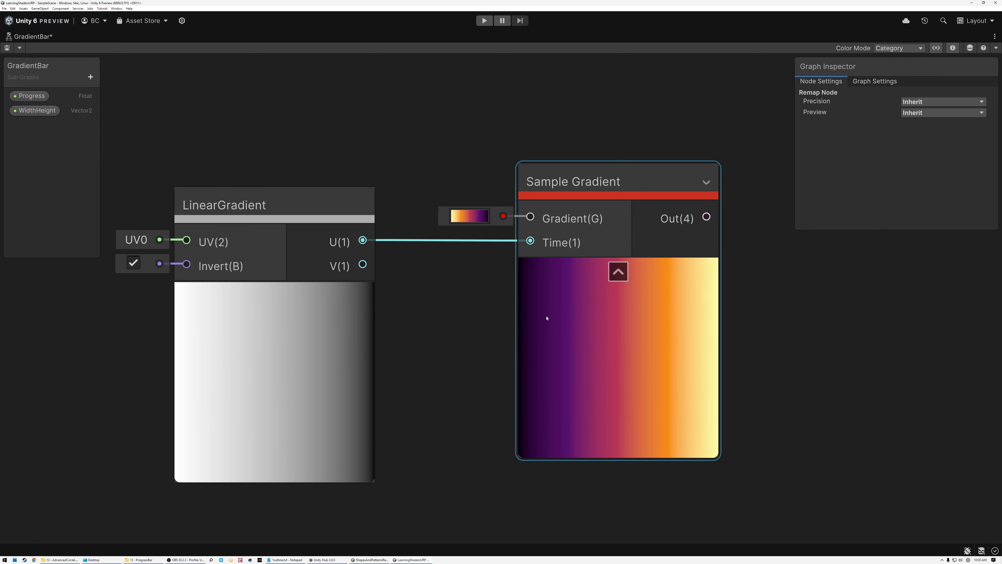
{"action": "middle_click_drag", "start_coordinate": [453, 278], "coordinate": [595, 285]}
{"action": "left_click_drag", "start_coordinate": [384, 213], "coordinate": [256, 210]}
{"action": "left_click", "coordinate": [474, 303]}
{"action": "key", "text": "space"}
{"action": "type", "text": "scale"}
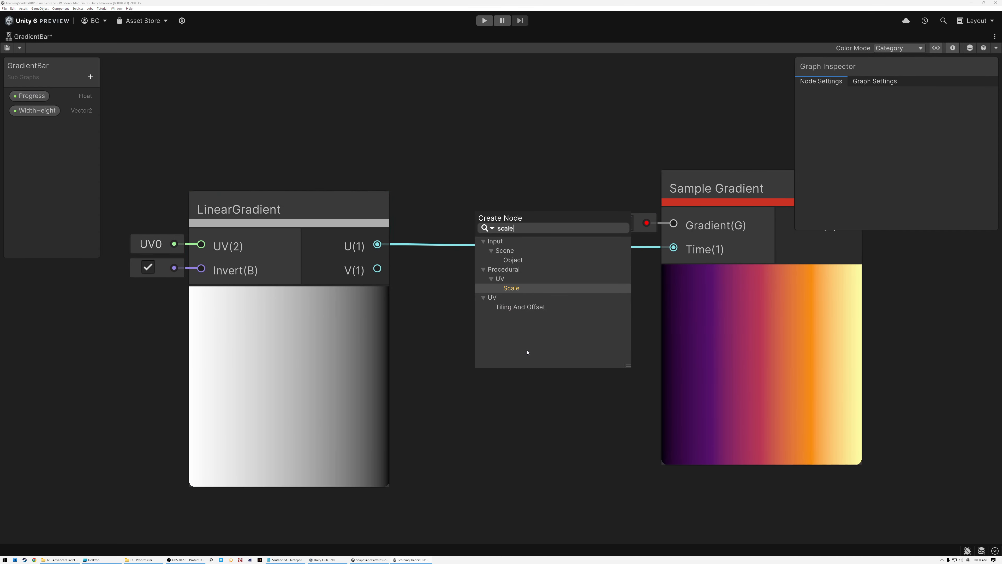
{"action": "key", "text": "Return"}
{"action": "left_click_drag", "start_coordinate": [304, 210], "coordinate": [215, 207]}
{"action": "left_click_drag", "start_coordinate": [554, 350], "coordinate": [502, 315]}
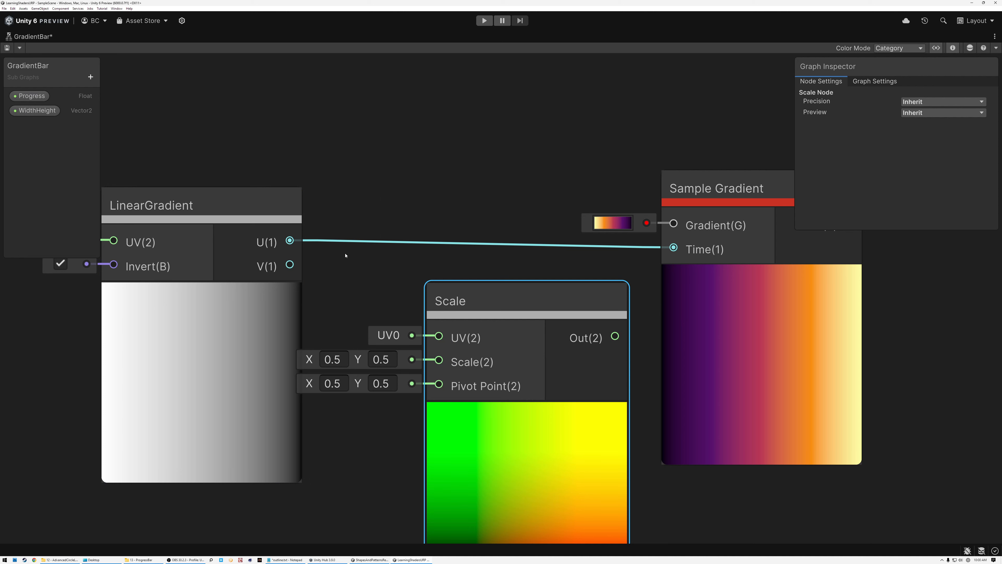
Route LinearGradient's U output through the Scale node's UV input into Sample Gradient's Time, with Scale X set to 0.89
{"action": "left_click_drag", "start_coordinate": [290, 240], "coordinate": [439, 336]}
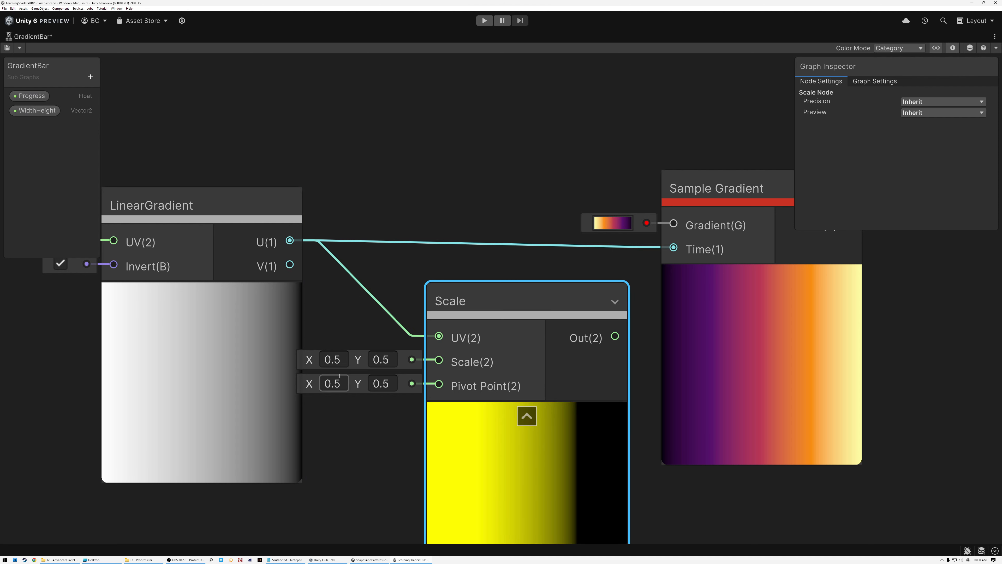
{"action": "double_click", "coordinate": [343, 360]}
{"action": "type", "text": "0.89"}
{"action": "key", "text": "BackSpace"}
{"action": "key", "text": "BackSpace"}
{"action": "key", "text": "BackSpace"}
{"action": "key", "text": "BackSpace"}
{"action": "key", "text": "BackSpace"}
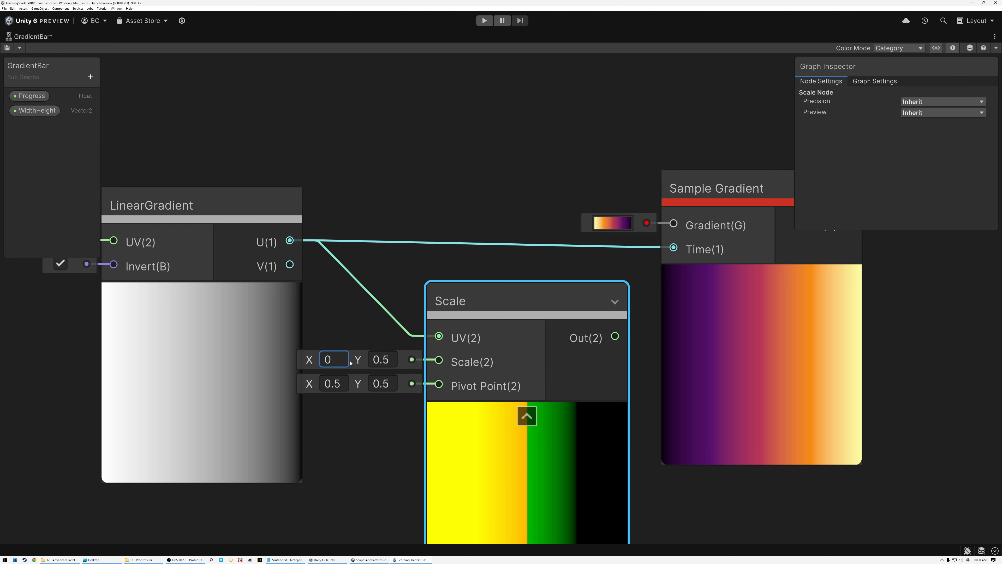
{"action": "type", "text": ".89"}
{"action": "left_click_drag", "start_coordinate": [614, 336], "coordinate": [673, 249]}
Collapse the previews and unused ports of the Scale and LinearGradient nodes, and place LinearGradient directly before Scale
{"action": "left_click_drag", "start_coordinate": [532, 419], "coordinate": [532, 385]}
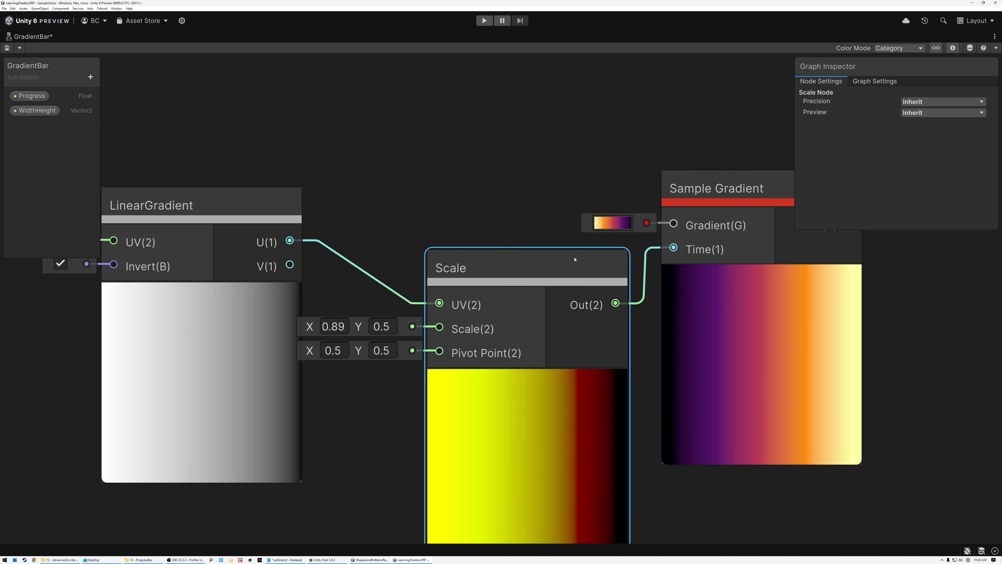
{"action": "left_click", "coordinate": [532, 382]}
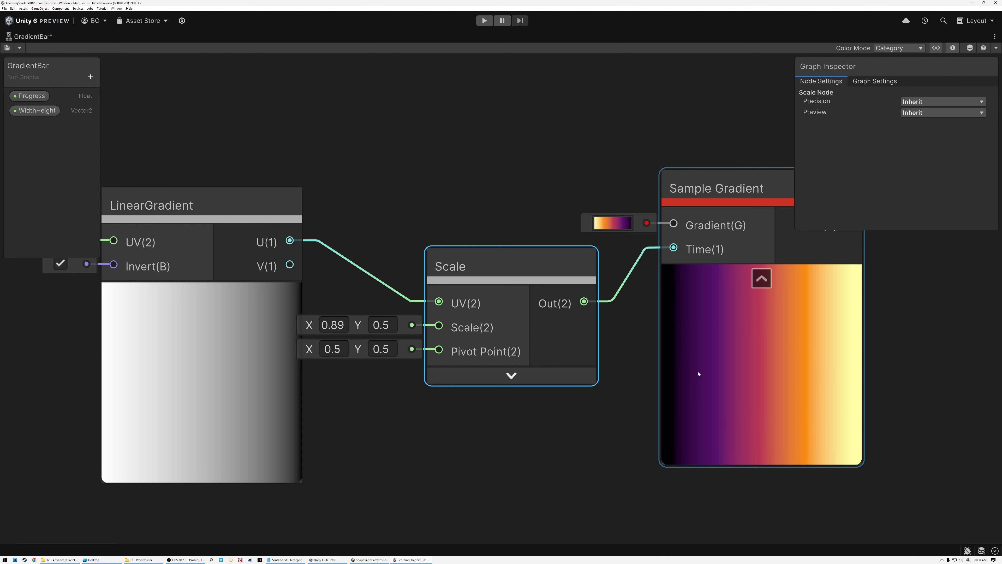
{"action": "left_click", "coordinate": [201, 296]}
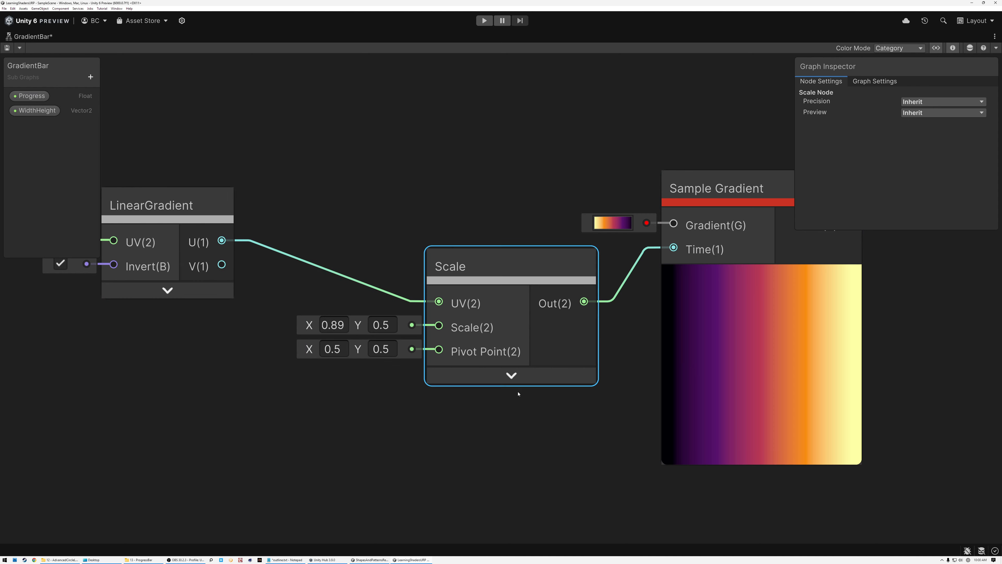
{"action": "left_click", "coordinate": [512, 375]}
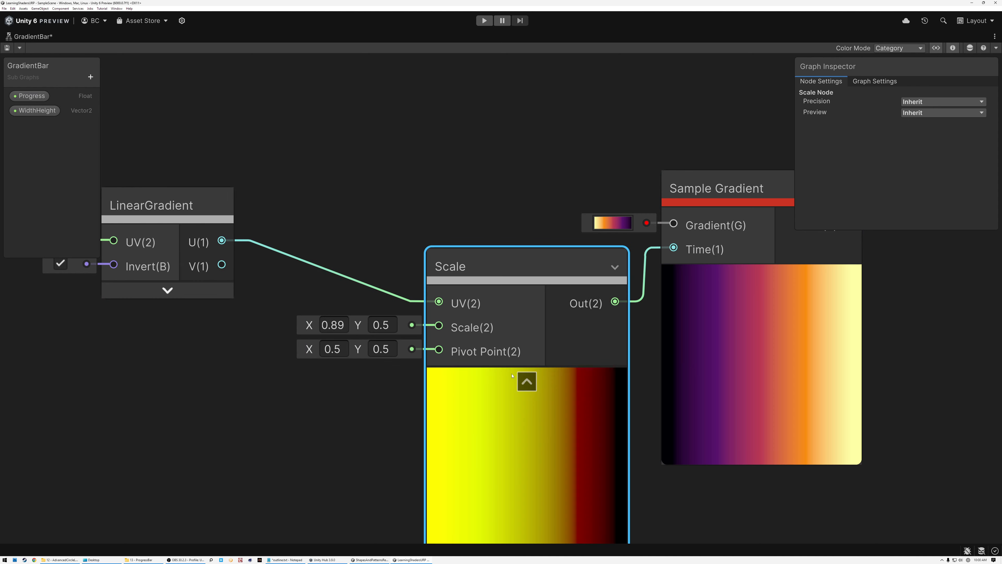
{"action": "left_click", "coordinate": [527, 381]}
{"action": "left_click", "coordinate": [583, 267]}
{"action": "left_click_drag", "start_coordinate": [222, 207], "coordinate": [336, 242]}
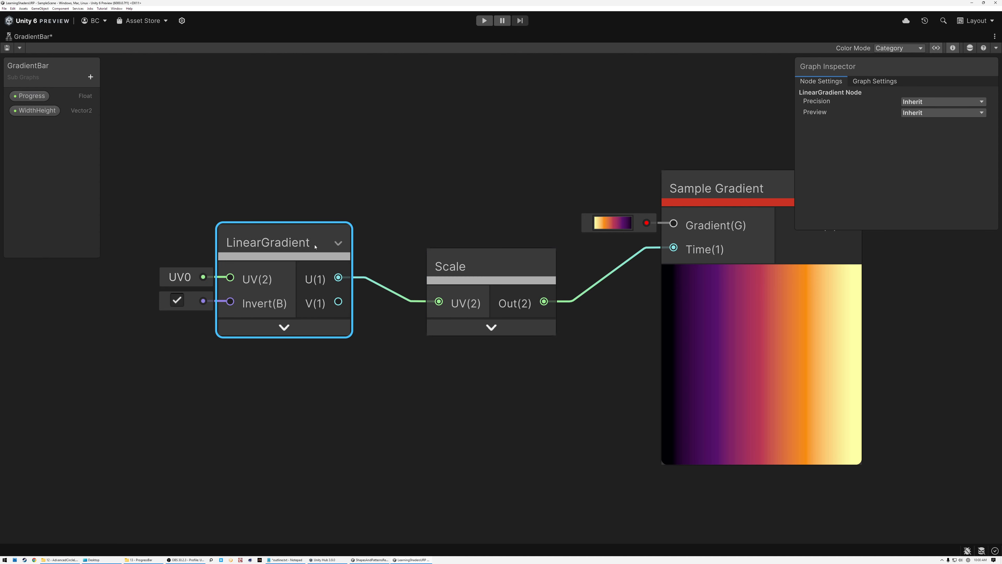
{"action": "left_click", "coordinate": [332, 242]}
{"action": "left_click_drag", "start_coordinate": [268, 241], "coordinate": [347, 266]}
{"action": "scroll", "coordinate": [408, 229], "scroll_direction": "down", "scroll_amount": 5}
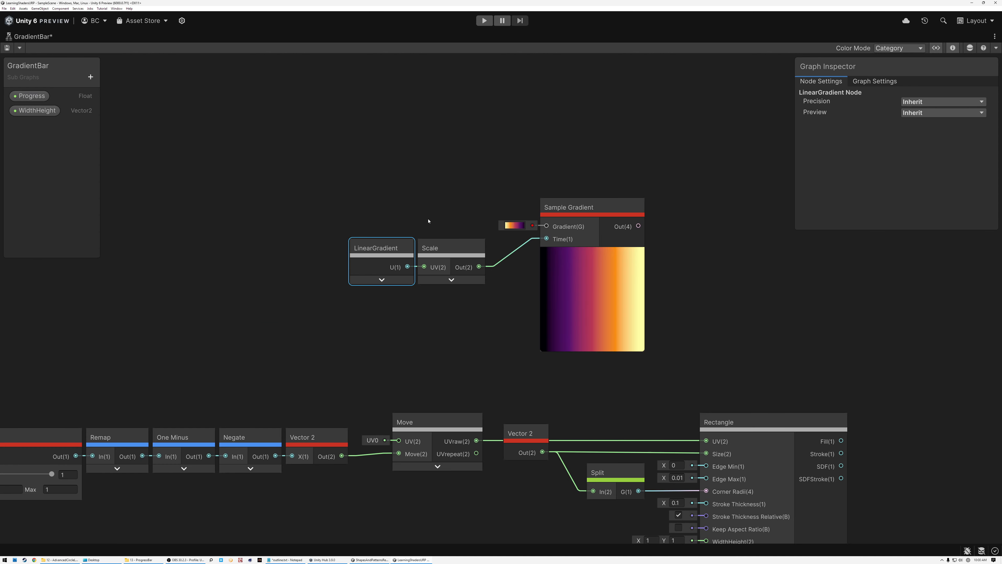
Place LinearGradient and Scale right beside Sample Gradient, and move the three nodes together above the Rectangle node
{"action": "middle_click_drag", "start_coordinate": [460, 213], "coordinate": [432, 267]}
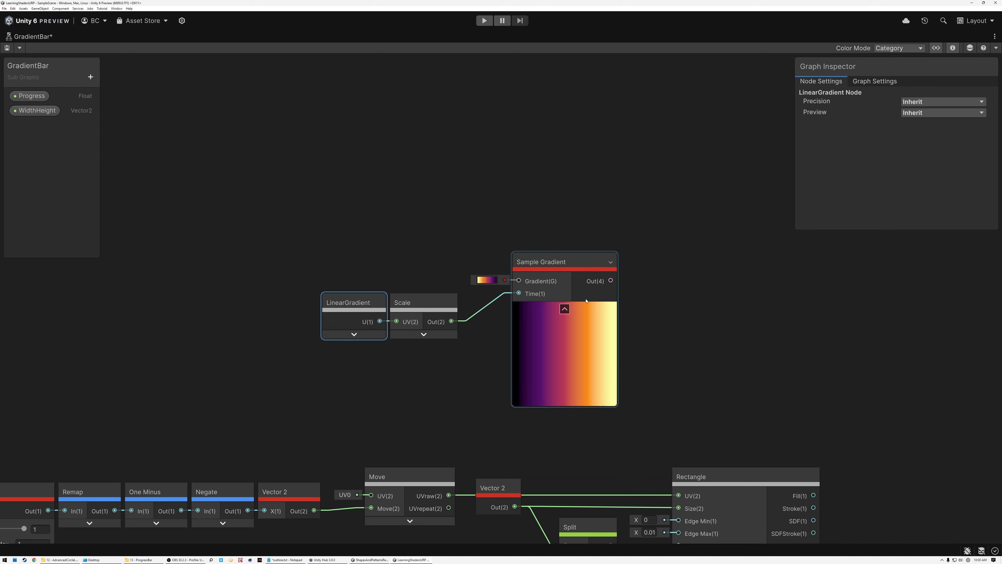
{"action": "left_click_drag", "start_coordinate": [353, 264], "coordinate": [457, 269]}
{"action": "scroll", "coordinate": [592, 287], "scroll_direction": "down", "scroll_amount": 4}
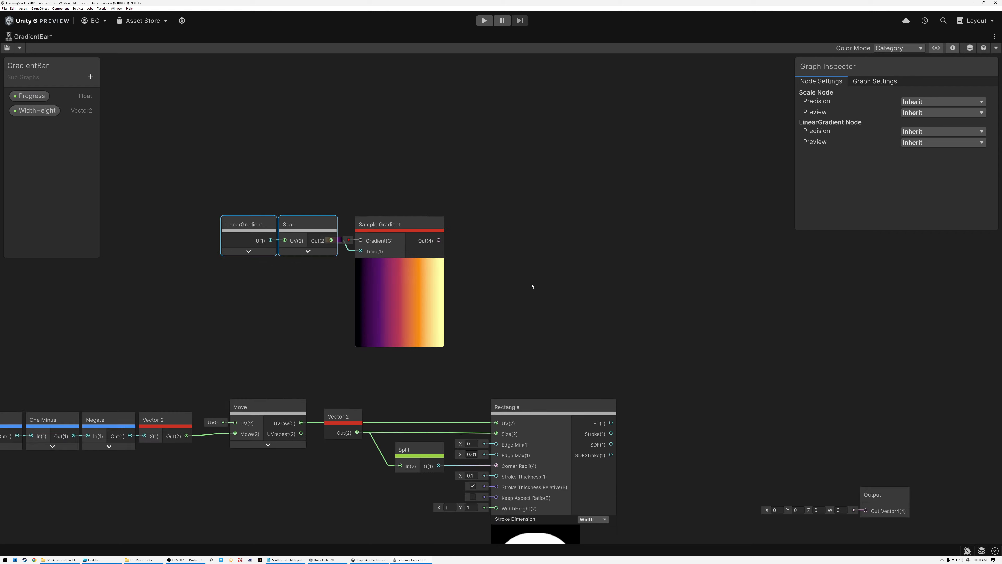
{"action": "left_click_drag", "start_coordinate": [364, 211], "coordinate": [446, 287]}
{"action": "left_click_drag", "start_coordinate": [447, 287], "coordinate": [553, 311]}
Add a Lerp node in the empty space between the Sample Gradient and Output nodes
{"action": "middle_click_drag", "start_coordinate": [635, 342], "coordinate": [514, 284]}
{"action": "left_click", "coordinate": [633, 342]}
{"action": "scroll", "coordinate": [510, 282], "scroll_direction": "up", "scroll_amount": 3}
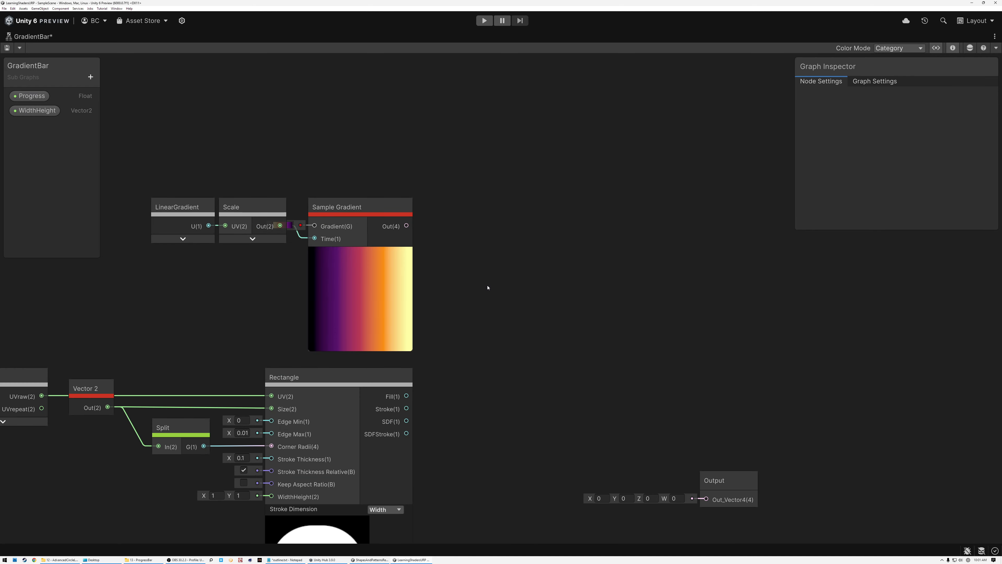
{"action": "key", "text": "space"}
{"action": "type", "text": "lerp"}
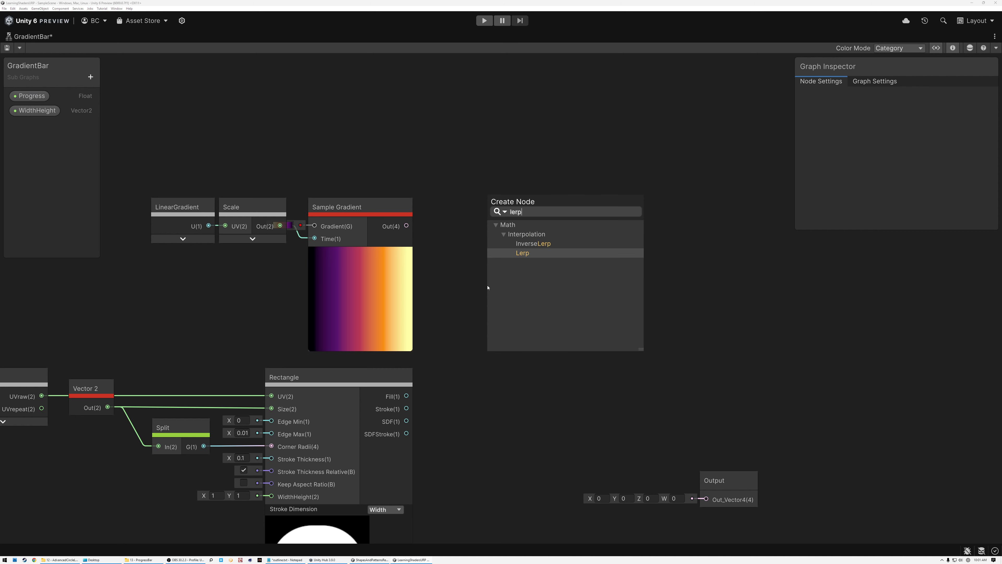
{"action": "left_click", "coordinate": [526, 253]}
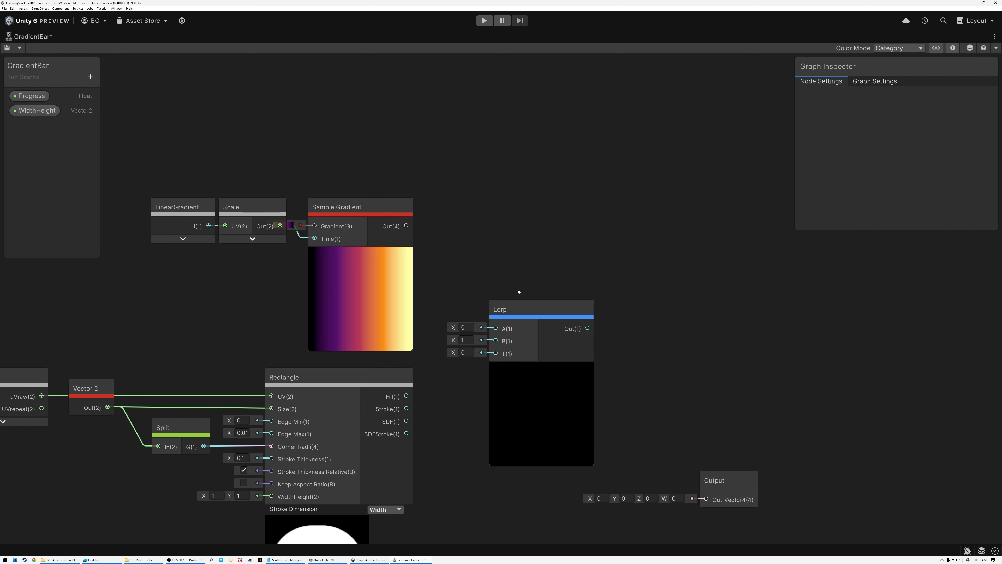
Set the Lerp node's A input to 0.2 and reposition the node slightly higher
{"action": "middle_click_drag", "start_coordinate": [518, 291], "coordinate": [529, 234]}
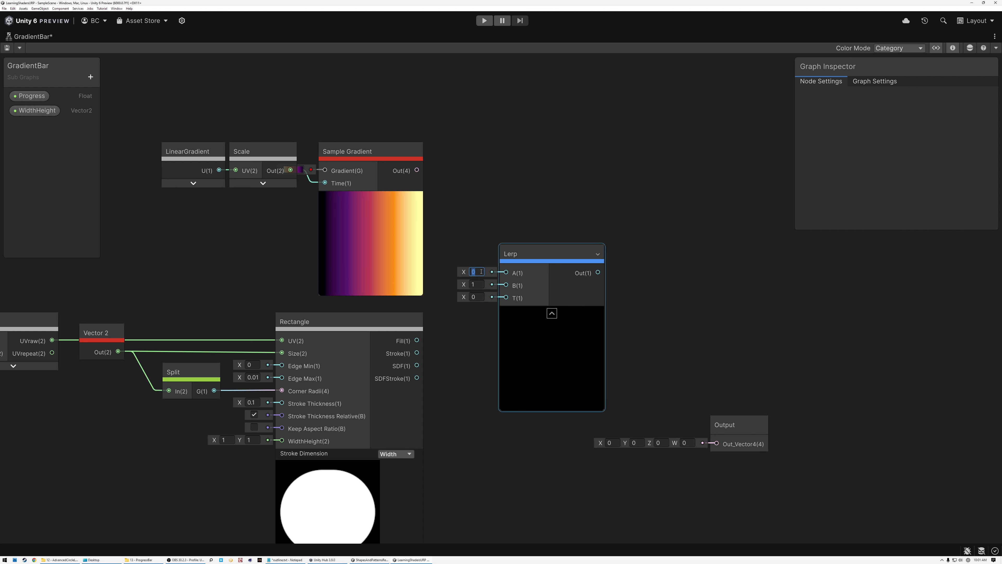
{"action": "type", "text": "2"}
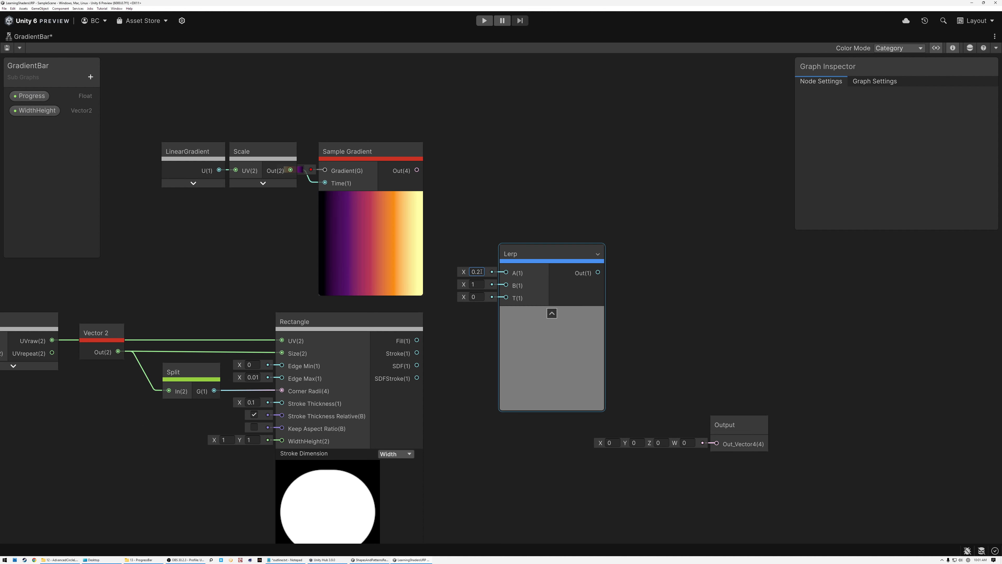
{"action": "left_click_drag", "start_coordinate": [529, 255], "coordinate": [563, 225]}
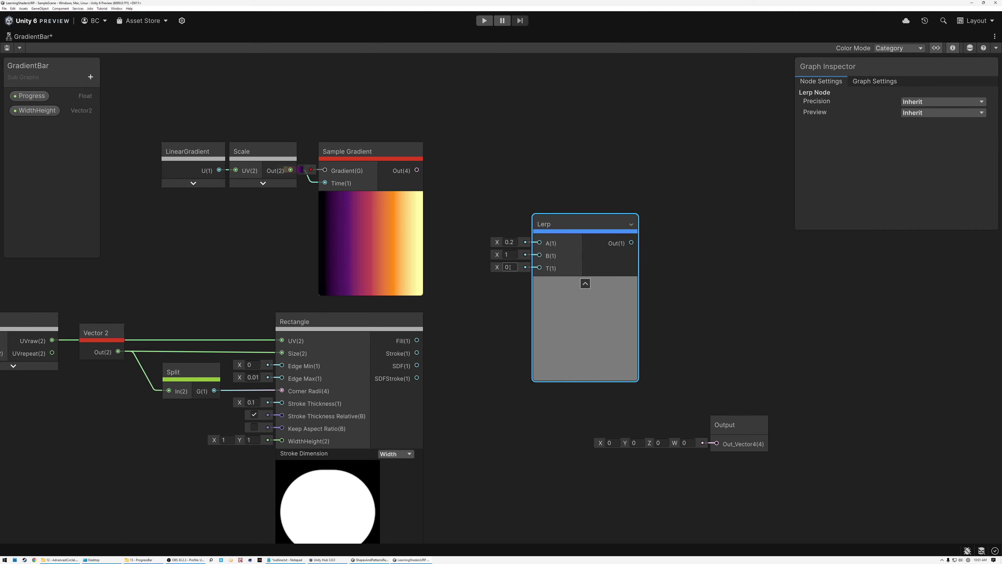
Connect Sample Gradient's output to Lerp's B and the Rectangle's Fill to Lerp's T, and move Lerp closer to them
{"action": "left_click_drag", "start_coordinate": [416, 171], "coordinate": [540, 255]}
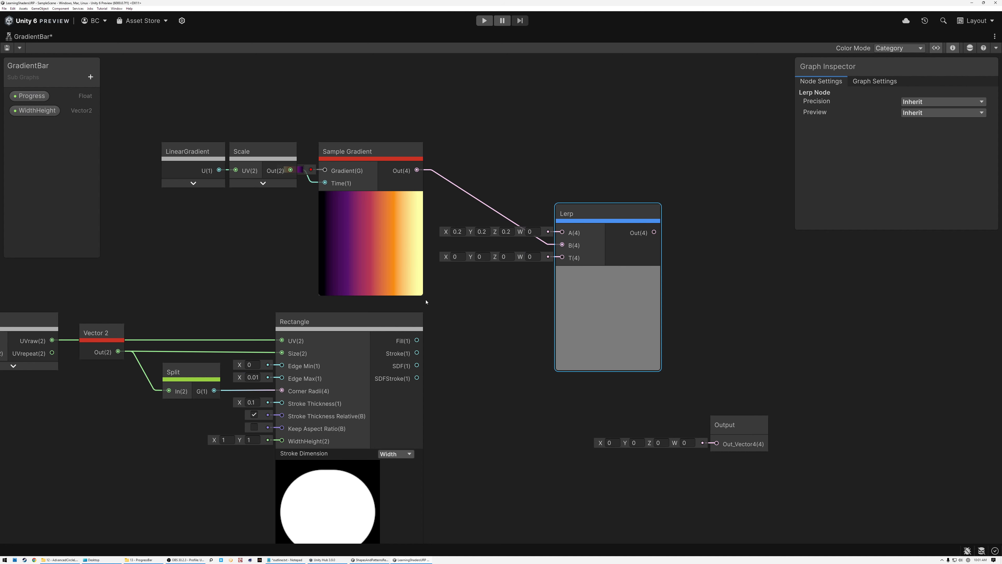
{"action": "middle_click_drag", "start_coordinate": [437, 318], "coordinate": [485, 240]}
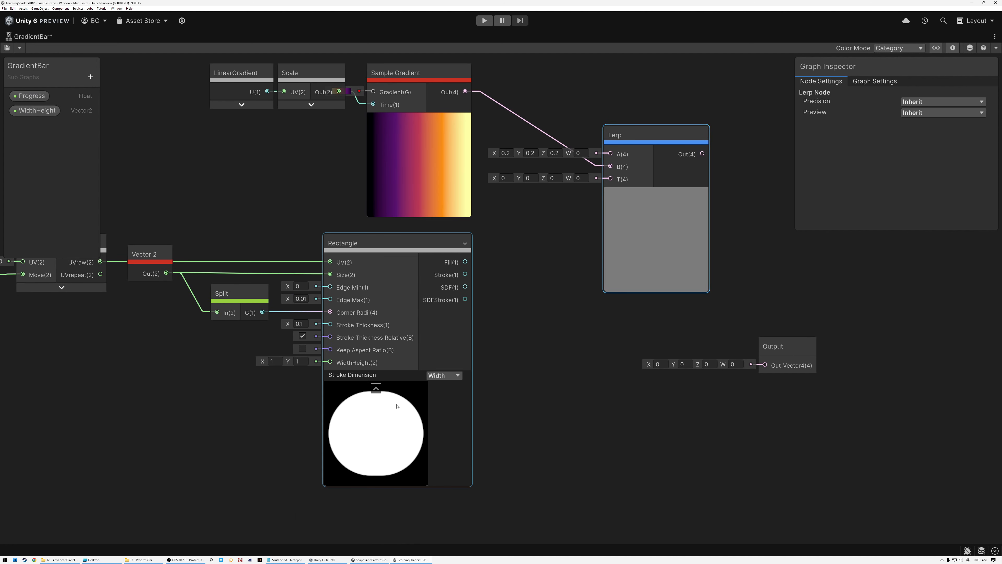
{"action": "left_click_drag", "start_coordinate": [465, 261], "coordinate": [610, 179]}
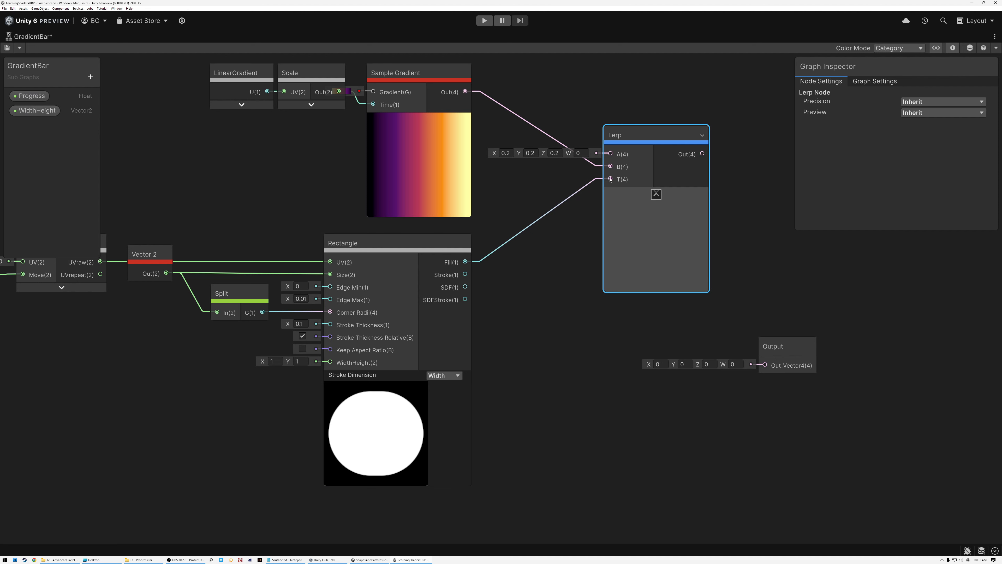
{"action": "left_click_drag", "start_coordinate": [651, 205], "coordinate": [580, 175]}
Collapse the unused ports of the Move node
{"action": "scroll", "coordinate": [551, 183], "scroll_direction": "down", "scroll_amount": 4}
{"action": "middle_click_drag", "start_coordinate": [518, 306], "coordinate": [658, 345]}
{"action": "scroll", "coordinate": [312, 327], "scroll_direction": "up", "scroll_amount": 4}
{"action": "left_click", "coordinate": [392, 306]}
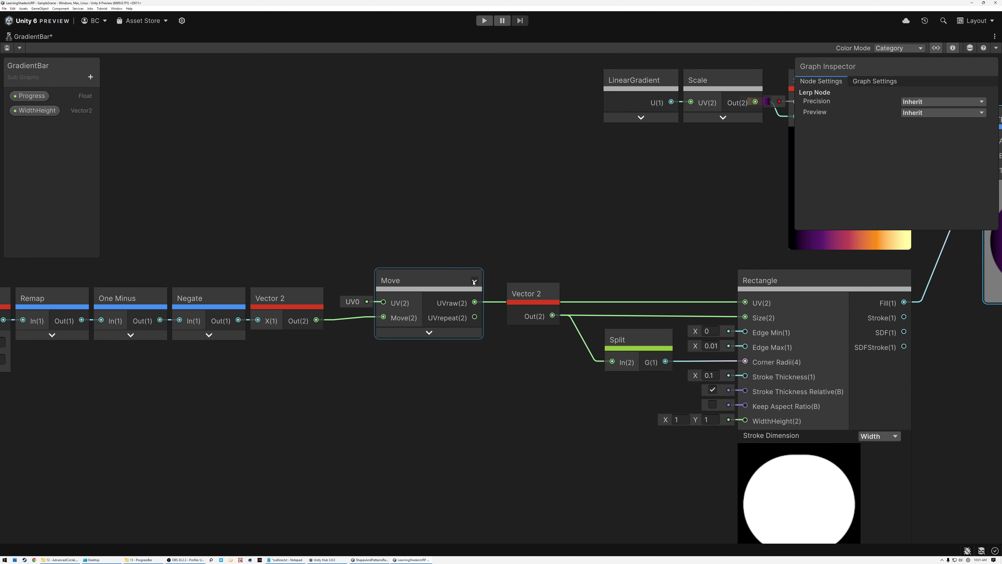
{"action": "left_click", "coordinate": [473, 281]}
Tidy the node row by placing the chain from Slider to Move directly before the Vector 2 that feeds the Rectangle
{"action": "left_click_drag", "start_coordinate": [530, 294], "coordinate": [558, 295]}
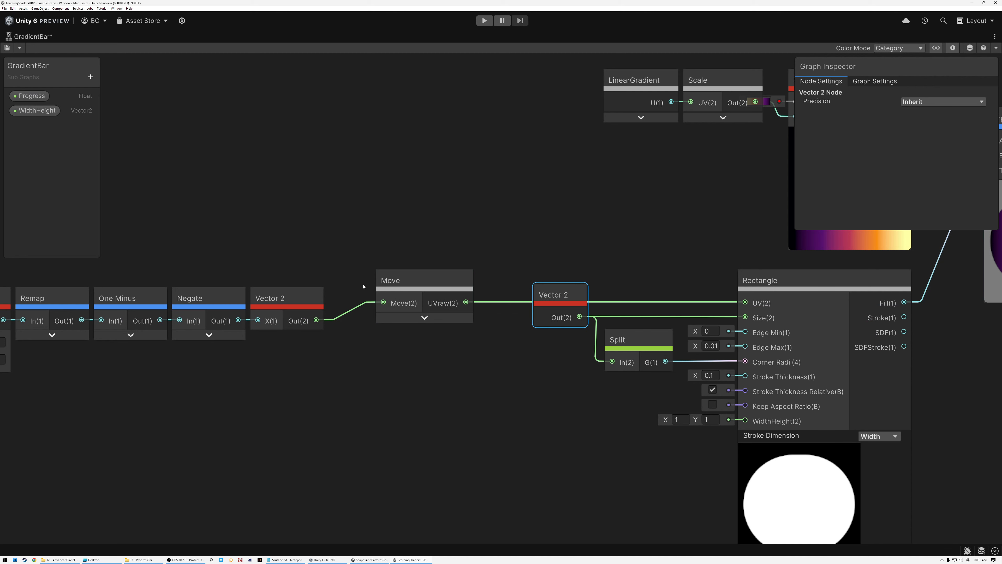
{"action": "middle_click_drag", "start_coordinate": [408, 261], "coordinate": [617, 265]}
{"action": "left_click_drag", "start_coordinate": [166, 259], "coordinate": [545, 311]}
{"action": "left_click_drag", "start_coordinate": [178, 254], "coordinate": [682, 284]}
{"action": "middle_click_drag", "start_coordinate": [682, 284], "coordinate": [433, 313]}
{"action": "left_click_drag", "start_coordinate": [391, 312], "coordinate": [447, 311]}
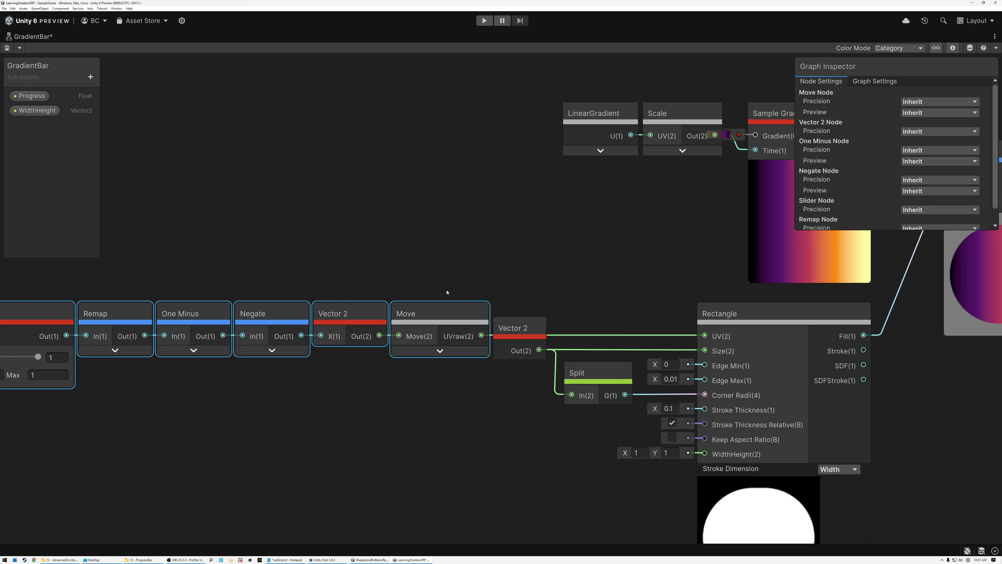
Lower the Slider to 0 and examine the LinearGradient node's hidden UV and Invert inputs, leaving them collapsed
{"action": "scroll", "coordinate": [447, 291], "scroll_direction": "down", "scroll_amount": 3}
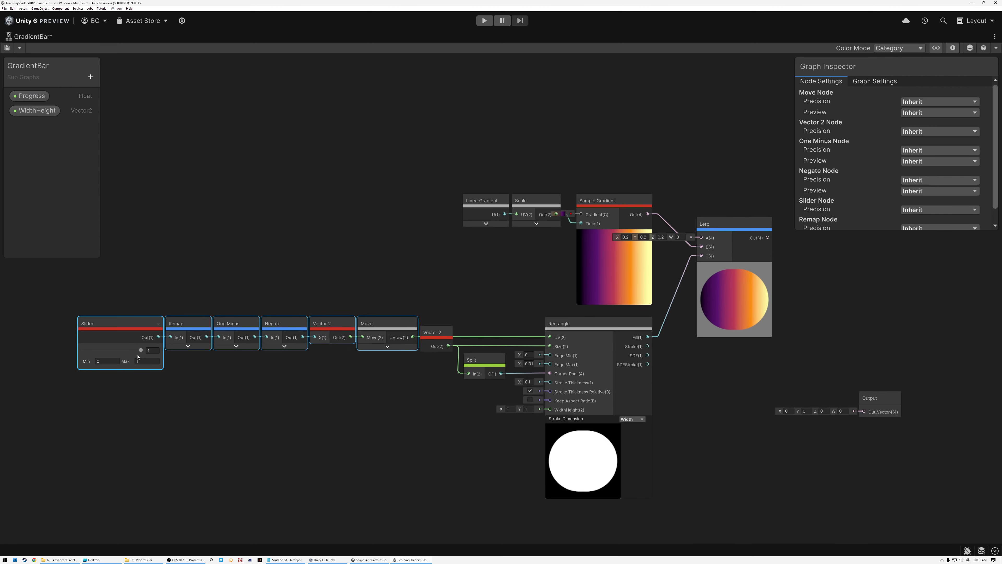
{"action": "left_click_drag", "start_coordinate": [141, 350], "coordinate": [80, 350]}
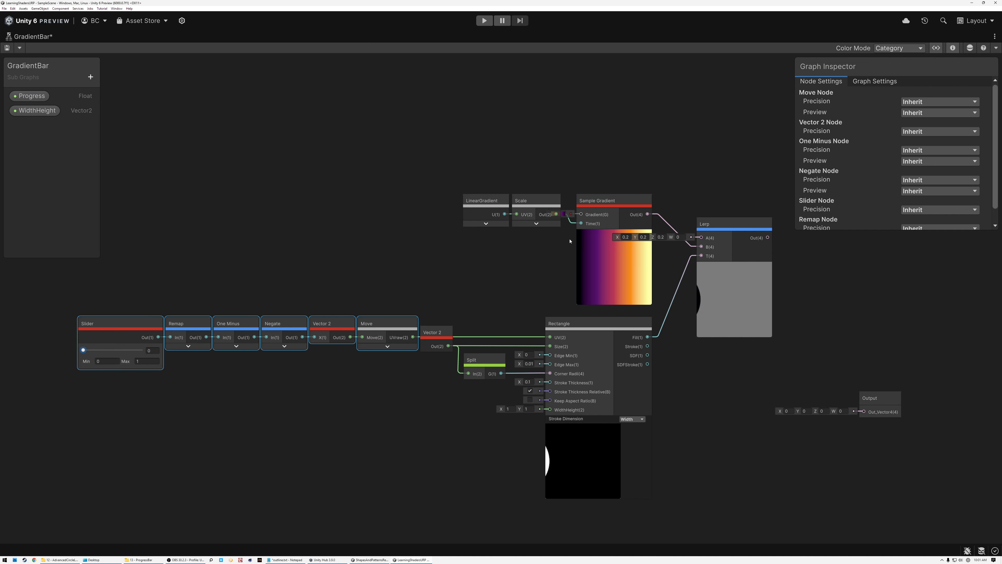
{"action": "scroll", "coordinate": [595, 239], "scroll_direction": "up", "scroll_amount": 3}
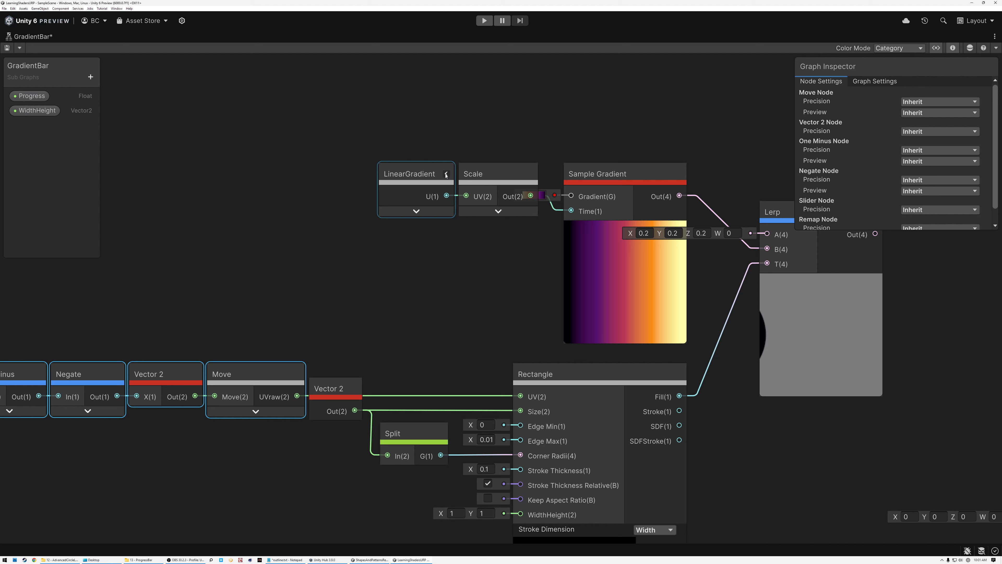
{"action": "left_click", "coordinate": [447, 175]}
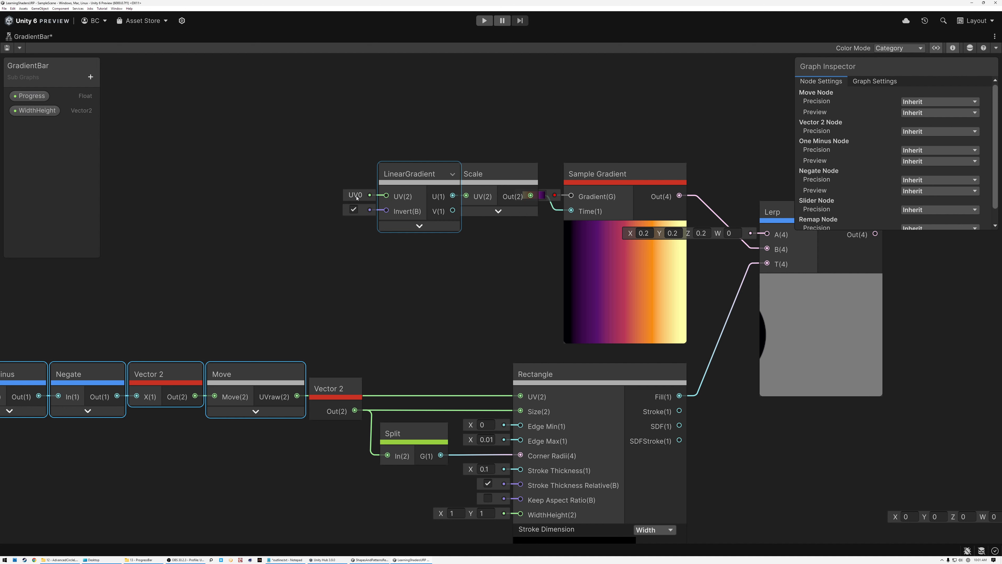
{"action": "left_click", "coordinate": [452, 175]}
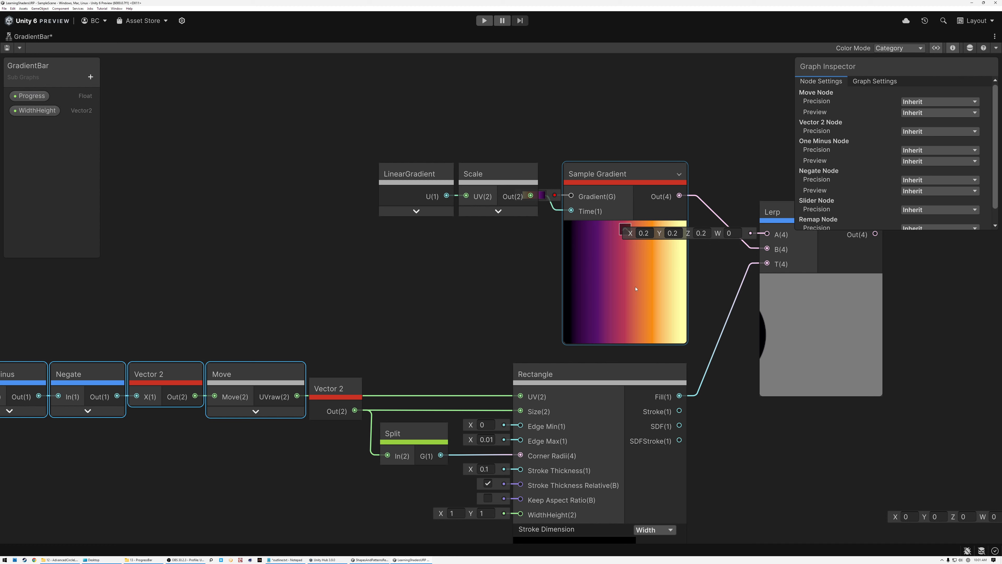
Raise the Slider to 1, temporarily place it beneath the Lerp preview, and sweep it down to 0 to examine the gradient fill
{"action": "scroll", "coordinate": [615, 280], "scroll_direction": "down", "scroll_amount": 4}
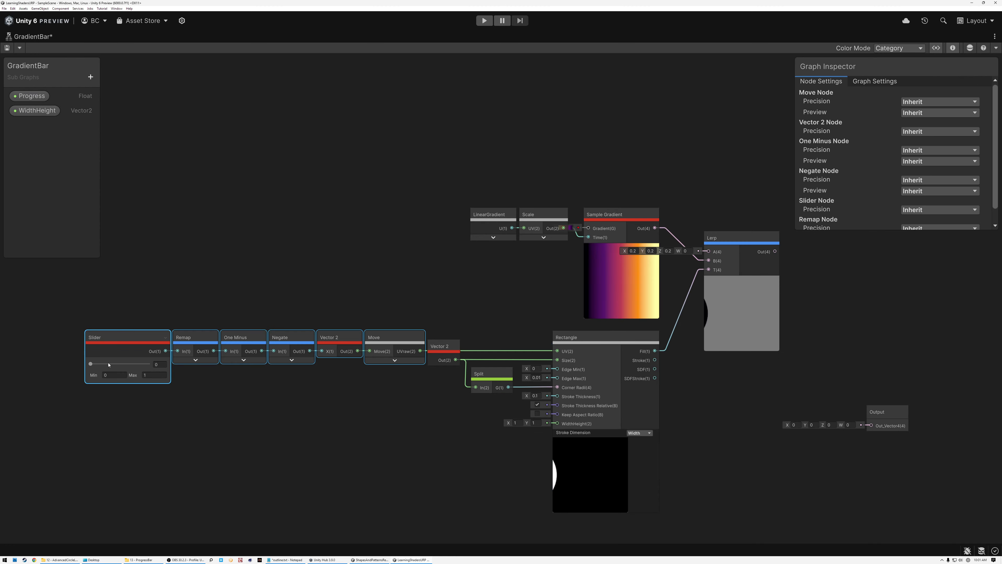
{"action": "left_click_drag", "start_coordinate": [91, 365], "coordinate": [149, 365]}
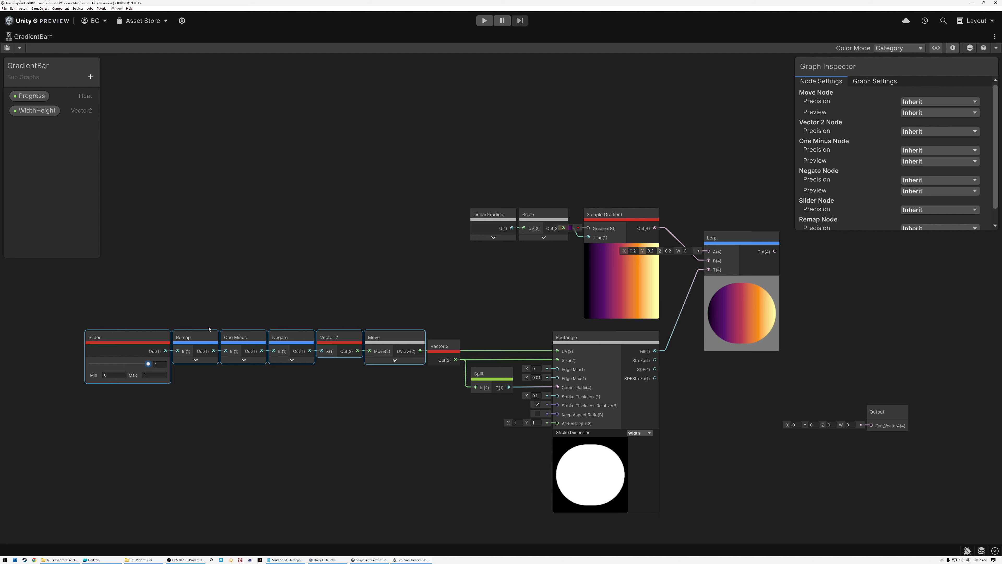
{"action": "left_click_drag", "start_coordinate": [148, 364], "coordinate": [722, 362]}
{"action": "left_click", "coordinate": [118, 342]}
{"action": "middle_click_drag", "start_coordinate": [777, 343], "coordinate": [579, 275]}
{"action": "scroll", "coordinate": [579, 275], "scroll_direction": "up", "scroll_amount": 5}
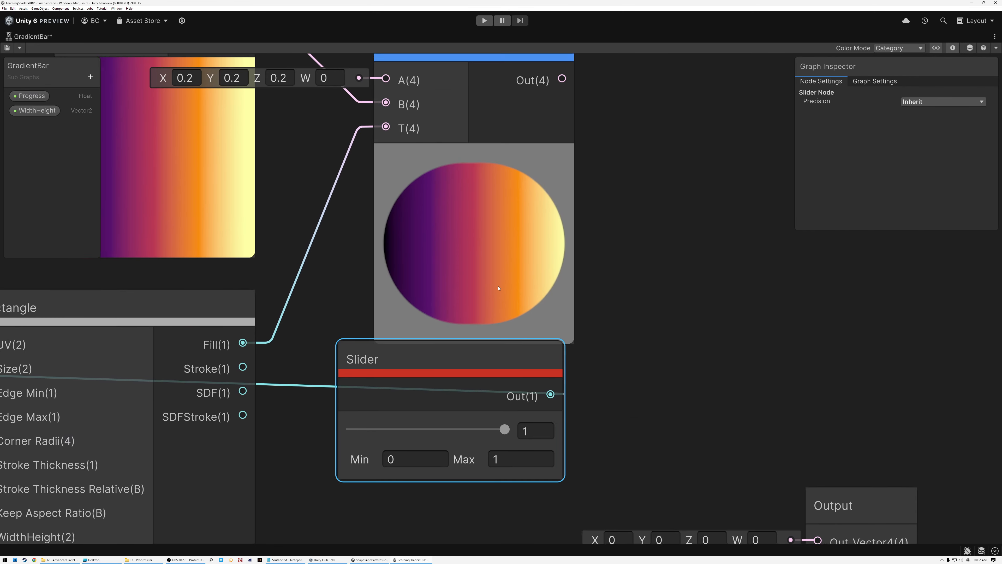
{"action": "left_click_drag", "start_coordinate": [507, 433], "coordinate": [347, 431]}
{"action": "key", "text": "a"}
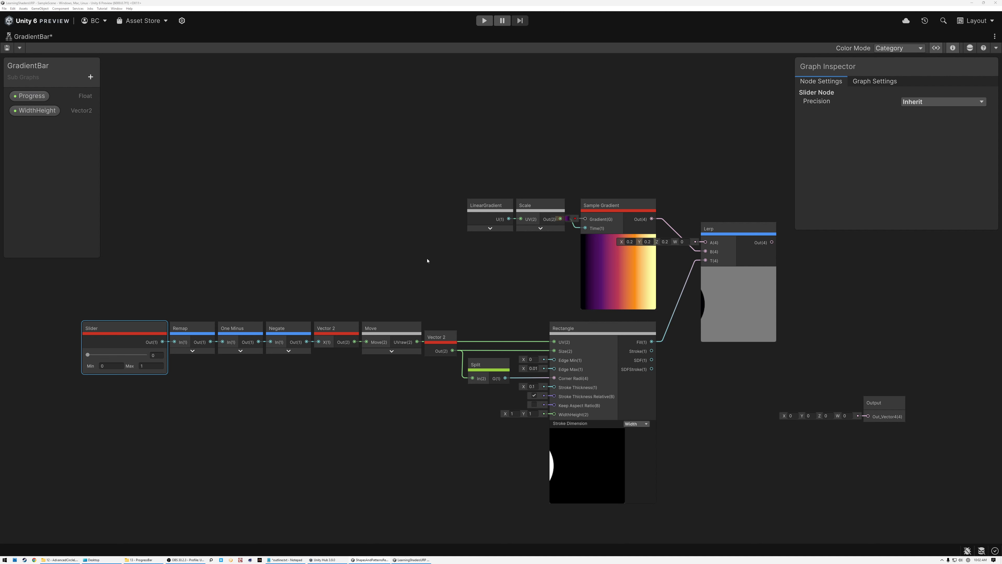
{"action": "middle_click_drag", "start_coordinate": [426, 260], "coordinate": [364, 240]}
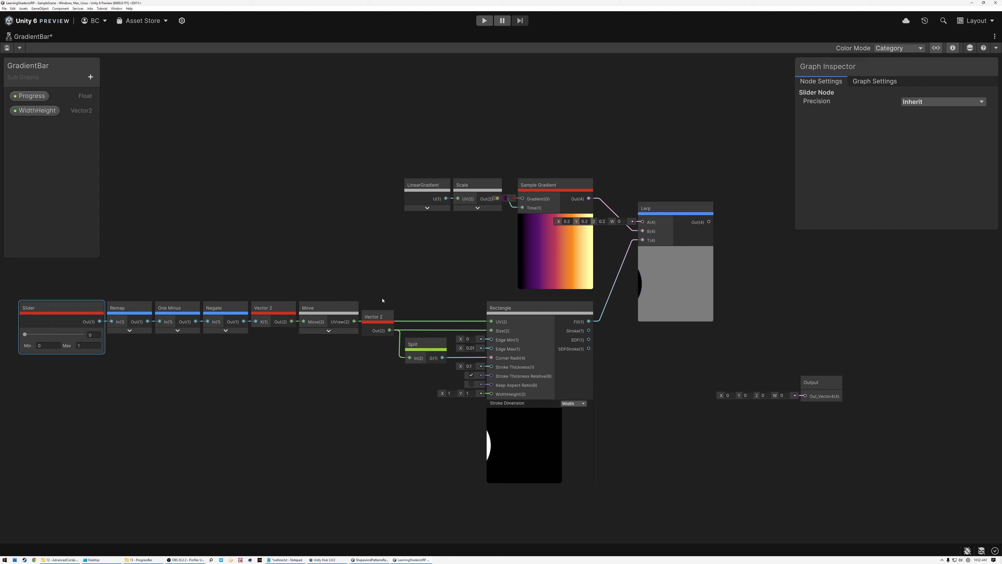
{"action": "left_click_drag", "start_coordinate": [381, 297], "coordinate": [464, 338]}
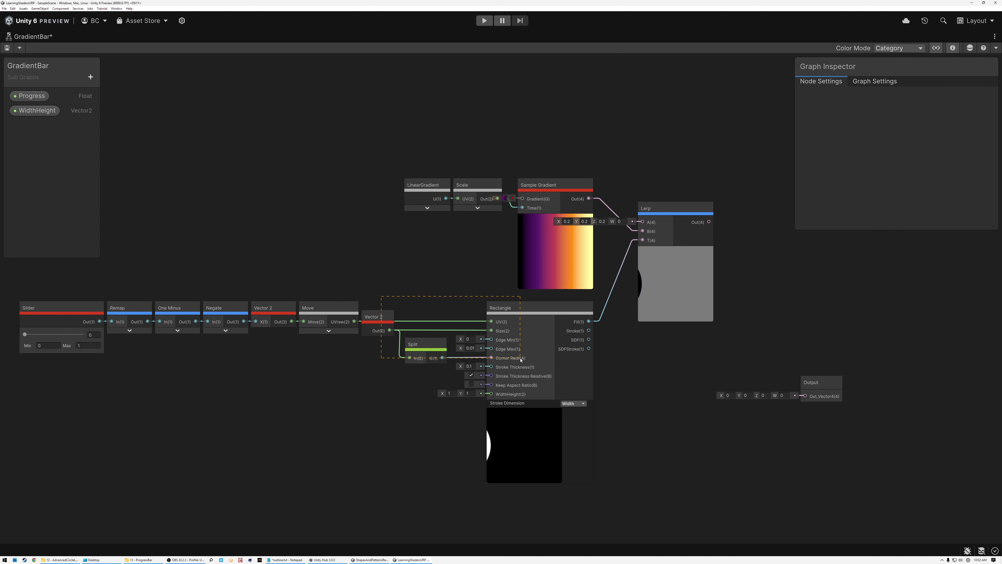
{"action": "left_click_drag", "start_coordinate": [521, 359], "coordinate": [521, 359]}
{"action": "left_click", "coordinate": [400, 302]}
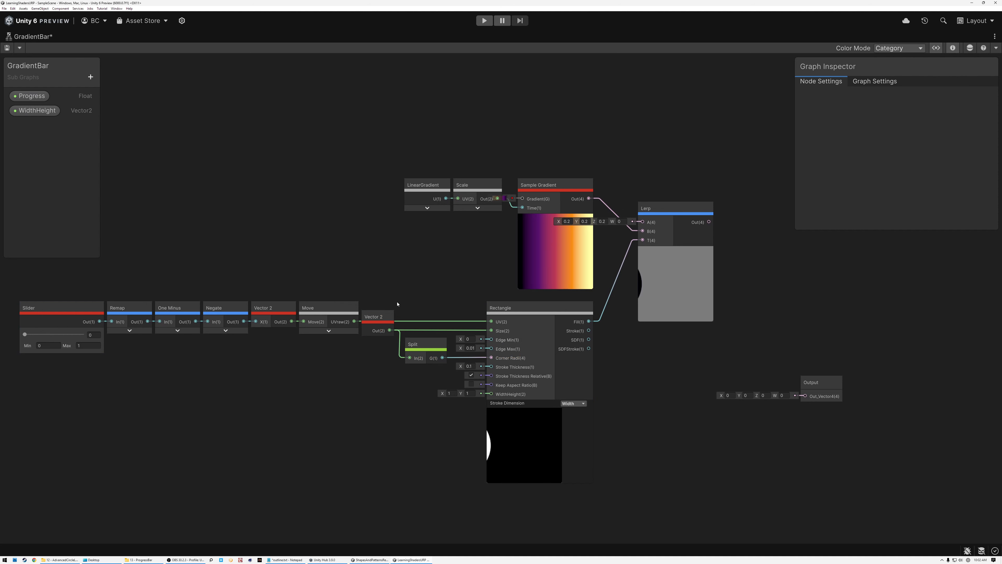
{"action": "left_click", "coordinate": [373, 317]}
{"action": "left_click", "coordinate": [418, 344]}
{"action": "left_click", "coordinate": [526, 310]}
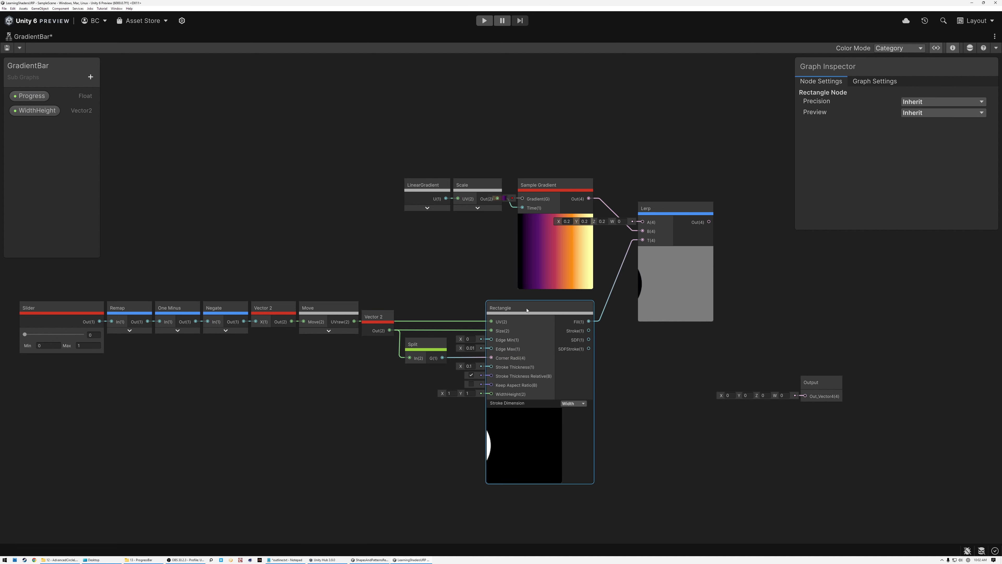
Duplicate the Vector 2, Split and Rectangle nodes together and place the copies above the Sample Gradient row
{"action": "left_click_drag", "start_coordinate": [384, 302], "coordinate": [526, 358]}
{"action": "middle_click_drag", "start_coordinate": [489, 291], "coordinate": [450, 447]}
{"action": "left_click", "coordinate": [458, 253]}
{"action": "key", "text": "ctrl+v"}
{"action": "left_click_drag", "start_coordinate": [406, 141], "coordinate": [556, 239]}
{"action": "left_click_drag", "start_coordinate": [560, 238], "coordinate": [511, 198]}
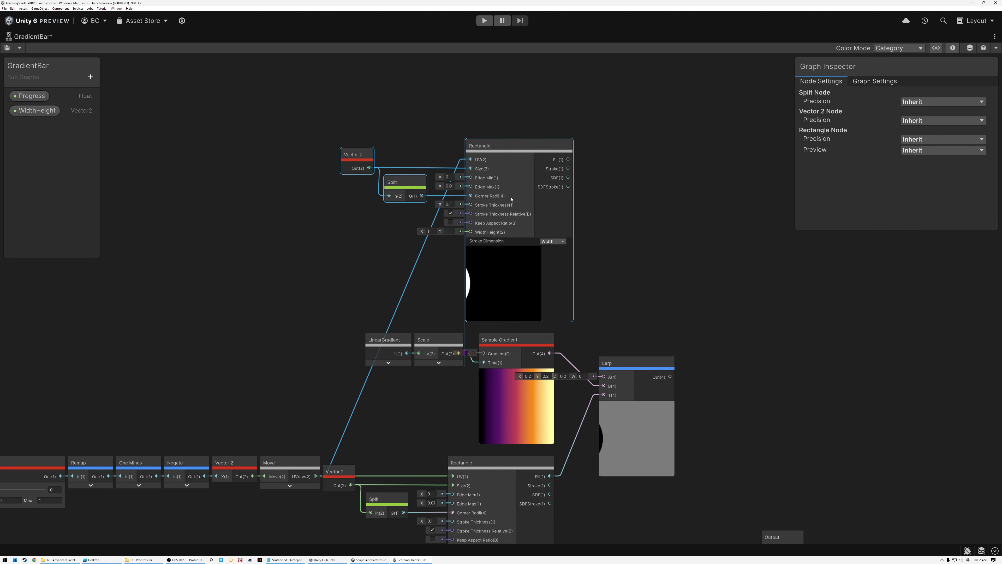
Delete the connection from the Move node to the duplicated Rectangle's UV input
{"action": "left_click", "coordinate": [426, 290]}
{"action": "left_click", "coordinate": [413, 277]}
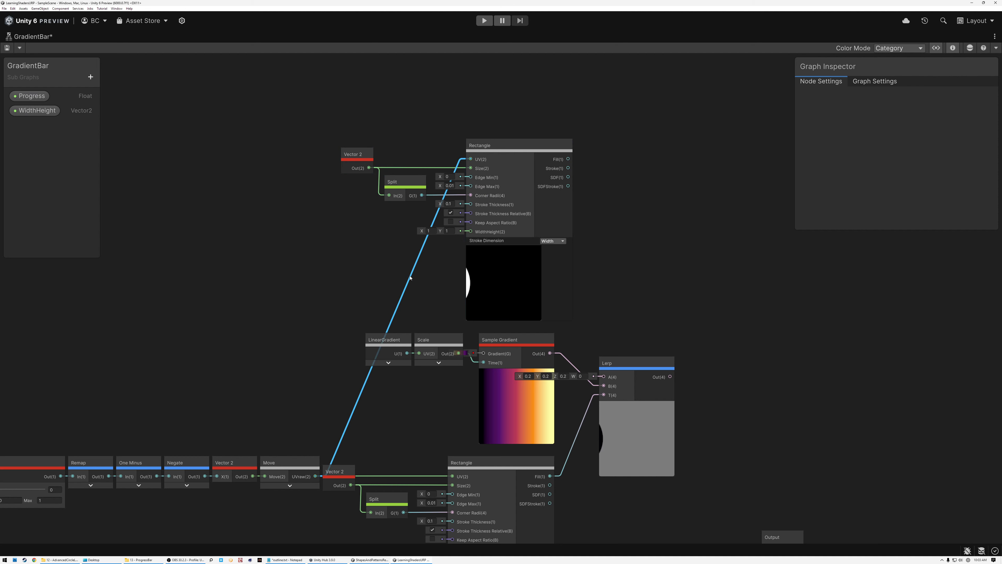
{"action": "key", "text": "Delete"}
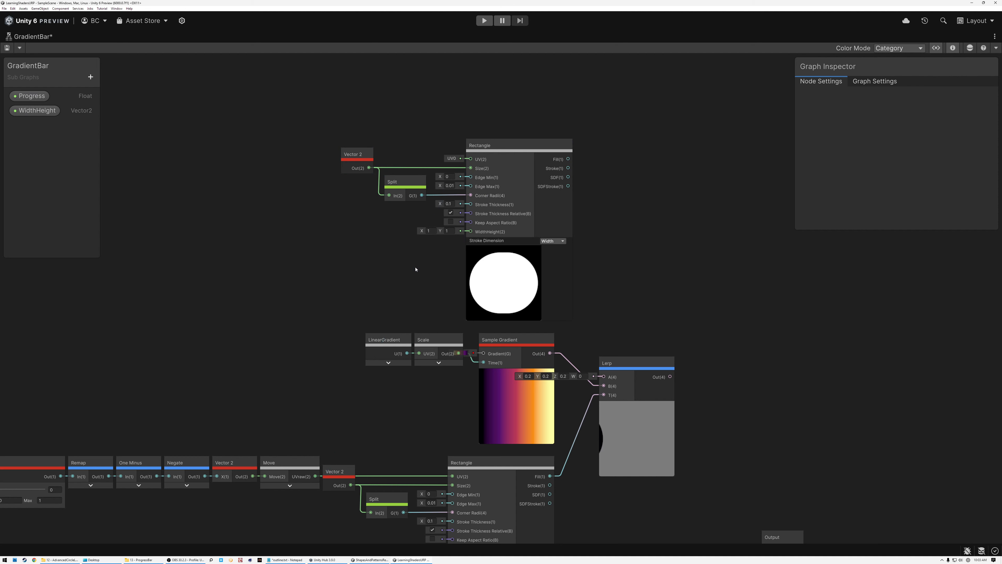
Expand the duplicated Vector 2's ports, shift the node slightly away from Split, and set its X value to 0.91
{"action": "middle_click_drag", "start_coordinate": [439, 262], "coordinate": [403, 315]}
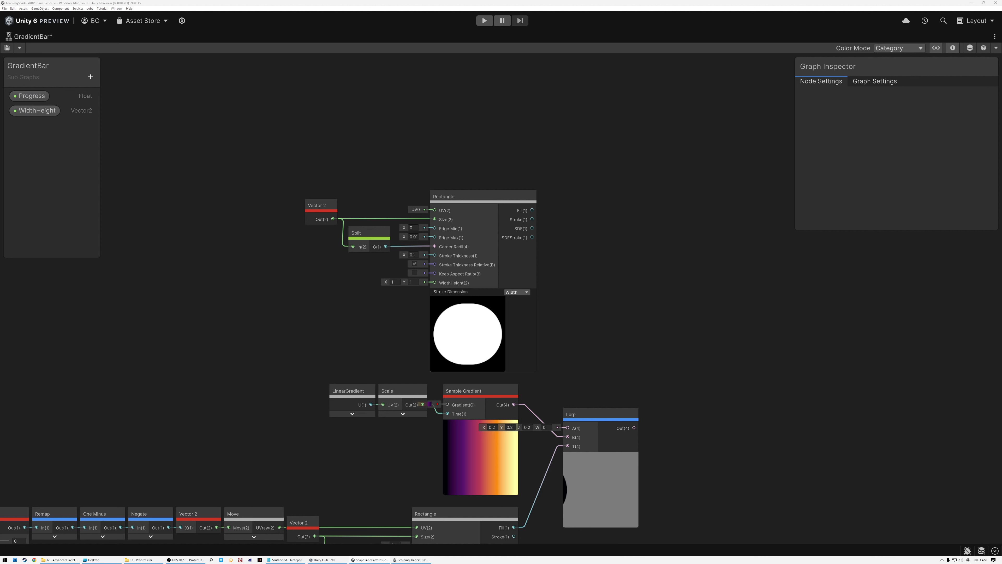
{"action": "left_click", "coordinate": [333, 207]}
{"action": "left_click_drag", "start_coordinate": [328, 208], "coordinate": [314, 209]}
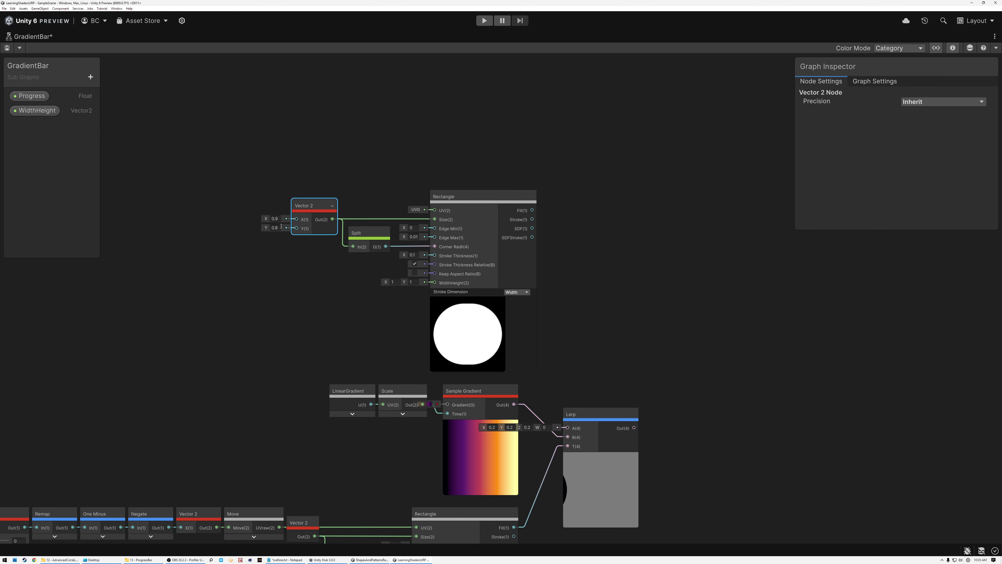
{"action": "left_click", "coordinate": [276, 218]}
{"action": "type", "text": "1"}
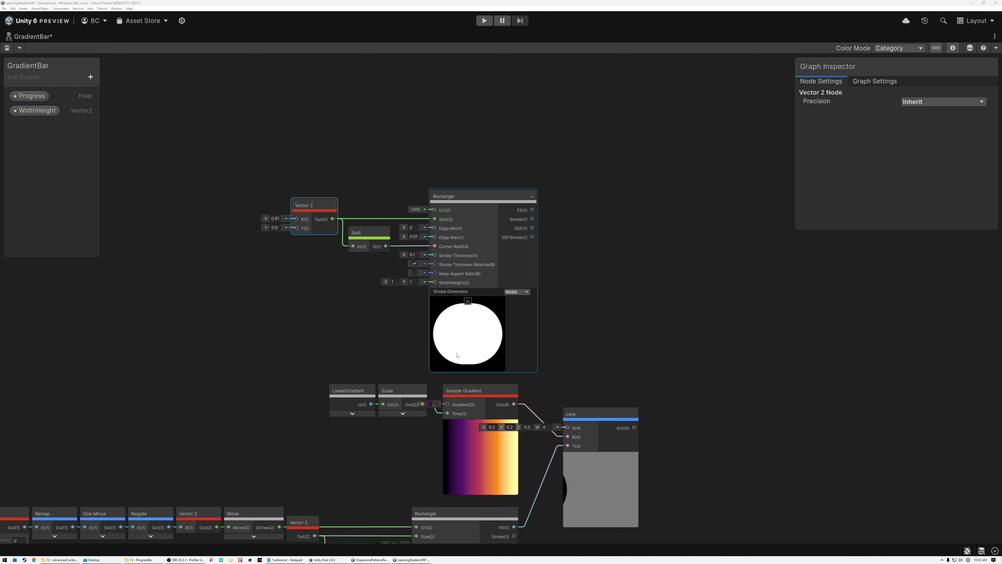
Add a Preview node fed by the duplicated Rectangle's Stroke output and place it right beside the Rectangle
{"action": "scroll", "coordinate": [473, 333], "scroll_direction": "up", "scroll_amount": 4}
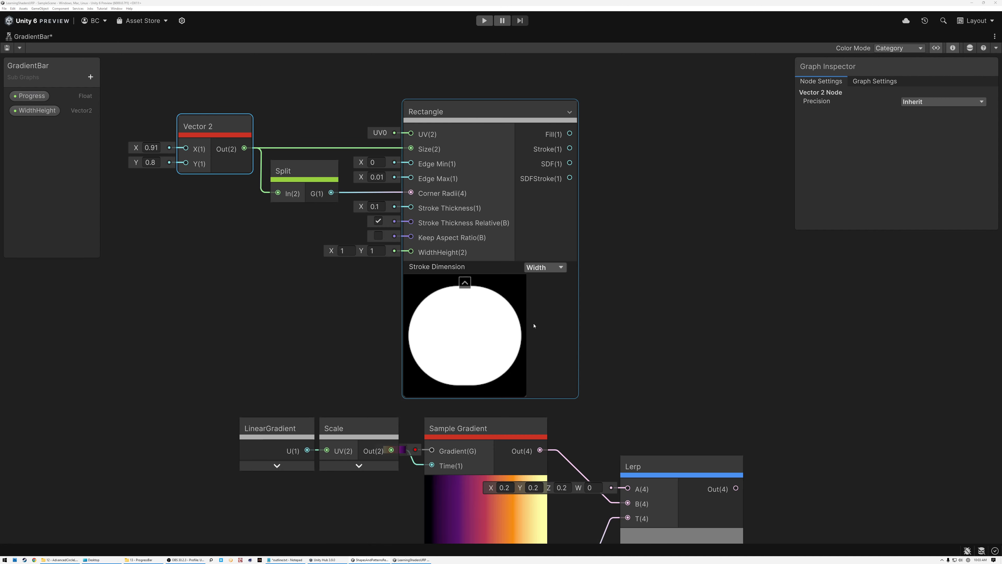
{"action": "middle_click_drag", "start_coordinate": [506, 298], "coordinate": [457, 389]}
{"action": "left_click_drag", "start_coordinate": [519, 240], "coordinate": [622, 239]}
{"action": "type", "text": "pre"}
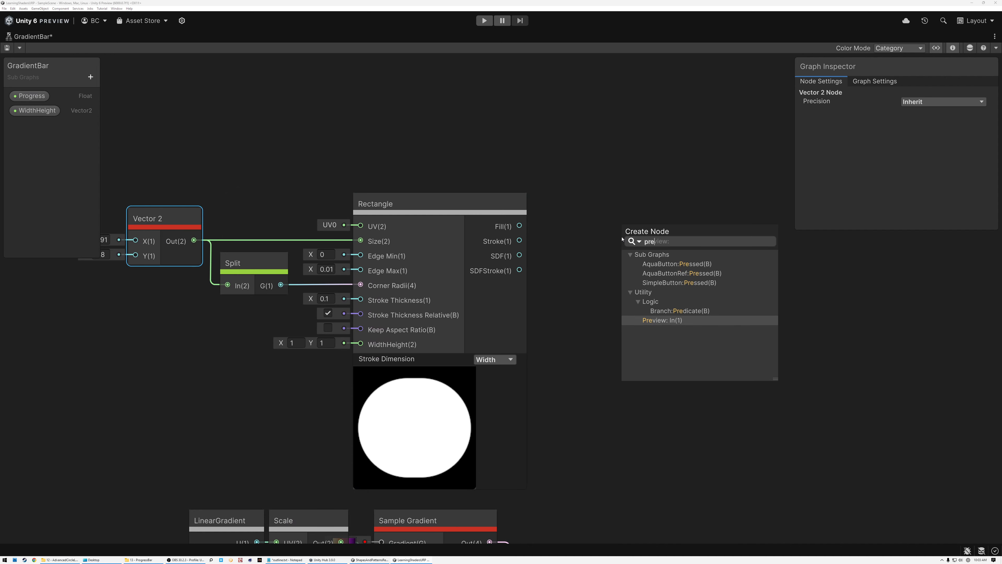
{"action": "left_click", "coordinate": [661, 321]}
{"action": "left_click_drag", "start_coordinate": [654, 230], "coordinate": [592, 229]}
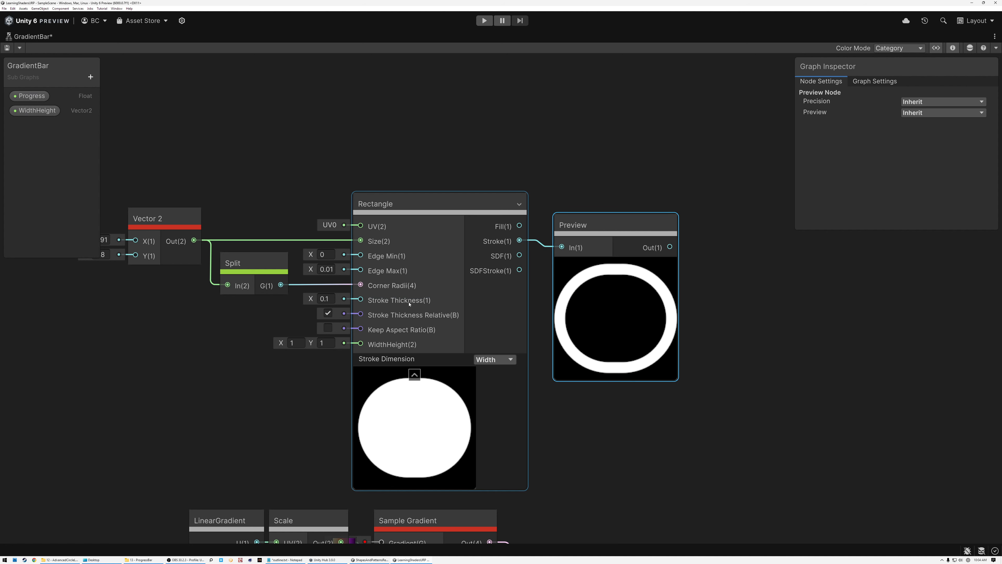
Set the duplicated Rectangle's Stroke Thickness to 0.08
{"action": "left_click_drag", "start_coordinate": [326, 298], "coordinate": [340, 300]}
{"action": "type", "text": "08"}
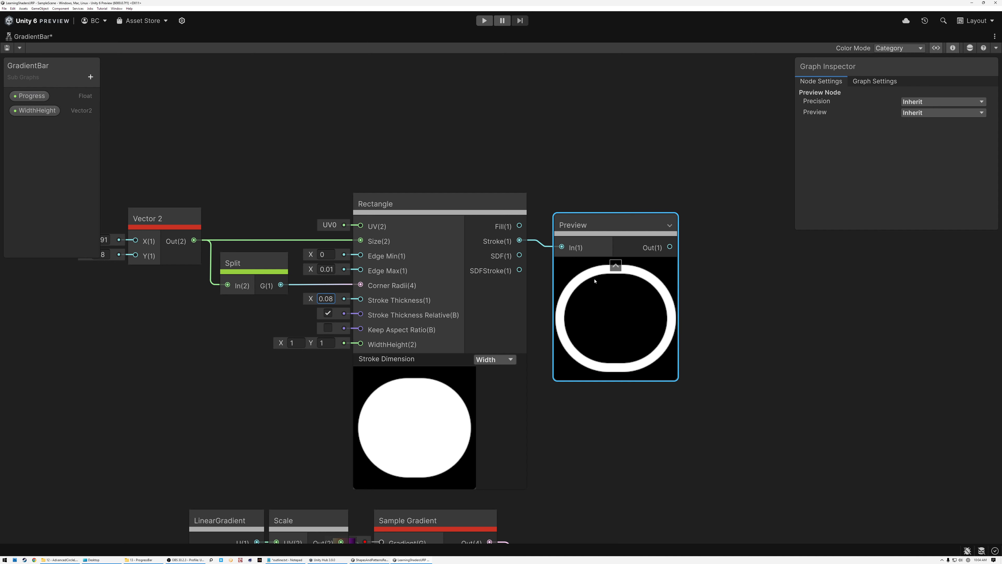
{"action": "scroll", "coordinate": [595, 280], "scroll_direction": "down", "scroll_amount": 2}
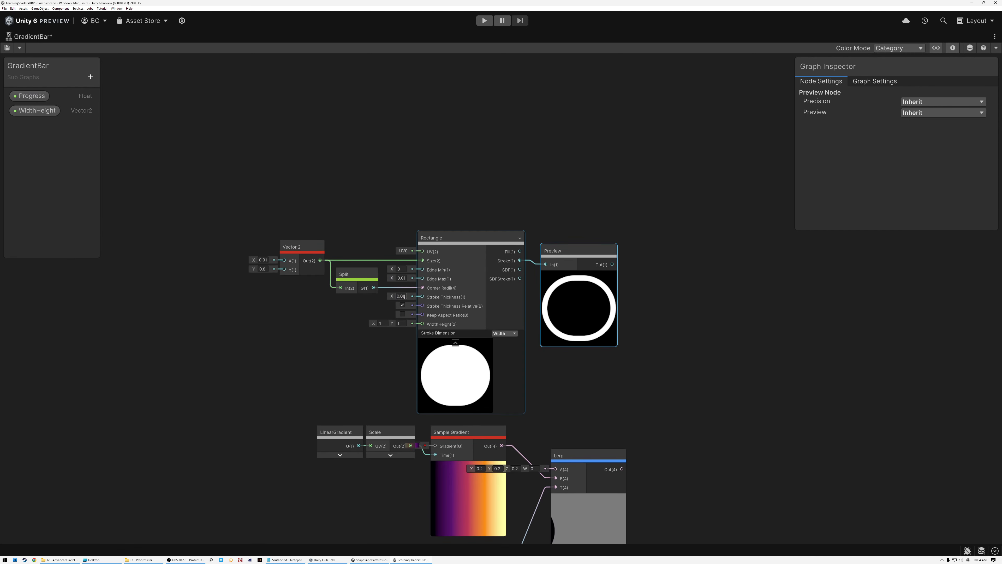
{"action": "scroll", "coordinate": [404, 296], "scroll_direction": "up", "scroll_amount": 2}
{"action": "left_click_drag", "start_coordinate": [404, 296], "coordinate": [416, 296]}
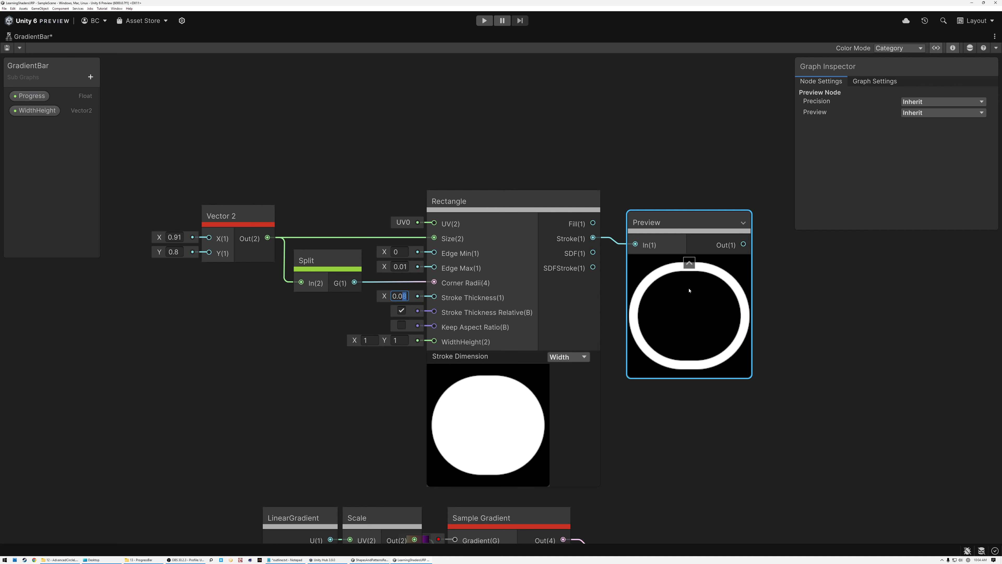
Delete the Preview node and move the Lerp node closer to Sample Gradient
{"action": "middle_click_drag", "start_coordinate": [695, 299], "coordinate": [499, 314]}
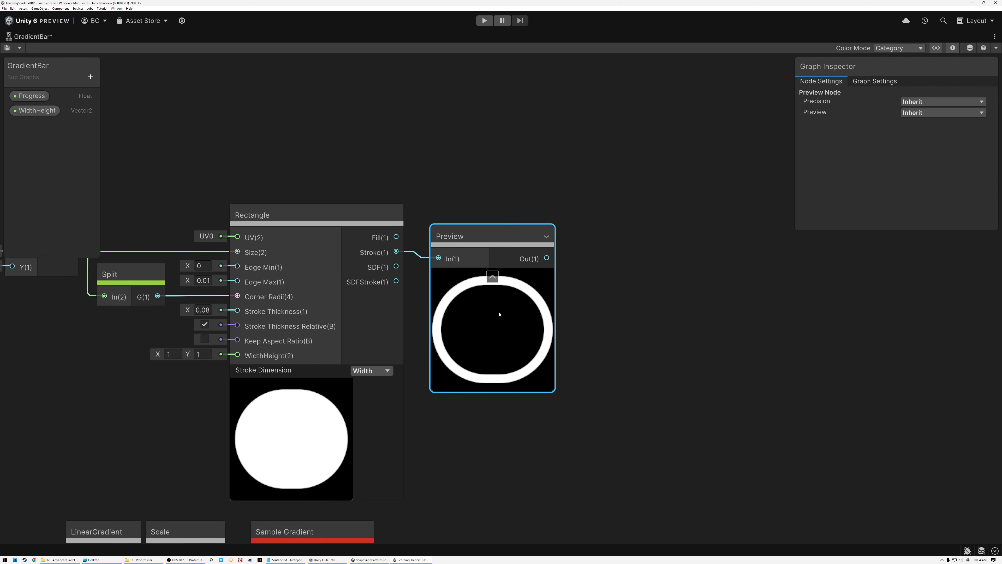
{"action": "key", "text": "Delete"}
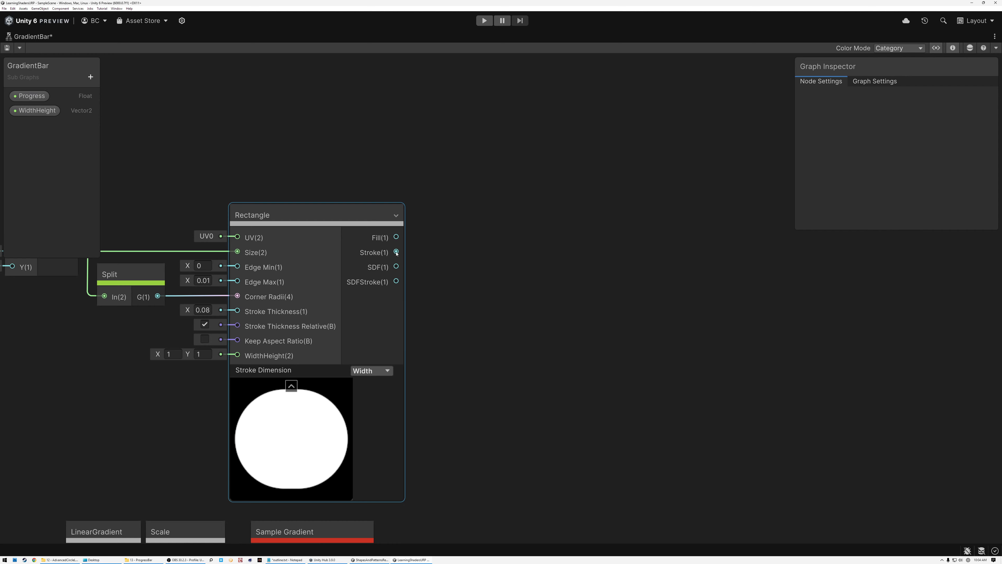
{"action": "scroll", "coordinate": [411, 262], "scroll_direction": "down", "scroll_amount": 3}
{"action": "middle_click_drag", "start_coordinate": [469, 317], "coordinate": [409, 233]}
{"action": "left_click_drag", "start_coordinate": [415, 377], "coordinate": [399, 354]}
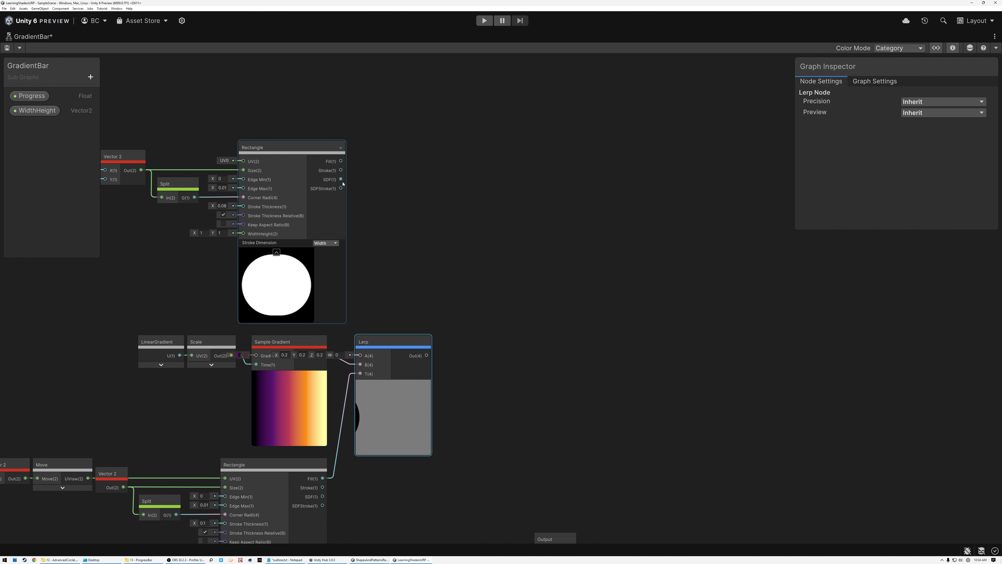
Add a Maximum node combining the duplicated Rectangle's Stroke output as A with the Lerp output as B
{"action": "left_click_drag", "start_coordinate": [343, 177], "coordinate": [555, 224]}
{"action": "type", "text": "max"}
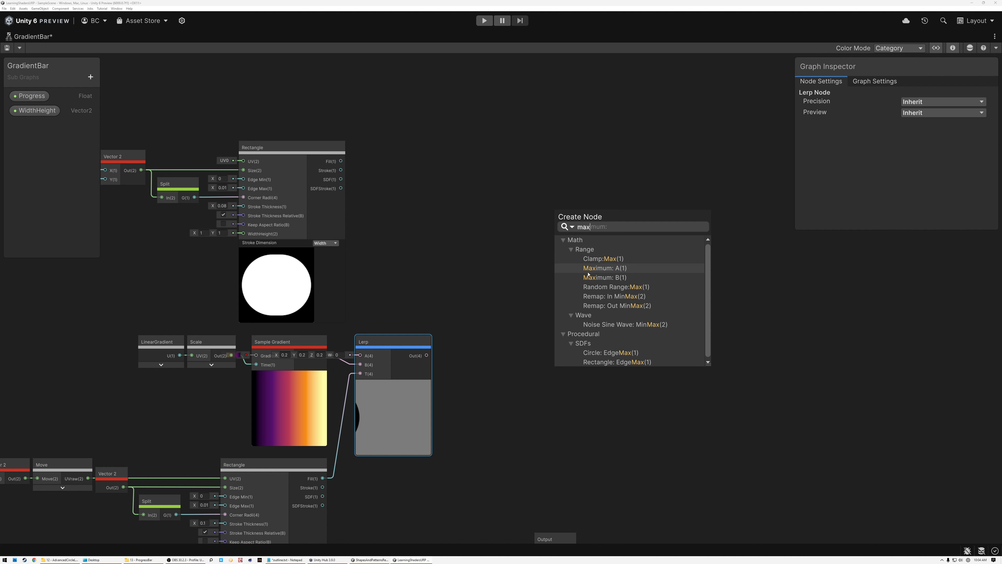
{"action": "key", "text": "Return"}
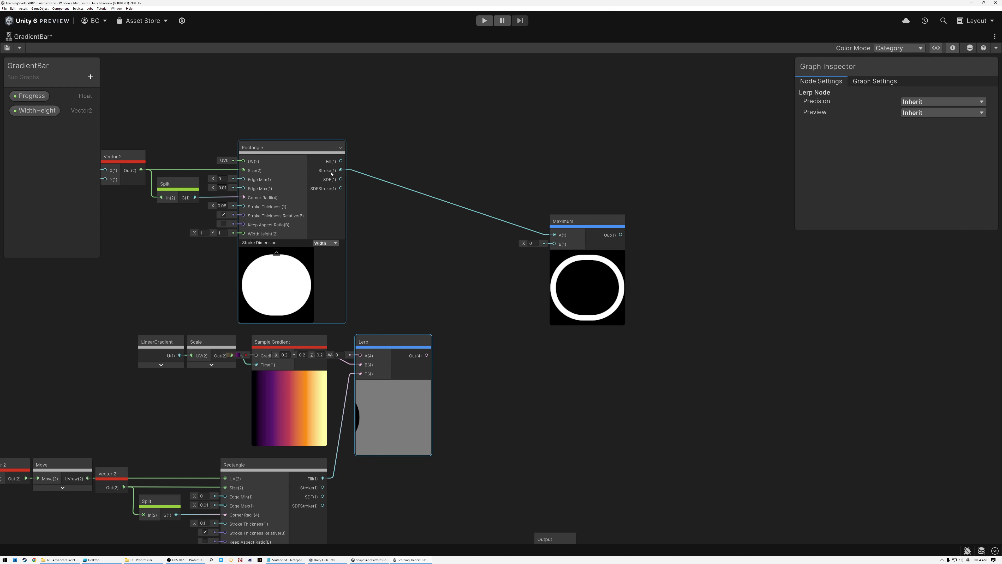
{"action": "left_click_drag", "start_coordinate": [426, 355], "coordinate": [554, 245]}
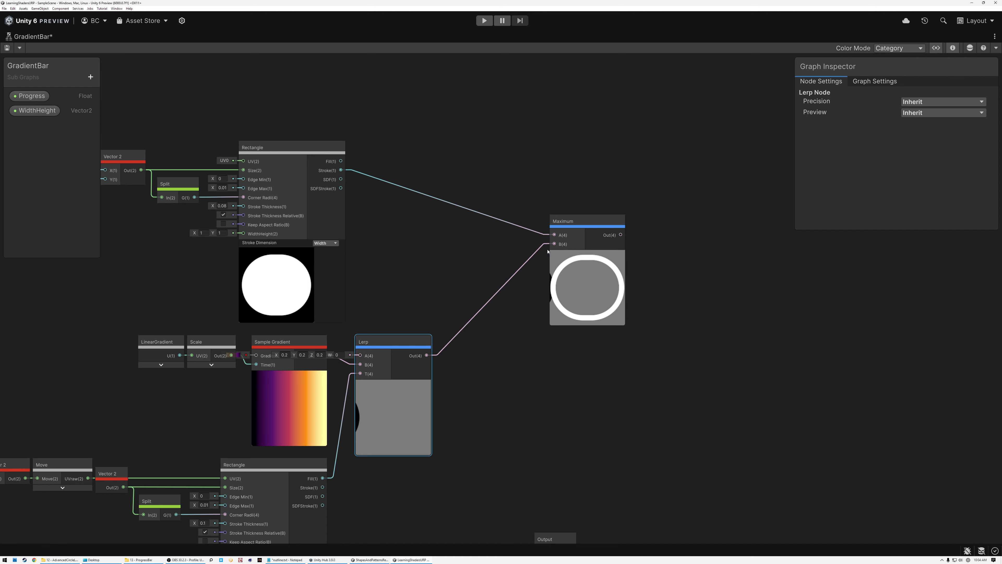
{"action": "scroll", "coordinate": [548, 248], "scroll_direction": "up", "scroll_amount": 4}
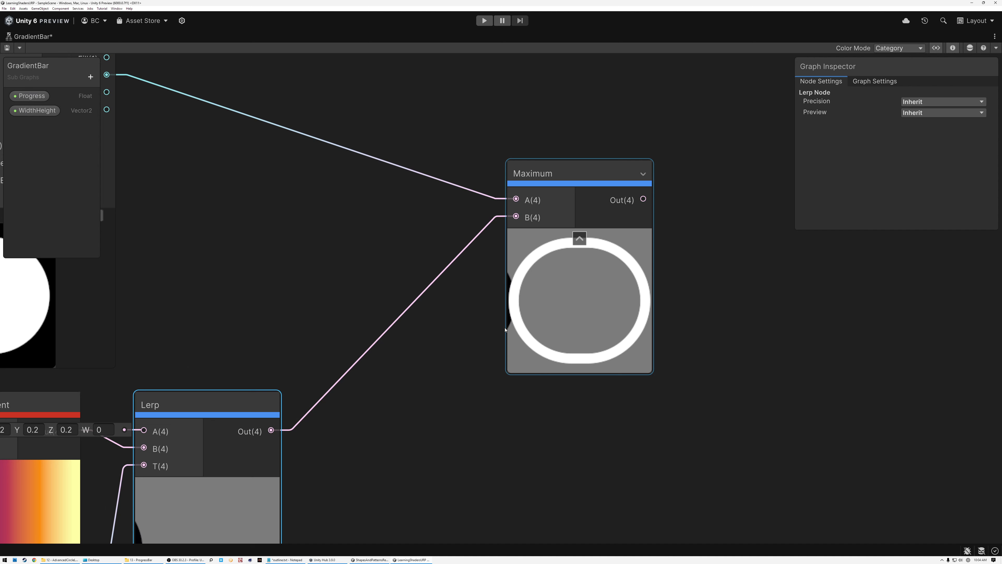
{"action": "scroll", "coordinate": [512, 320], "scroll_direction": "down", "scroll_amount": 5}
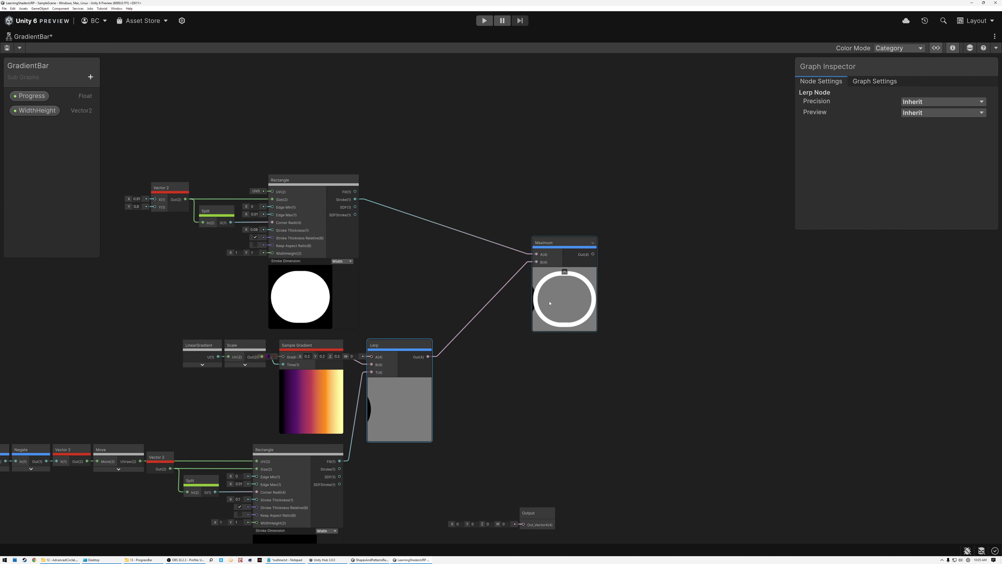
Raise the Slider to about 0.76 and inspect the Maximum node's preview up close
{"action": "middle_click_drag", "start_coordinate": [230, 353], "coordinate": [371, 336]}
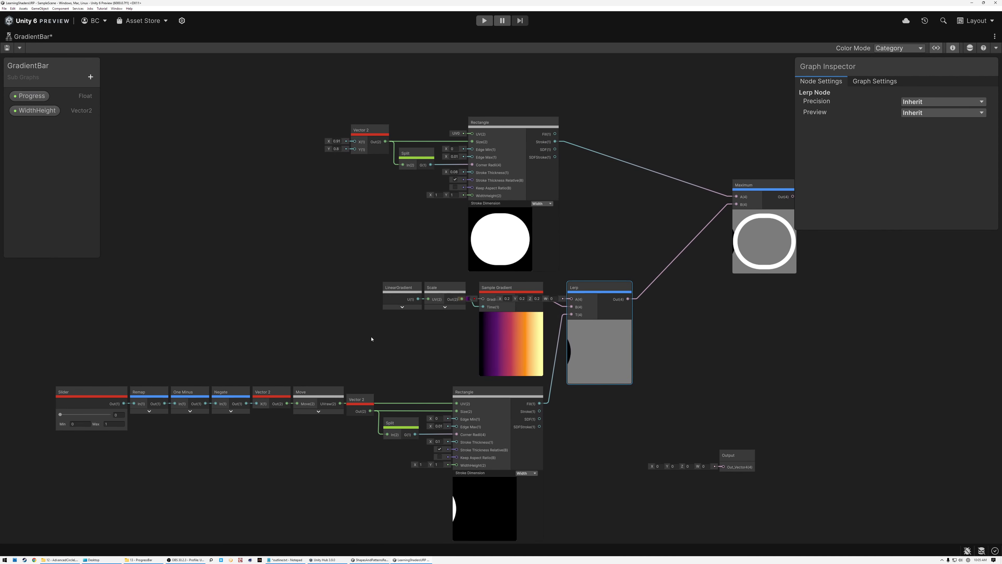
{"action": "left_click_drag", "start_coordinate": [62, 416], "coordinate": [98, 419]}
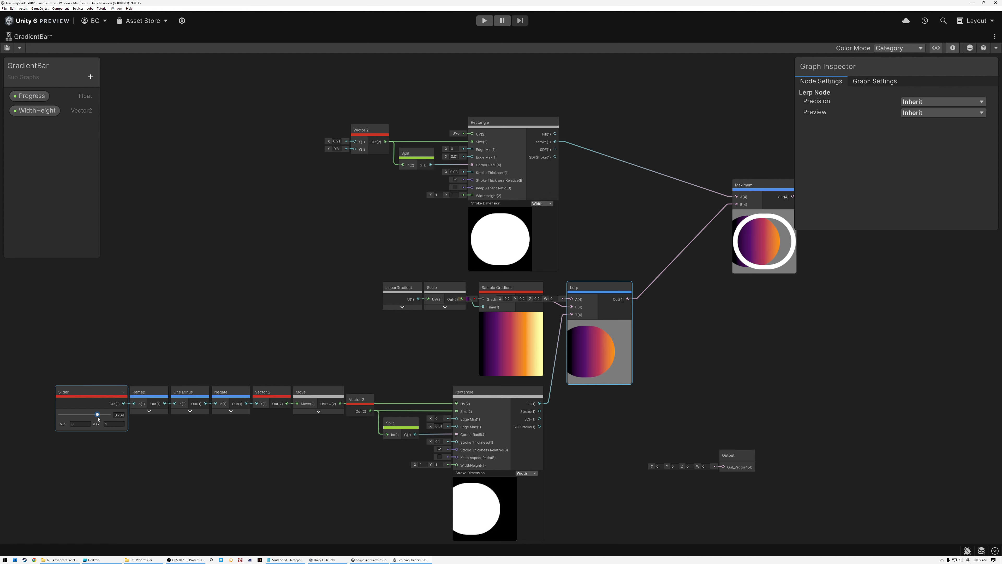
{"action": "scroll", "coordinate": [546, 282], "scroll_direction": "up", "scroll_amount": 5}
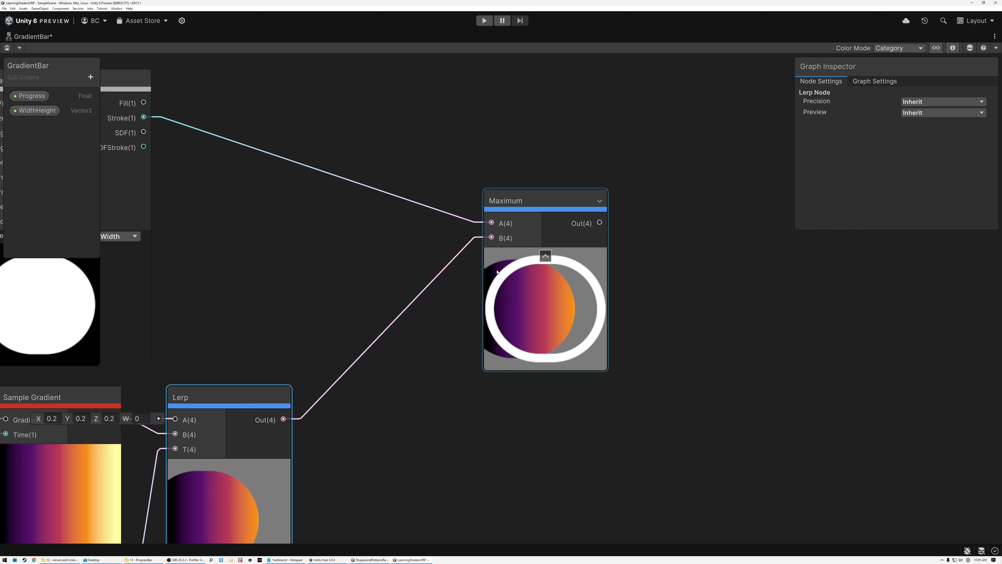
{"action": "scroll", "coordinate": [494, 272], "scroll_direction": "down", "scroll_amount": 2}
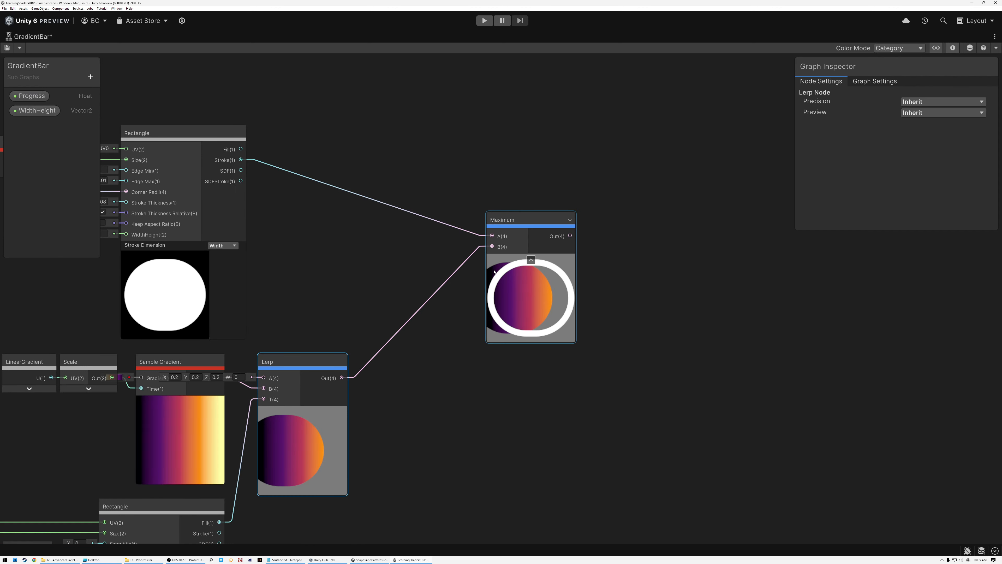
Move Maximum closer to the Rectangle and add a Multiply node taking the duplicated Rectangle's Fill as A and Maximum's output as B
{"action": "middle_click_drag", "start_coordinate": [369, 268], "coordinate": [416, 329]}
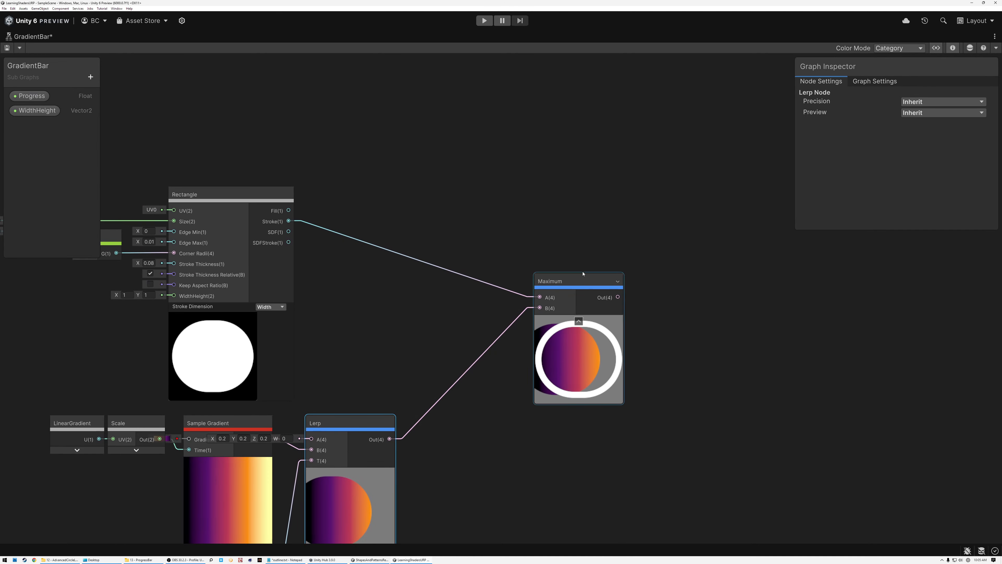
{"action": "left_click_drag", "start_coordinate": [570, 283], "coordinate": [493, 212]}
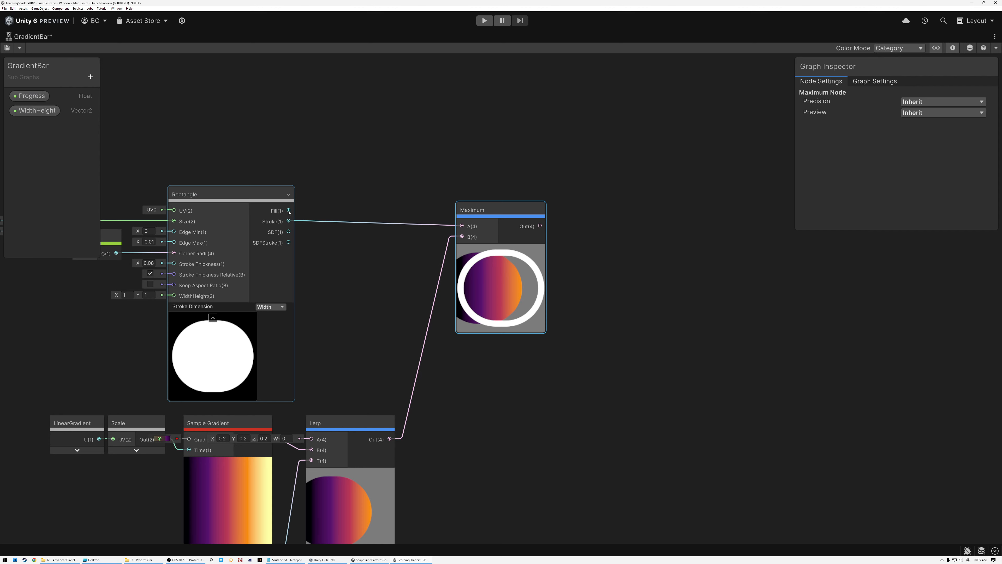
{"action": "middle_click_drag", "start_coordinate": [289, 212], "coordinate": [227, 282]}
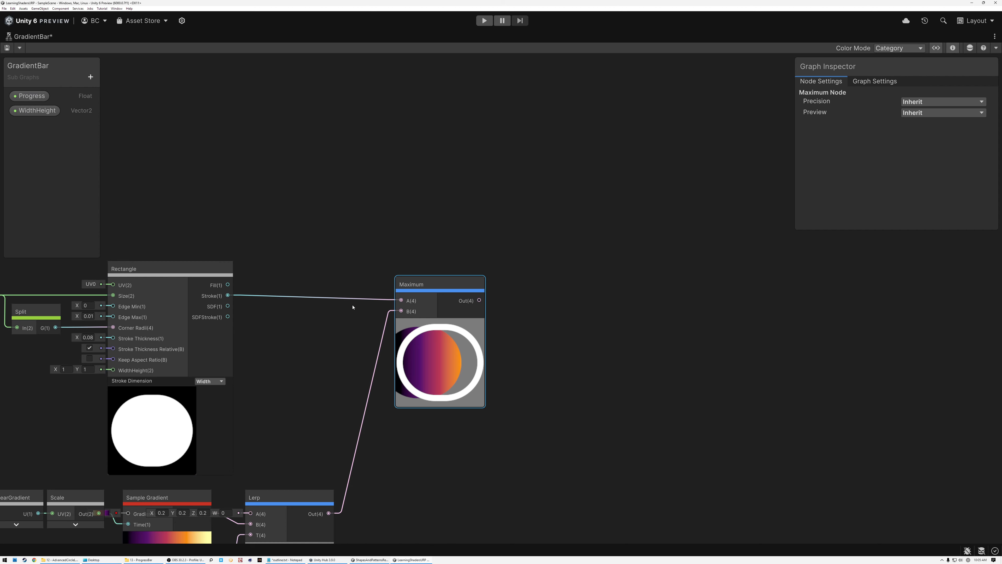
{"action": "left_click_drag", "start_coordinate": [228, 285], "coordinate": [597, 264]}
{"action": "type", "text": "mu"}
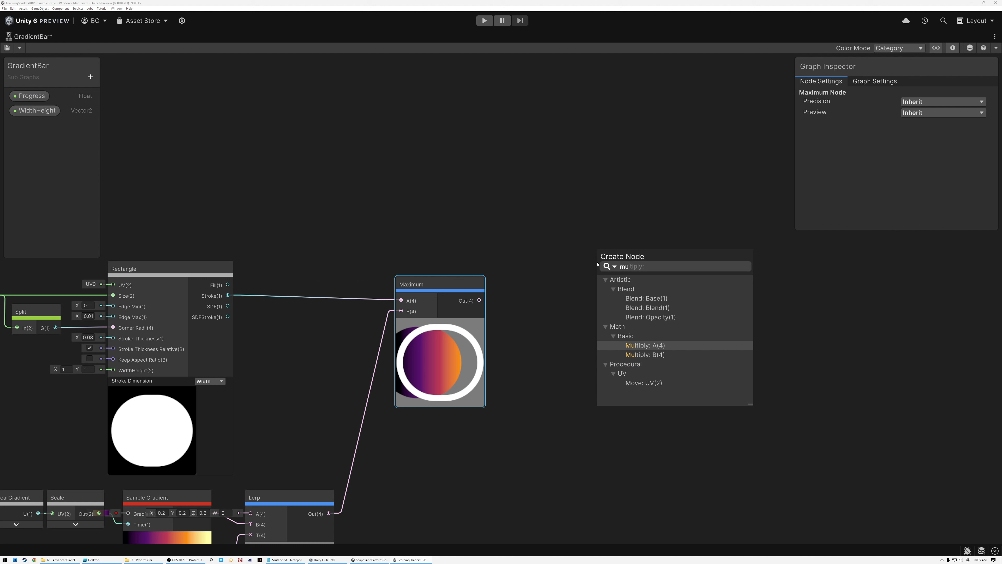
{"action": "left_click", "coordinate": [643, 345]}
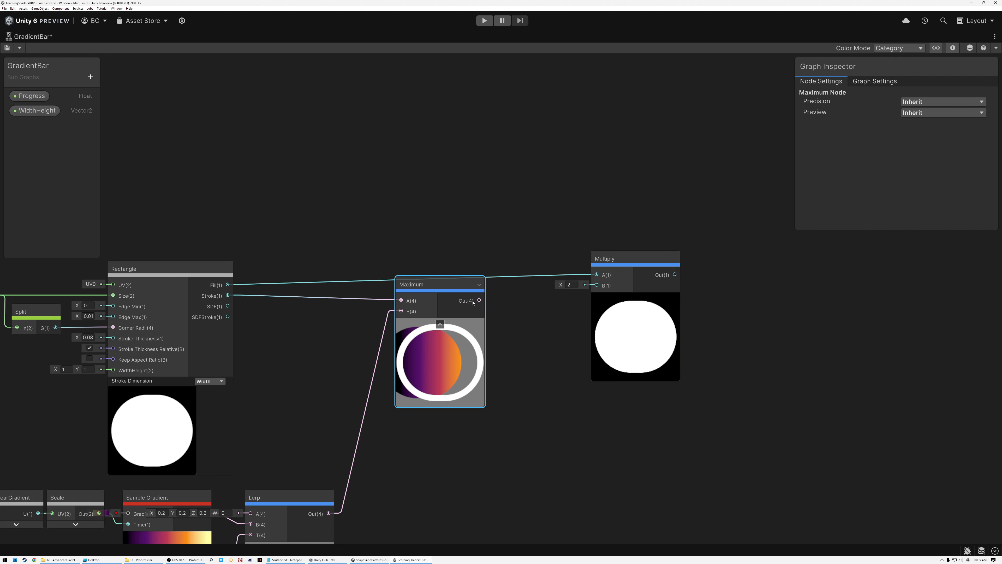
{"action": "left_click_drag", "start_coordinate": [479, 301], "coordinate": [569, 264]}
Arrange the Maximum node below the Fill connection and place Multiply up beyond it
{"action": "left_click_drag", "start_coordinate": [430, 284], "coordinate": [418, 340]}
{"action": "middle_click_drag", "start_coordinate": [541, 324], "coordinate": [575, 302]}
{"action": "left_click_drag", "start_coordinate": [607, 245], "coordinate": [595, 254]}
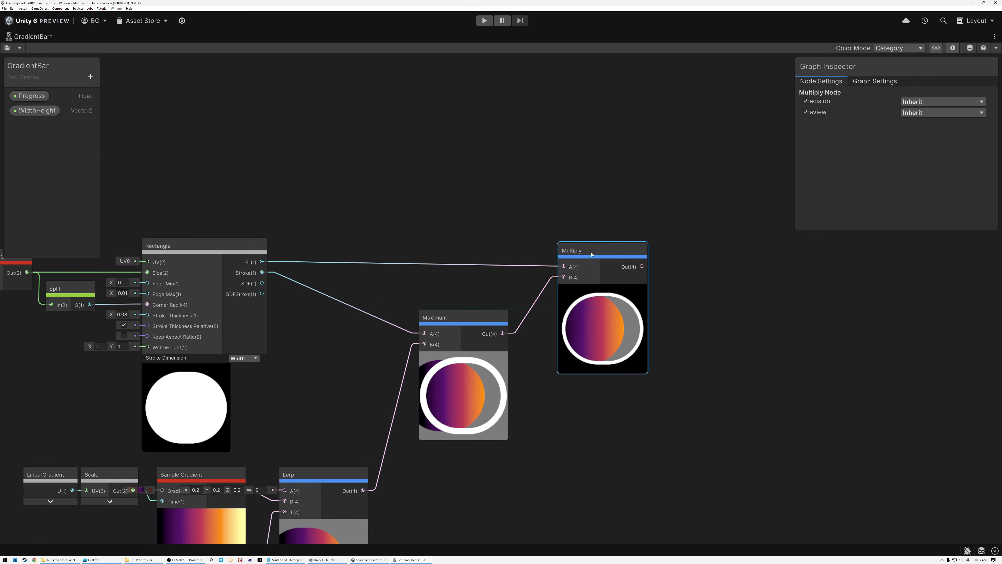
Move the Slider directly beneath Multiply and lower it to 0 to test the bar's fill
{"action": "scroll", "coordinate": [459, 253], "scroll_direction": "down", "scroll_amount": 1}
{"action": "scroll", "coordinate": [459, 254], "scroll_direction": "down", "scroll_amount": 1}
{"action": "middle_click_drag", "start_coordinate": [417, 271], "coordinate": [595, 232]}
{"action": "scroll", "coordinate": [584, 234], "scroll_direction": "down", "scroll_amount": 2}
{"action": "left_click_drag", "start_coordinate": [180, 414], "coordinate": [697, 292]}
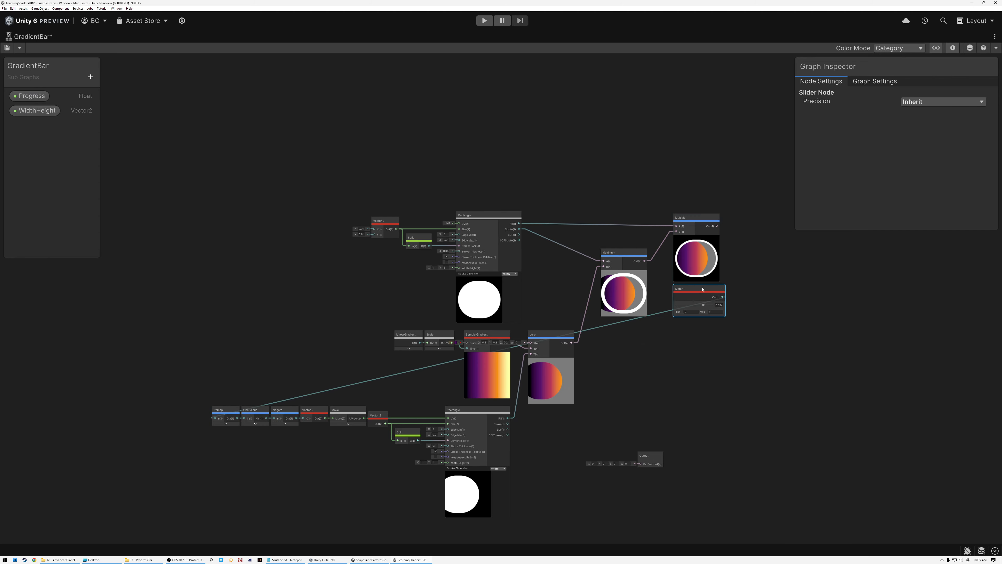
{"action": "scroll", "coordinate": [706, 263], "scroll_direction": "up", "scroll_amount": 5}
{"action": "middle_click_drag", "start_coordinate": [704, 259], "coordinate": [573, 292]}
{"action": "scroll", "coordinate": [573, 292], "scroll_direction": "up", "scroll_amount": 4}
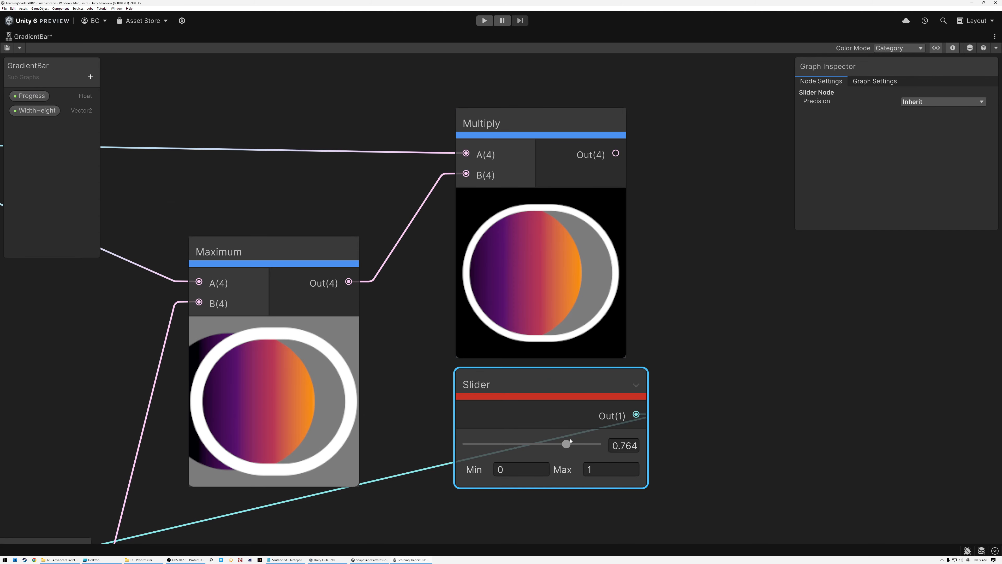
{"action": "left_click_drag", "start_coordinate": [570, 441], "coordinate": [460, 457]}
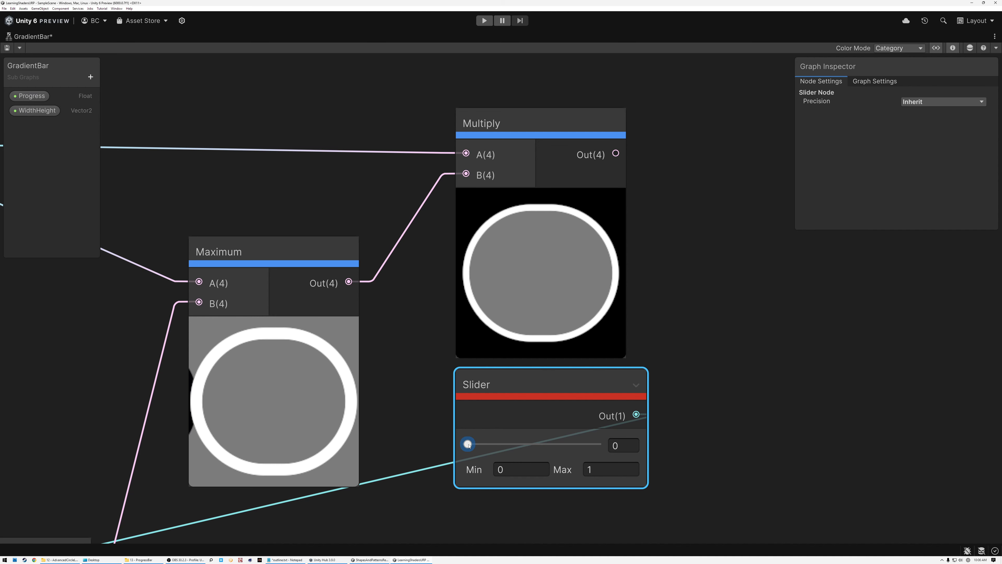
{"action": "mouse_move", "coordinate": [469, 445]}
{"action": "left_mouse_down"}
{"action": "mouse_move", "coordinate": [607, 446]}
{"action": "mouse_move", "coordinate": [467, 444]}
{"action": "left_mouse_up"}
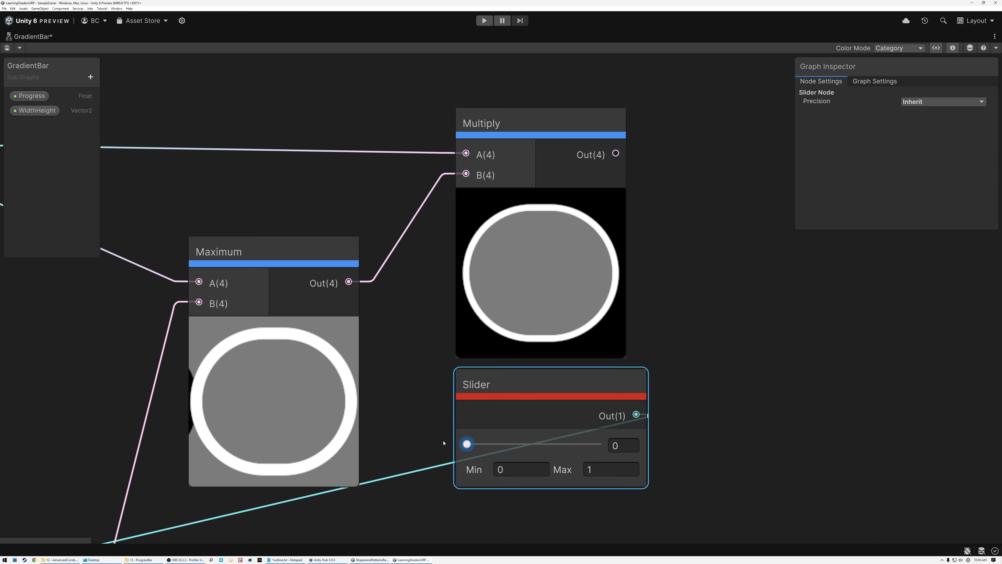
Return the Slider to its place in front of the Remap node
{"action": "scroll", "coordinate": [699, 382], "scroll_direction": "down", "scroll_amount": 5}
{"action": "scroll", "coordinate": [701, 396], "scroll_direction": "down", "scroll_amount": 4}
{"action": "left_click_drag", "start_coordinate": [755, 344], "coordinate": [379, 435]}
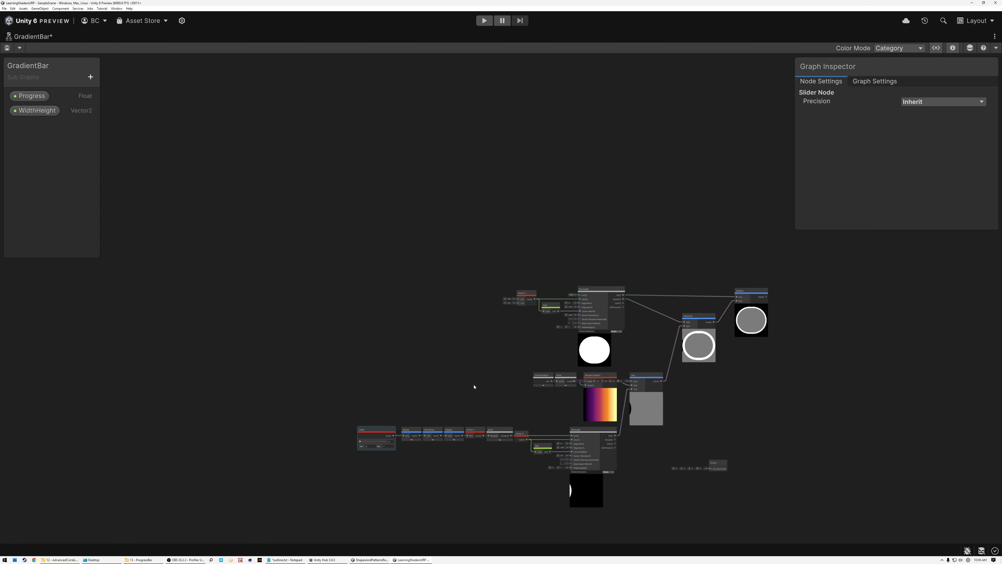
Add the Progress property to the graph near the Slider and connect it to Remap's In port
{"action": "middle_click_drag", "start_coordinate": [479, 388], "coordinate": [342, 374]}
{"action": "scroll", "coordinate": [115, 128], "scroll_direction": "up", "scroll_amount": 2}
{"action": "middle_click_drag", "start_coordinate": [369, 263], "coordinate": [295, 161]}
{"action": "scroll", "coordinate": [287, 159], "scroll_direction": "down", "scroll_amount": 1}
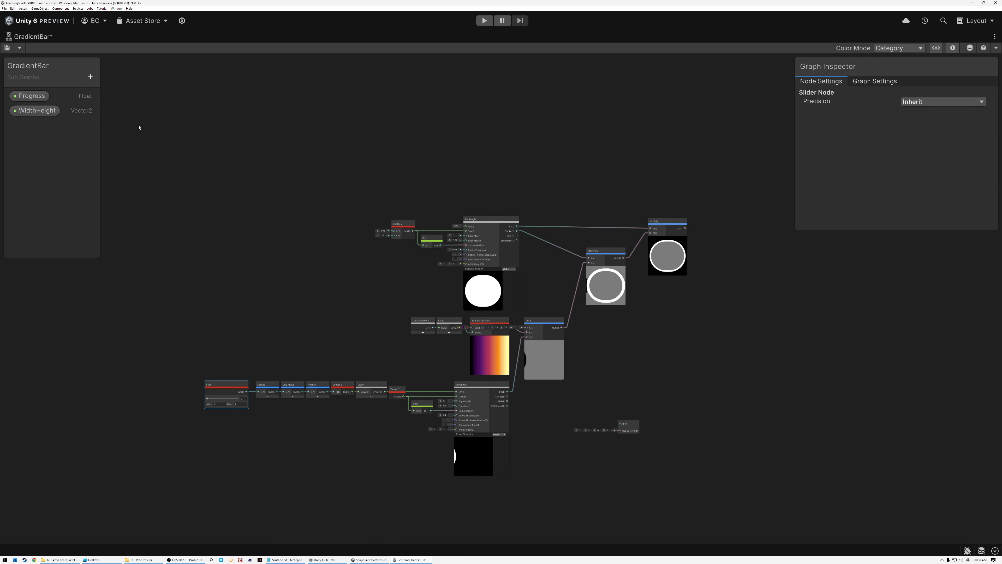
{"action": "left_click", "coordinate": [32, 96]}
{"action": "left_click_drag", "start_coordinate": [26, 99], "coordinate": [217, 368]}
{"action": "scroll", "coordinate": [224, 367], "scroll_direction": "up", "scroll_amount": 5}
{"action": "left_click", "coordinate": [223, 385]}
{"action": "middle_click_drag", "start_coordinate": [276, 383], "coordinate": [292, 273]}
{"action": "scroll", "coordinate": [193, 306], "scroll_direction": "up", "scroll_amount": 4}
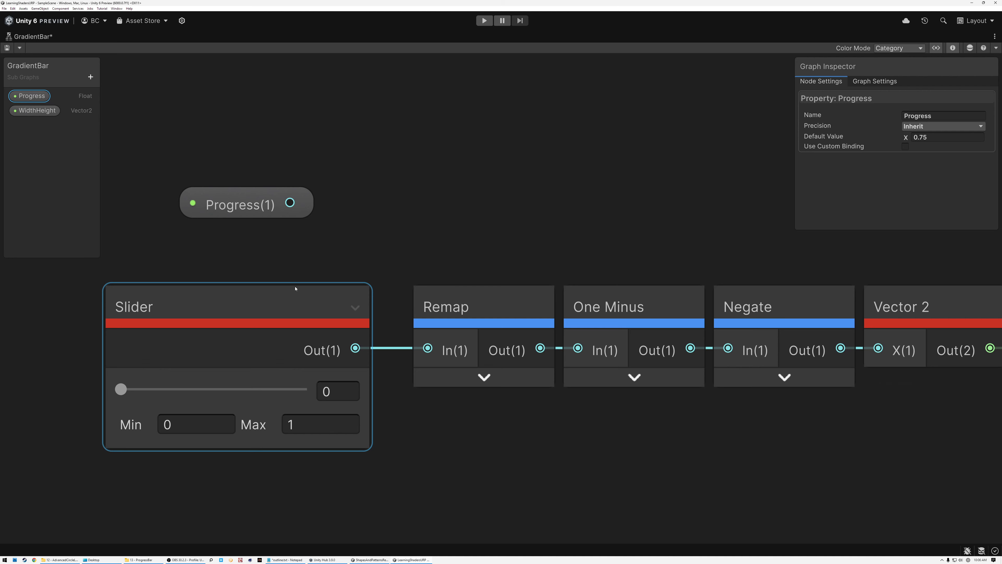
{"action": "left_click_drag", "start_coordinate": [290, 203], "coordinate": [428, 348]}
Delete the Slider node and place the Progress node directly in front of Remap
{"action": "left_click", "coordinate": [253, 300]}
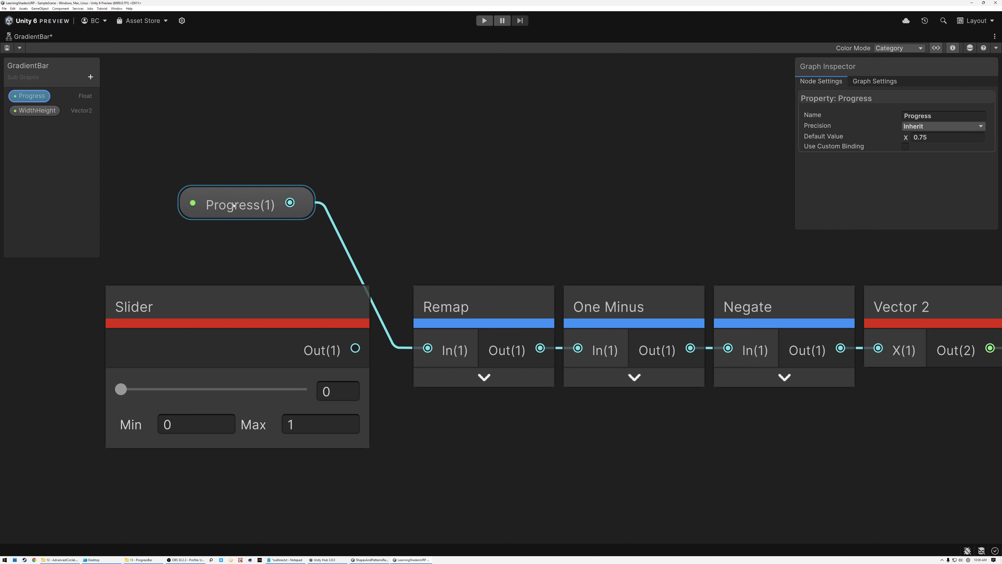
{"action": "left_click", "coordinate": [241, 302]}
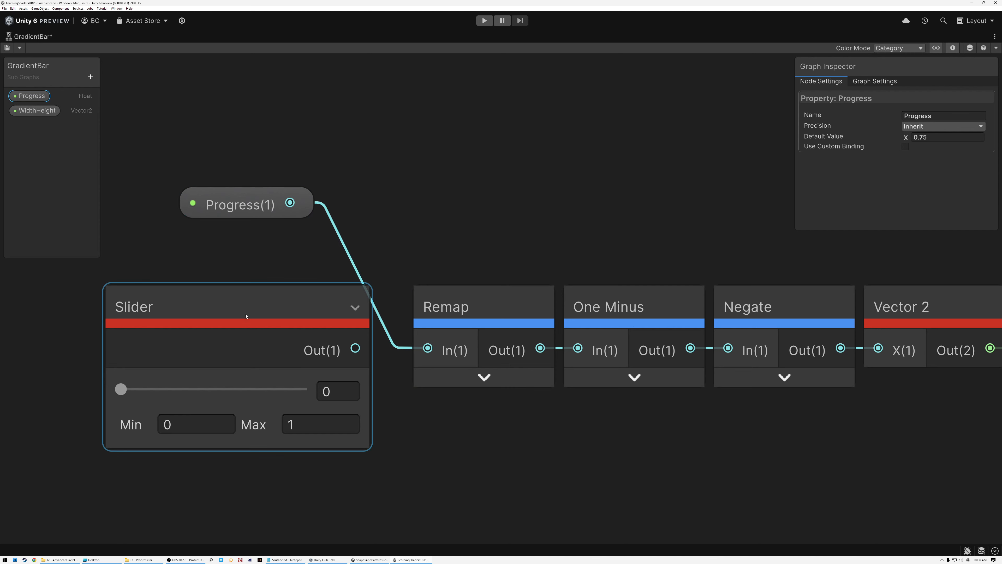
{"action": "key", "text": "Delete"}
{"action": "left_click", "coordinate": [239, 207]}
{"action": "left_click_drag", "start_coordinate": [239, 207], "coordinate": [327, 351]}
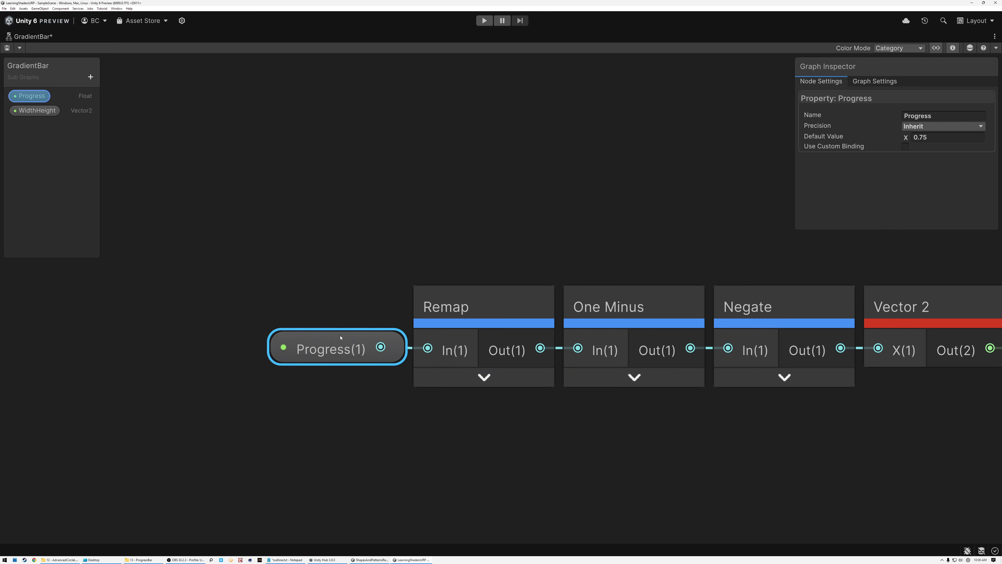
Add a WidthHeight property node, connect it to the lower Rectangle's WidthHeight input, and align it beside that port
{"action": "scroll", "coordinate": [340, 348], "scroll_direction": "down", "scroll_amount": 8}
{"action": "middle_click_drag", "start_coordinate": [540, 275], "coordinate": [302, 273]}
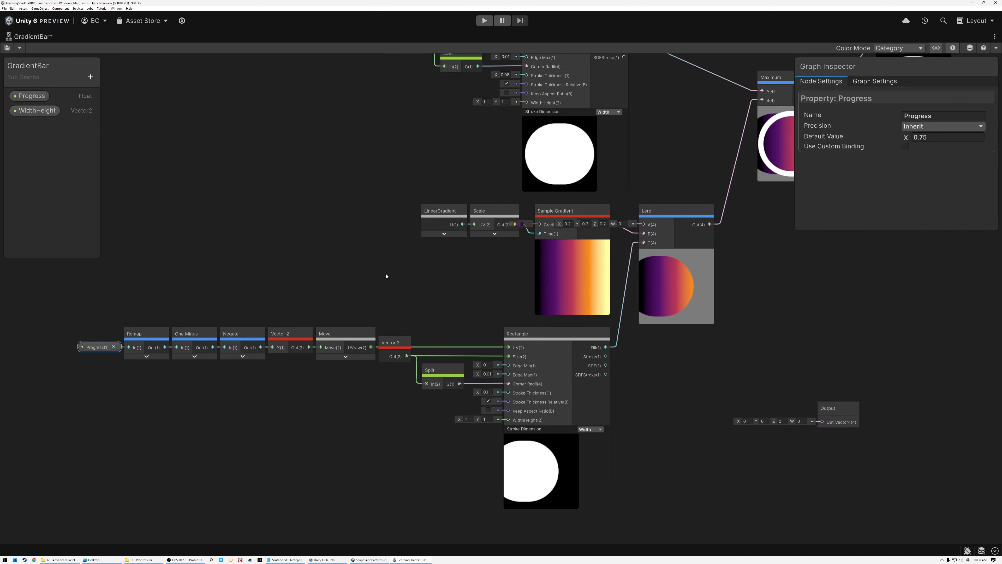
{"action": "middle_click_drag", "start_coordinate": [430, 293], "coordinate": [379, 268]}
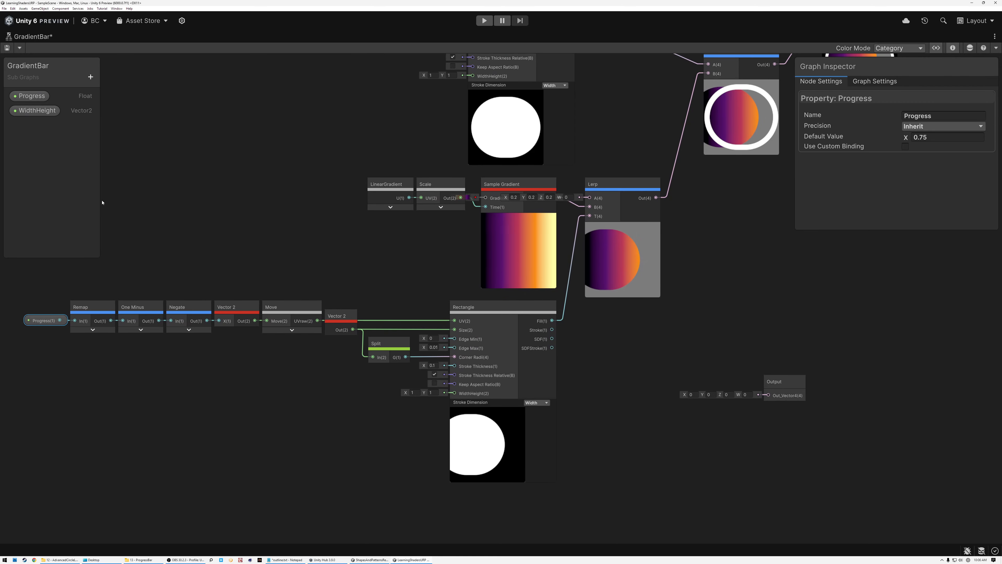
{"action": "left_click", "coordinate": [34, 112]}
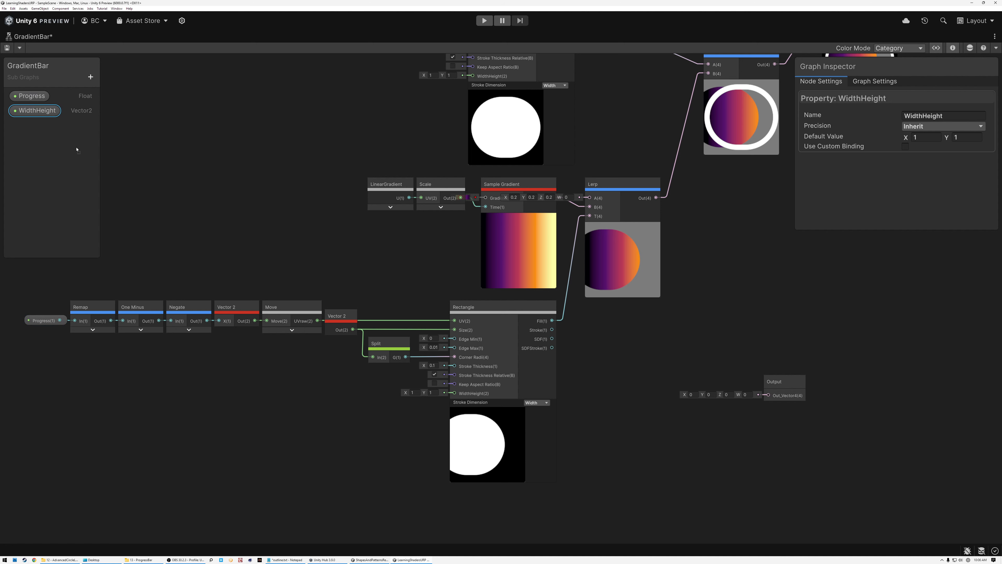
{"action": "left_click_drag", "start_coordinate": [347, 404], "coordinate": [349, 405]}
{"action": "scroll", "coordinate": [401, 411], "scroll_direction": "up", "scroll_amount": 5}
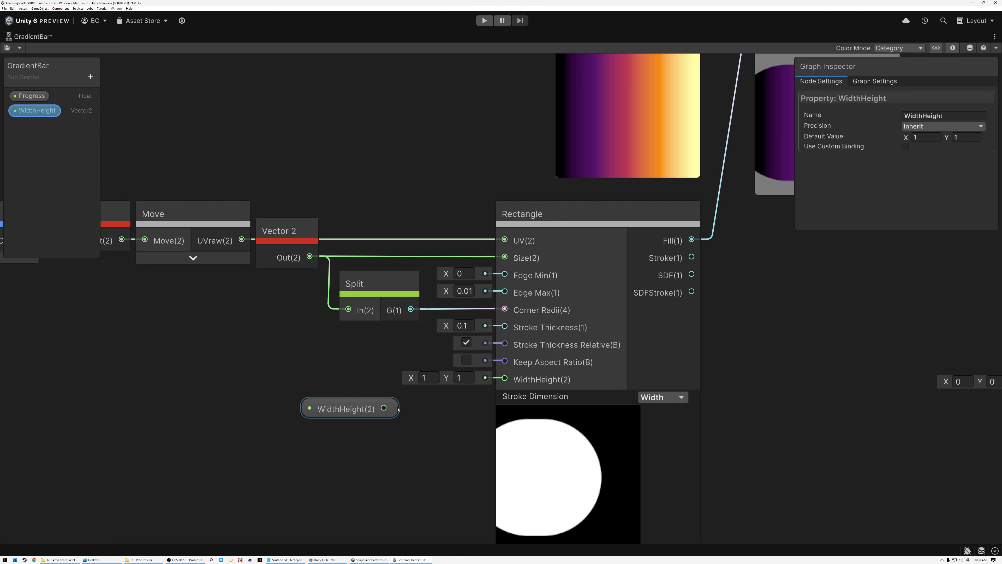
{"action": "left_click_drag", "start_coordinate": [383, 408], "coordinate": [505, 379]}
{"action": "left_click_drag", "start_coordinate": [348, 409], "coordinate": [370, 382]}
Add a second WidthHeight property node and connect it to the duplicated Rectangle's WidthHeight input
{"action": "scroll", "coordinate": [359, 414], "scroll_direction": "down", "scroll_amount": 5}
{"action": "middle_click_drag", "start_coordinate": [493, 294], "coordinate": [456, 399]}
{"action": "left_click_drag", "start_coordinate": [39, 111], "coordinate": [457, 194]}
{"action": "scroll", "coordinate": [390, 182], "scroll_direction": "up", "scroll_amount": 5}
{"action": "left_click_drag", "start_coordinate": [319, 269], "coordinate": [319, 191]}
Collapse the unused ports of the Lerp node
{"action": "scroll", "coordinate": [340, 235], "scroll_direction": "down", "scroll_amount": 8}
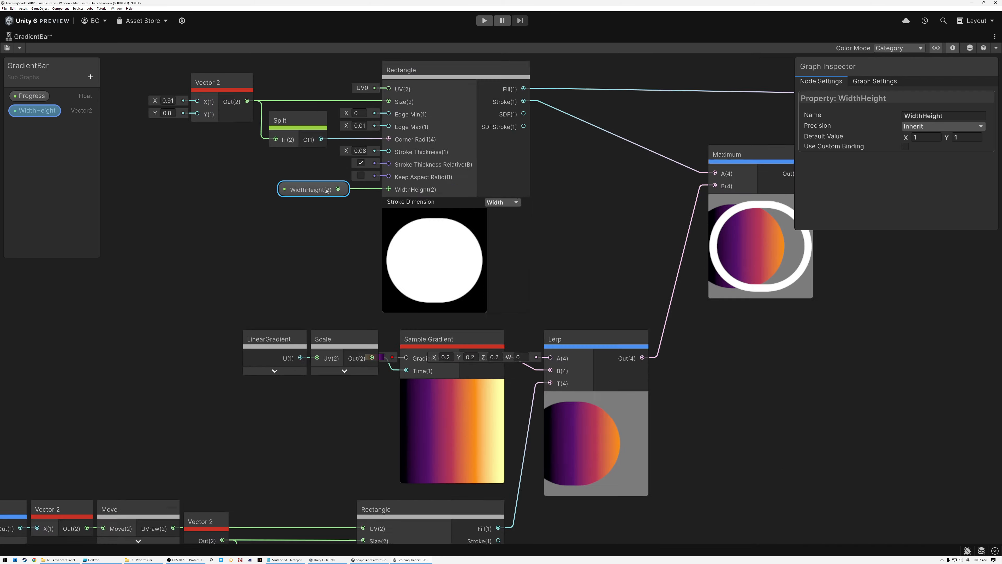
{"action": "middle_click_drag", "start_coordinate": [340, 235], "coordinate": [382, 230]}
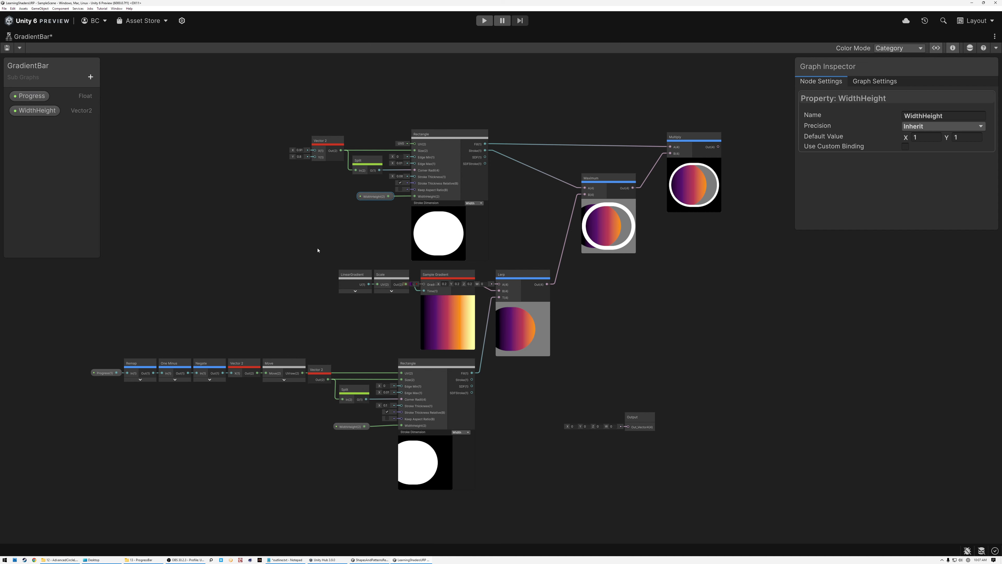
{"action": "left_click", "coordinate": [547, 275]}
{"action": "scroll", "coordinate": [340, 293], "scroll_direction": "up", "scroll_amount": 5}
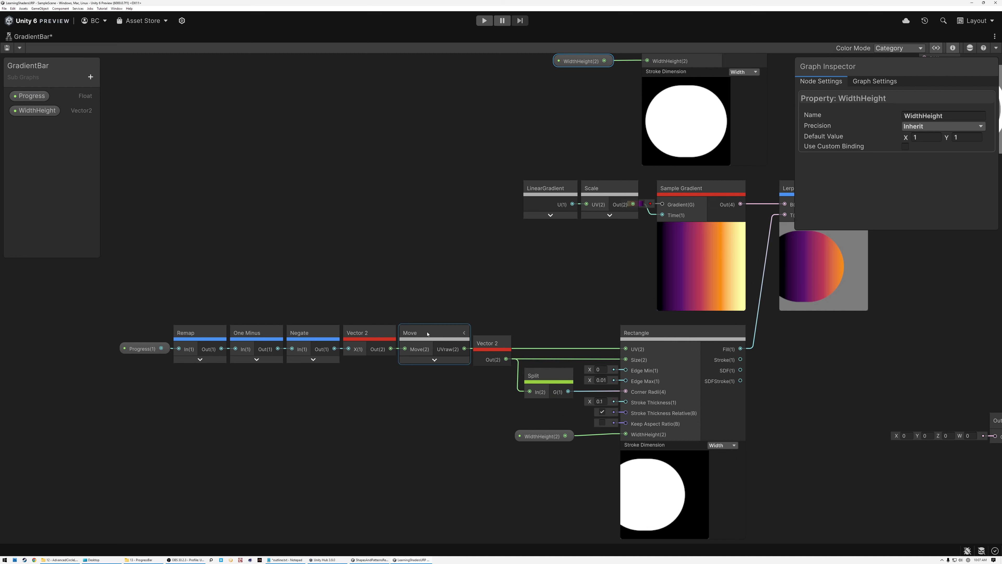
Review the Move, LinearGradient and Scale nodes, and examine how the whole graph is connected
{"action": "left_click", "coordinate": [428, 334]}
{"action": "middle_click_drag", "start_coordinate": [518, 270], "coordinate": [336, 313]}
{"action": "left_click", "coordinate": [381, 237]}
{"action": "left_click", "coordinate": [433, 236]}
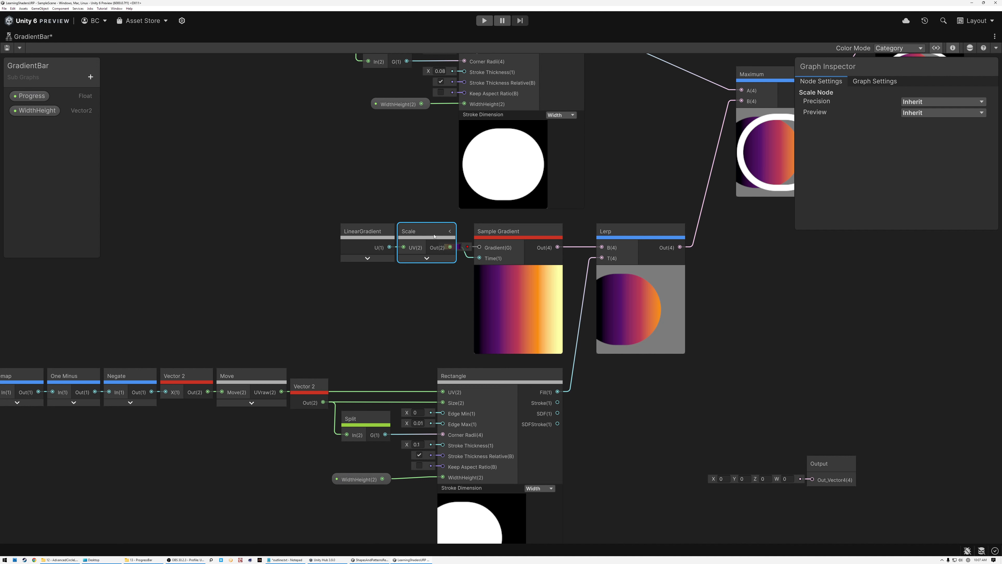
{"action": "left_click", "coordinate": [365, 235]}
{"action": "left_click", "coordinate": [408, 235]}
{"action": "middle_click_drag", "start_coordinate": [416, 224], "coordinate": [367, 384]}
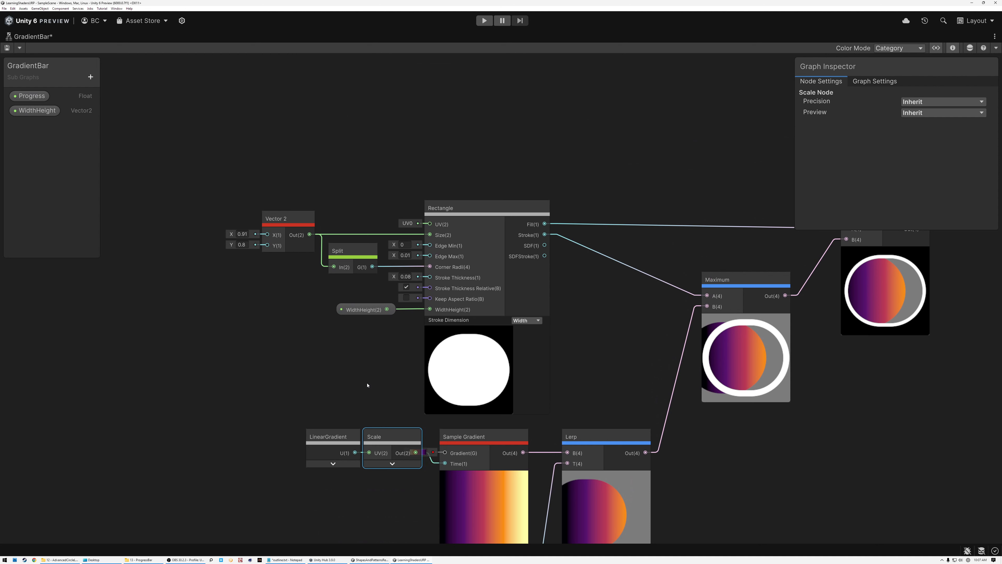
{"action": "scroll", "coordinate": [367, 384], "scroll_direction": "down", "scroll_amount": 3}
{"action": "middle_click_drag", "start_coordinate": [367, 384], "coordinate": [350, 326]}
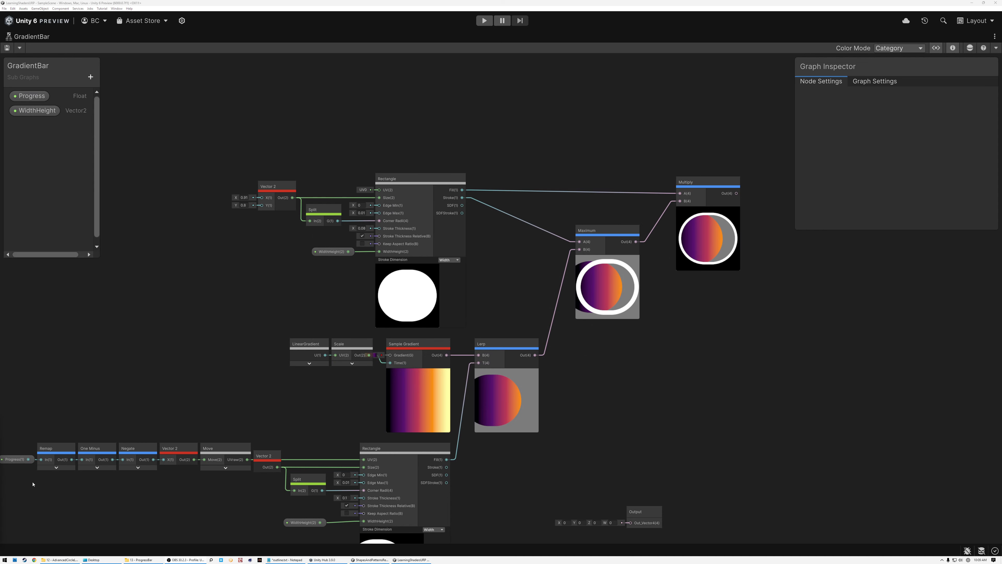
Align the Multiply node, move the Output node beside it, and connect Multiply's Out to the Out_Vector4 input
{"action": "middle_click_drag", "start_coordinate": [686, 422], "coordinate": [515, 411]}
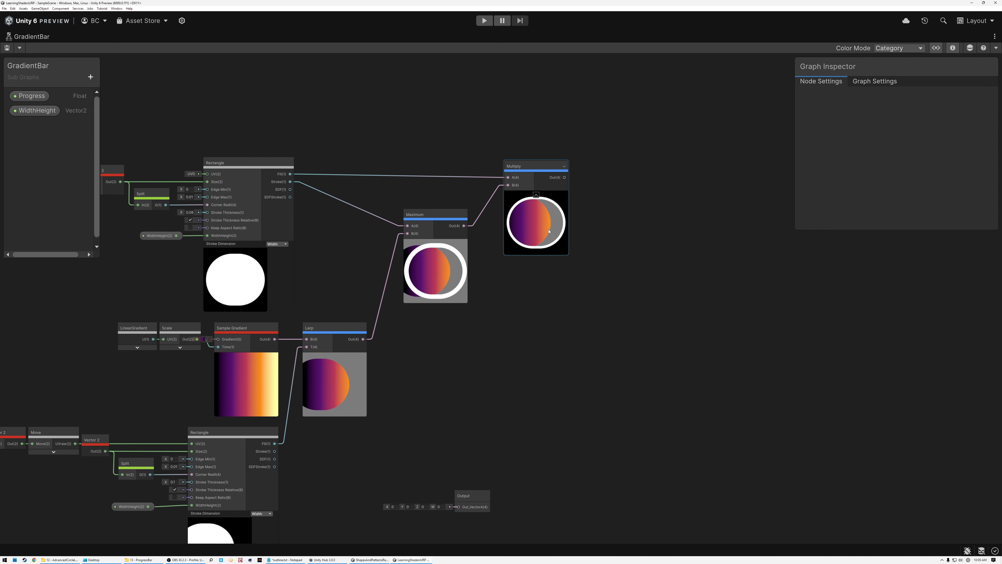
{"action": "left_click_drag", "start_coordinate": [521, 167], "coordinate": [503, 163]}
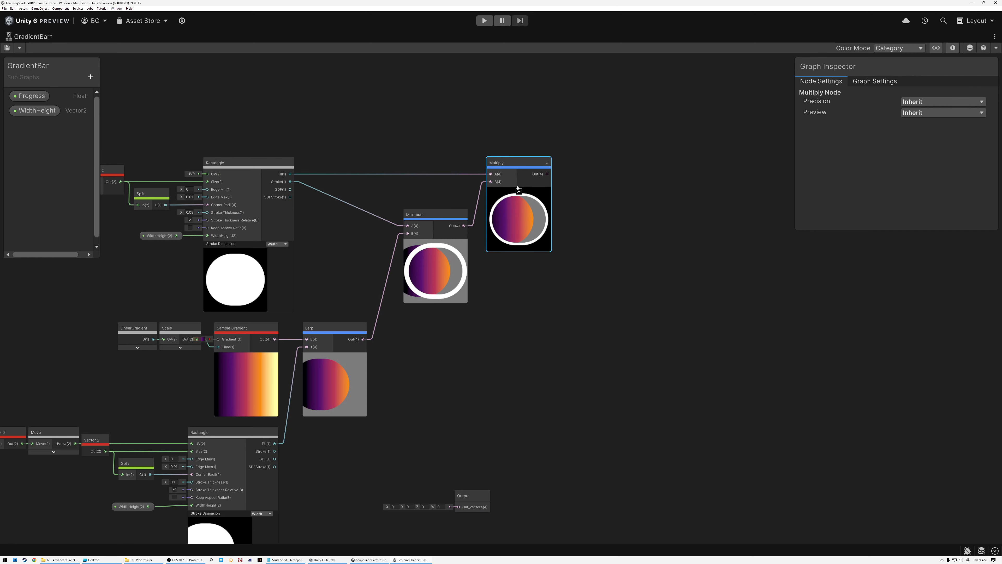
{"action": "left_click_drag", "start_coordinate": [467, 495], "coordinate": [608, 232]}
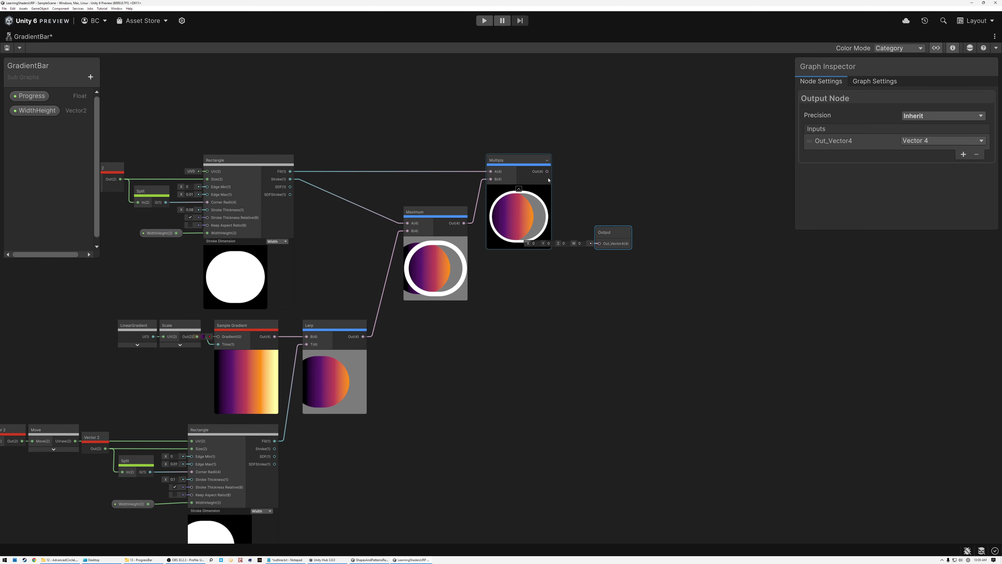
{"action": "scroll", "coordinate": [564, 178], "scroll_direction": "up", "scroll_amount": 3}
{"action": "middle_click_drag", "start_coordinate": [575, 192], "coordinate": [494, 266]}
{"action": "left_click_drag", "start_coordinate": [549, 342], "coordinate": [621, 342]}
{"action": "left_click_drag", "start_coordinate": [463, 244], "coordinate": [551, 227]}
Rename the Output node's Vector 4 input to Color and add a Float input named Alpha
{"action": "left_click", "coordinate": [857, 139]}
{"action": "type", "text": "Color"}
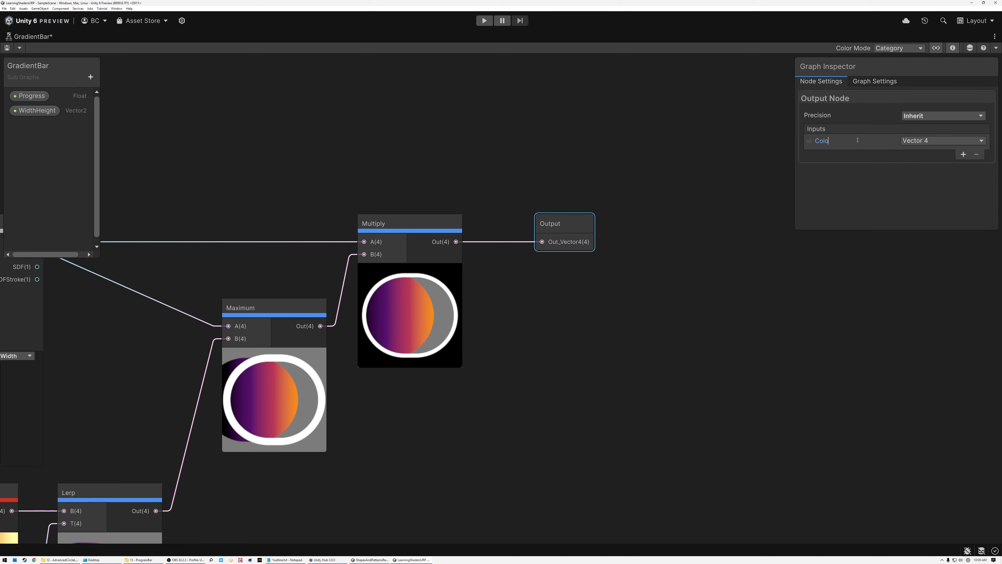
{"action": "key", "text": "Return"}
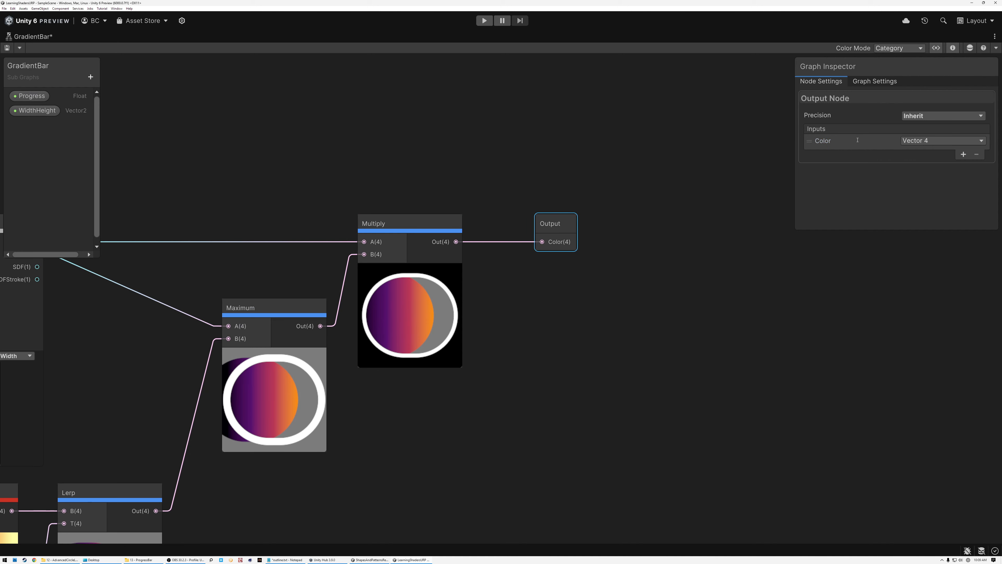
{"action": "left_click", "coordinate": [962, 155]}
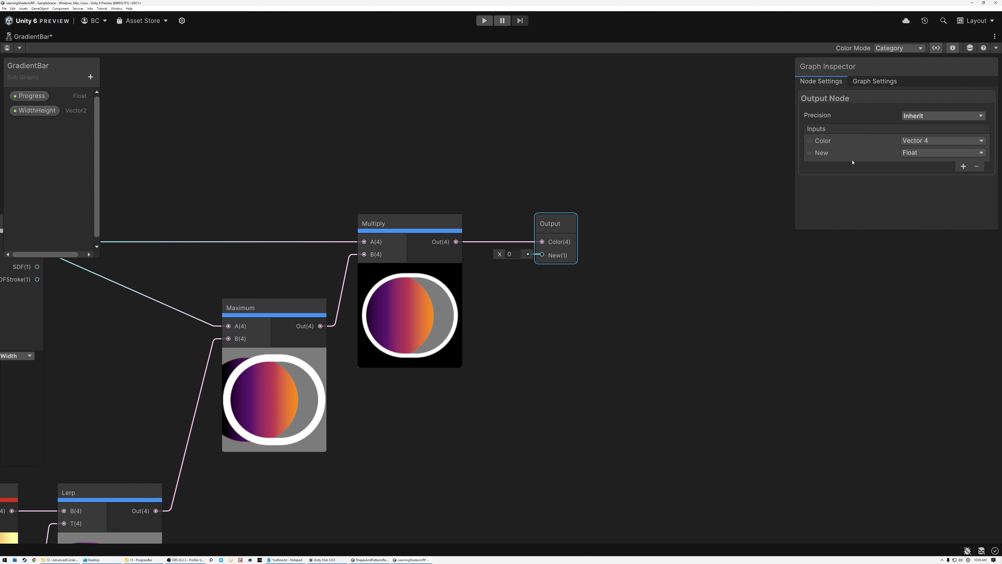
{"action": "left_click", "coordinate": [838, 152]}
{"action": "type", "text": "Alpha"}
{"action": "key", "text": "Return"}
Connect the upper Rectangle's Fill output to the Output node's Alpha input and save the sub graph
{"action": "middle_click_drag", "start_coordinate": [257, 203], "coordinate": [412, 221]}
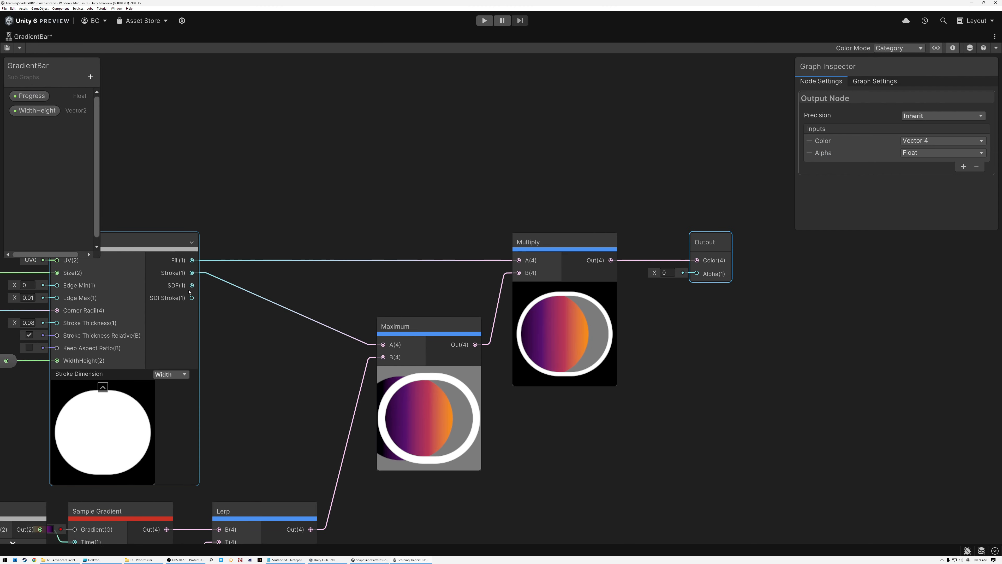
{"action": "left_click_drag", "start_coordinate": [192, 261], "coordinate": [696, 273]}
{"action": "scroll", "coordinate": [643, 311], "scroll_direction": "down", "scroll_amount": 6}
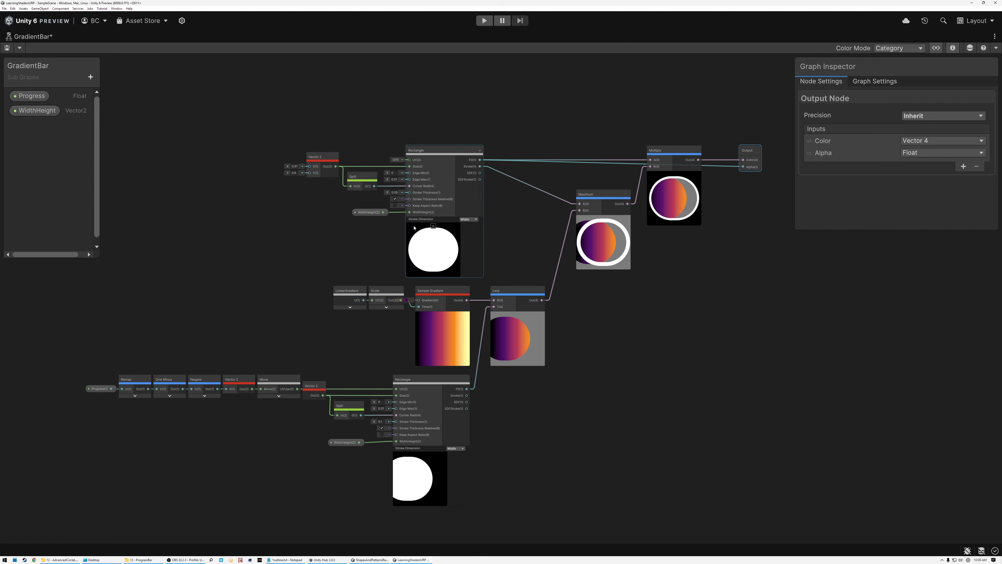
{"action": "left_click", "coordinate": [7, 47]}
{"action": "middle_click_drag", "start_coordinate": [704, 211], "coordinate": [556, 293]}
{"action": "scroll", "coordinate": [554, 269], "scroll_direction": "up", "scroll_amount": 7}
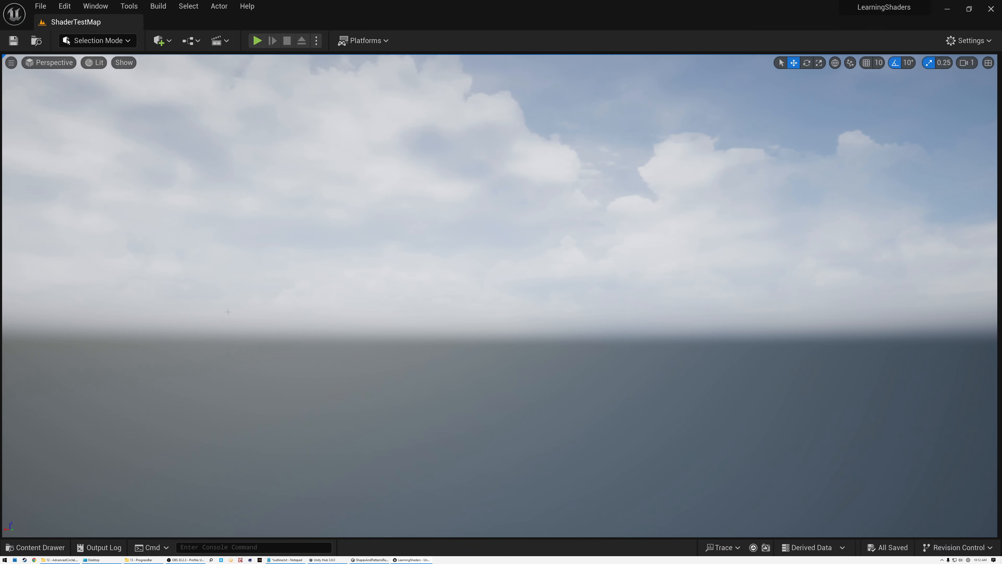
In the Unreal Editor, create a Material Function named GradientBar in the Shaders folder and open it docked in the main window
{"action": "left_click", "coordinate": [35, 547]}
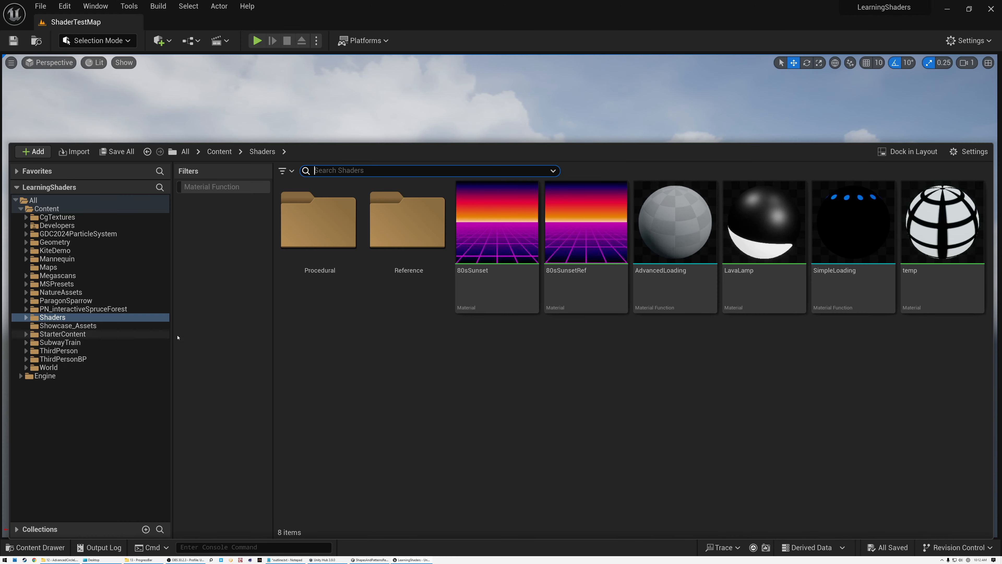
{"action": "right_click", "coordinate": [482, 359]}
{"action": "mouse_move", "coordinate": [483, 363]}
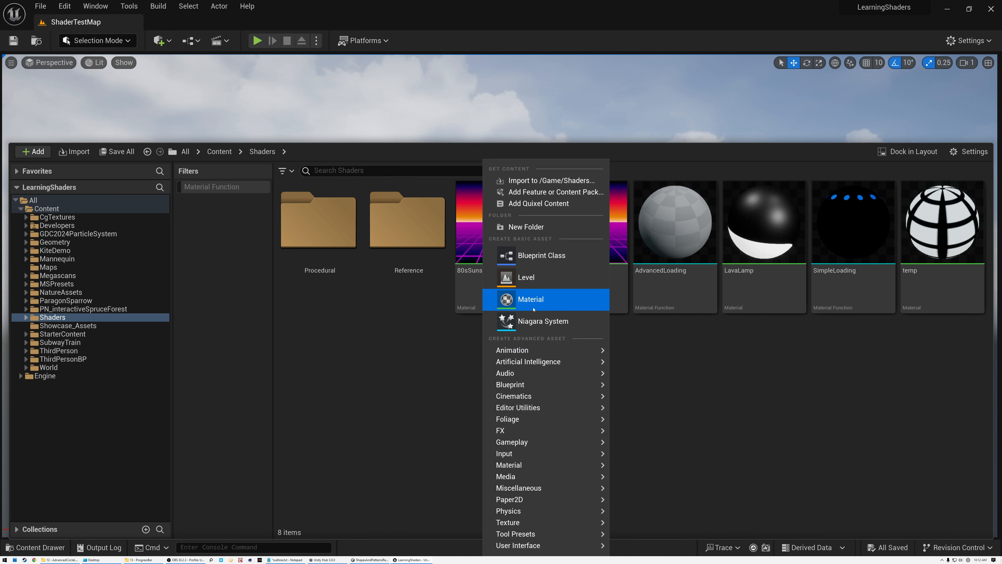
{"action": "mouse_move", "coordinate": [539, 469]}
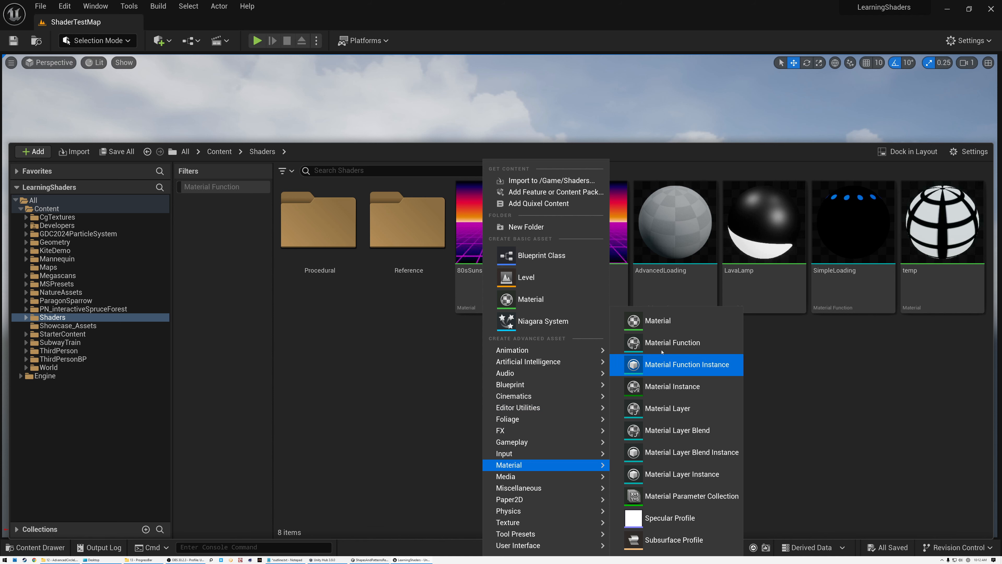
{"action": "left_click", "coordinate": [667, 343]}
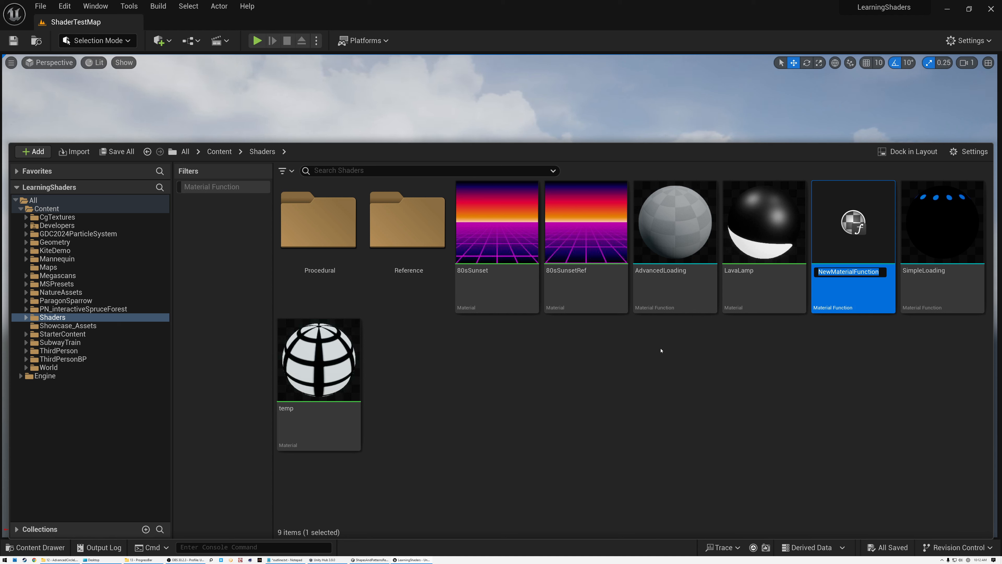
{"action": "type", "text": "G"}
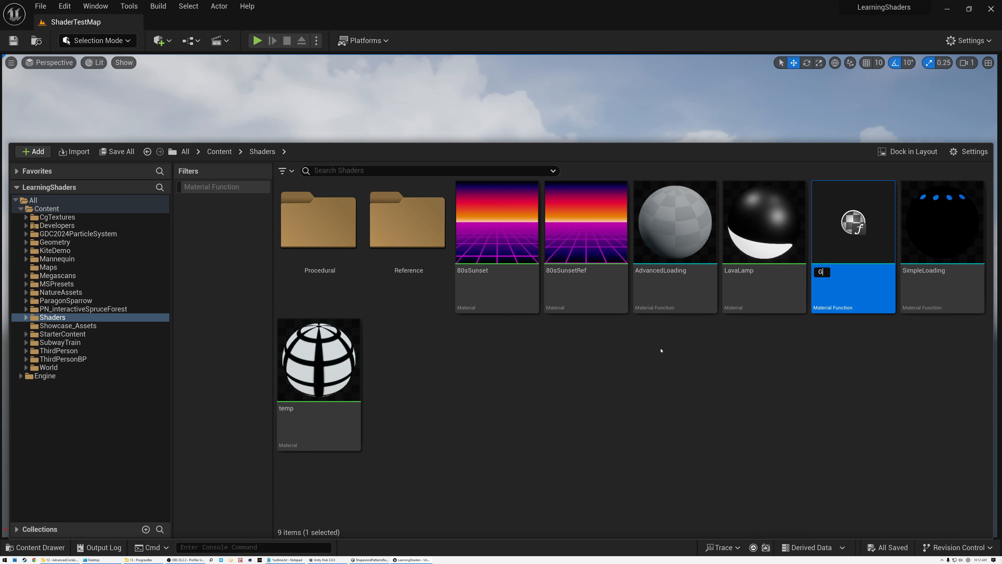
{"action": "type", "text": "radientBar"}
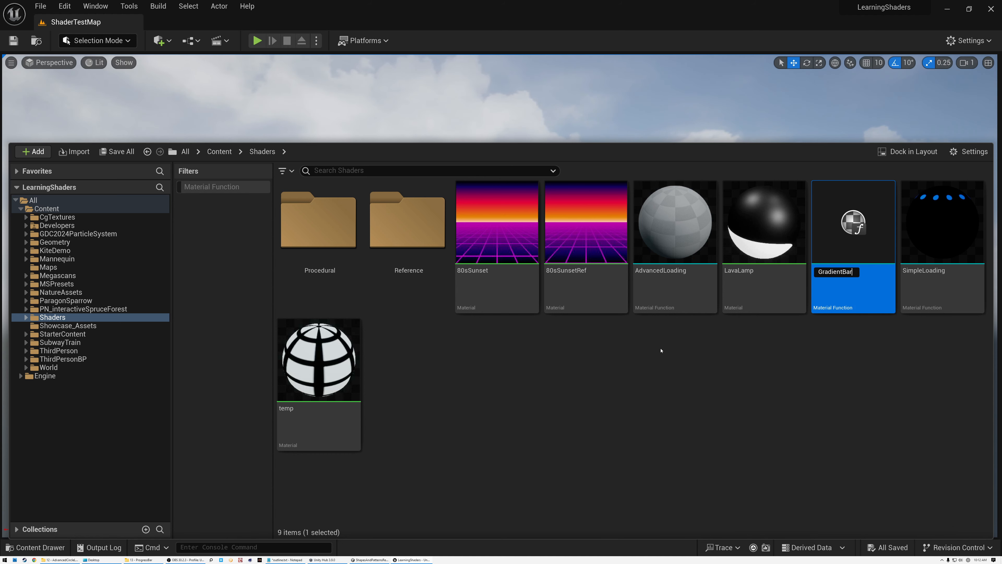
{"action": "key", "text": "Return"}
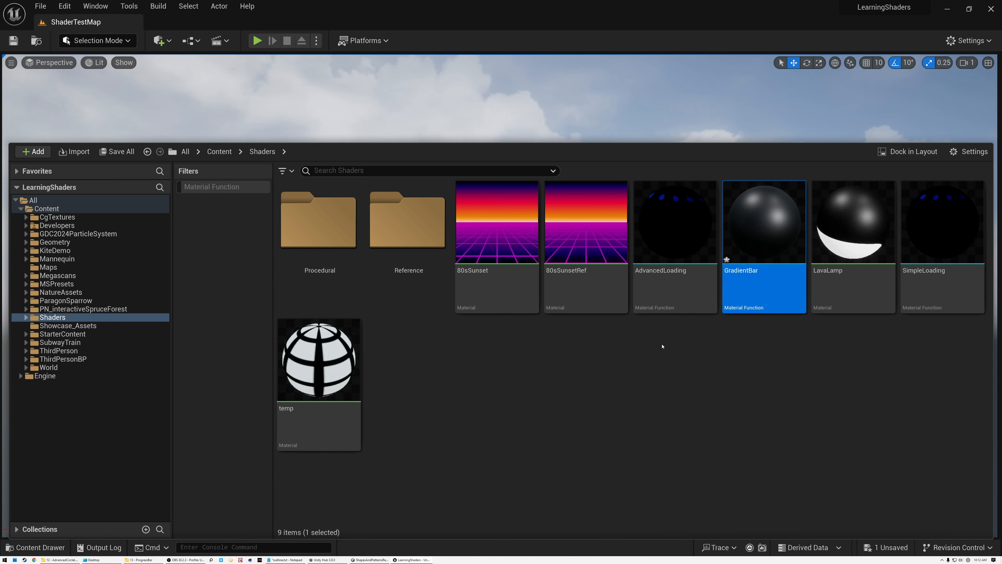
{"action": "double_click", "coordinate": [763, 233]}
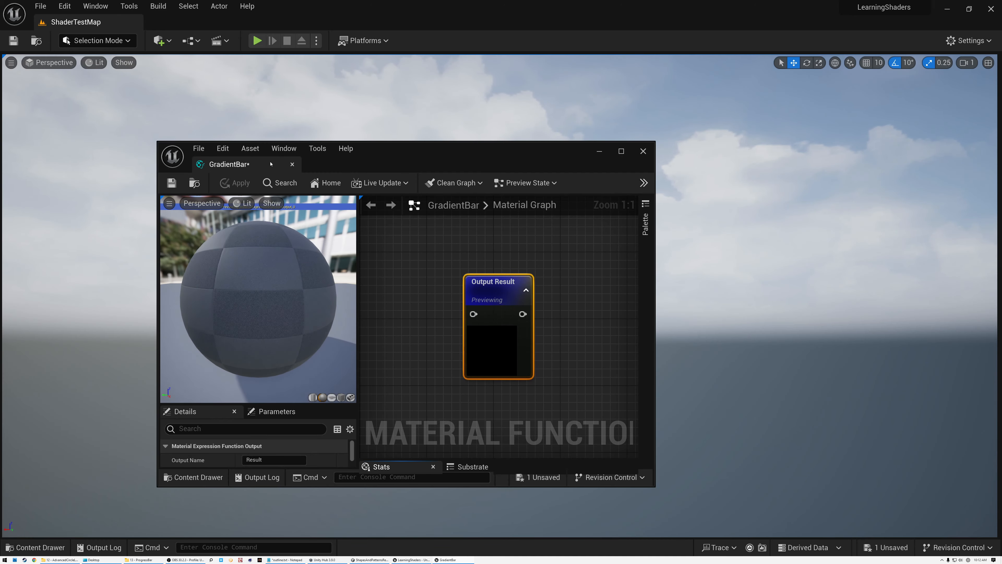
{"action": "left_click_drag", "start_coordinate": [237, 164], "coordinate": [204, 23]}
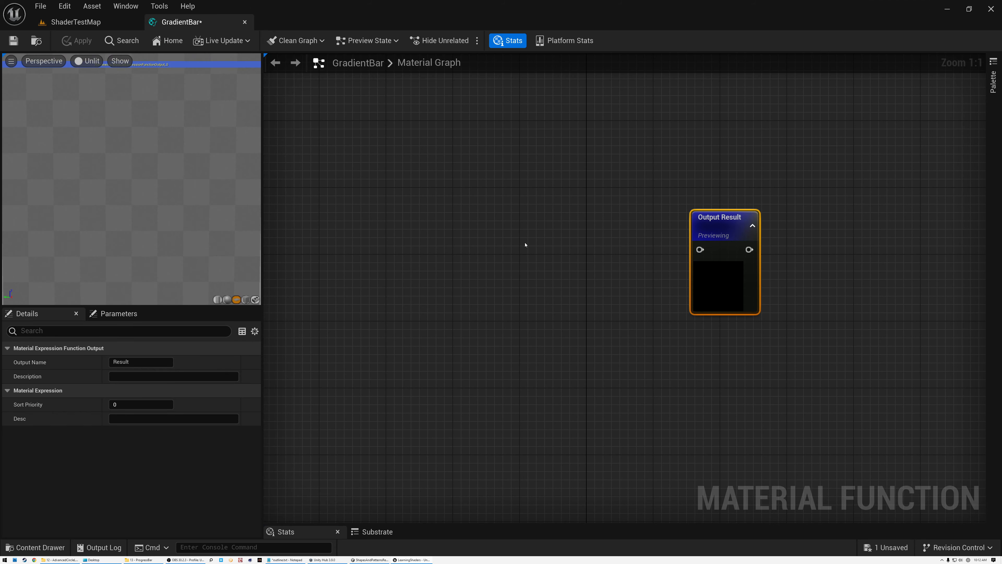
Add a Rectangle function node, connect its Fill output to Output Result, and arrange the two nodes side by side
{"action": "right_click", "coordinate": [526, 244]}
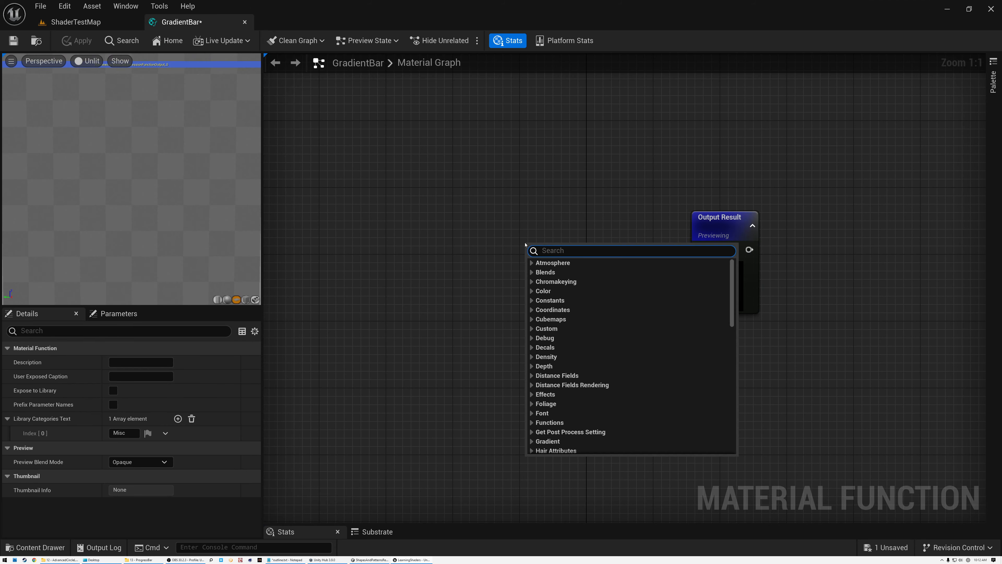
{"action": "type", "text": "rect"}
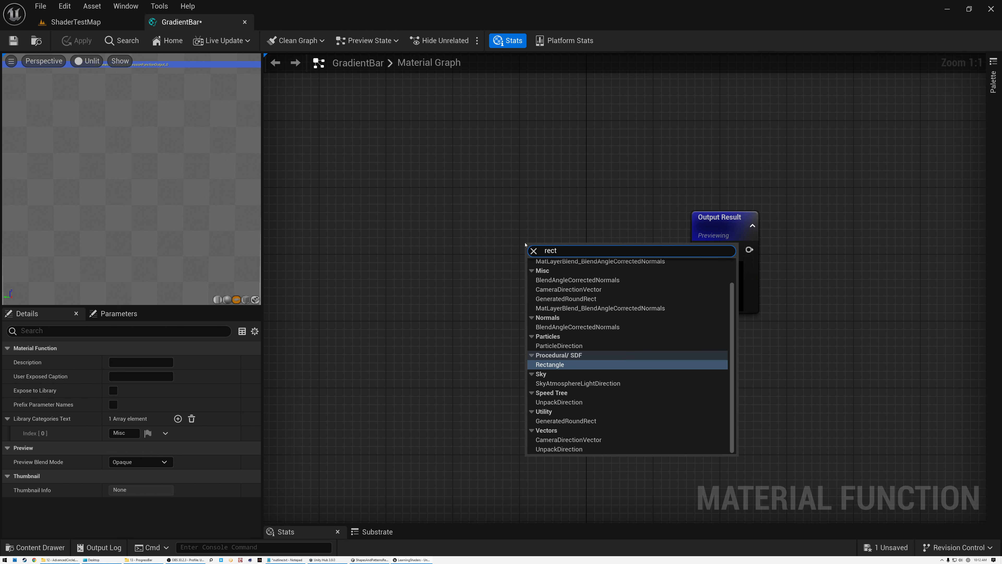
{"action": "left_click", "coordinate": [549, 364]}
{"action": "left_click_drag", "start_coordinate": [623, 257], "coordinate": [534, 227]}
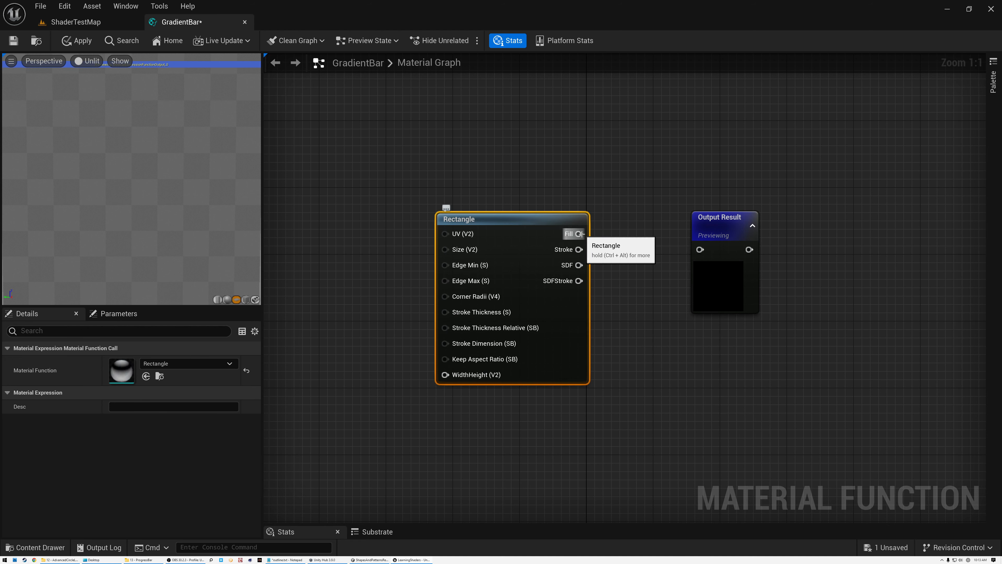
{"action": "left_click_drag", "start_coordinate": [579, 234], "coordinate": [758, 203]}
{"action": "left_click_drag", "start_coordinate": [486, 219], "coordinate": [586, 219]}
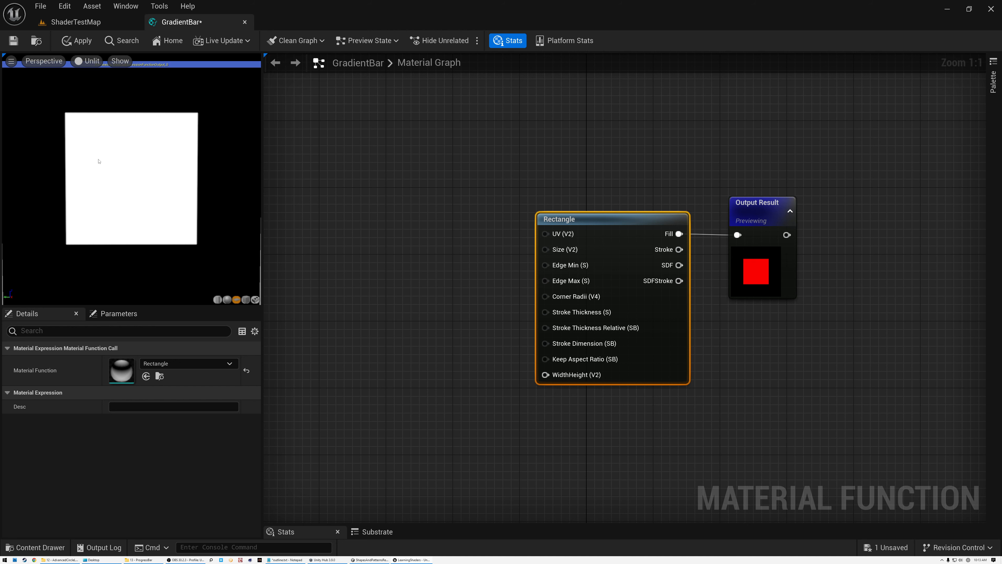
Add a Constant2Vector node in the free space before the Rectangle node, with X set to 0.9 and Y to 0.8
{"action": "right_click_drag", "start_coordinate": [416, 238], "coordinate": [491, 237]}
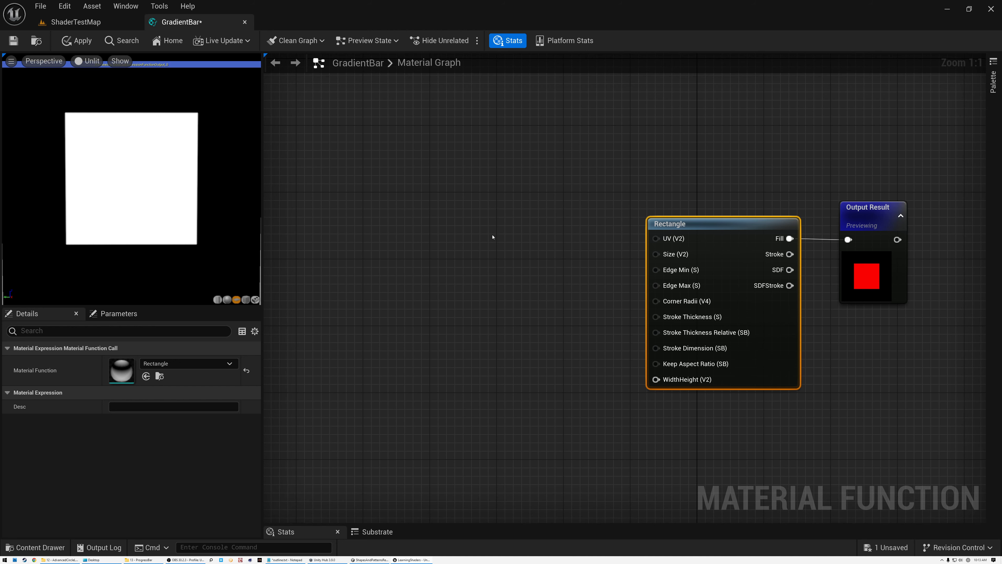
{"action": "left_click", "coordinate": [492, 237]}
{"action": "right_click", "coordinate": [492, 237]}
{"action": "left_click", "coordinate": [456, 236]}
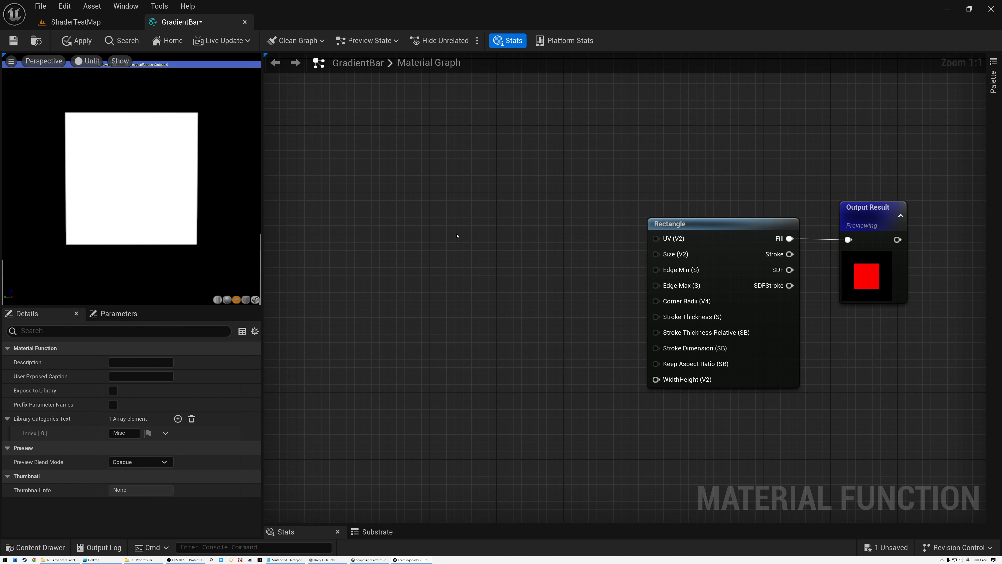
{"action": "key", "text": "2"}
{"action": "left_click", "coordinate": [456, 235]}
{"action": "left_click_drag", "start_coordinate": [469, 244], "coordinate": [460, 238]}
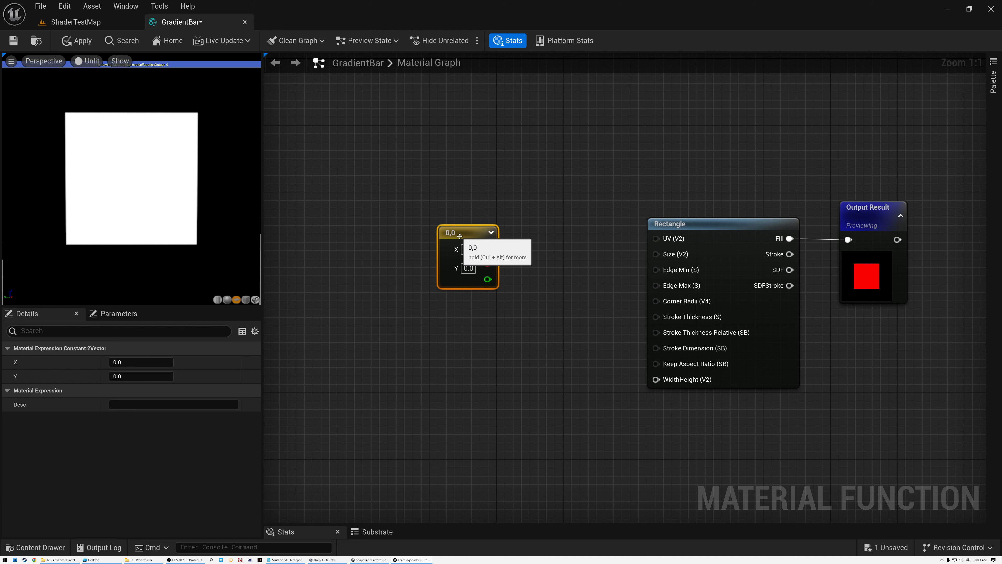
{"action": "left_click", "coordinate": [468, 248]}
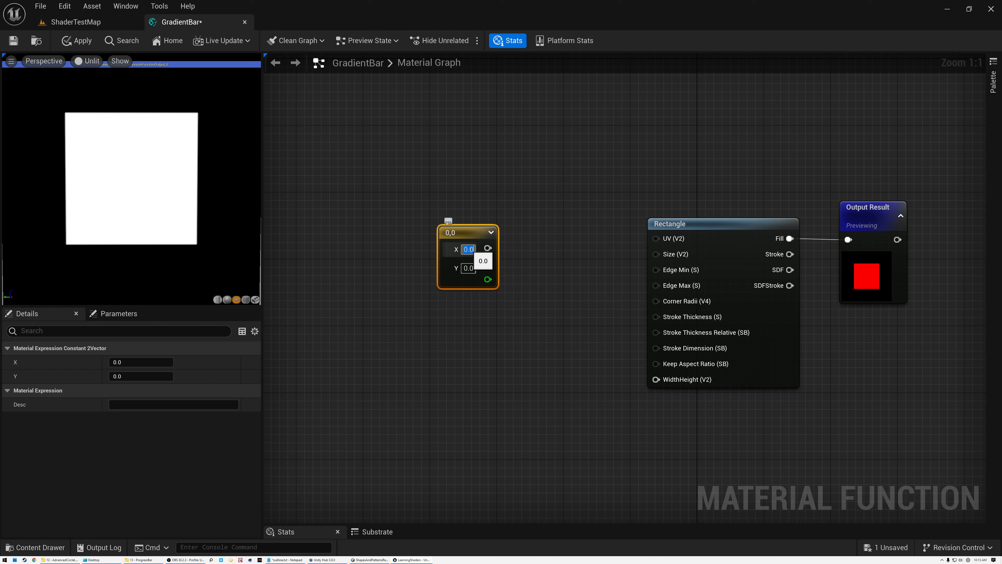
{"action": "type", "text": "0.9"}
{"action": "left_click", "coordinate": [466, 268]}
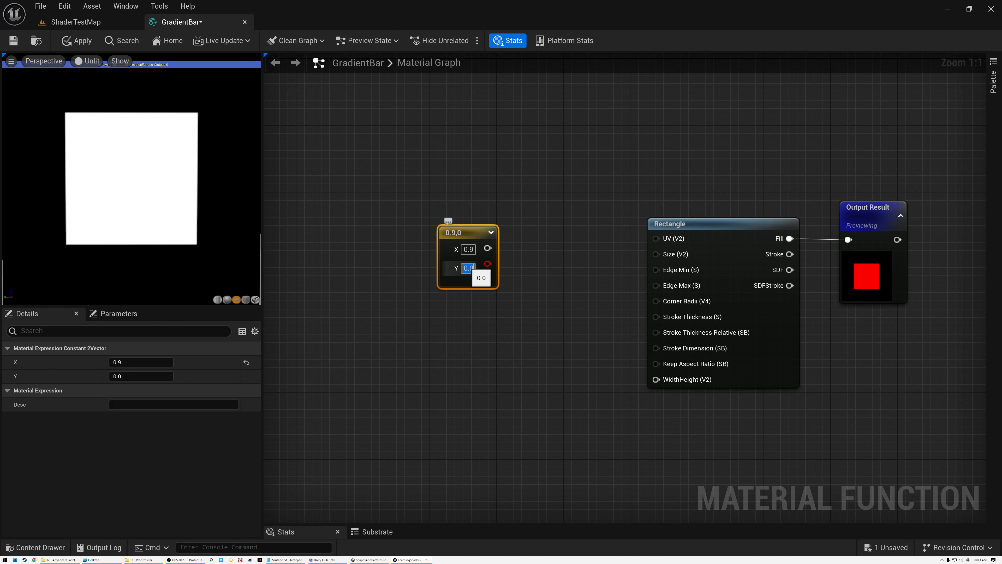
{"action": "type", "text": "0.8"}
{"action": "key", "text": "Return"}
Connect the constant vector to the Rectangle's Size and its Y component to Corner Radii, and place it close to the Rectangle
{"action": "left_click_drag", "start_coordinate": [492, 242], "coordinate": [657, 256]}
{"action": "left_click_drag", "start_coordinate": [437, 232], "coordinate": [435, 240]}
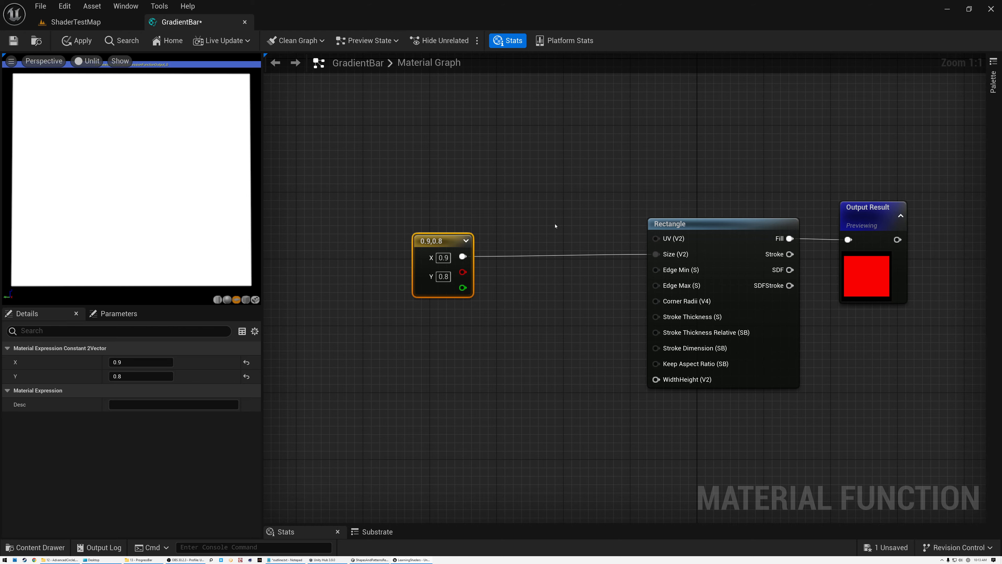
{"action": "scroll", "coordinate": [682, 303], "scroll_direction": "up", "scroll_amount": 4}
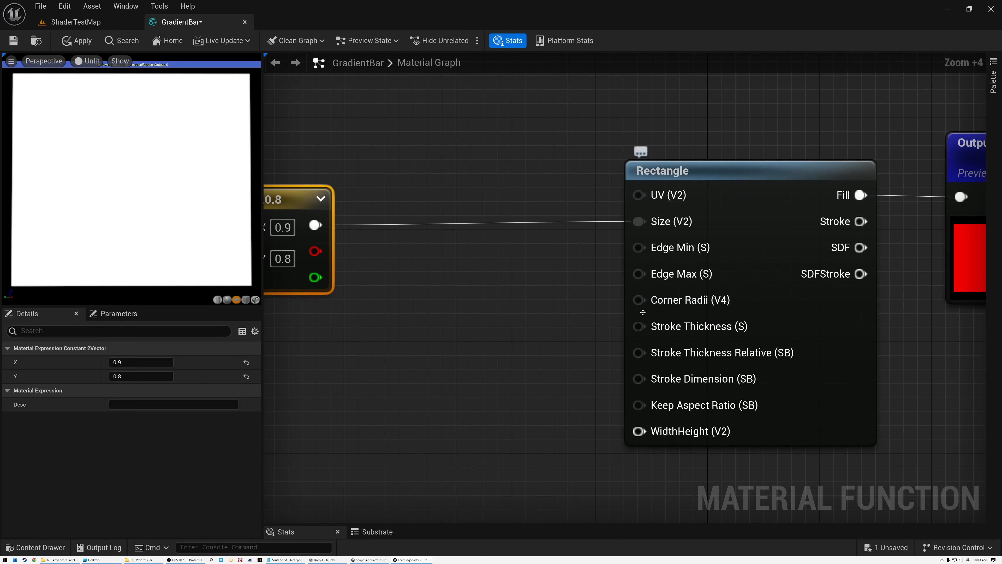
{"action": "scroll", "coordinate": [682, 303], "scroll_direction": "down", "scroll_amount": 2}
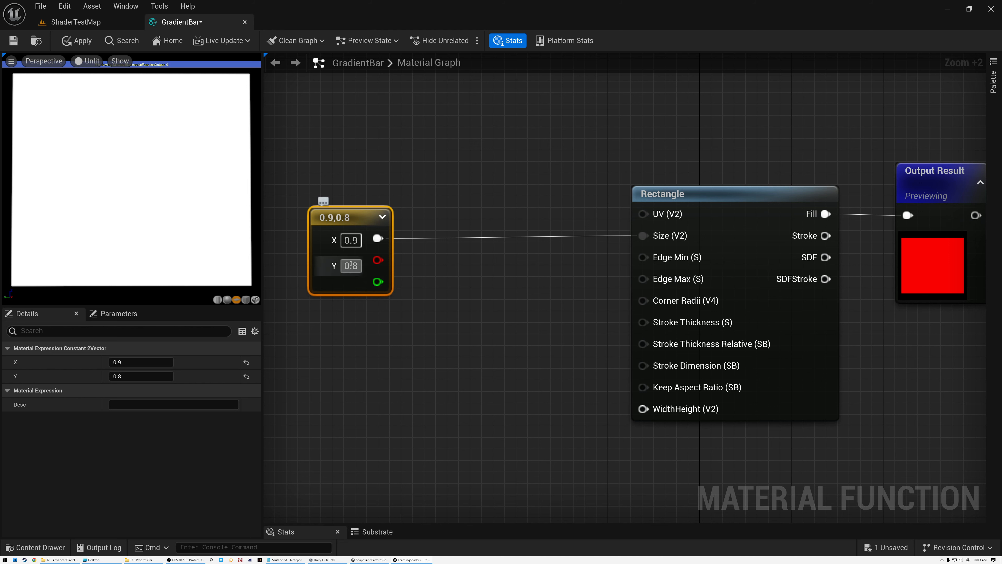
{"action": "left_click_drag", "start_coordinate": [384, 284], "coordinate": [640, 299]}
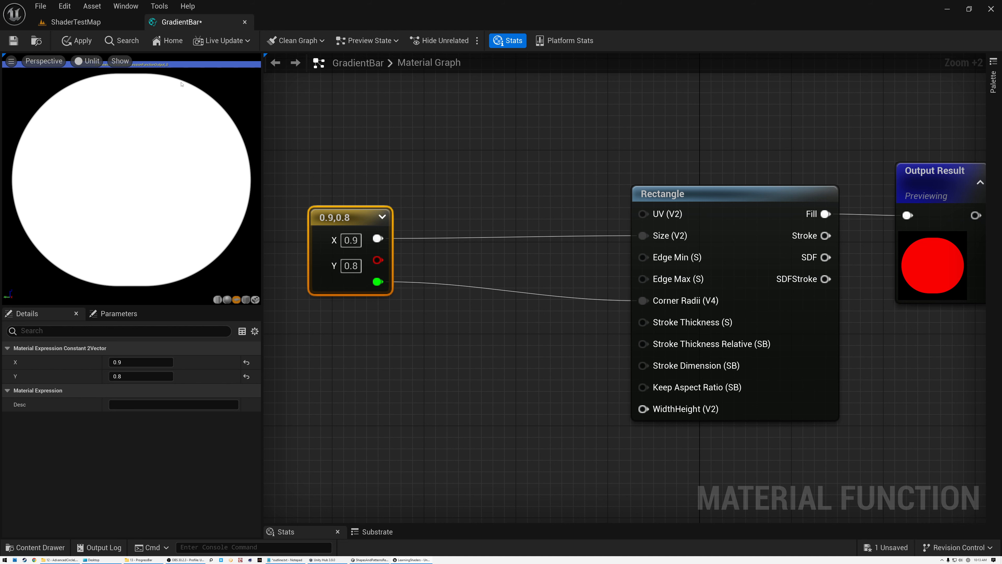
{"action": "left_click_drag", "start_coordinate": [325, 219], "coordinate": [540, 248]}
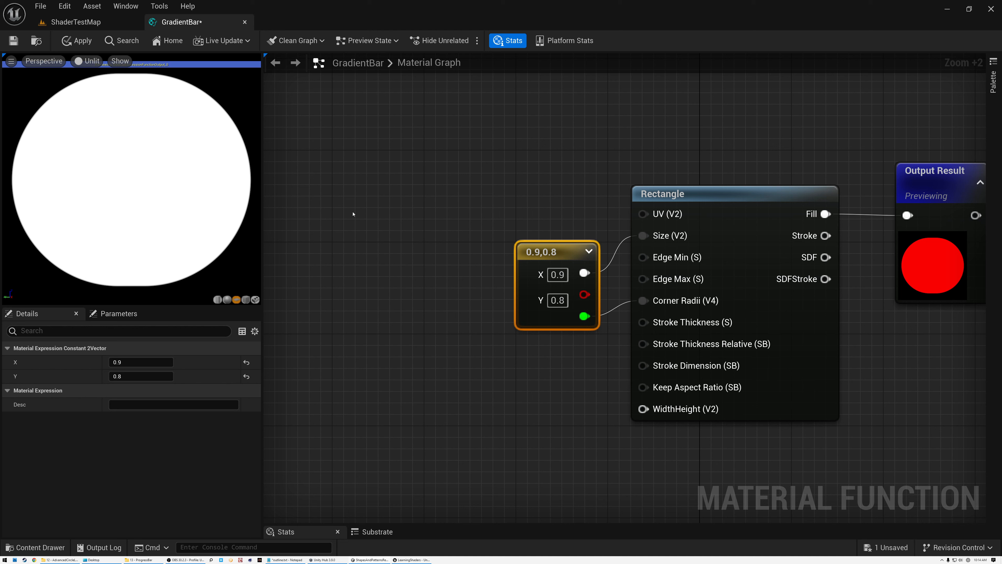
Add a Move function node and place it before the constant vector, level with the Rectangle node
{"action": "left_click", "coordinate": [424, 210]}
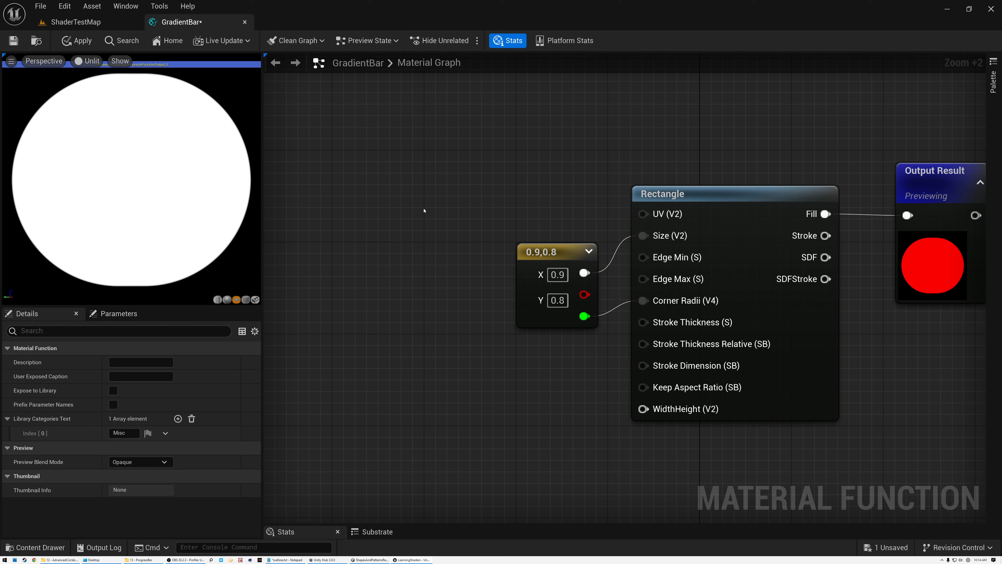
{"action": "right_click", "coordinate": [424, 210]}
{"action": "type", "text": "move"}
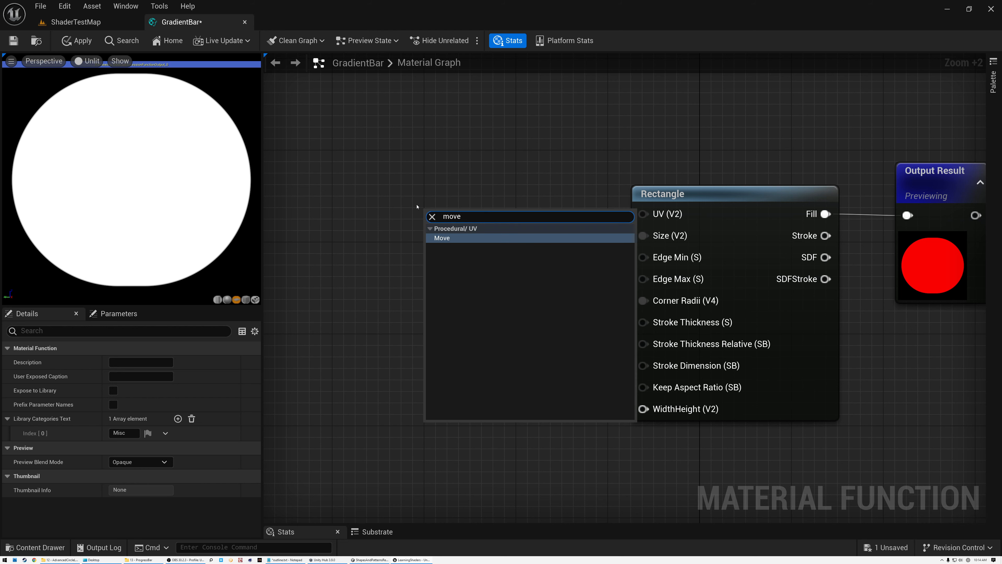
{"action": "left_click", "coordinate": [444, 238]}
{"action": "left_click_drag", "start_coordinate": [445, 193], "coordinate": [400, 194]}
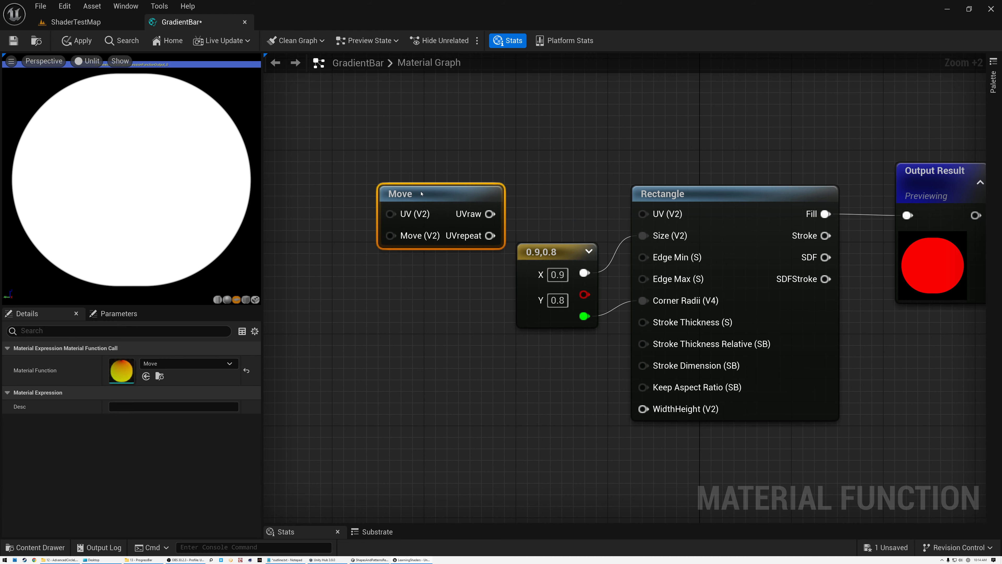
Connect the Move node's UVraw output to the Rectangle's UV input
{"action": "left_click_drag", "start_coordinate": [489, 214], "coordinate": [644, 214]}
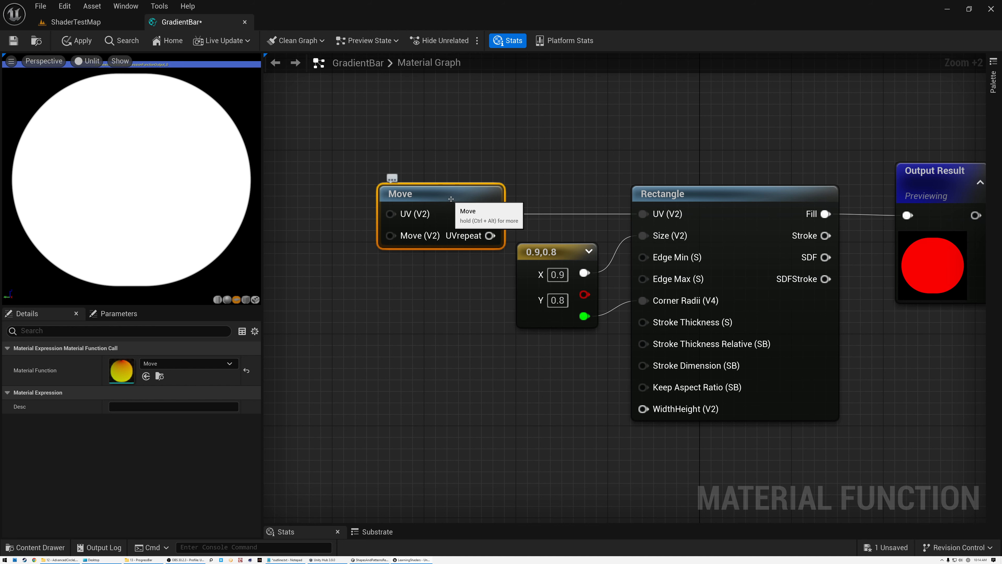
{"action": "right_click_drag", "start_coordinate": [432, 253], "coordinate": [514, 280]}
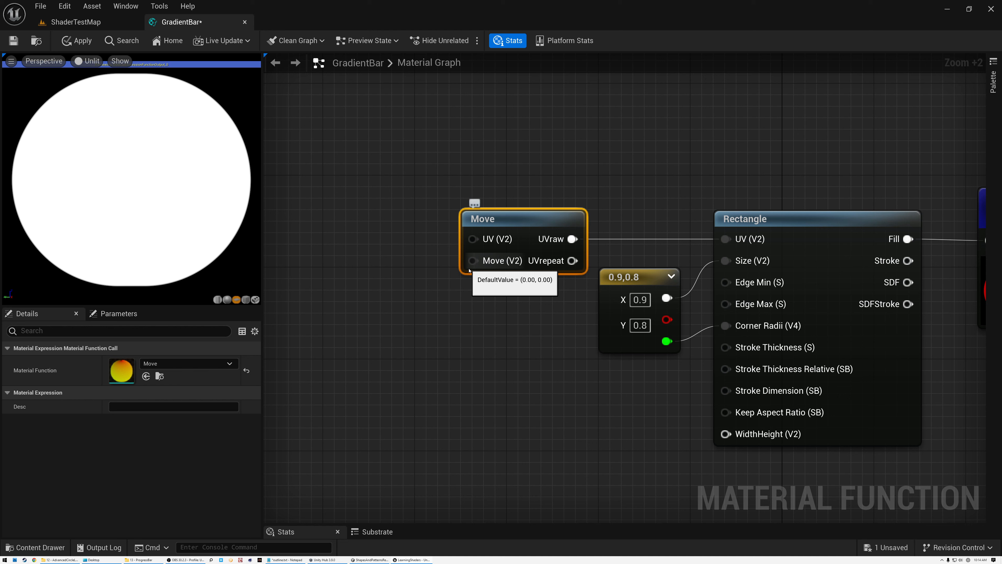
{"action": "key", "text": "2"}
{"action": "left_click", "coordinate": [354, 269]}
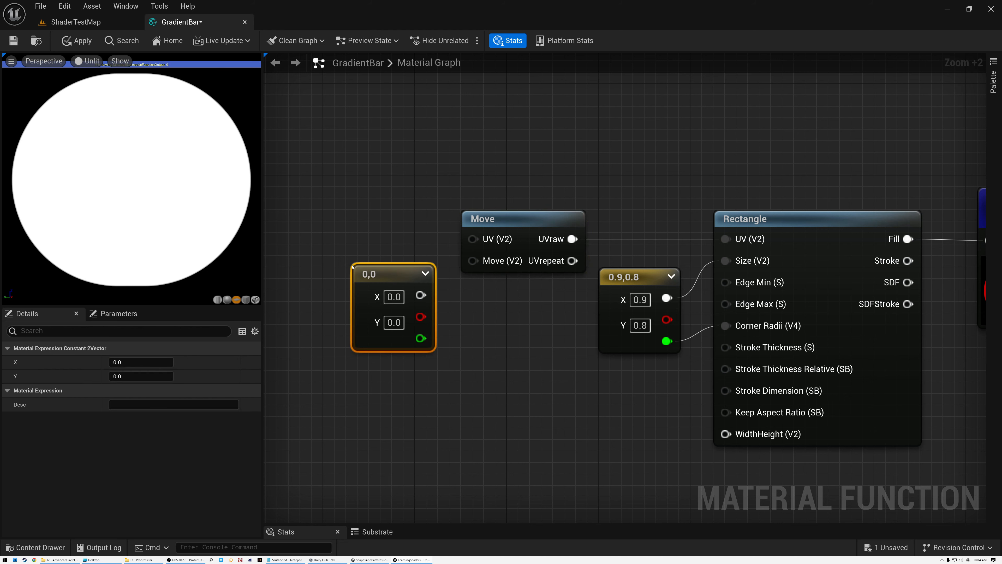
{"action": "left_click_drag", "start_coordinate": [389, 273], "coordinate": [360, 262]}
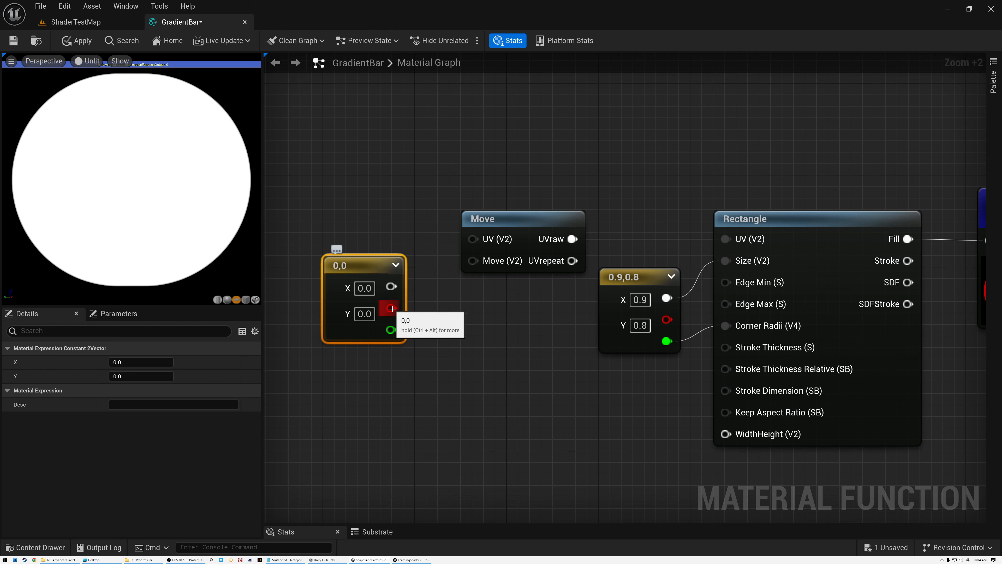
{"action": "left_click_drag", "start_coordinate": [390, 286], "coordinate": [472, 261]}
{"action": "left_click_drag", "start_coordinate": [372, 261], "coordinate": [359, 242]}
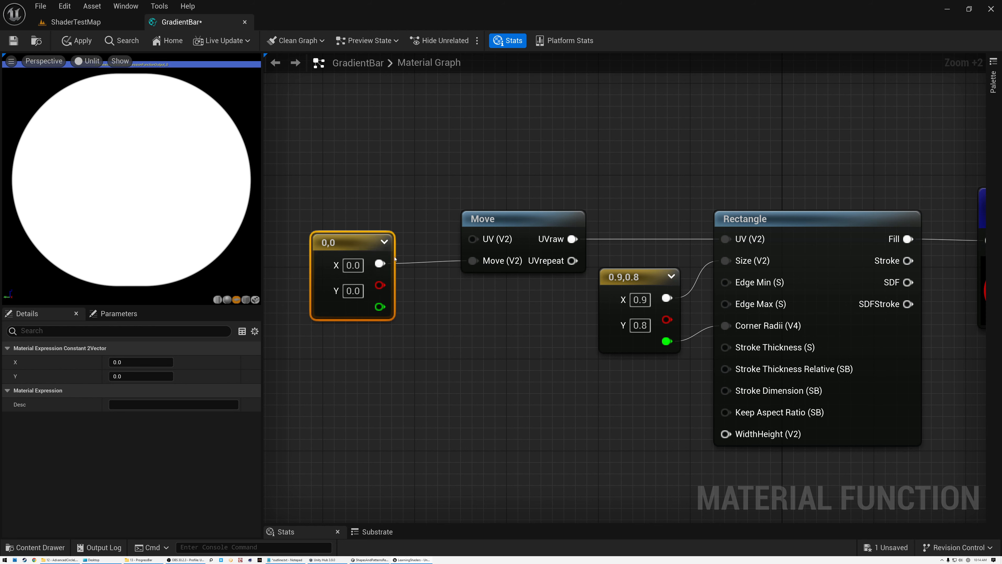
{"action": "right_click_drag", "start_coordinate": [436, 315], "coordinate": [482, 327]}
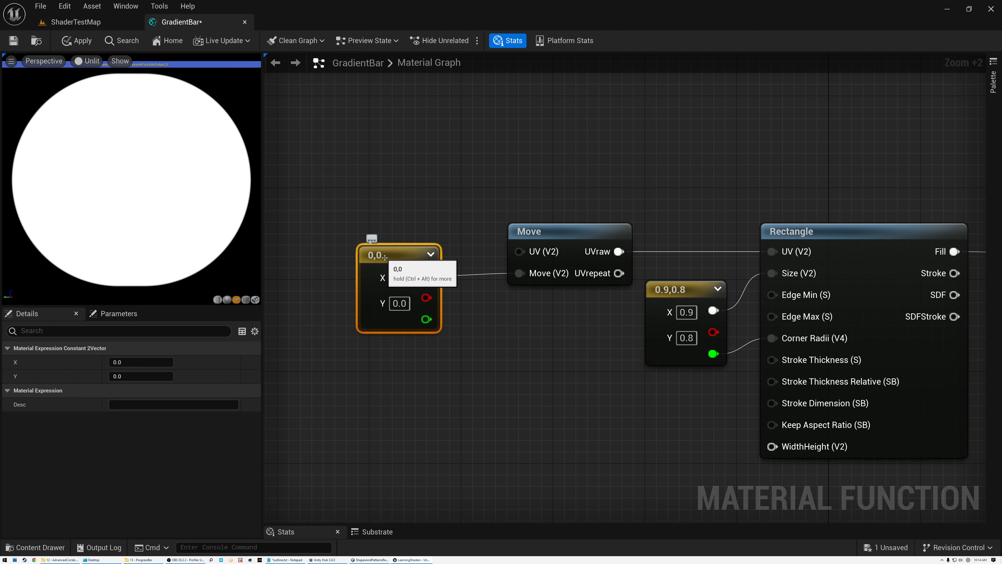
{"action": "key", "text": "Delete"}
Add an AppendVector node and place it before the Move node
{"action": "right_click", "coordinate": [385, 296]}
{"action": "type", "text": "appen"}
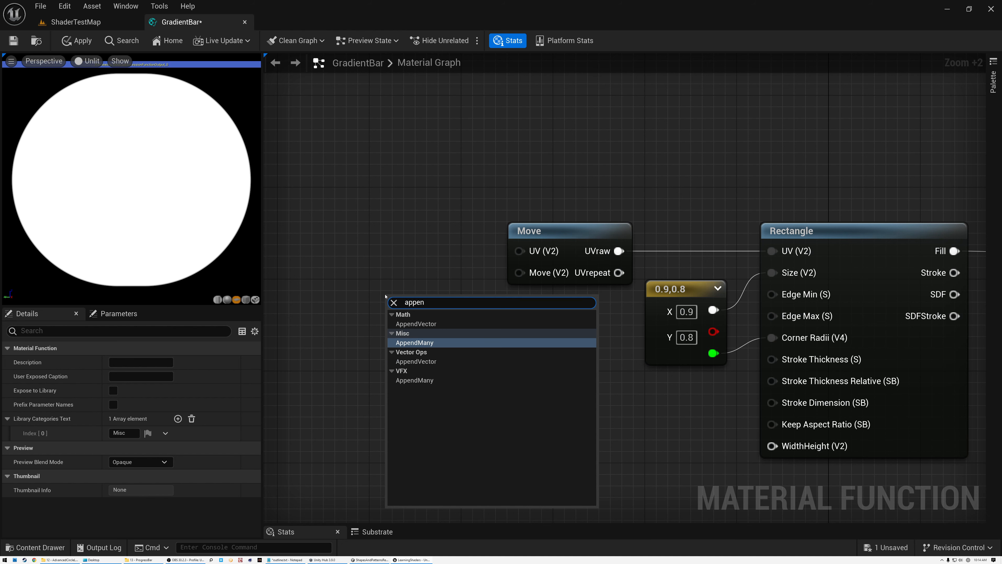
{"action": "left_click", "coordinate": [415, 323]}
{"action": "left_click_drag", "start_coordinate": [412, 300], "coordinate": [398, 248]}
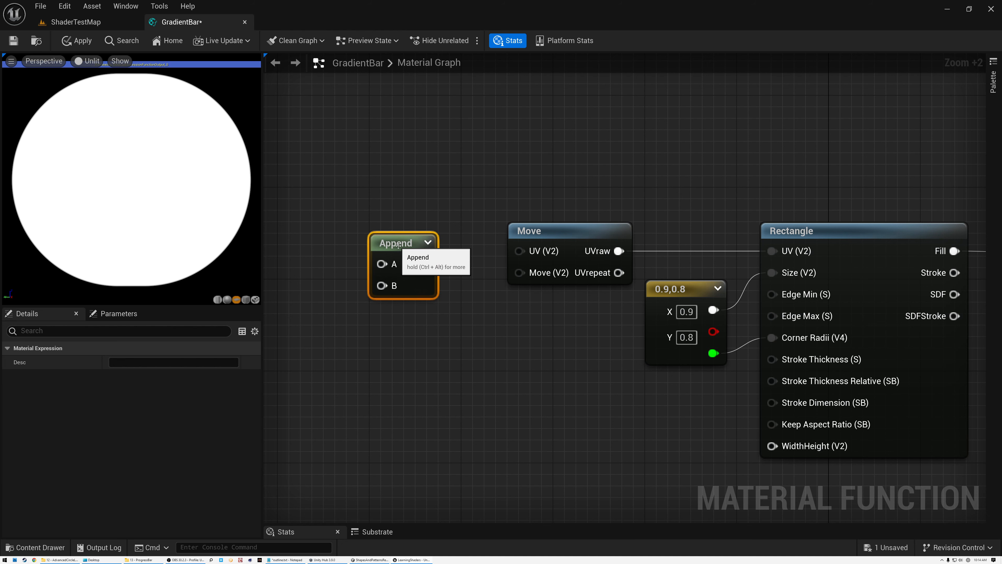
Add a Constant node with value 0, connect it to Append's B input, and place it just before Append
{"action": "right_click_drag", "start_coordinate": [393, 321], "coordinate": [521, 341]}
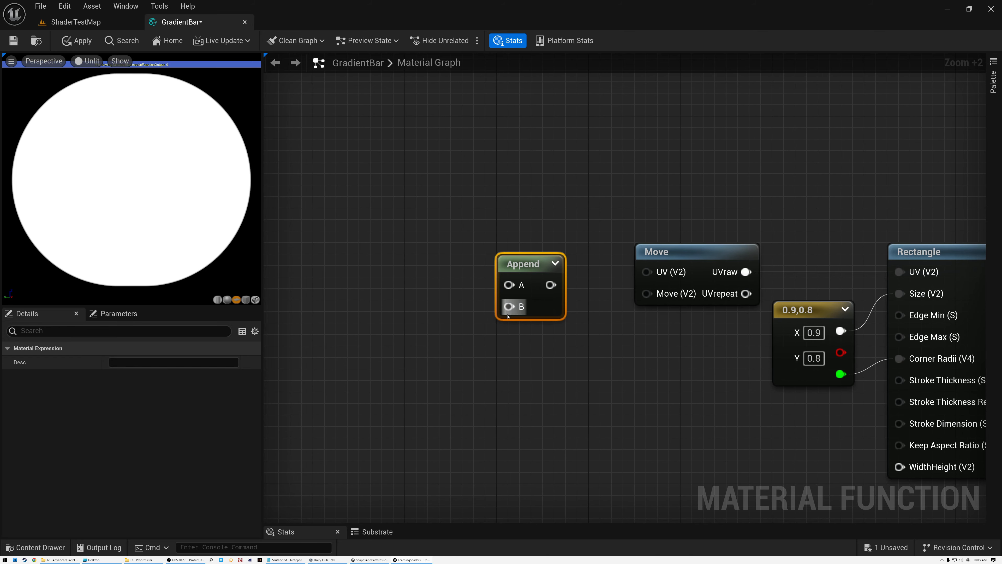
{"action": "key", "text": "1"}
{"action": "left_click", "coordinate": [416, 320]}
{"action": "left_click_drag", "start_coordinate": [454, 325], "coordinate": [488, 321]}
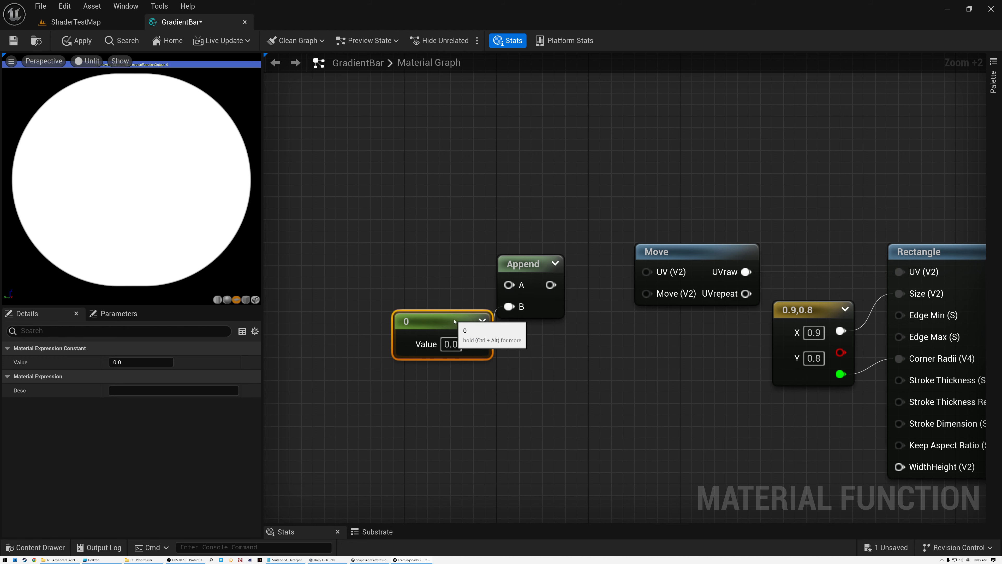
{"action": "left_click_drag", "start_coordinate": [455, 322], "coordinate": [432, 322]}
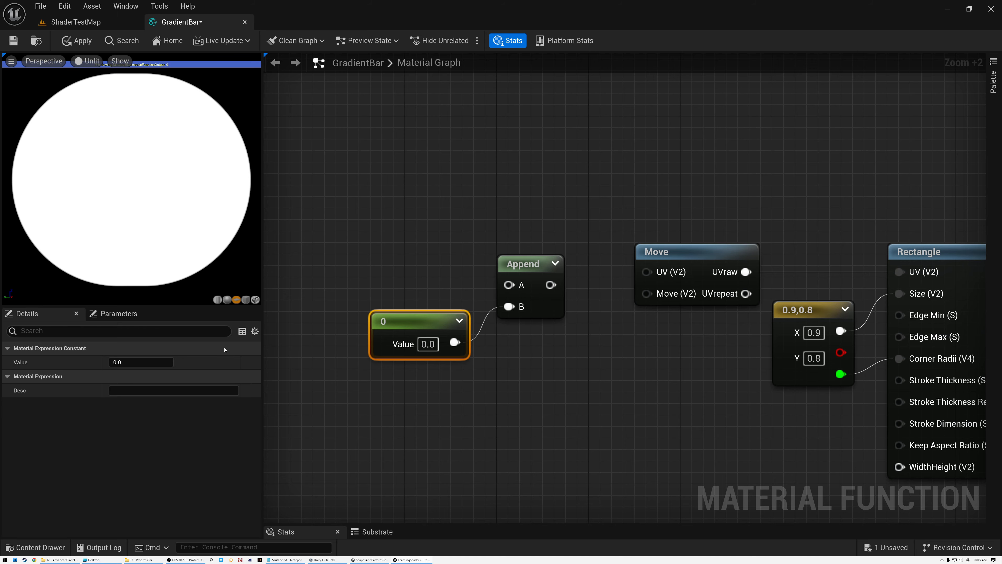
Add a FunctionInput node and place it before the constant and Append nodes
{"action": "right_click_drag", "start_coordinate": [395, 242], "coordinate": [516, 262]}
{"action": "left_click", "coordinate": [440, 263]}
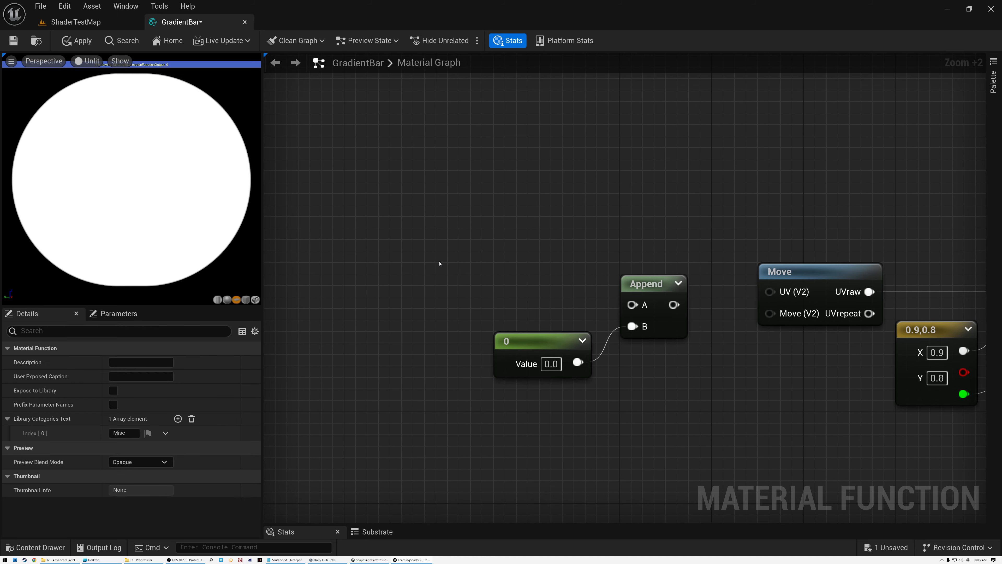
{"action": "right_click", "coordinate": [440, 264]}
{"action": "type", "text": "input"}
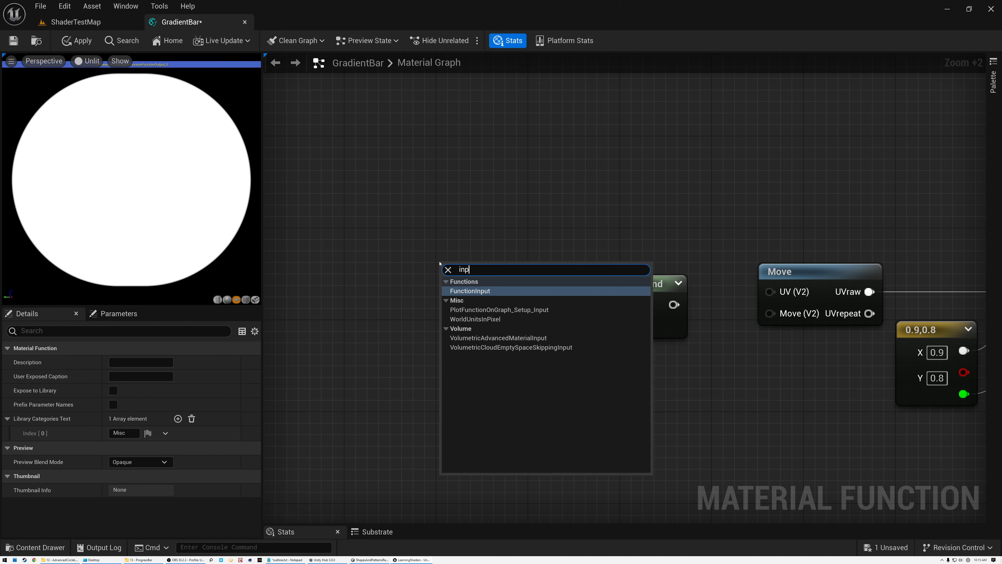
{"action": "left_click", "coordinate": [479, 291]}
{"action": "left_click_drag", "start_coordinate": [485, 272], "coordinate": [378, 251]}
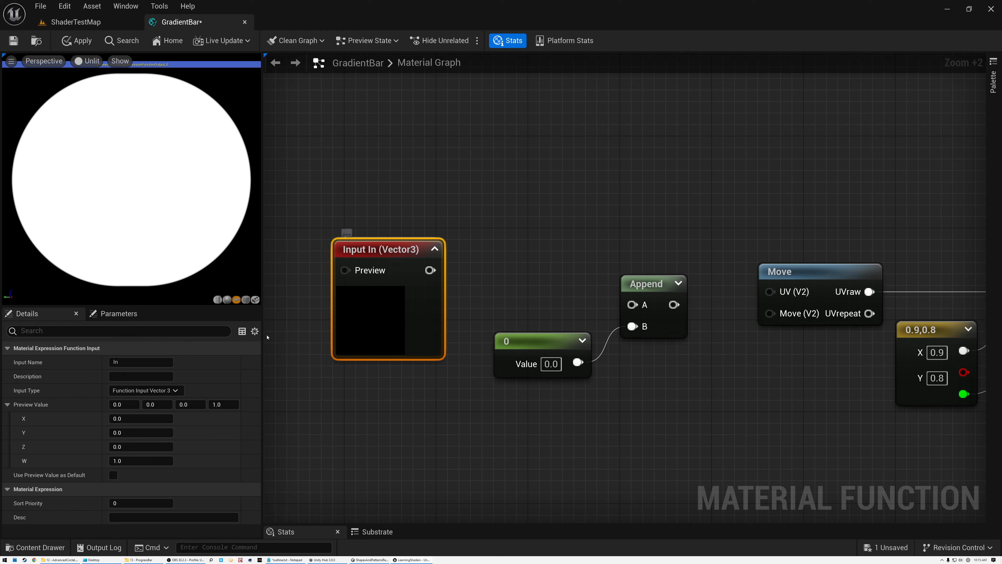
Make the function input a Scalar named Progress with a preview X value of 0.75
{"action": "left_click", "coordinate": [168, 389]}
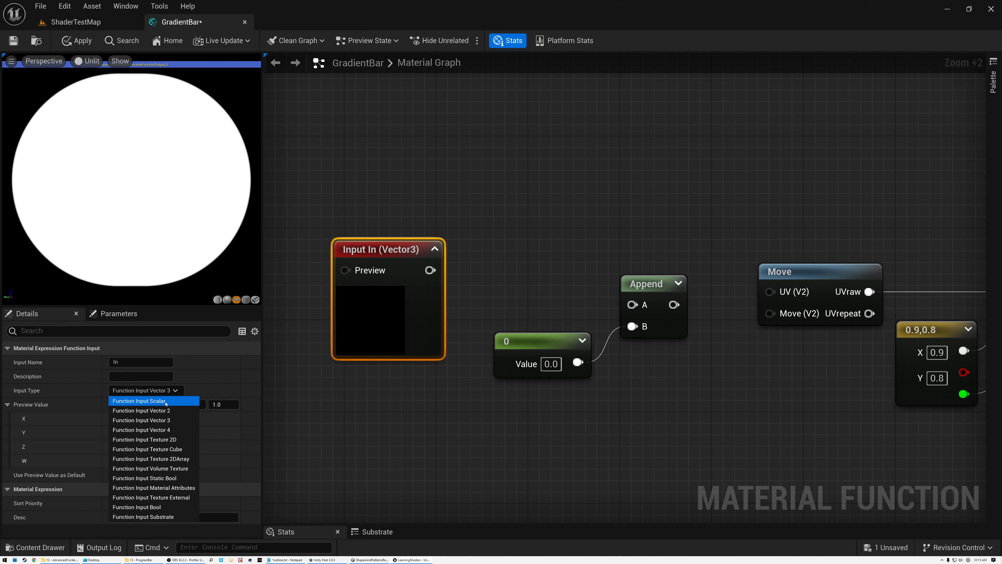
{"action": "left_click", "coordinate": [165, 401]}
{"action": "left_click", "coordinate": [128, 361]}
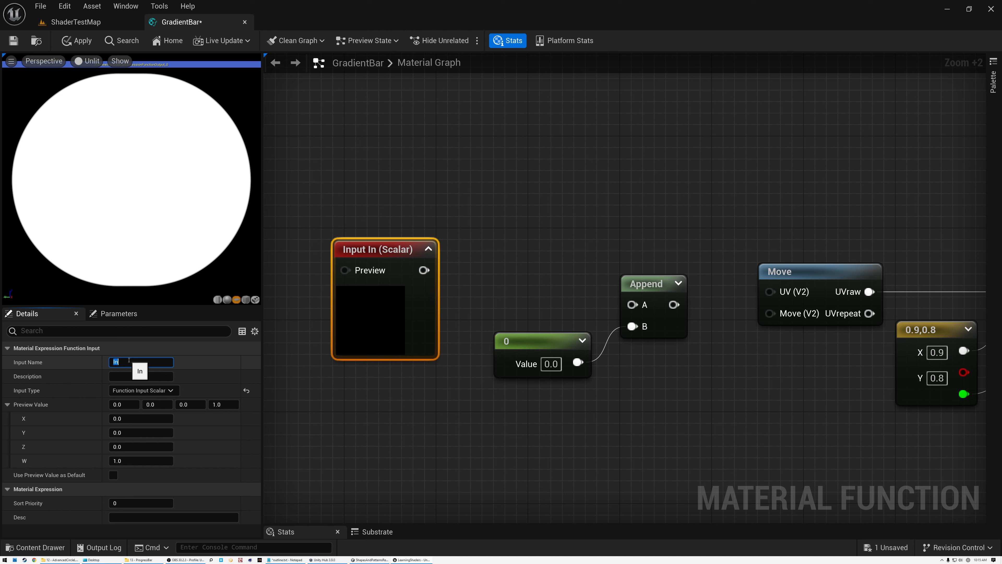
{"action": "type", "text": "Progress"}
{"action": "key", "text": "Return"}
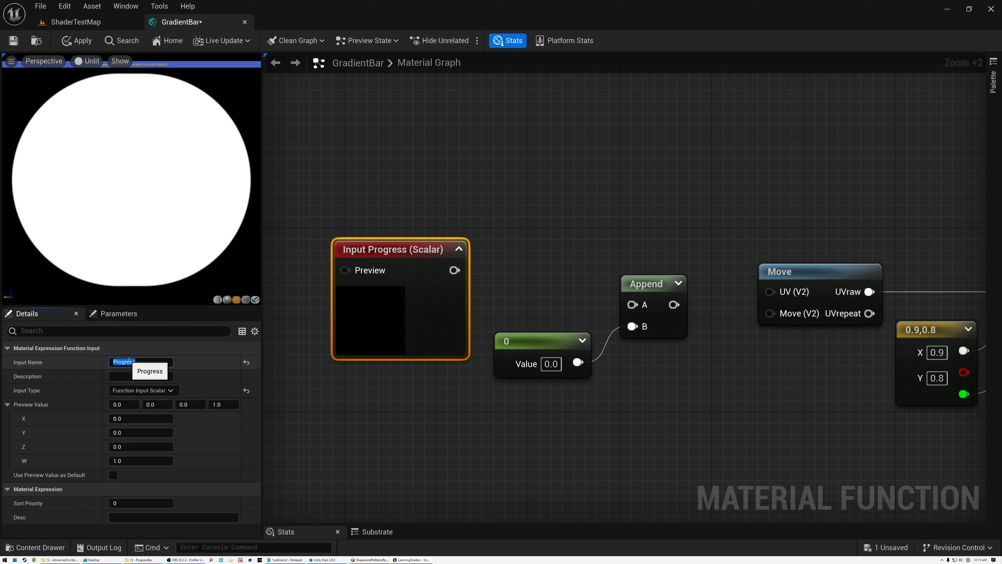
{"action": "left_click", "coordinate": [130, 404]}
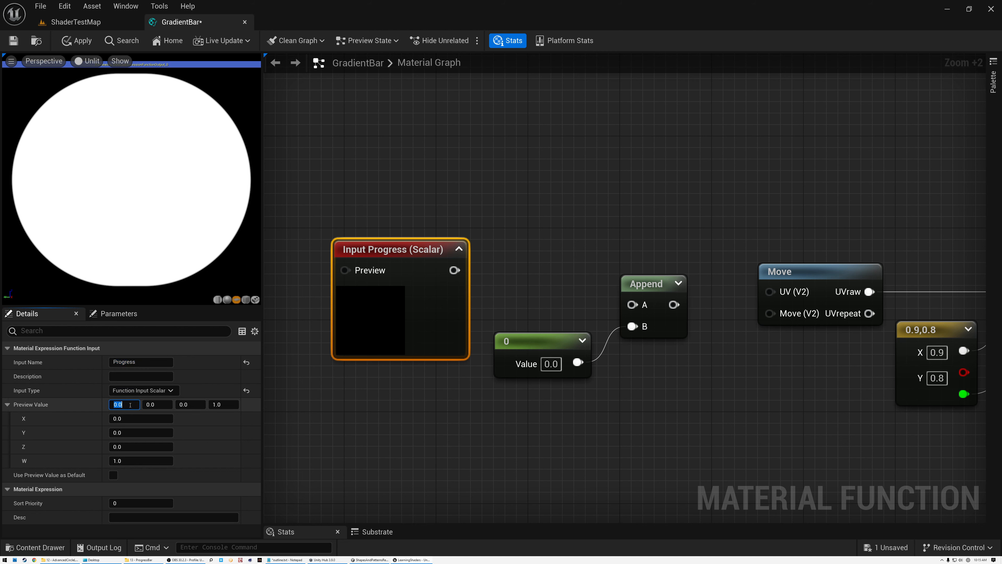
{"action": "type", "text": "0.75"}
{"action": "key", "text": "Return"}
Connect the Progress input to Append's A input, collapse its preview, and pack it and the constant closely before Append
{"action": "left_click_drag", "start_coordinate": [454, 270], "coordinate": [629, 278]}
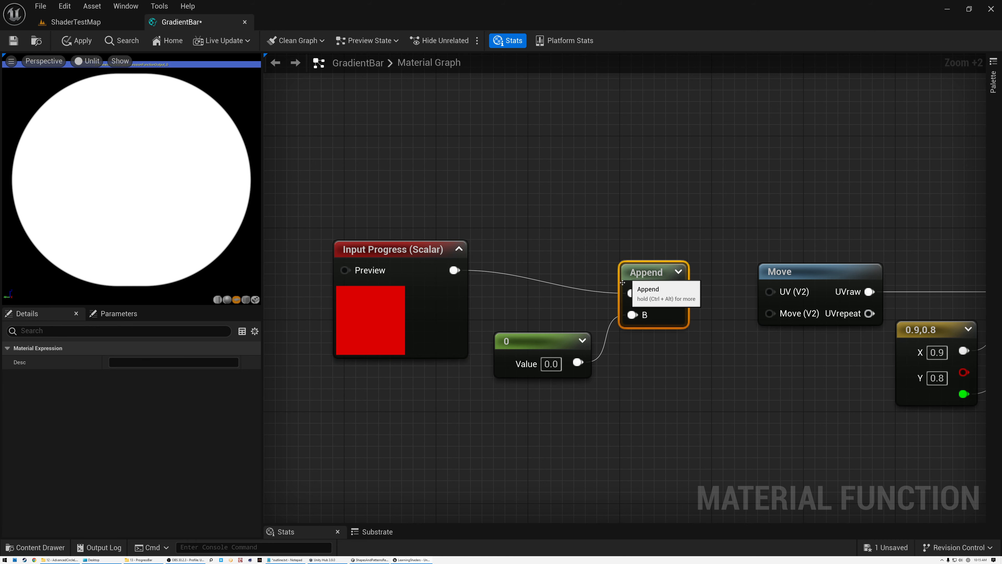
{"action": "left_click", "coordinate": [458, 249]}
{"action": "left_click_drag", "start_coordinate": [398, 250], "coordinate": [525, 273]}
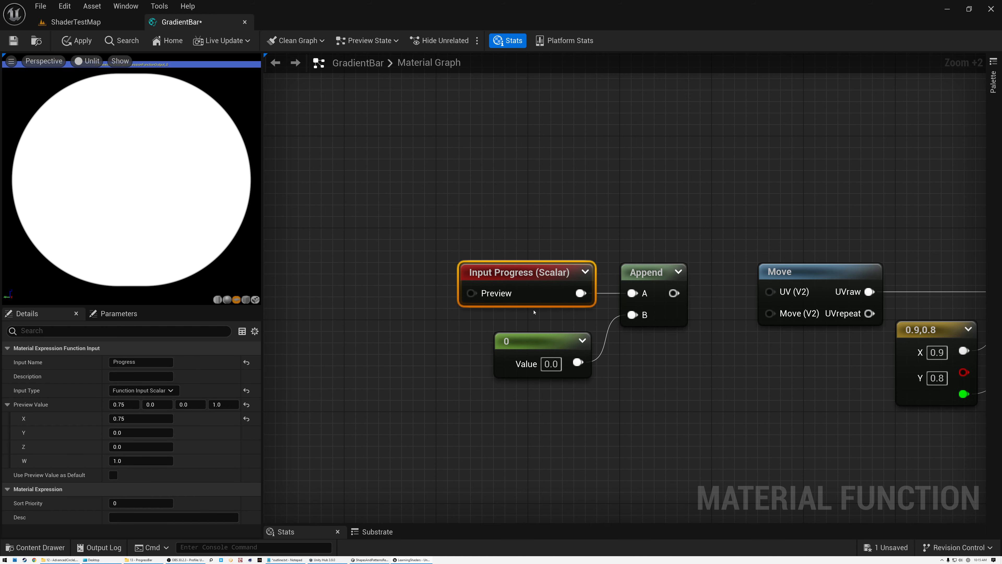
{"action": "left_click_drag", "start_coordinate": [560, 340], "coordinate": [560, 318]}
Connect Append's output to the Move node's Move input and shift the Progress, constant and Append nodes closer to Move
{"action": "right_click_drag", "start_coordinate": [761, 313], "coordinate": [540, 308]}
{"action": "left_click_drag", "start_coordinate": [446, 288], "coordinate": [538, 308]}
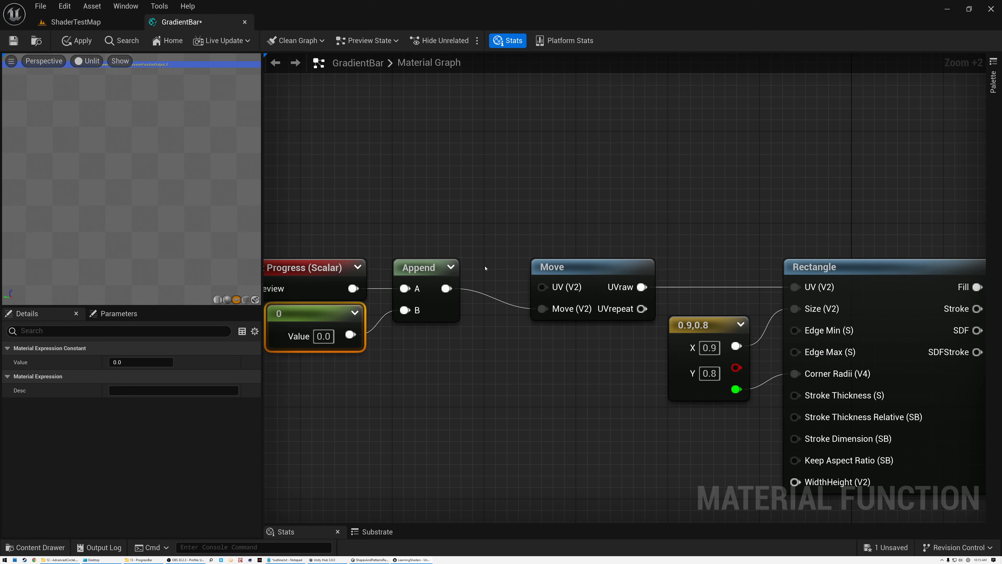
{"action": "left_click_drag", "start_coordinate": [348, 226], "coordinate": [437, 335]}
{"action": "left_click_drag", "start_coordinate": [435, 272], "coordinate": [479, 294]}
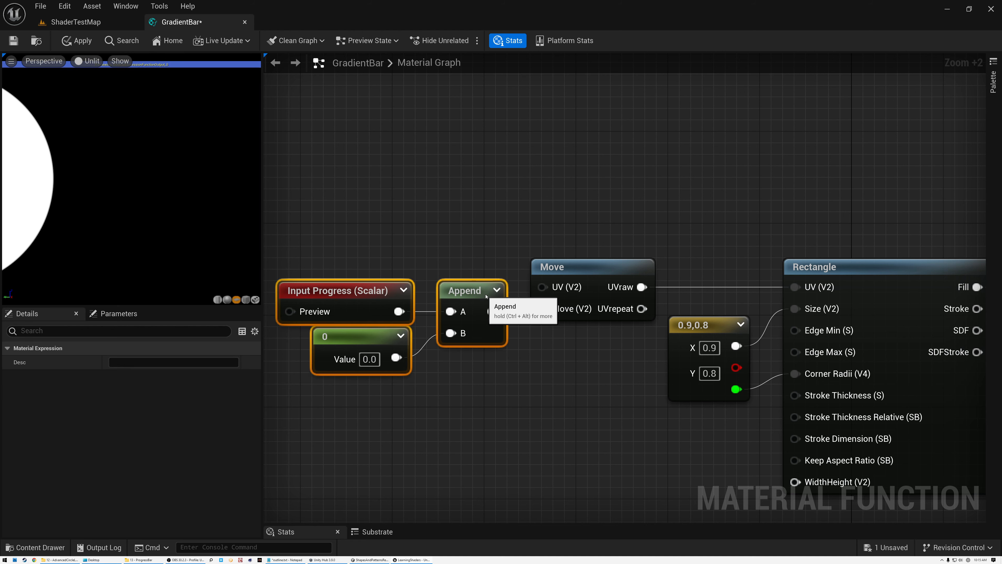
Test the Progress input's preview value at 0, 0.2, 0.4 and 0.6
{"action": "right_click_drag", "start_coordinate": [429, 247], "coordinate": [538, 237]}
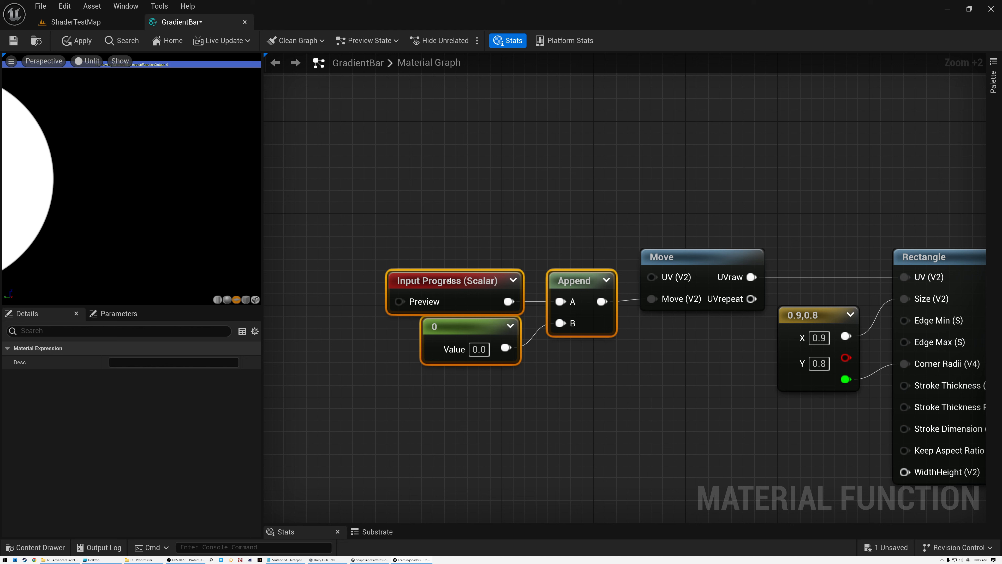
{"action": "left_click", "coordinate": [453, 249]}
{"action": "left_click", "coordinate": [453, 274]}
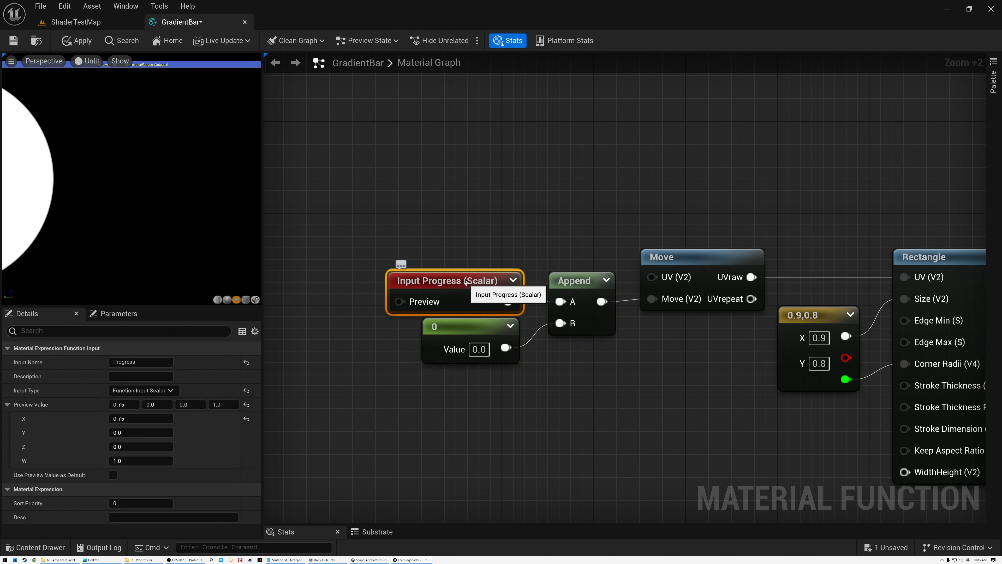
{"action": "left_click", "coordinate": [130, 402]}
{"action": "type", "text": "0"}
{"action": "key", "text": "Return"}
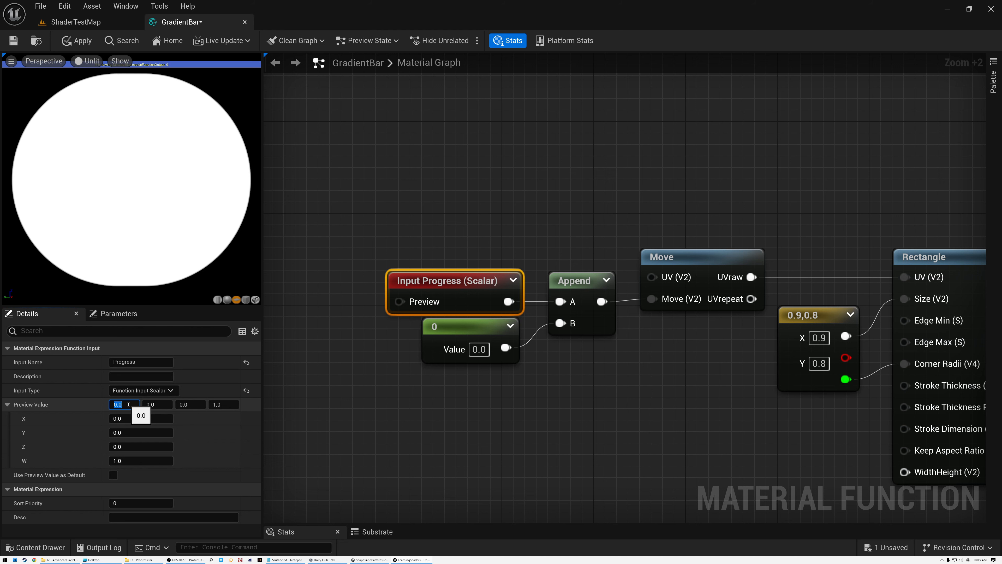
{"action": "type", "text": "0.2"}
{"action": "key", "text": "Return"}
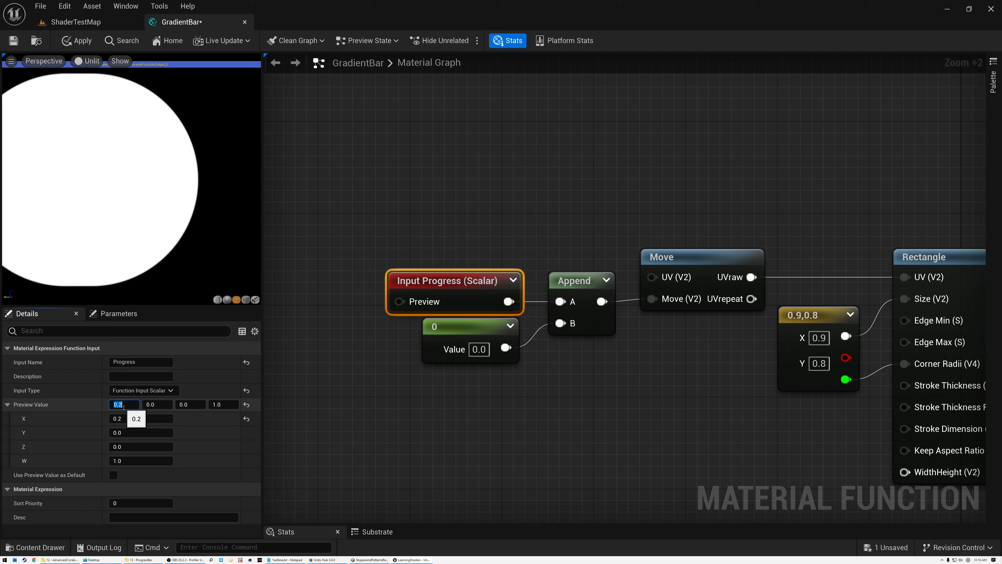
{"action": "type", "text": "0.4"}
{"action": "key", "text": "Return"}
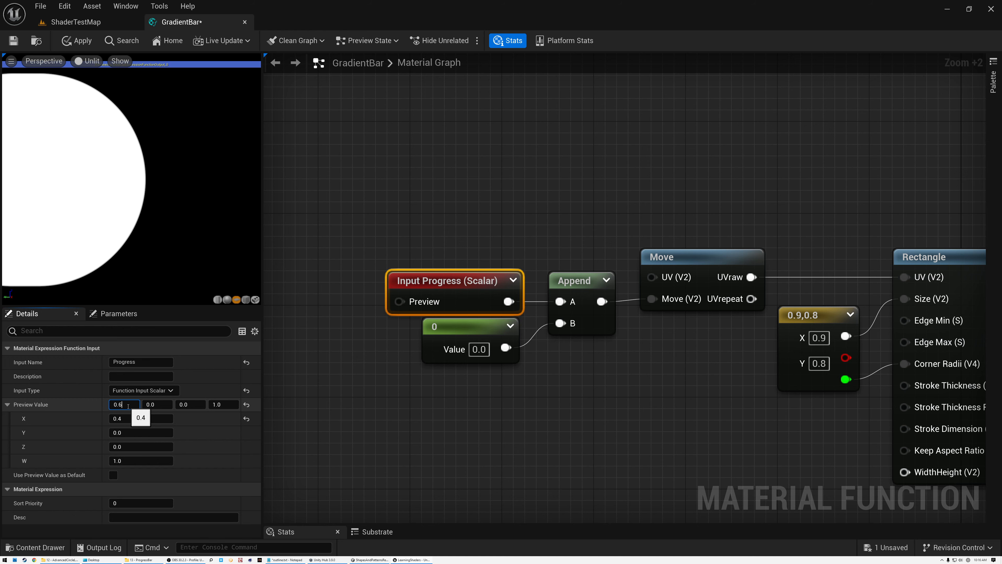
{"action": "key", "text": "Return"}
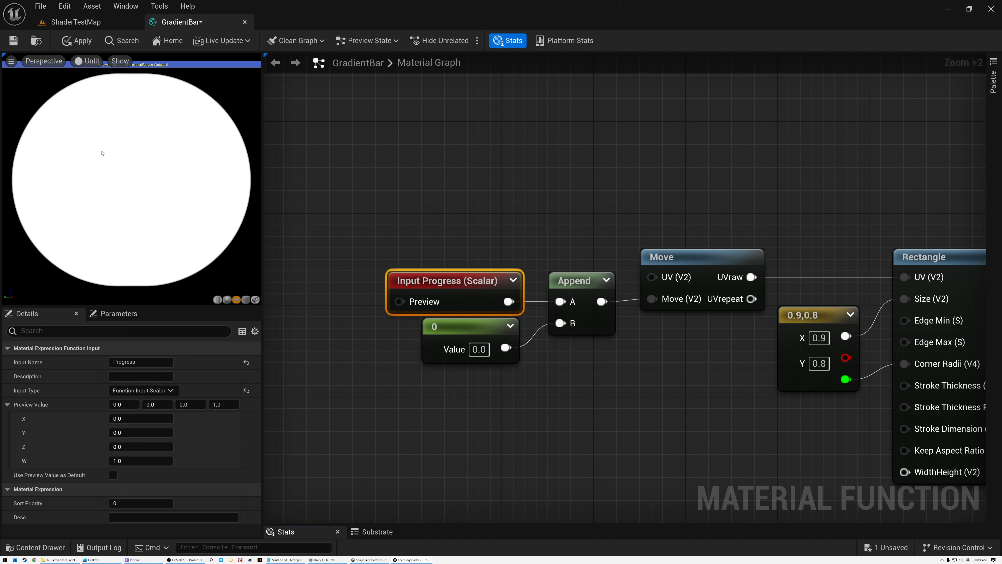
Test the Progress input's preview value at 0.5 and 0.7
{"action": "left_click", "coordinate": [124, 404]}
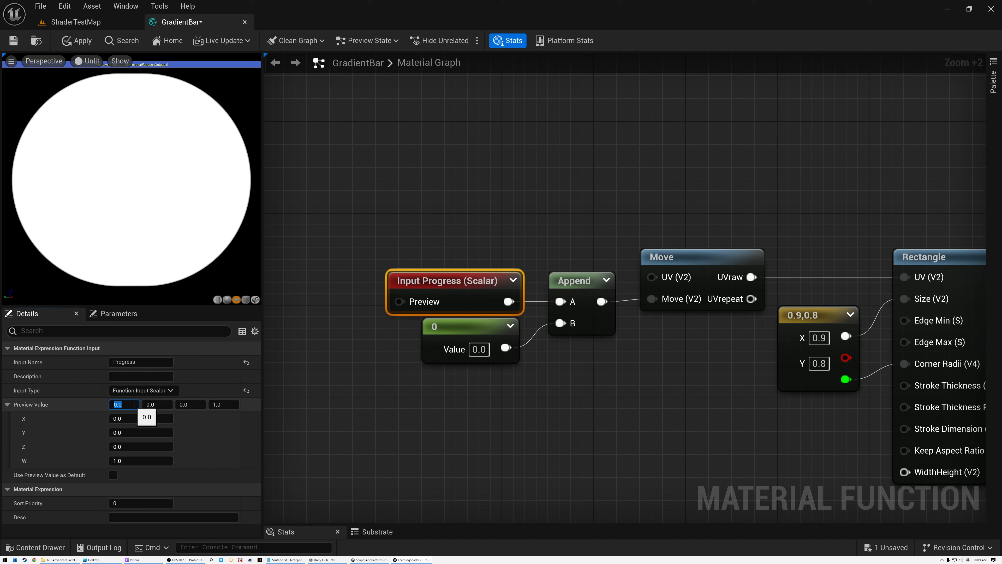
{"action": "type", "text": "0.5"}
{"action": "key", "text": "Return"}
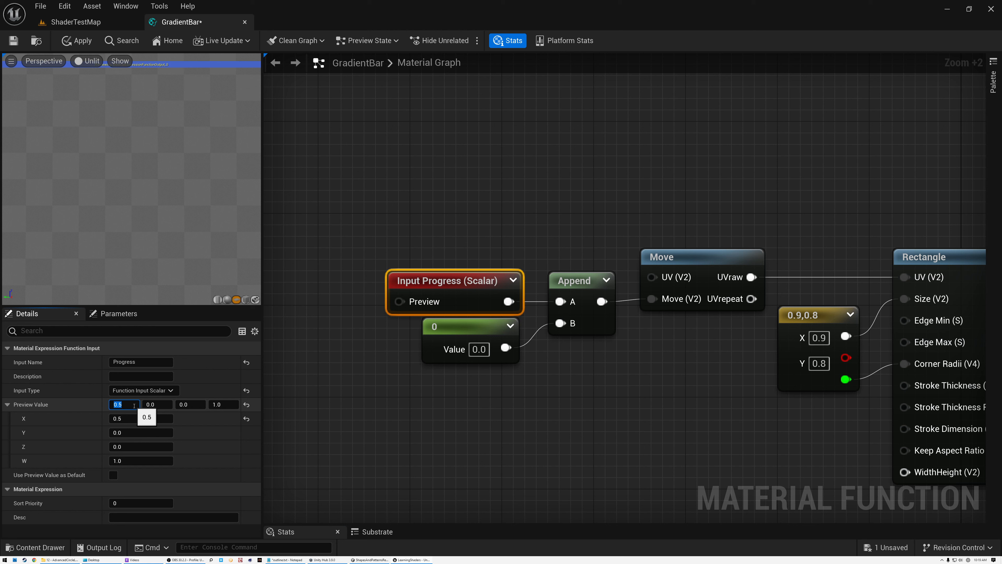
{"action": "type", "text": "0."}
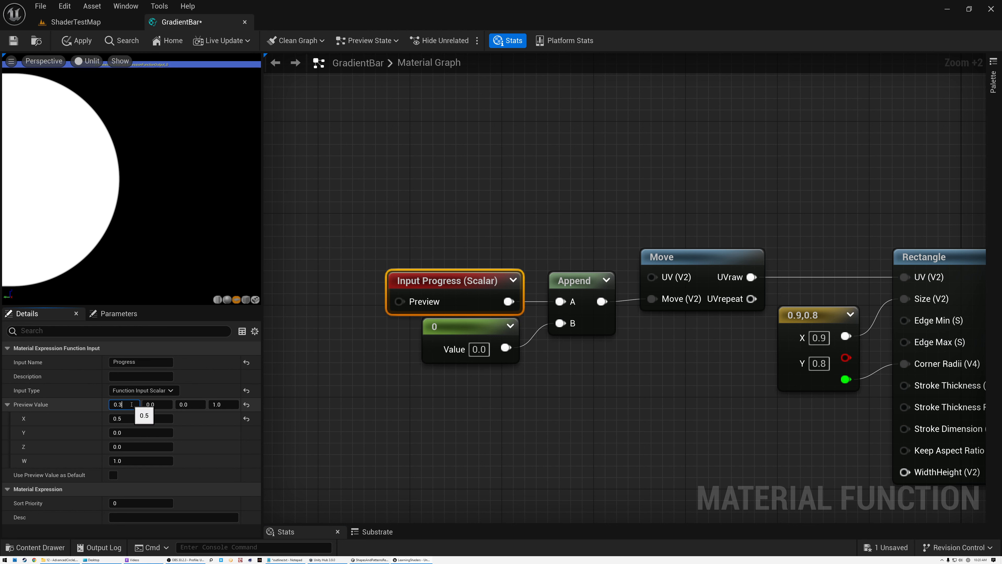
{"action": "type", "text": "7"}
{"action": "key", "text": "Return"}
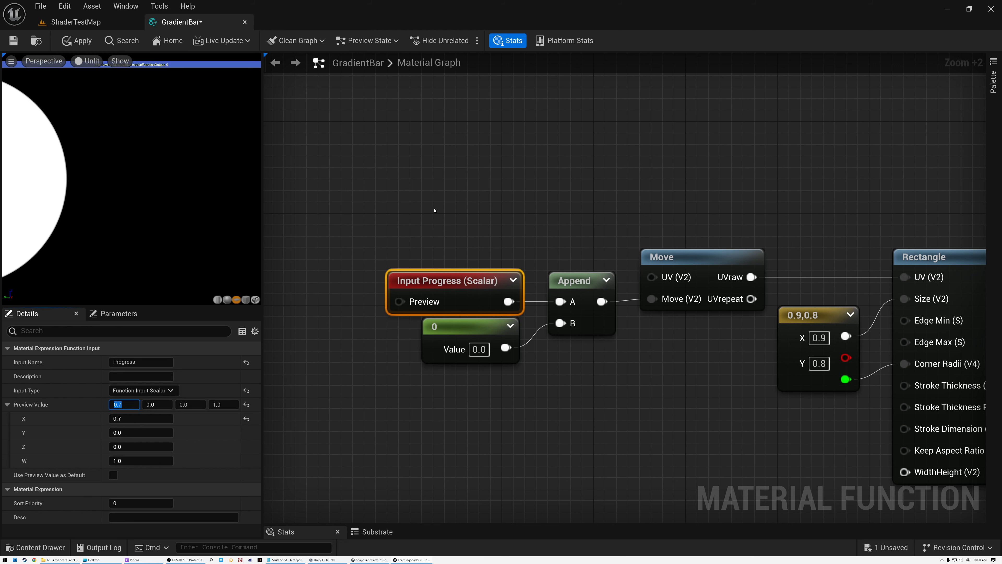
Insert a OneMinus node between the Progress input and Append's A input, placed right before Append
{"action": "left_click", "coordinate": [473, 215]}
{"action": "right_click_drag", "start_coordinate": [453, 235], "coordinate": [626, 217]}
{"action": "left_click_drag", "start_coordinate": [688, 287], "coordinate": [547, 310]}
{"action": "type", "text": "one"}
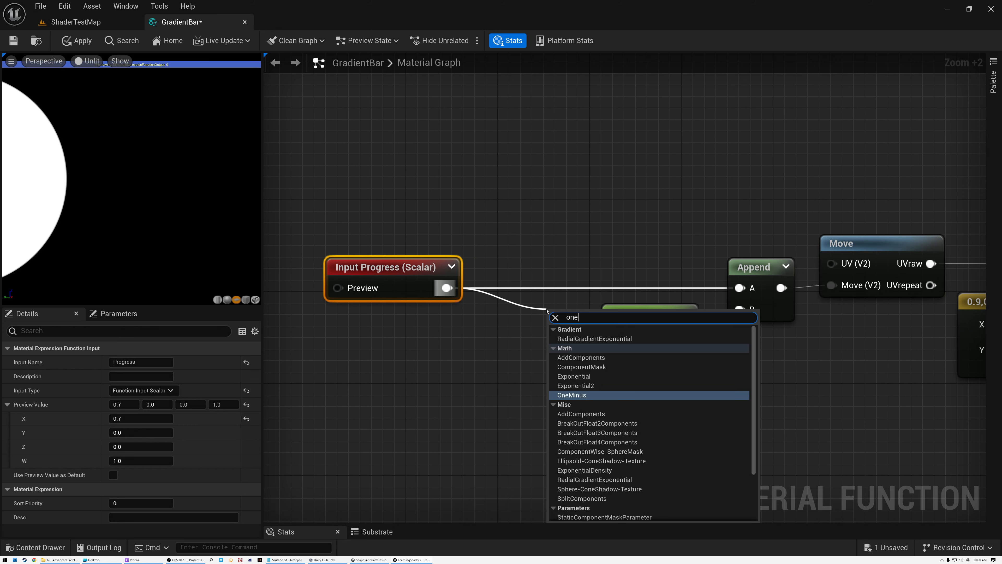
{"action": "left_click", "coordinate": [571, 395]}
{"action": "left_click_drag", "start_coordinate": [560, 323], "coordinate": [739, 287]}
{"action": "left_click_drag", "start_coordinate": [542, 244], "coordinate": [668, 267]}
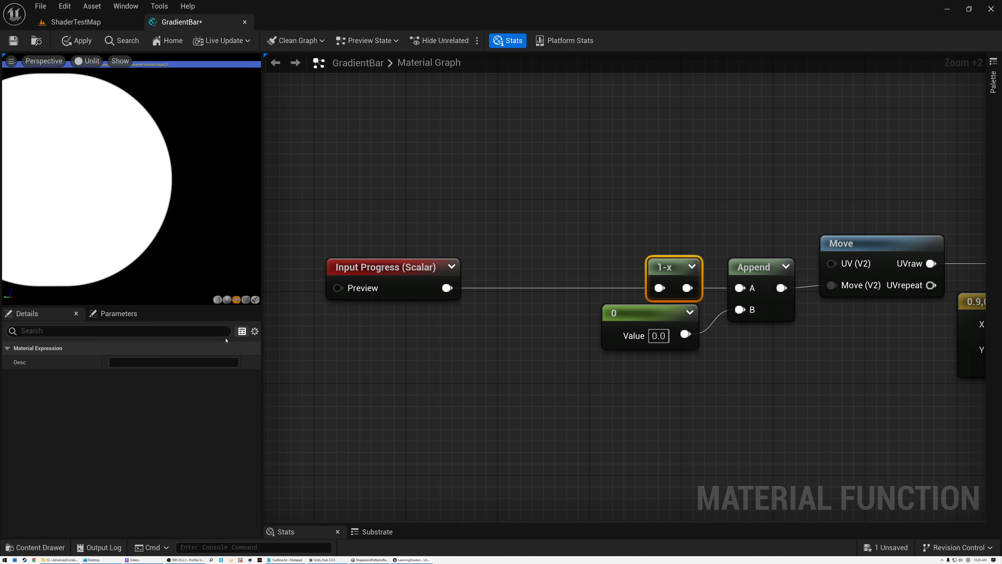
Set the Progress input's preview value to 0 to check the inverted movement
{"action": "left_click", "coordinate": [386, 270]}
{"action": "left_click", "coordinate": [126, 403]}
{"action": "type", "text": "0"}
{"action": "key", "text": "Return"}
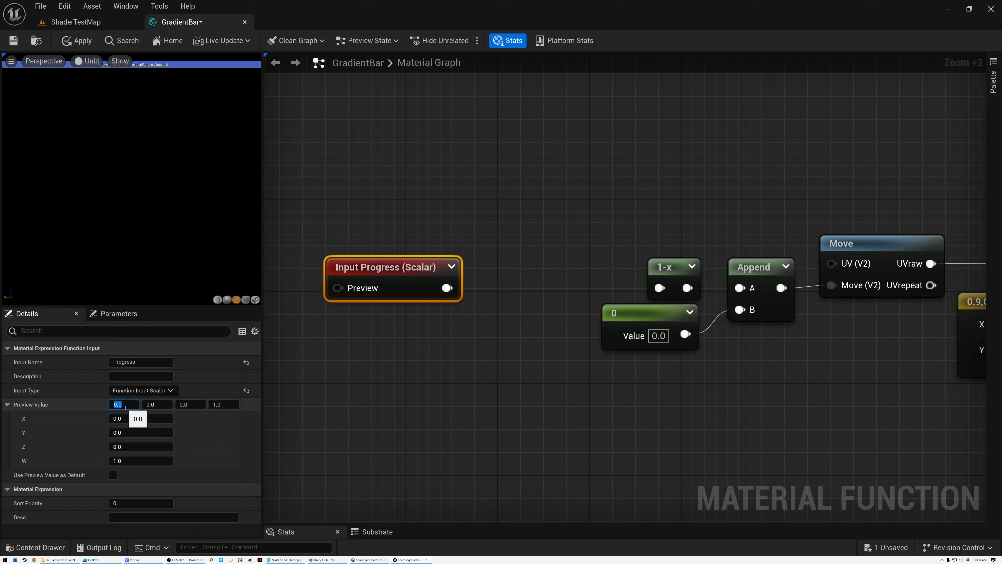
Test the Progress input's preview value at 0.3, 0.5, 0.1 and 0.75
{"action": "type", "text": "0.3"}
{"action": "key", "text": "Return"}
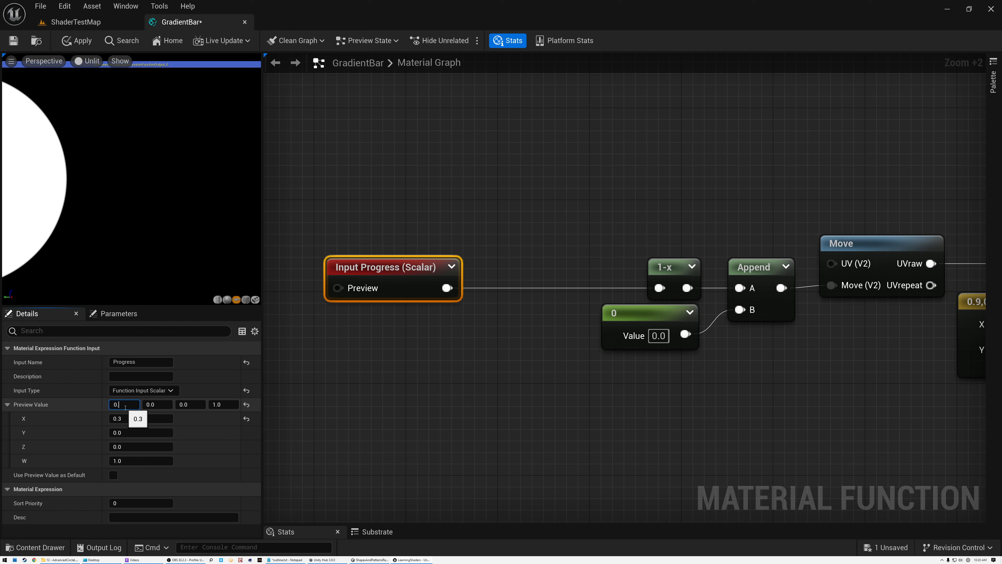
{"action": "type", "text": "0.5"}
{"action": "key", "text": "Return"}
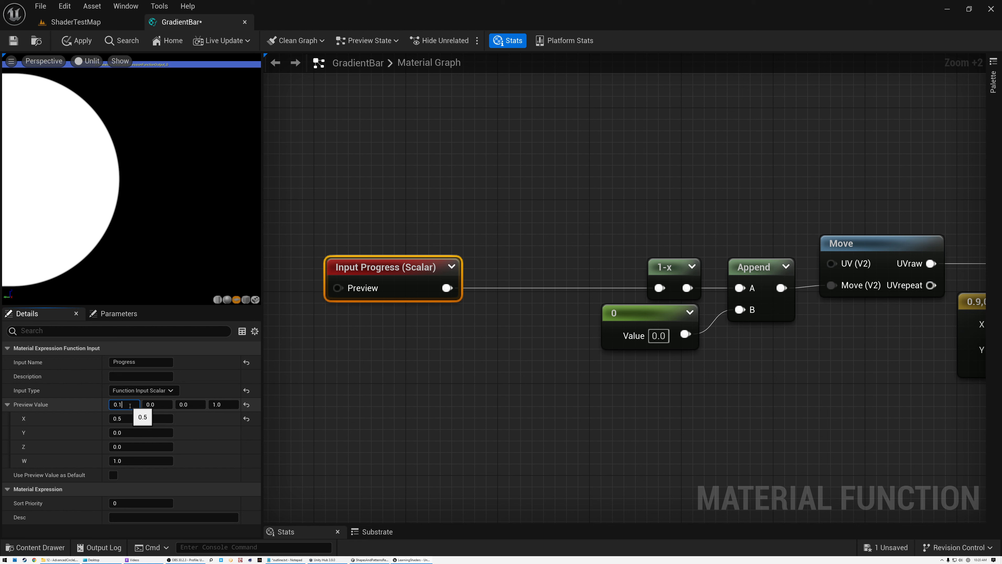
{"action": "type", "text": "0.1"}
{"action": "key", "text": "Return"}
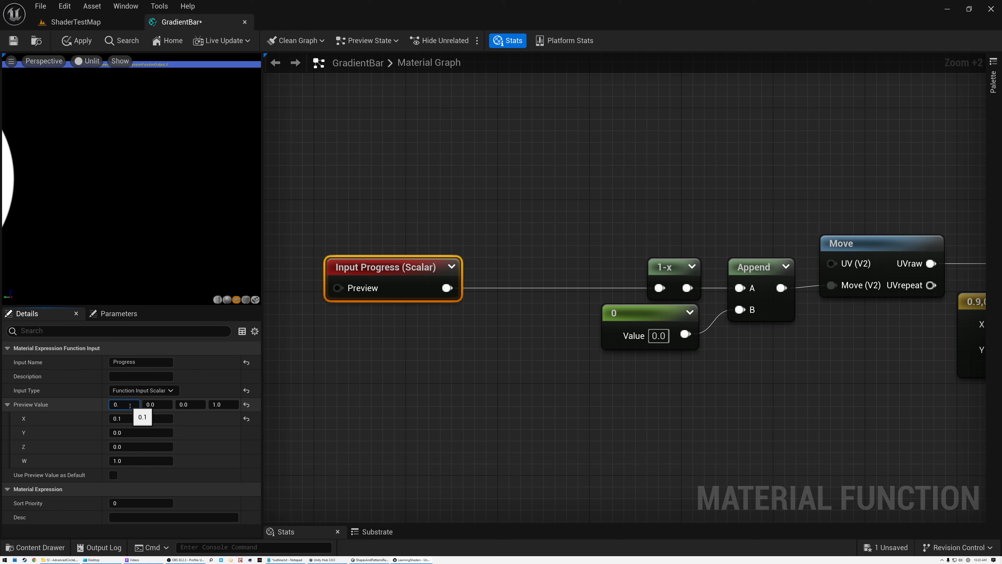
{"action": "type", "text": "0.75"}
{"action": "key", "text": "Return"}
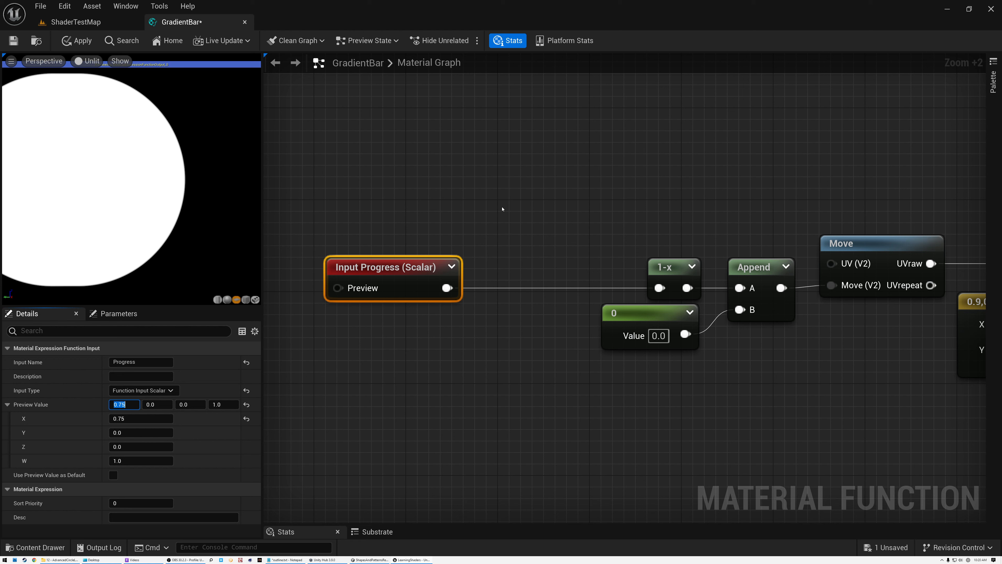
Add a RemapValueRange node after the Progress input and connect Progress to its Input
{"action": "right_click", "coordinate": [524, 186]}
{"action": "type", "text": "remap"}
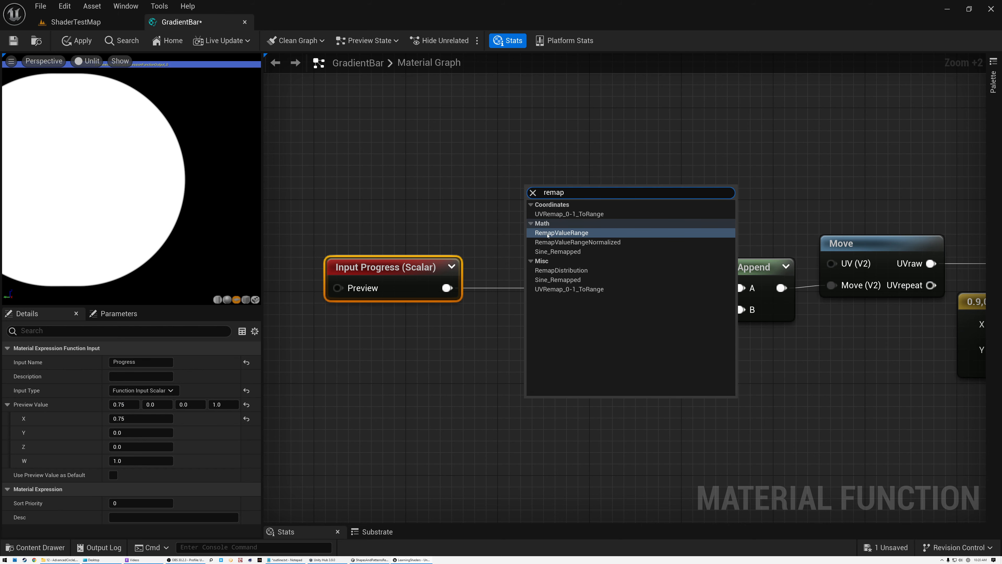
{"action": "left_click", "coordinate": [548, 234]}
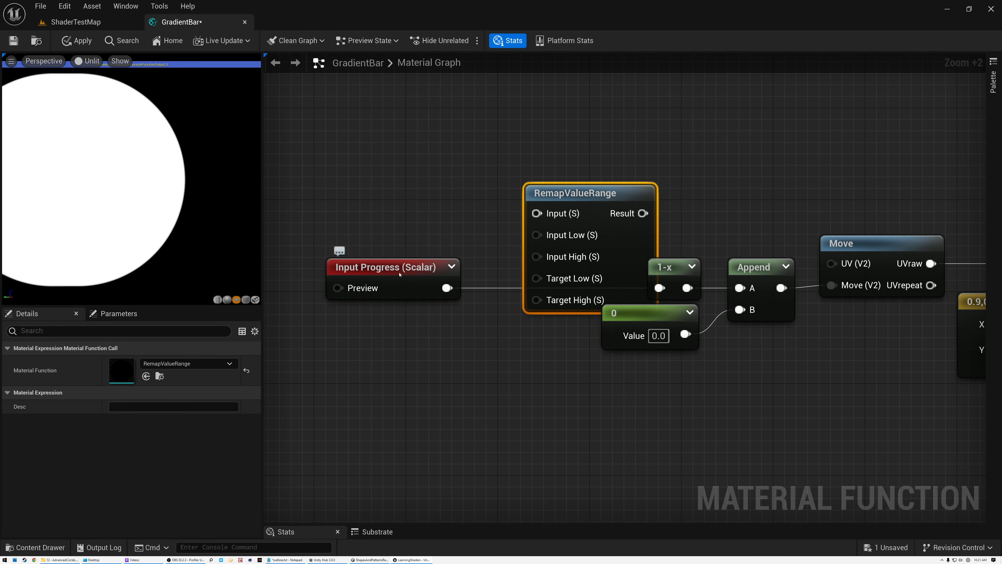
{"action": "left_click_drag", "start_coordinate": [398, 272], "coordinate": [300, 272]}
{"action": "left_click_drag", "start_coordinate": [545, 192], "coordinate": [434, 332]}
{"action": "right_click_drag", "start_coordinate": [416, 246], "coordinate": [562, 185]}
{"action": "left_click_drag", "start_coordinate": [500, 224], "coordinate": [592, 249]}
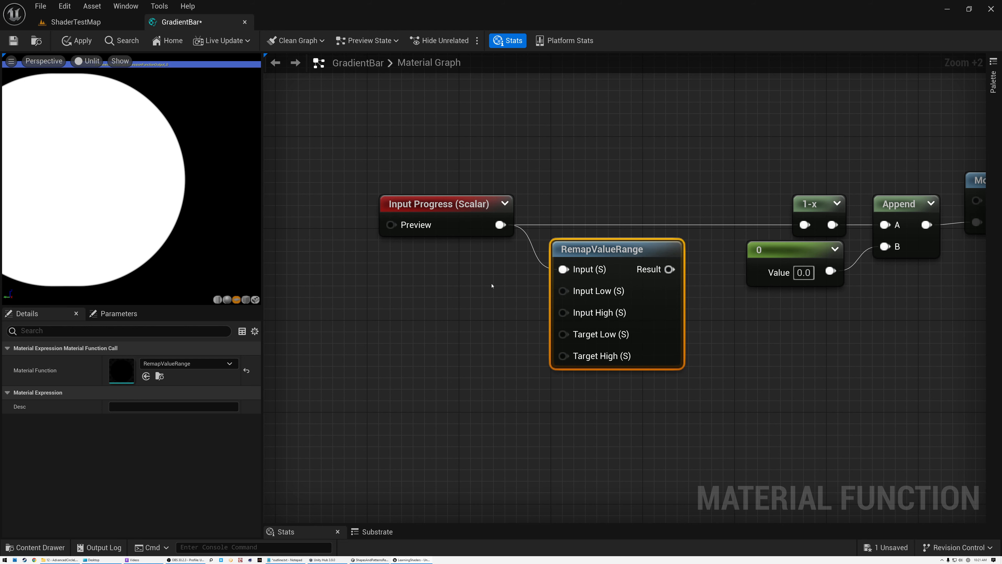
Add a constant of 0 beside RemapValueRange and connect it to Input Low
{"action": "left_click", "coordinate": [430, 280]}
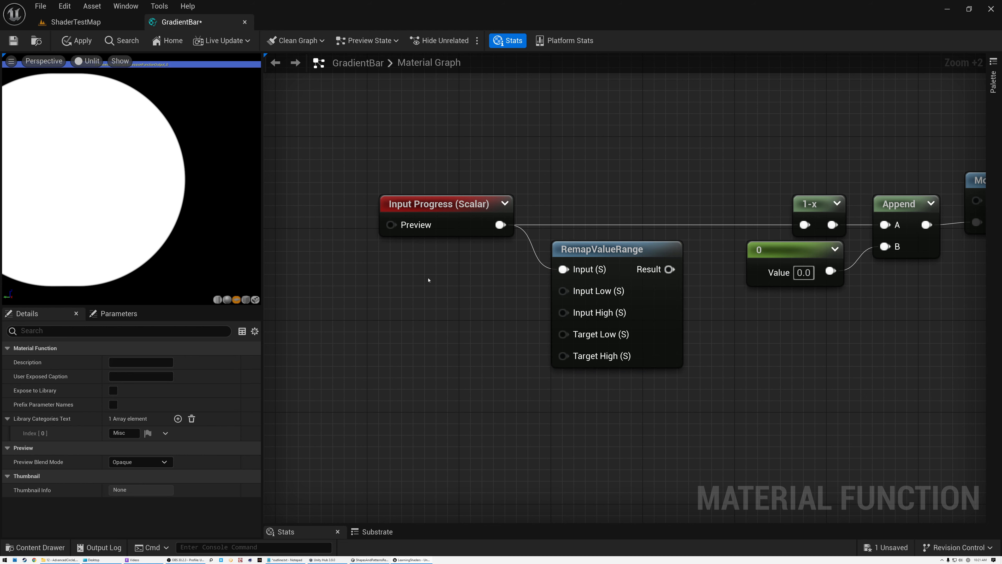
{"action": "left_click", "coordinate": [416, 275]}
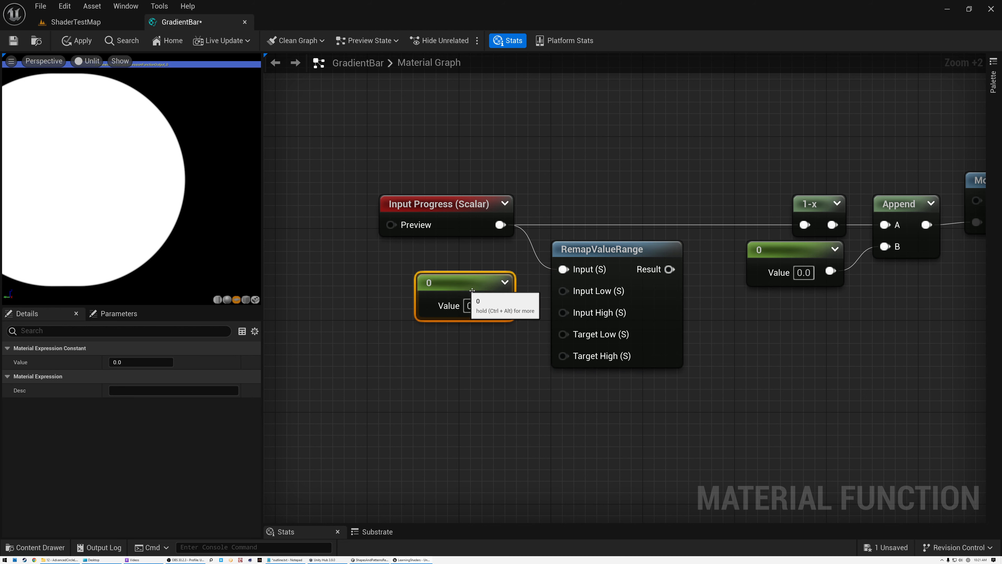
{"action": "left_click_drag", "start_coordinate": [500, 304], "coordinate": [560, 293]}
{"action": "left_click_drag", "start_coordinate": [464, 284], "coordinate": [450, 316]}
Duplicate the constant, set the copy to 1, connect it to Input High and stack both constants beside RemapValueRange
{"action": "key", "text": "ctrl+d"}
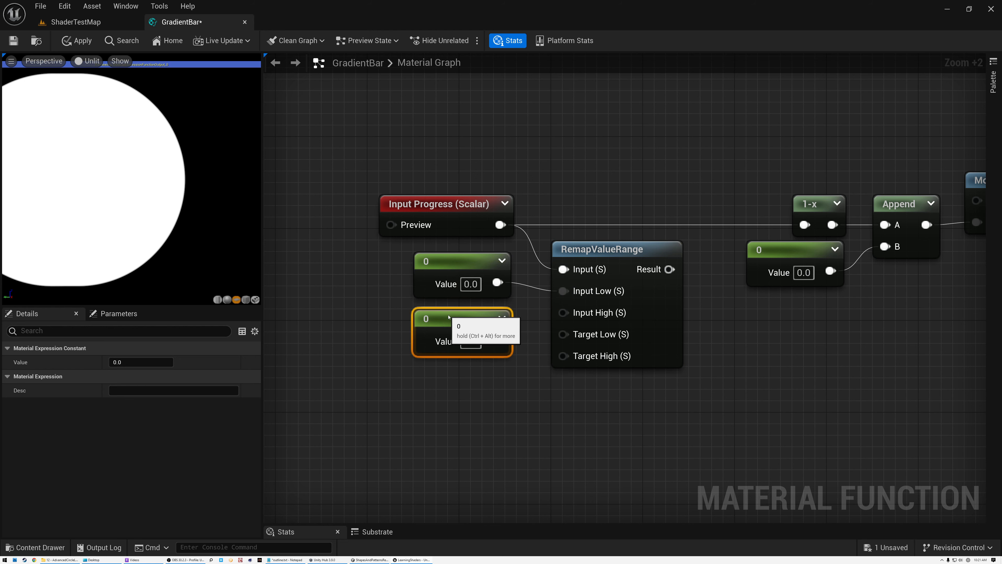
{"action": "left_click", "coordinate": [471, 342]}
{"action": "type", "text": "1"}
{"action": "key", "text": "Return"}
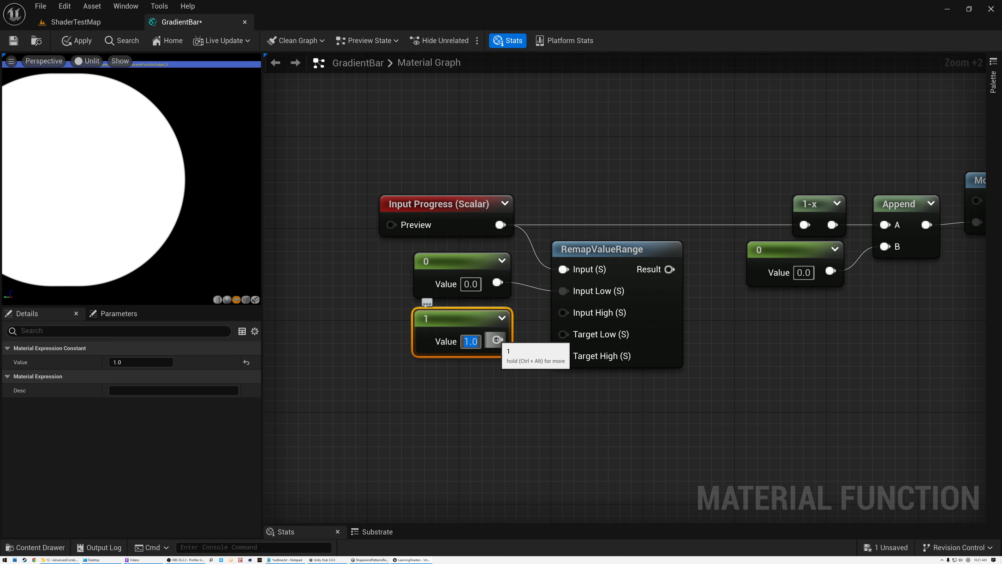
{"action": "left_click_drag", "start_coordinate": [498, 340], "coordinate": [563, 314]}
{"action": "left_click_drag", "start_coordinate": [461, 261], "coordinate": [461, 250]}
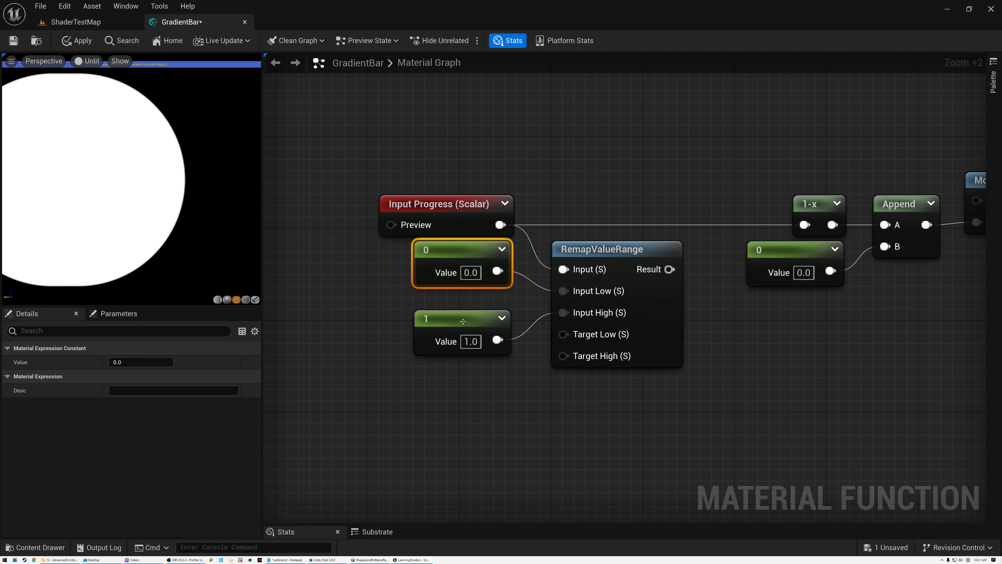
{"action": "left_click_drag", "start_coordinate": [464, 309], "coordinate": [463, 298]}
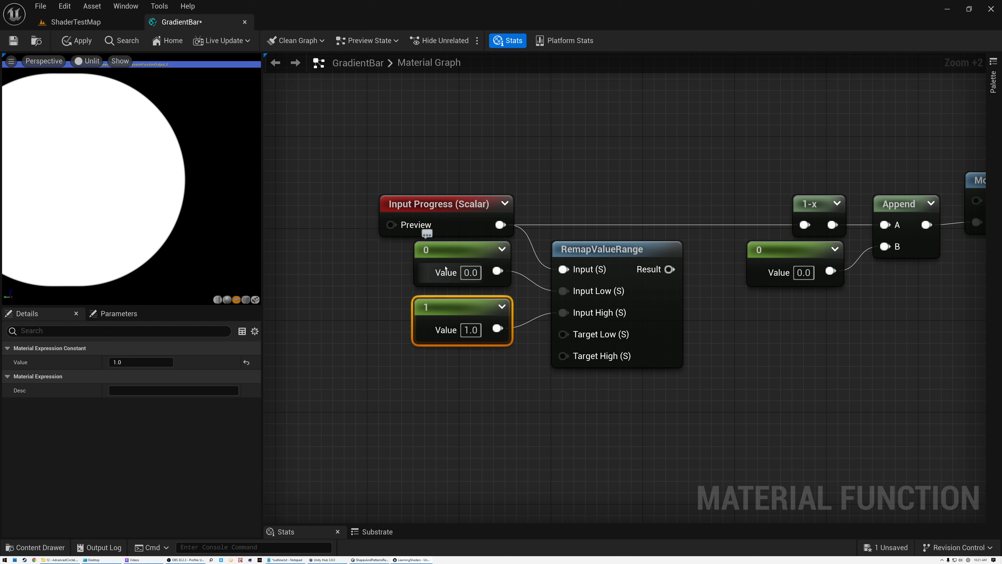
Duplicate the 0 constant below the others, set the copy to 0.1 and connect it to Target Low
{"action": "left_click", "coordinate": [444, 253]}
{"action": "key", "text": "ctrl+d"}
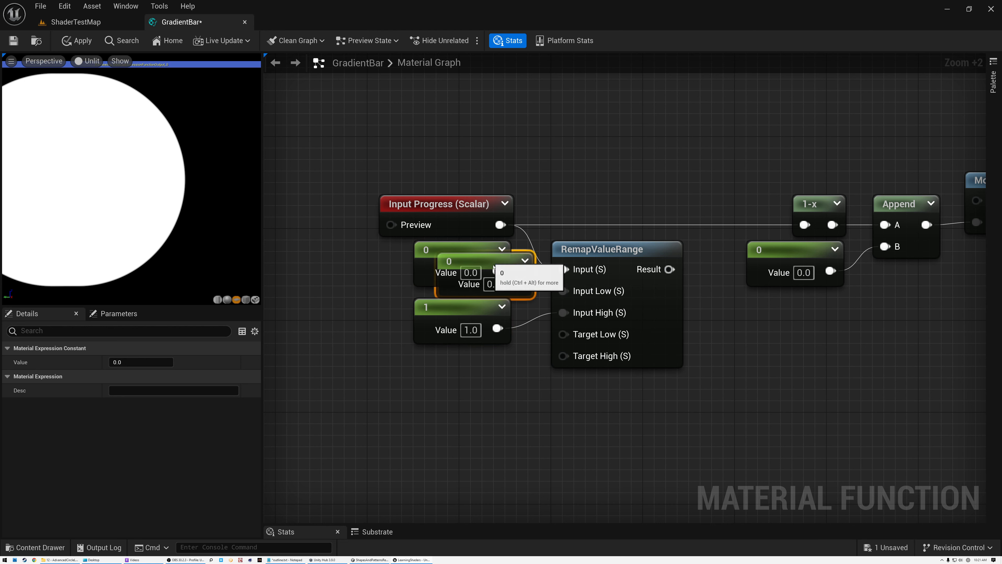
{"action": "left_click_drag", "start_coordinate": [469, 266], "coordinate": [469, 369]}
{"action": "left_click", "coordinate": [475, 378]}
{"action": "type", "text": "0.1"}
{"action": "key", "text": "Return"}
{"action": "left_click_drag", "start_coordinate": [497, 374], "coordinate": [564, 335]}
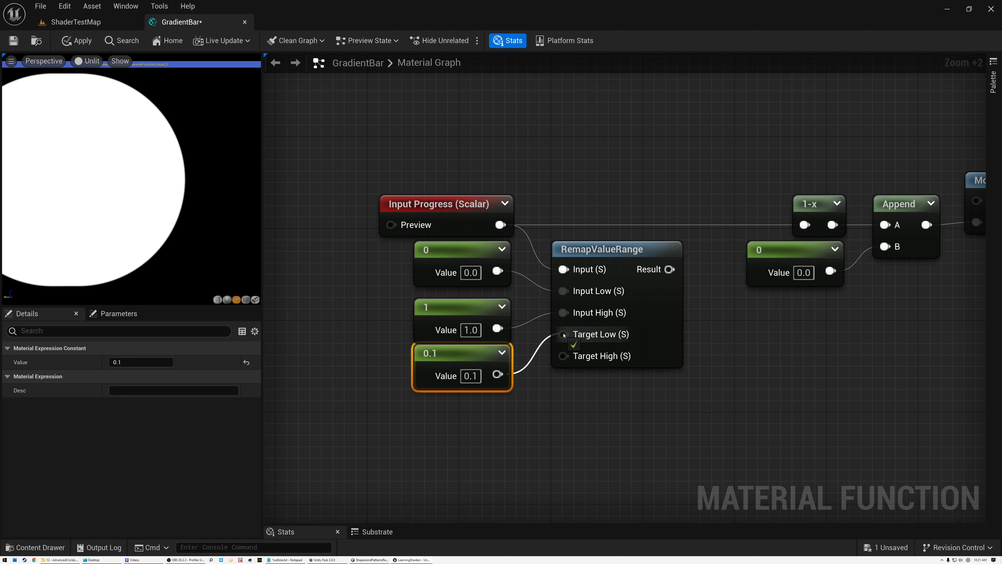
Connect the constant 1 to Target High and RemapValueRange's Result to the OneMinus node, lining the nodes up
{"action": "left_click_drag", "start_coordinate": [497, 329], "coordinate": [564, 357]}
{"action": "right_click_drag", "start_coordinate": [668, 275], "coordinate": [507, 321]}
{"action": "left_click_drag", "start_coordinate": [507, 315], "coordinate": [642, 269]}
{"action": "left_click_drag", "start_coordinate": [462, 299], "coordinate": [473, 254]}
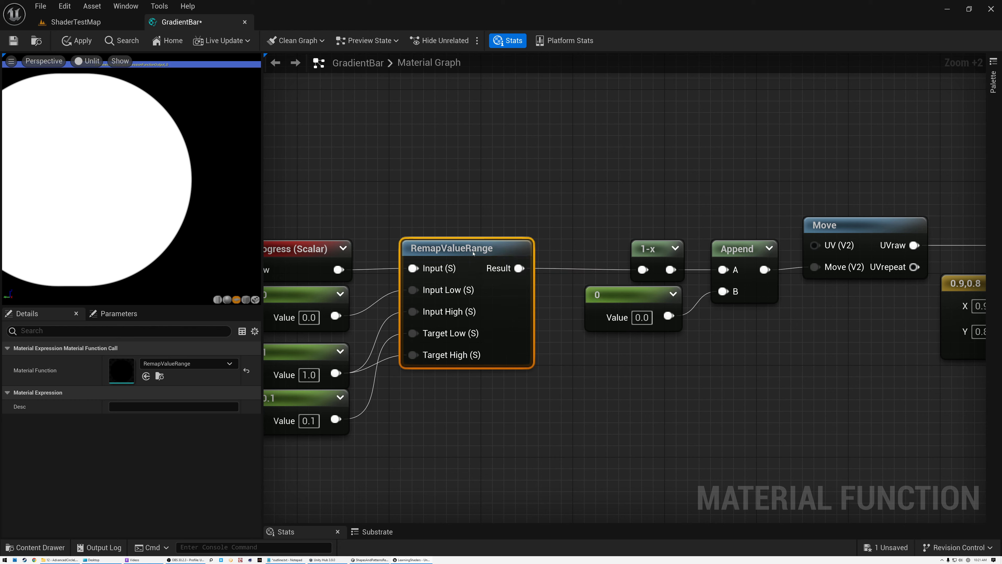
Test the remapped movement with the Progress input's preview value at 0 and 0.75
{"action": "right_click_drag", "start_coordinate": [425, 218], "coordinate": [572, 213]}
{"action": "left_click", "coordinate": [433, 247]}
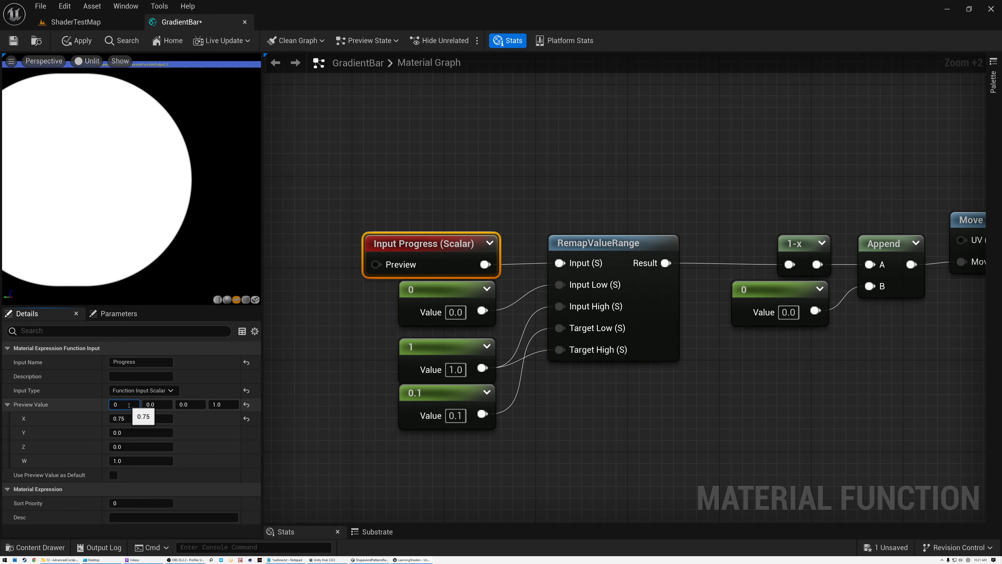
{"action": "key", "text": "Return"}
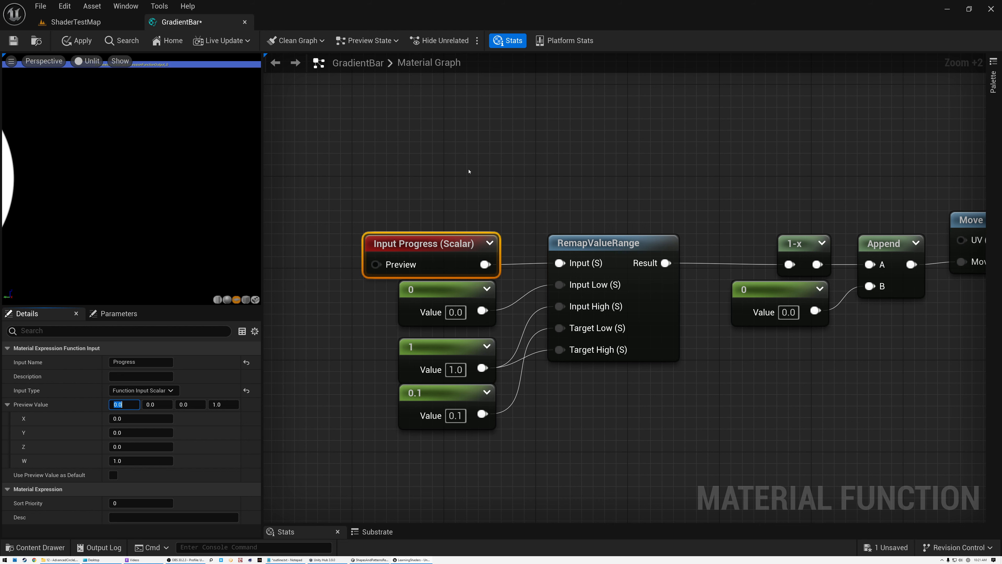
{"action": "left_click", "coordinate": [432, 256]}
{"action": "left_click", "coordinate": [133, 404]}
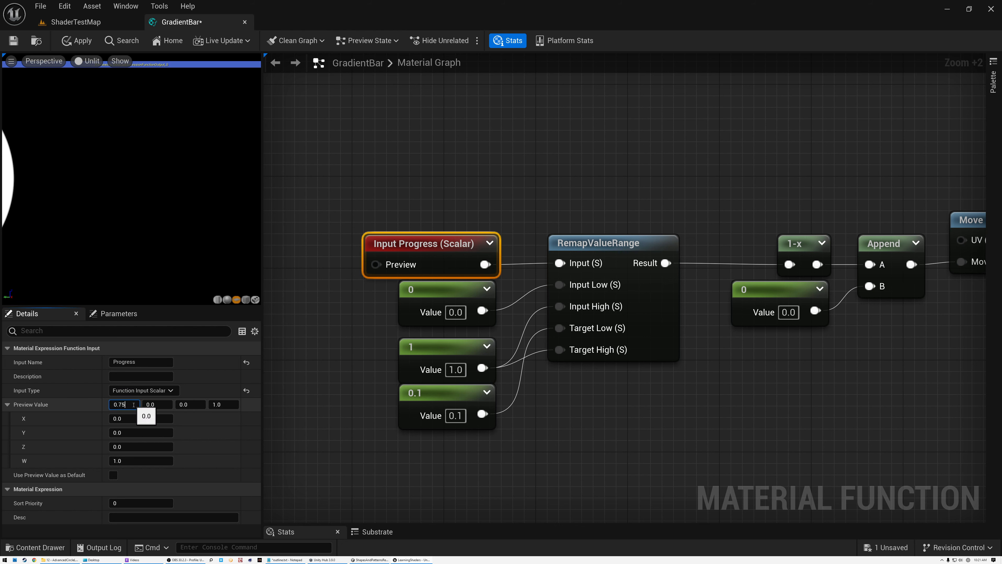
{"action": "key", "text": "Return"}
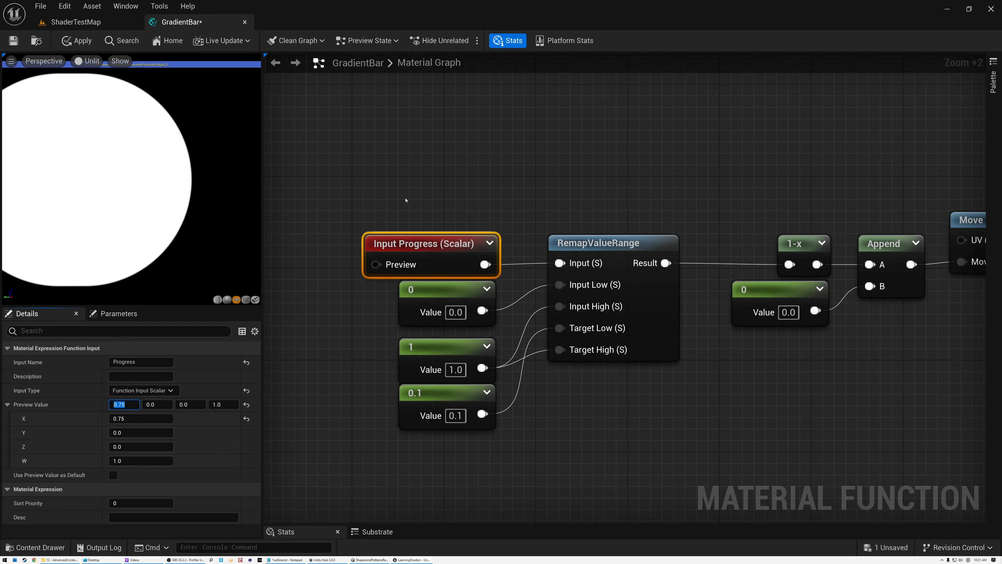
Close the gaps in the node chain by moving the Progress, RemapValueRange, OneMinus, Append, Move and vector constant nodes toward Rectangle
{"action": "scroll", "coordinate": [406, 200], "scroll_direction": "down", "scroll_amount": 3}
{"action": "left_click_drag", "start_coordinate": [310, 213], "coordinate": [429, 382]}
{"action": "left_click_drag", "start_coordinate": [434, 253], "coordinate": [464, 253]}
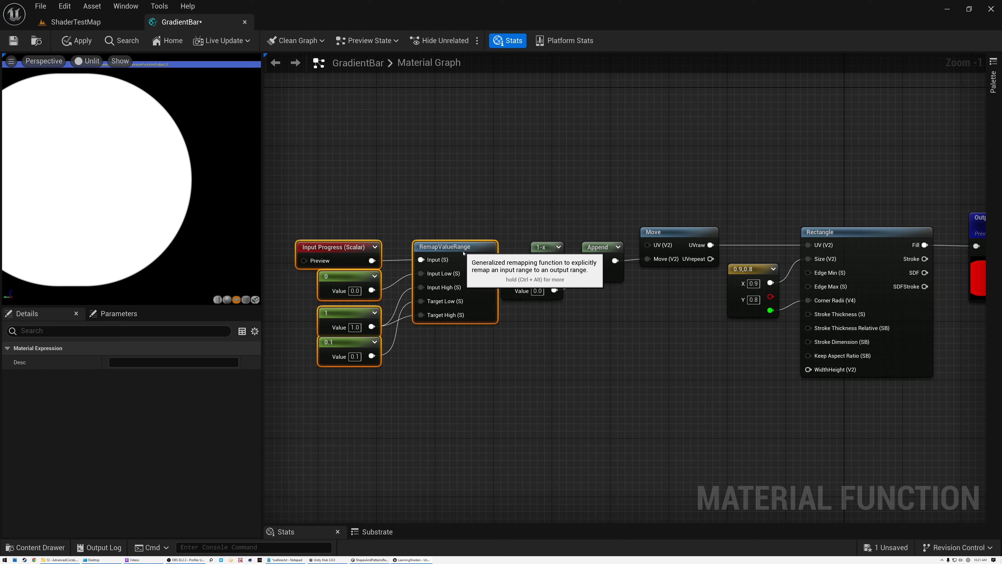
{"action": "left_click_drag", "start_coordinate": [325, 206], "coordinate": [592, 375]}
{"action": "left_click_drag", "start_coordinate": [610, 242], "coordinate": [617, 243]}
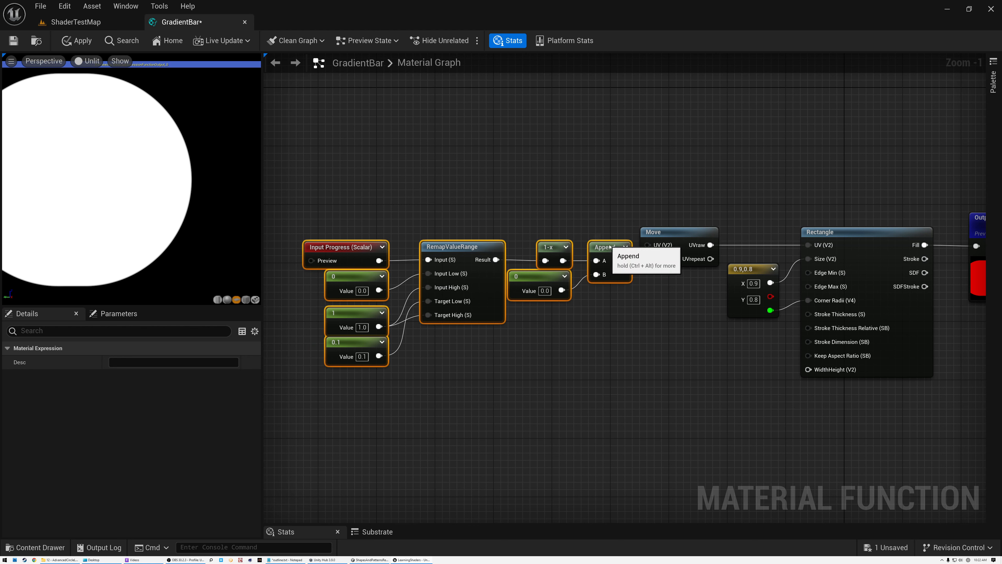
{"action": "left_click_drag", "start_coordinate": [335, 198], "coordinate": [697, 358]}
{"action": "left_click_drag", "start_coordinate": [680, 236], "coordinate": [765, 277]}
{"action": "right_click_drag", "start_coordinate": [681, 212], "coordinate": [587, 222]}
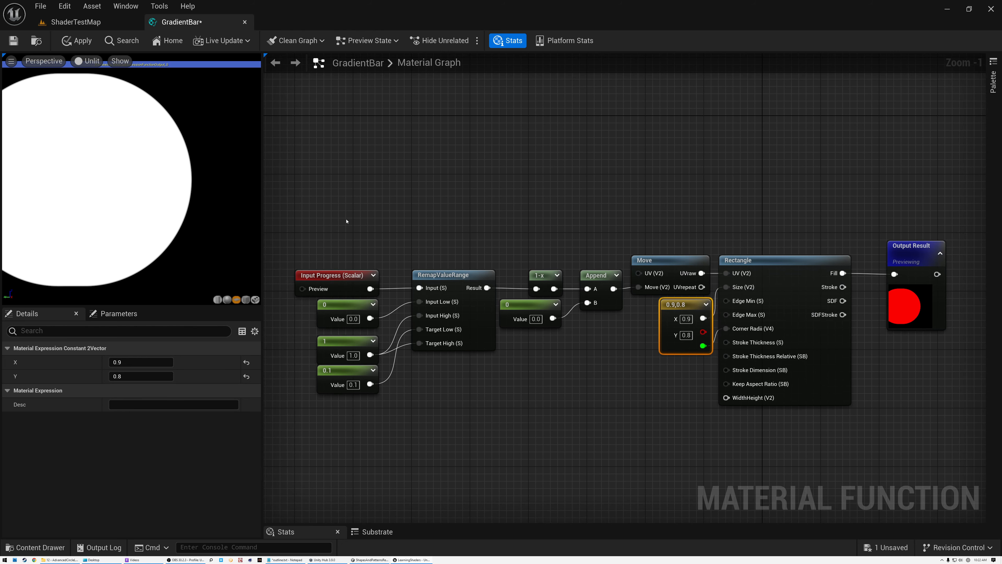
Move the Progress input and its constants closer to RemapValueRange, and shift the whole chain away from Output Result
{"action": "left_click_drag", "start_coordinate": [316, 240], "coordinate": [328, 396]}
{"action": "left_click_drag", "start_coordinate": [346, 284], "coordinate": [361, 284]}
{"action": "left_click_drag", "start_coordinate": [340, 244], "coordinate": [726, 437]}
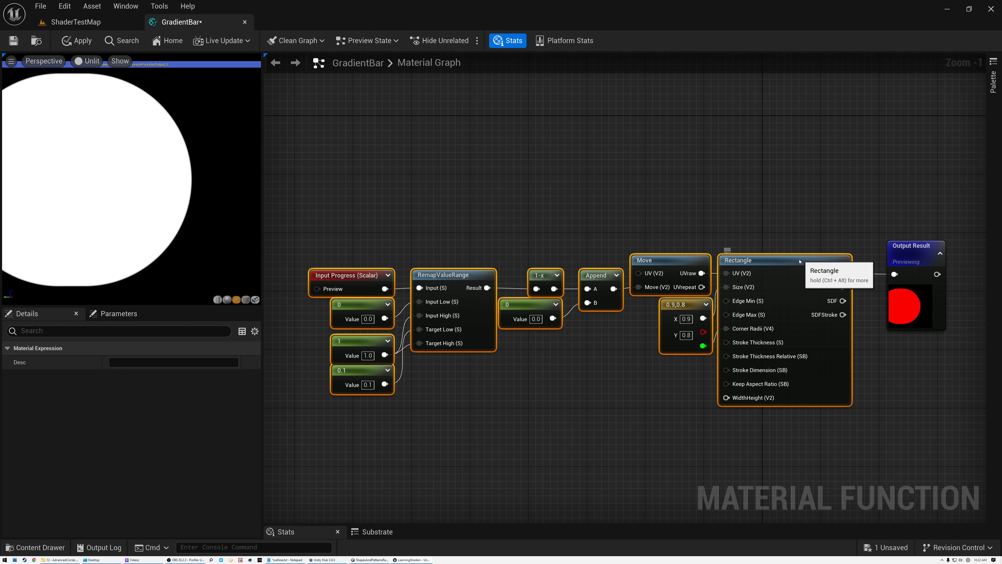
{"action": "left_click_drag", "start_coordinate": [805, 308], "coordinate": [666, 308]}
{"action": "right_click", "coordinate": [634, 190]}
{"action": "left_click", "coordinate": [652, 180]}
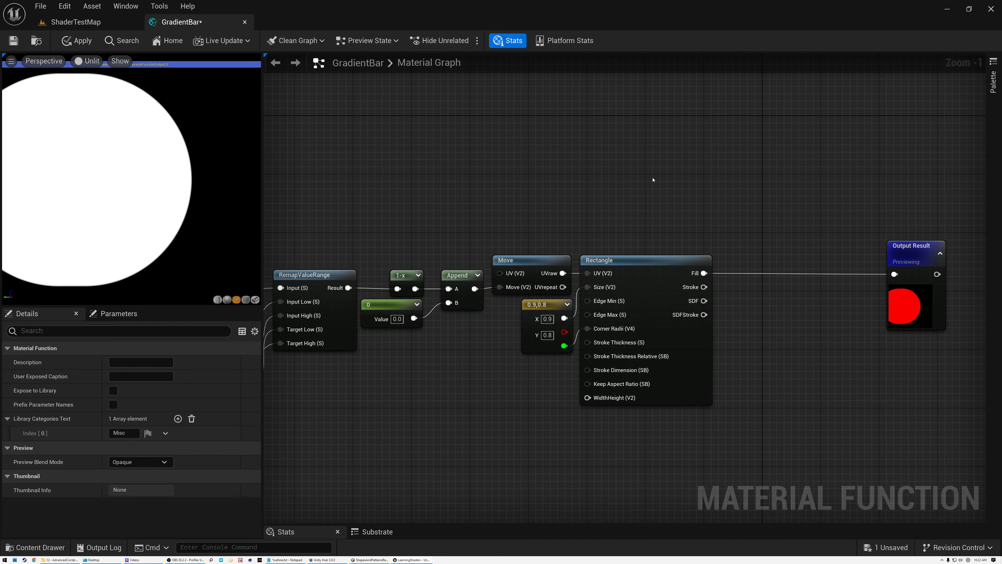
Add a SampleGradient node in the empty area above the Rectangle node
{"action": "right_click_drag", "start_coordinate": [633, 156], "coordinate": [542, 265]}
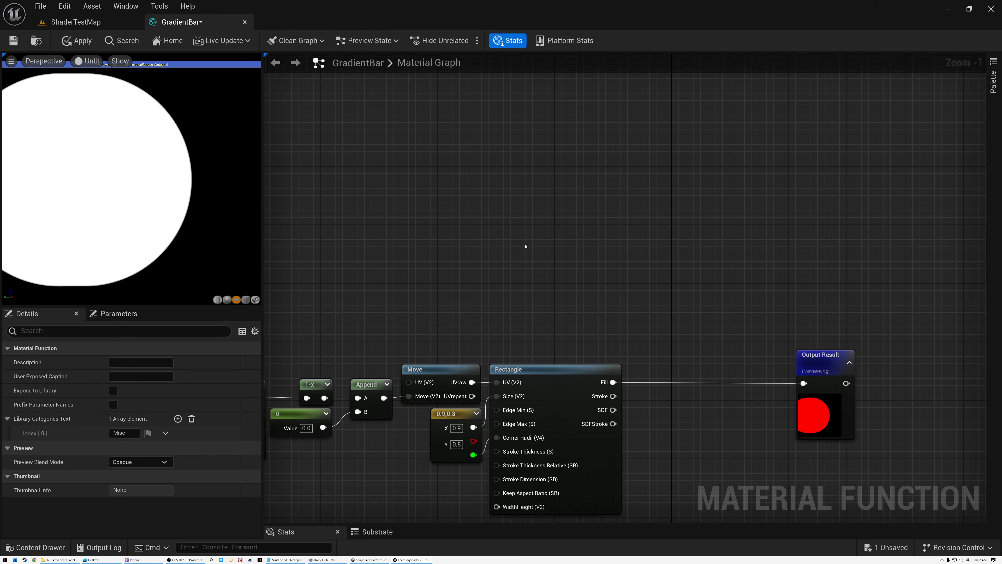
{"action": "right_click", "coordinate": [525, 245]}
{"action": "type", "text": "grad"}
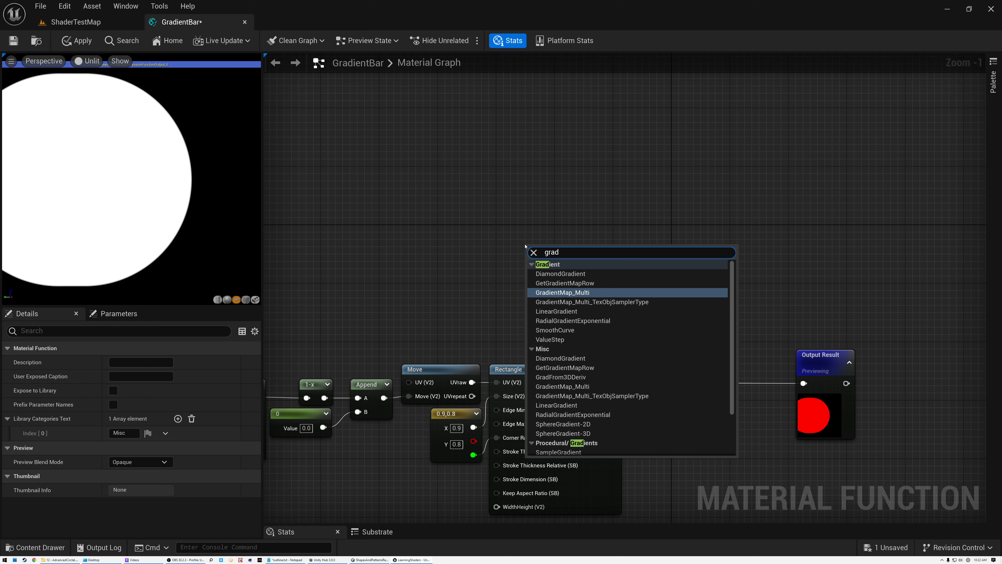
{"action": "scroll", "coordinate": [592, 355], "scroll_direction": "down", "scroll_amount": 2}
{"action": "left_click", "coordinate": [558, 394]}
{"action": "left_click_drag", "start_coordinate": [562, 248], "coordinate": [570, 112]}
{"action": "right_click_drag", "start_coordinate": [495, 181], "coordinate": [481, 264]}
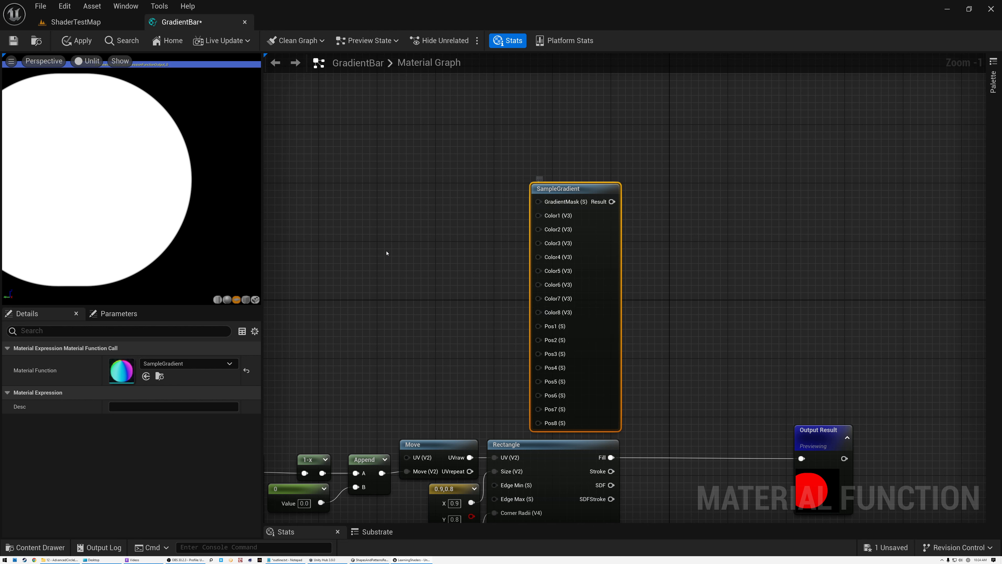
Add a black three-component constant (0,0,0) beside SampleGradient and connect it to Color1
{"action": "left_click", "coordinate": [348, 177]}
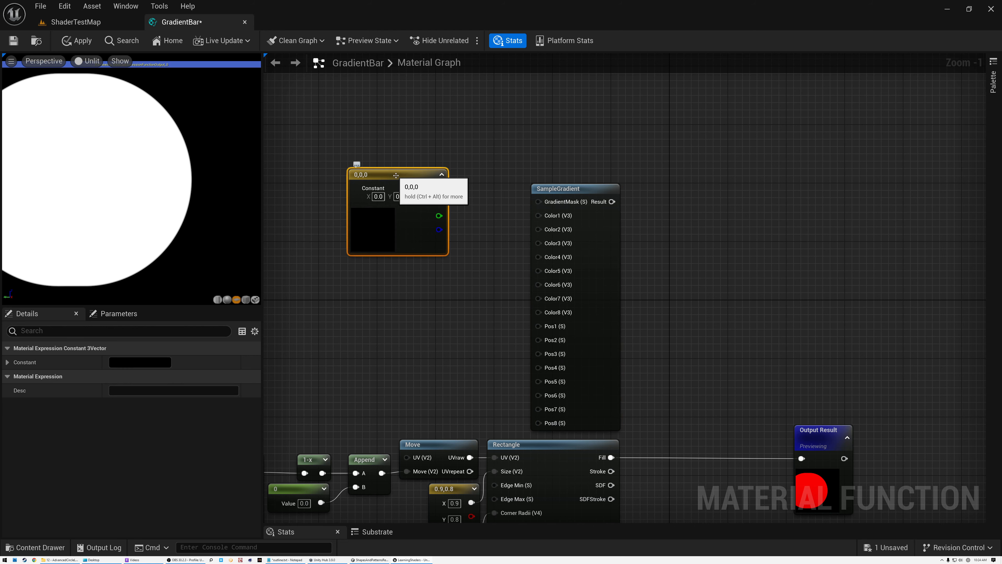
{"action": "left_click_drag", "start_coordinate": [441, 189], "coordinate": [538, 216]}
{"action": "left_click_drag", "start_coordinate": [405, 177], "coordinate": [404, 149]}
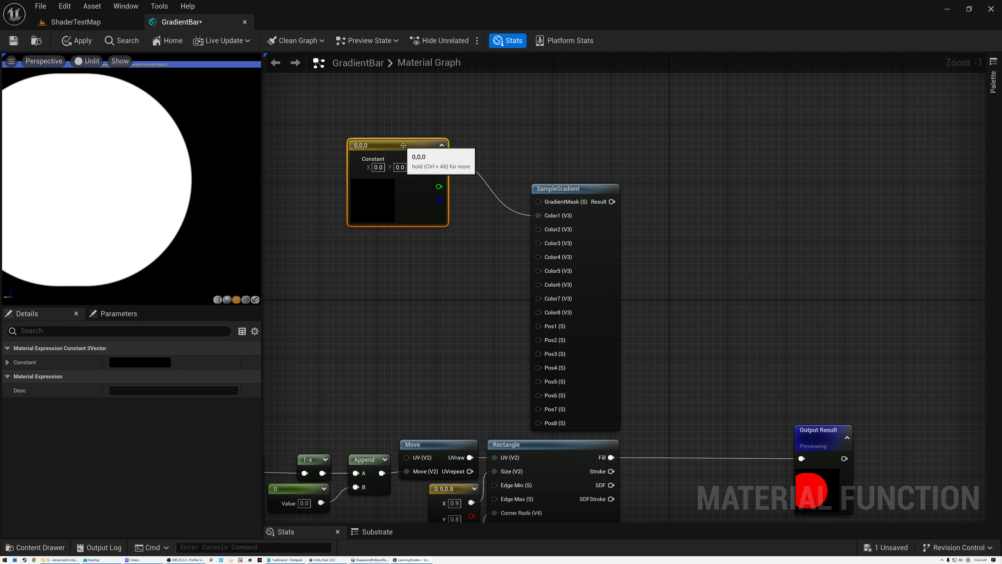
Duplicate the black constant below it, sample dark purple (hex sRGB 430A56FF) as its colour and connect it to Color2
{"action": "key", "text": "ctrl+d"}
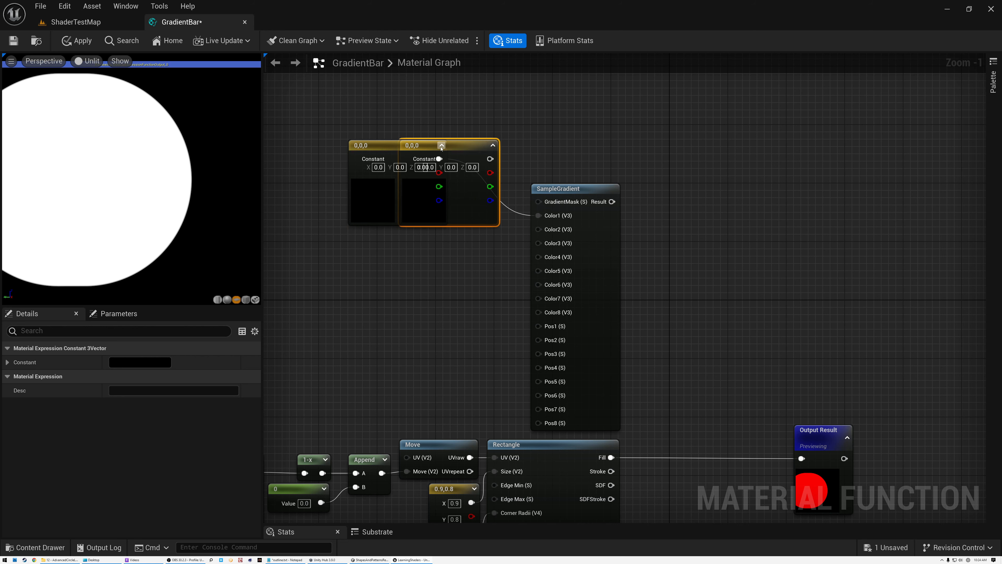
{"action": "left_click_drag", "start_coordinate": [474, 145], "coordinate": [420, 237]}
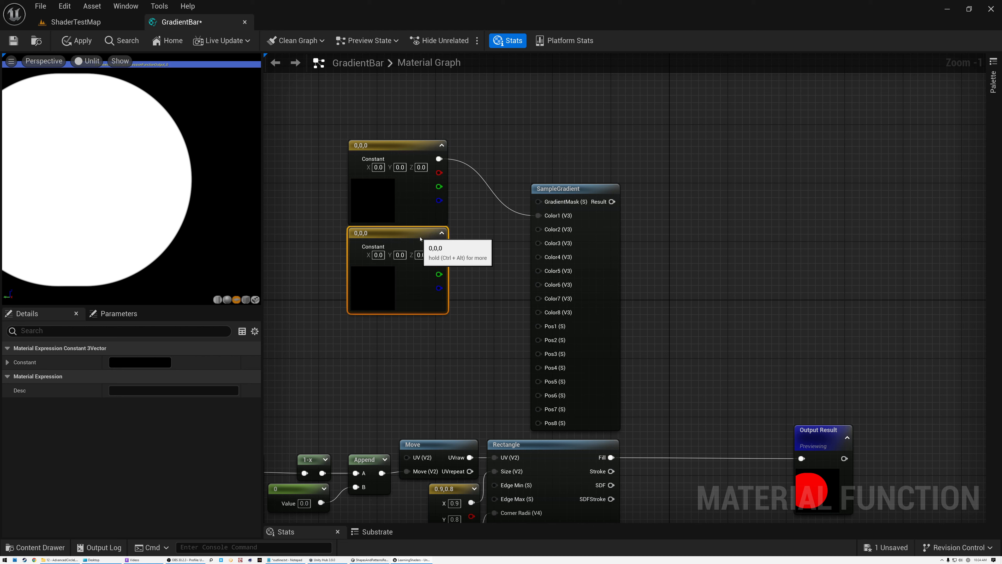
{"action": "left_click", "coordinate": [140, 361]}
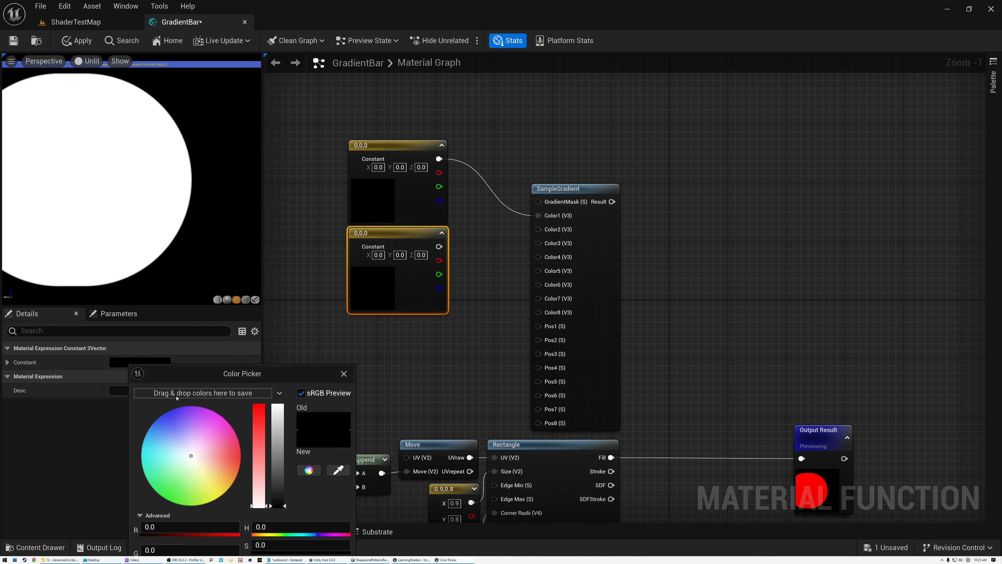
{"action": "left_click", "coordinate": [339, 471]}
{"action": "left_click_drag", "start_coordinate": [332, 380], "coordinate": [305, 272]}
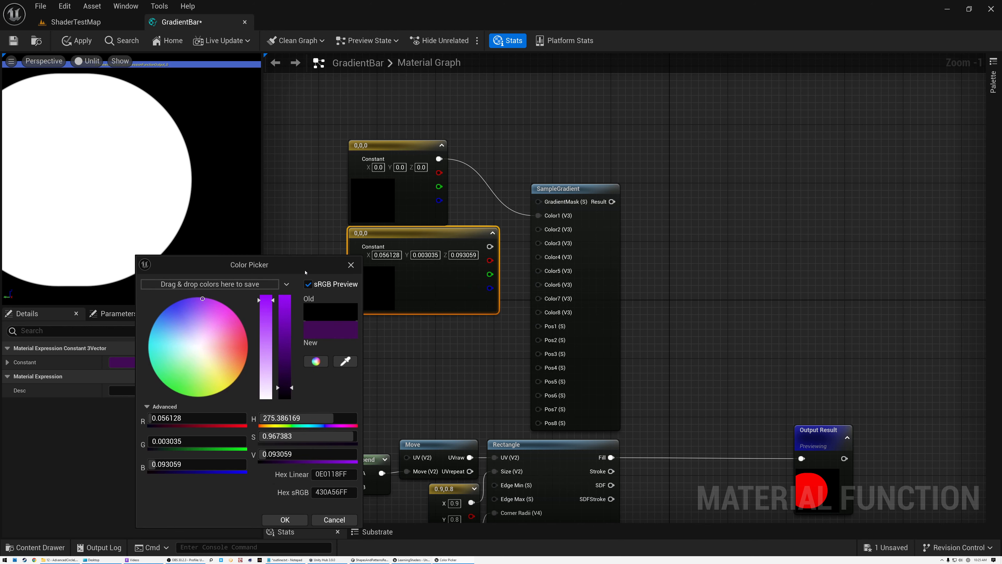
{"action": "left_click", "coordinate": [284, 519]}
{"action": "left_click_drag", "start_coordinate": [489, 246], "coordinate": [538, 229]}
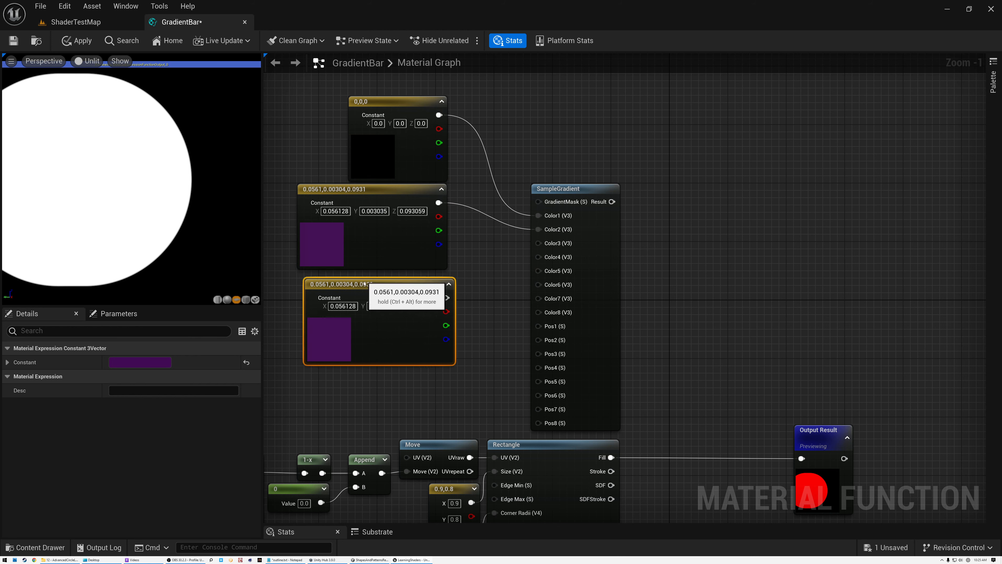
Align the third colour constant under the purple one, set it to pink (0.300544, 0.021219, 0.122139) and connect it to Color3
{"action": "left_click_drag", "start_coordinate": [364, 284], "coordinate": [361, 280]}
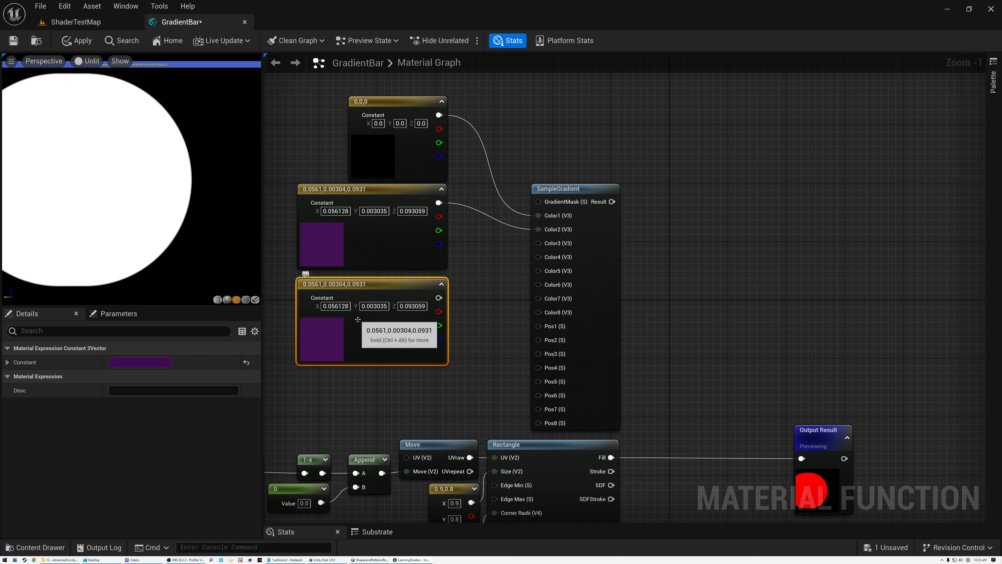
{"action": "left_click", "coordinate": [137, 364]}
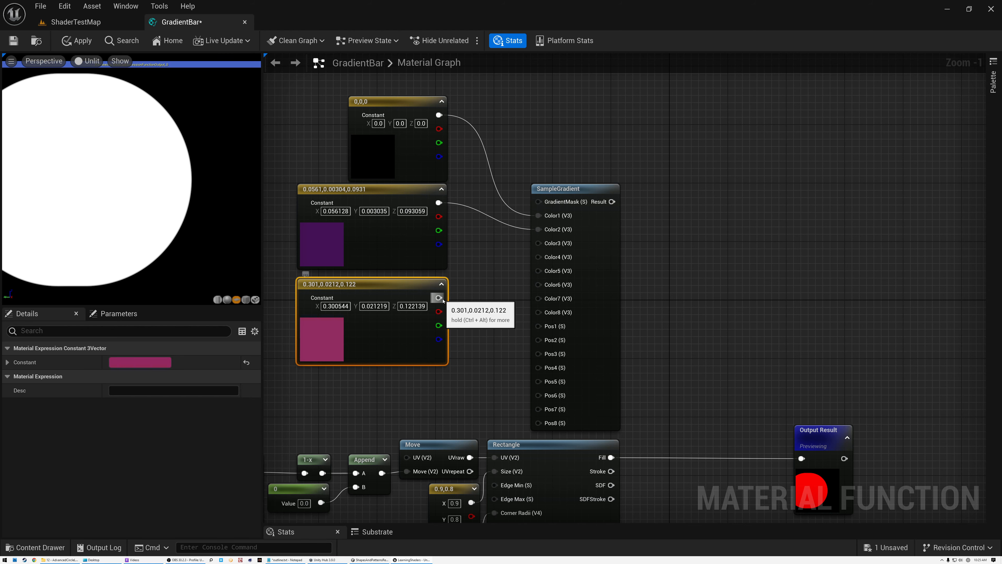
{"action": "left_click_drag", "start_coordinate": [443, 300], "coordinate": [540, 243]}
Duplicate the pink constant below it, set the copy to orange (0.760525, 0.171441, 0.039546) and connect it to Color4
{"action": "right_click_drag", "start_coordinate": [460, 241], "coordinate": [601, 334]}
{"action": "left_click_drag", "start_coordinate": [563, 212], "coordinate": [562, 168]}
{"action": "left_click_drag", "start_coordinate": [551, 283], "coordinate": [552, 239]}
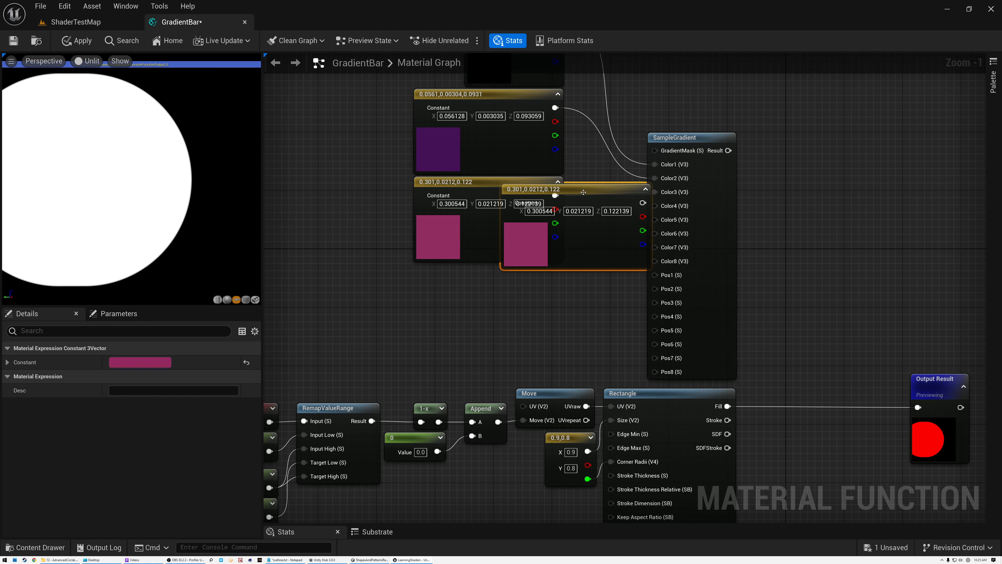
{"action": "left_click_drag", "start_coordinate": [582, 192], "coordinate": [495, 278]}
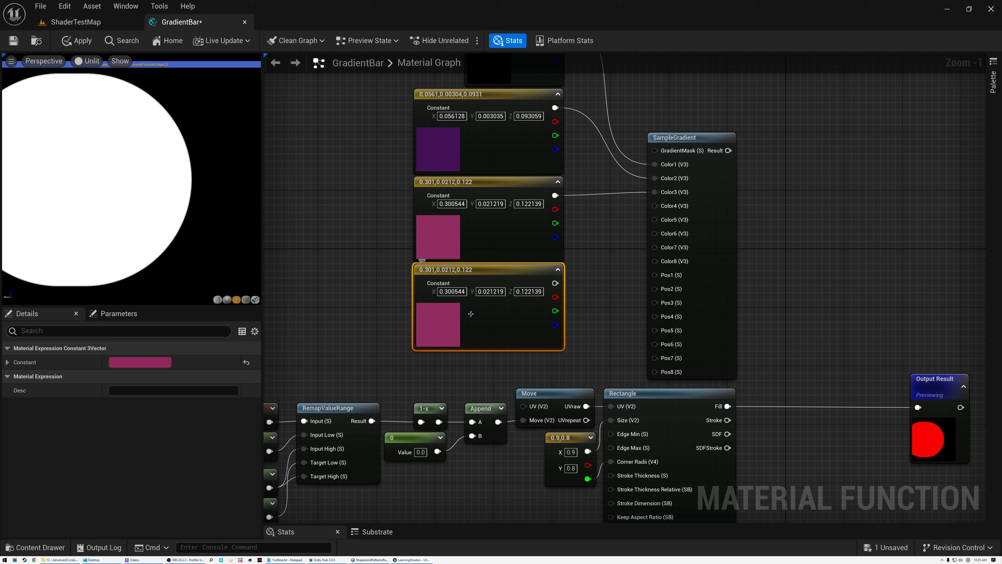
{"action": "left_click", "coordinate": [146, 363]}
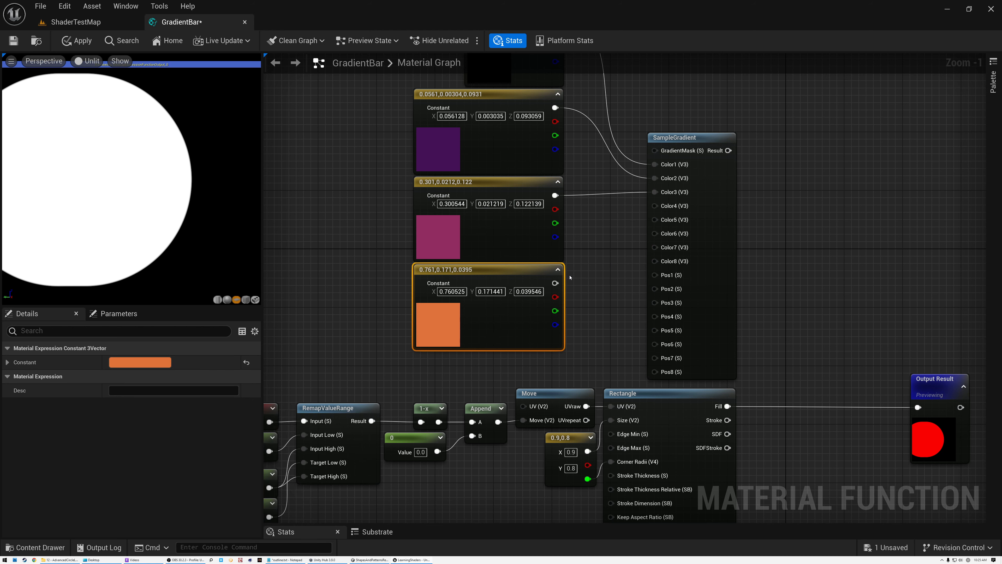
{"action": "left_click_drag", "start_coordinate": [555, 283], "coordinate": [655, 206]}
Move the four colour constants together further up to free space beside SampleGradient's position inputs
{"action": "right_click_drag", "start_coordinate": [605, 196], "coordinate": [640, 314]}
{"action": "left_click_drag", "start_coordinate": [415, 183], "coordinate": [615, 430]}
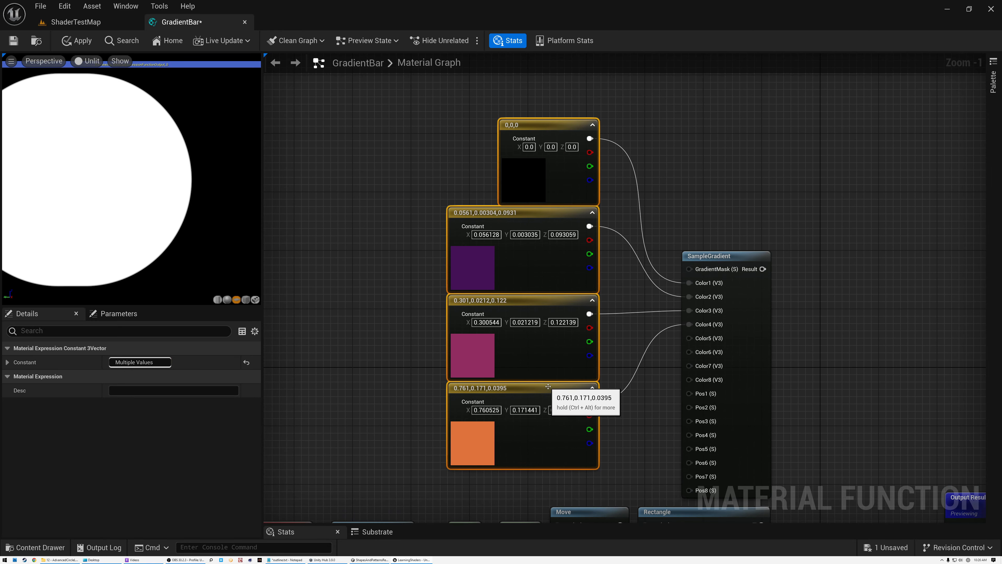
{"action": "left_click_drag", "start_coordinate": [549, 389], "coordinate": [528, 286]}
{"action": "left_click", "coordinate": [563, 425]}
Duplicate the orange constant below it, set the copy to pale yellow (hex sRGB FCFAA0FF) and connect it to Color5
{"action": "left_click", "coordinate": [482, 283]}
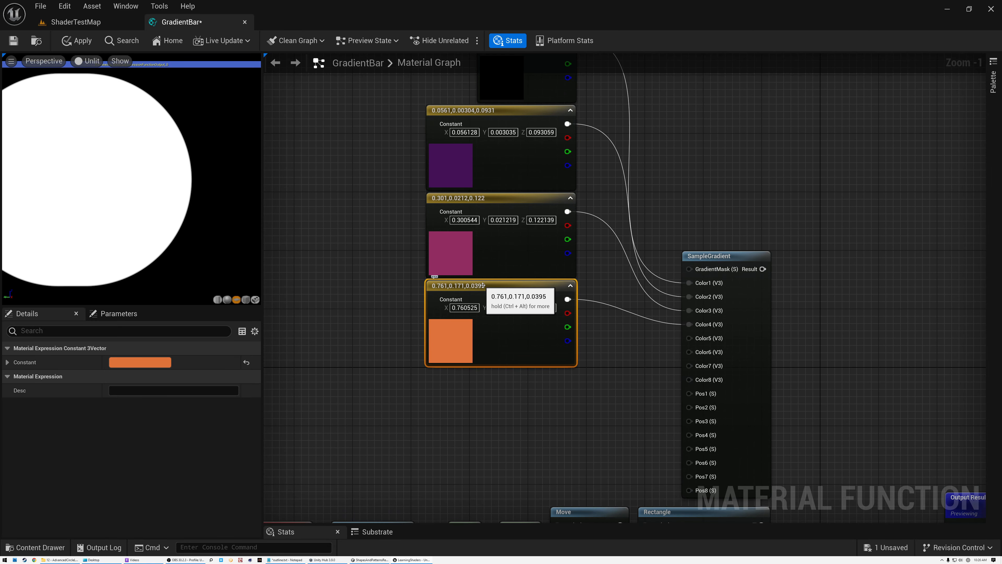
{"action": "key", "text": "ctrl+w"}
{"action": "left_click_drag", "start_coordinate": [588, 284], "coordinate": [539, 378]}
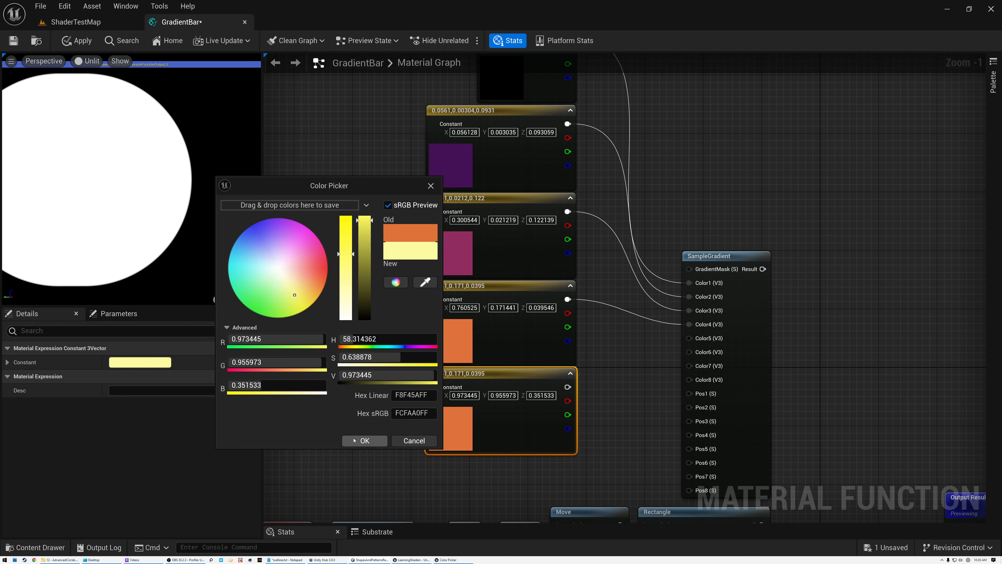
{"action": "left_click", "coordinate": [365, 439]}
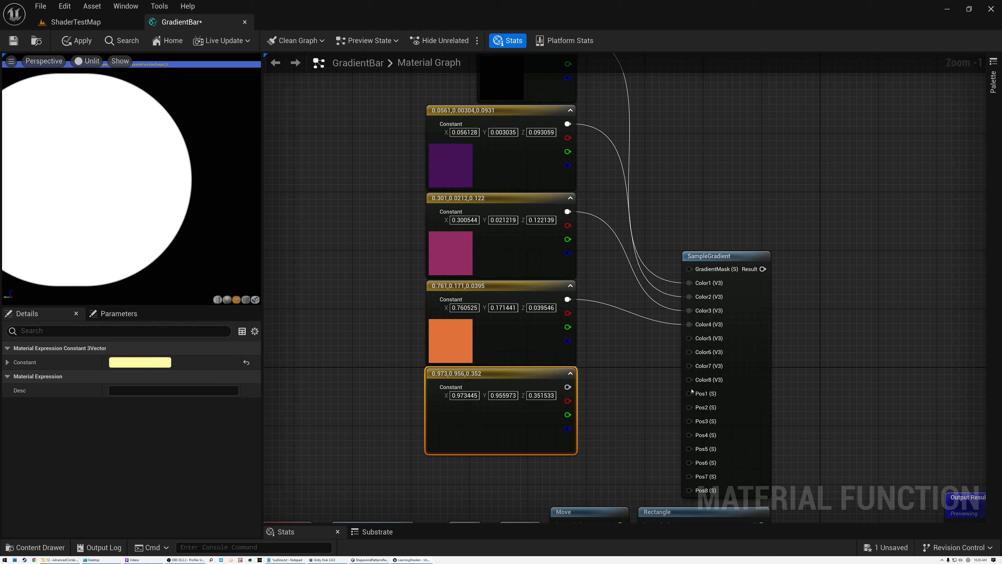
{"action": "left_click_drag", "start_coordinate": [568, 387], "coordinate": [689, 339]}
Add a scalar constant of 0 below the yellow constant and connect it to SampleGradient's Pos1
{"action": "right_click_drag", "start_coordinate": [600, 264], "coordinate": [592, 331]}
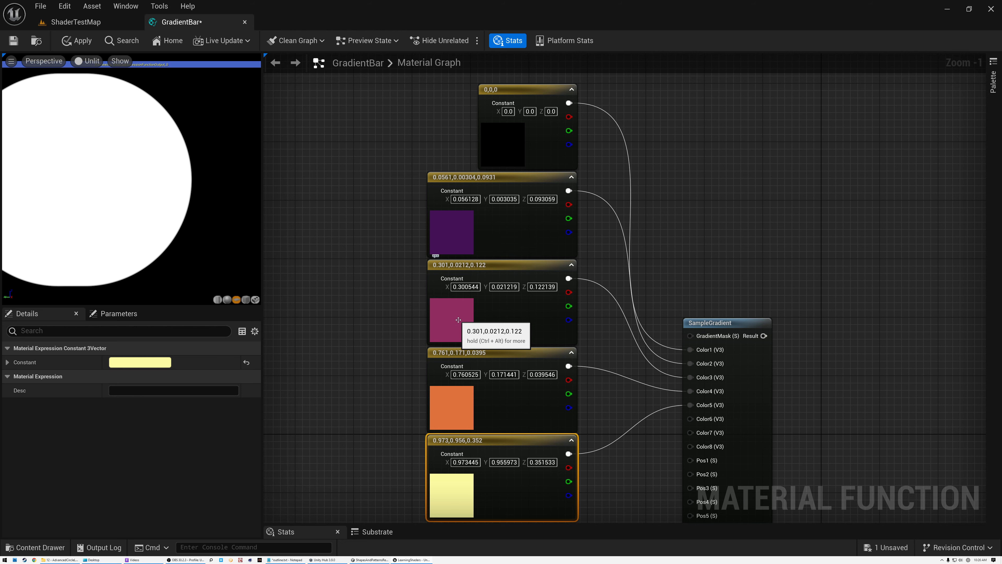
{"action": "right_click_drag", "start_coordinate": [621, 346], "coordinate": [546, 232]}
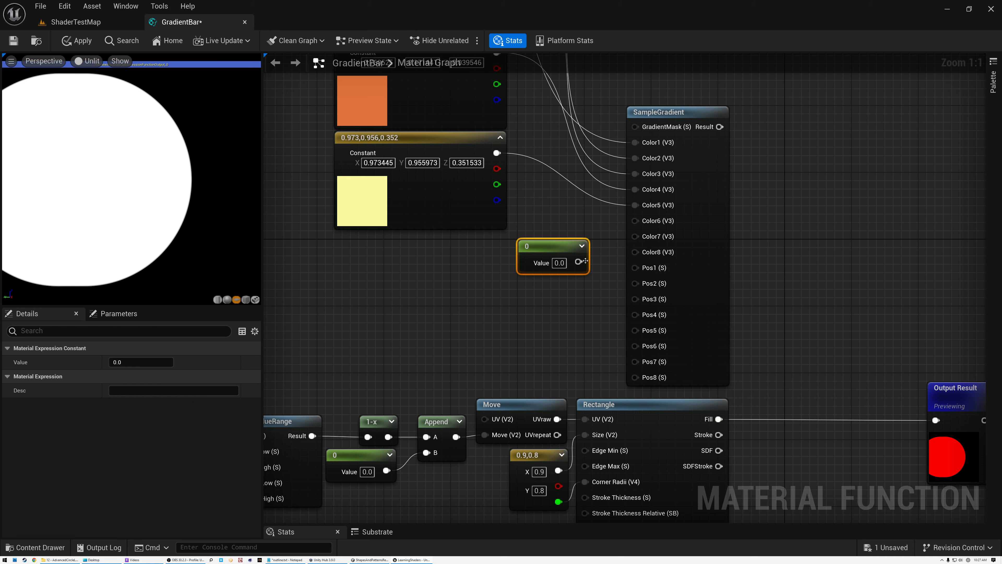
{"action": "left_click_drag", "start_coordinate": [579, 261], "coordinate": [634, 268]}
{"action": "left_click_drag", "start_coordinate": [542, 242], "coordinate": [551, 225]}
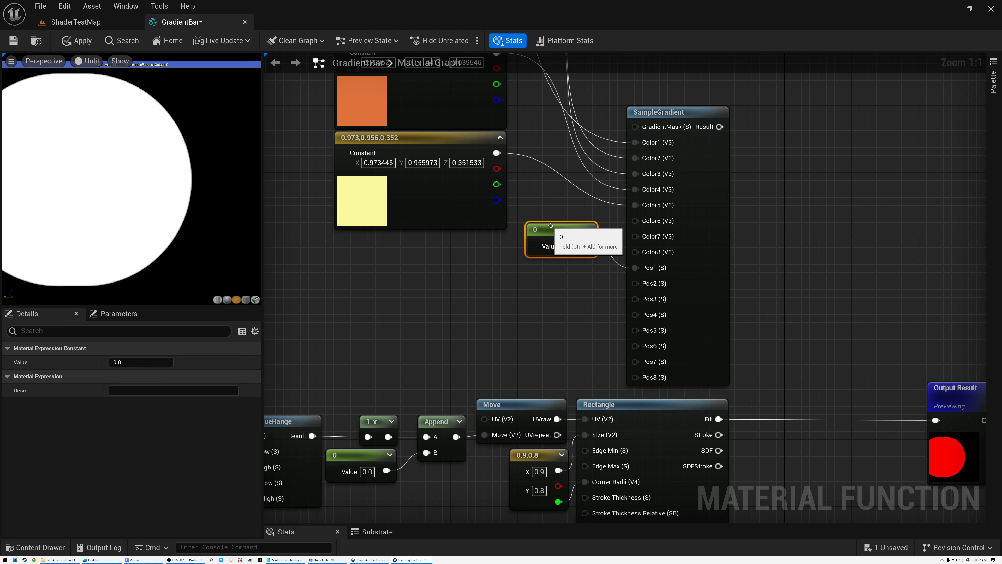
Duplicate the 0 constant, connect the copy to Pos2 and set its value to 0.25
{"action": "key", "text": "ctrl+d"}
{"action": "left_click_drag", "start_coordinate": [595, 287], "coordinate": [635, 288]}
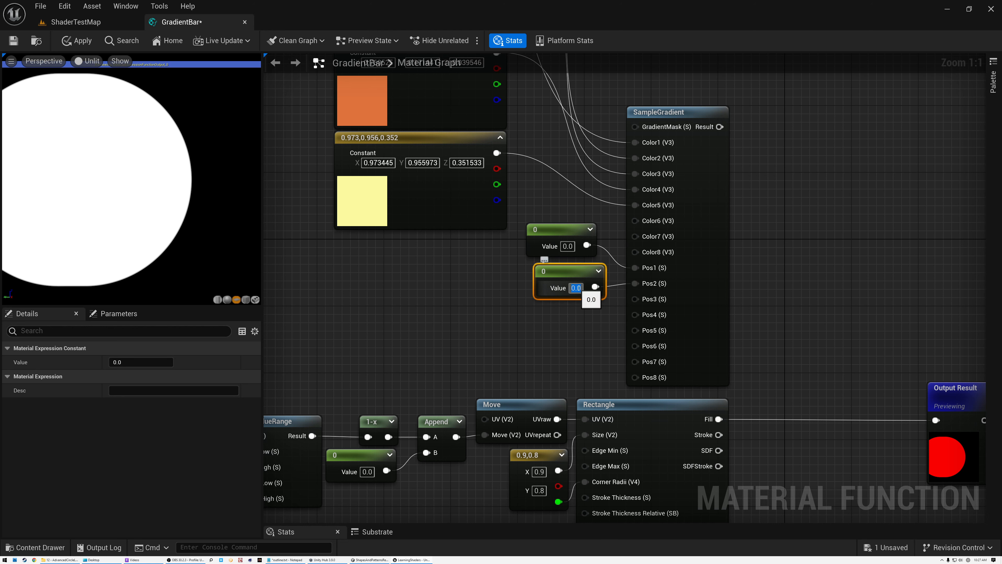
{"action": "type", "text": "0.25"}
{"action": "key", "text": "Return"}
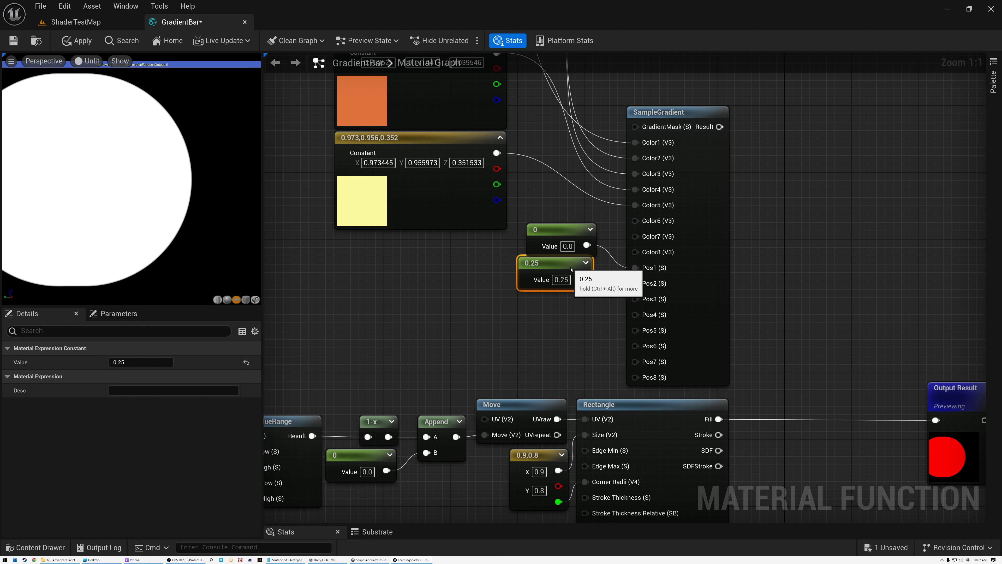
Place another copy of the 0 constant below 0.25, set it to 0.5 and connect it to Pos3
{"action": "left_click_drag", "start_coordinate": [563, 230], "coordinate": [555, 214]}
{"action": "key", "text": "ctrl+d"}
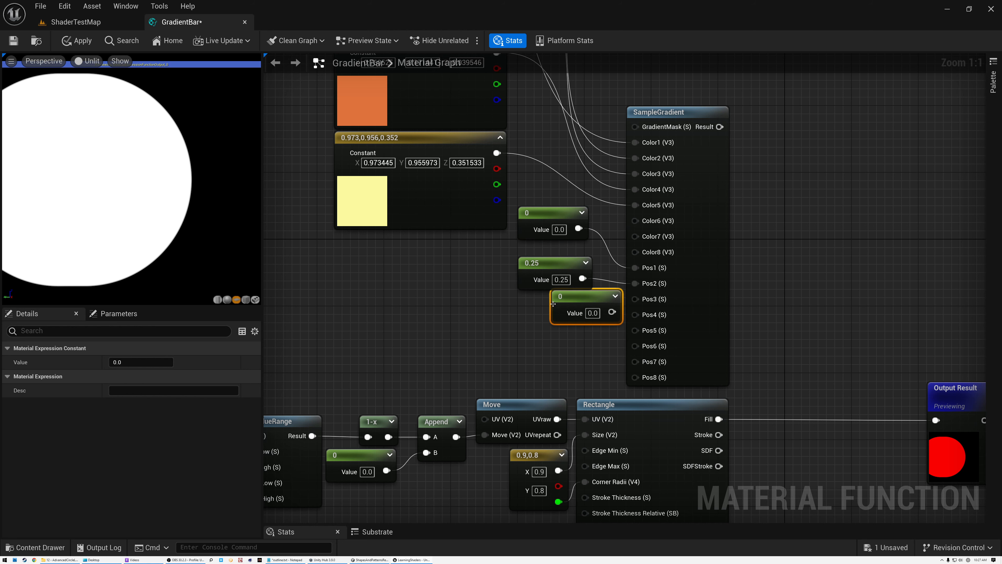
{"action": "left_click_drag", "start_coordinate": [552, 304], "coordinate": [519, 312]}
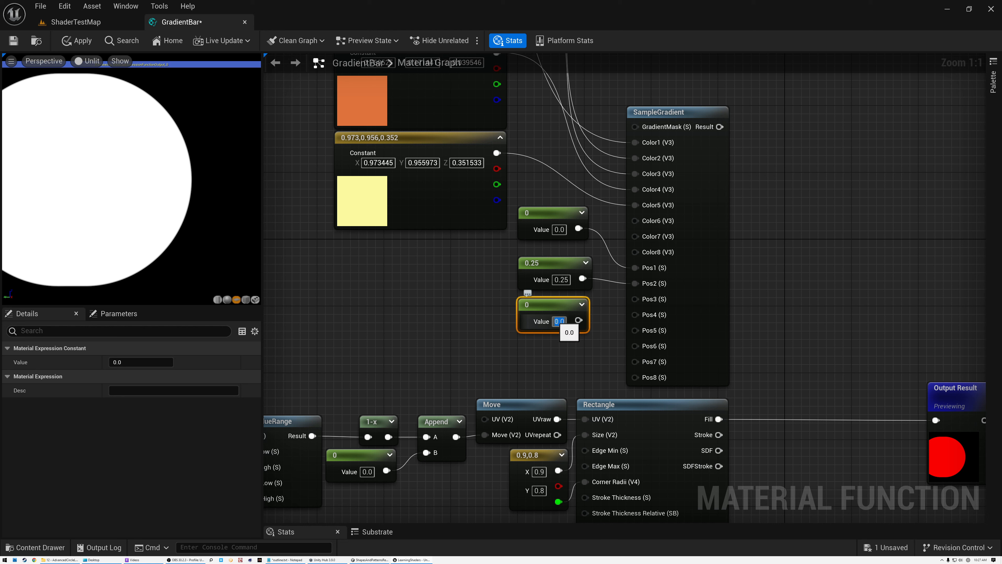
{"action": "type", "text": "0.5"}
{"action": "key", "text": "Return"}
{"action": "left_click_drag", "start_coordinate": [579, 320], "coordinate": [635, 298]}
Duplicate the 0.5 constant as 0.75 for Pos4, and stack the four position constants closely in a column
{"action": "key", "text": "ctrl+d"}
{"action": "left_click_drag", "start_coordinate": [560, 312], "coordinate": [636, 315]}
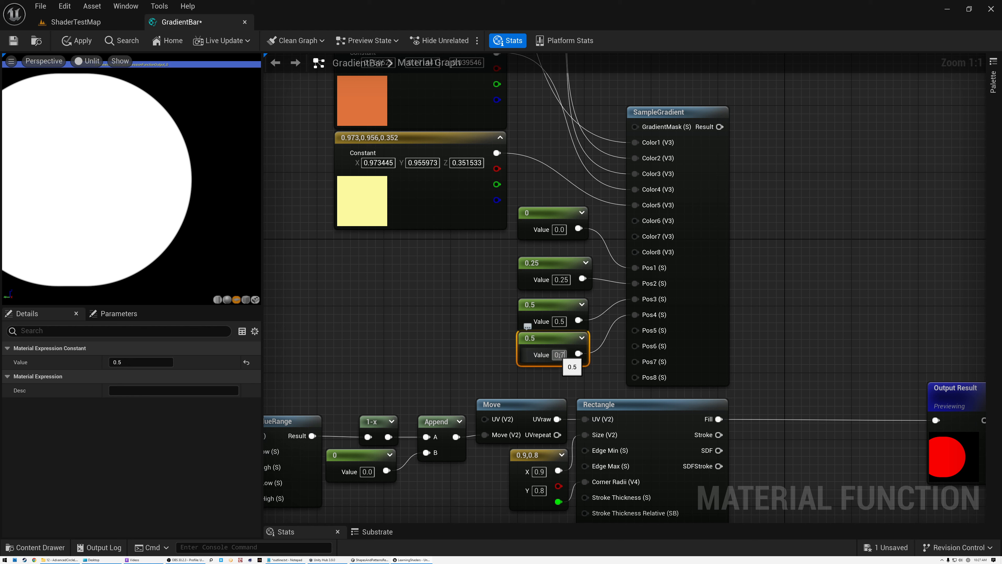
{"action": "left_click_drag", "start_coordinate": [559, 262], "coordinate": [558, 246]}
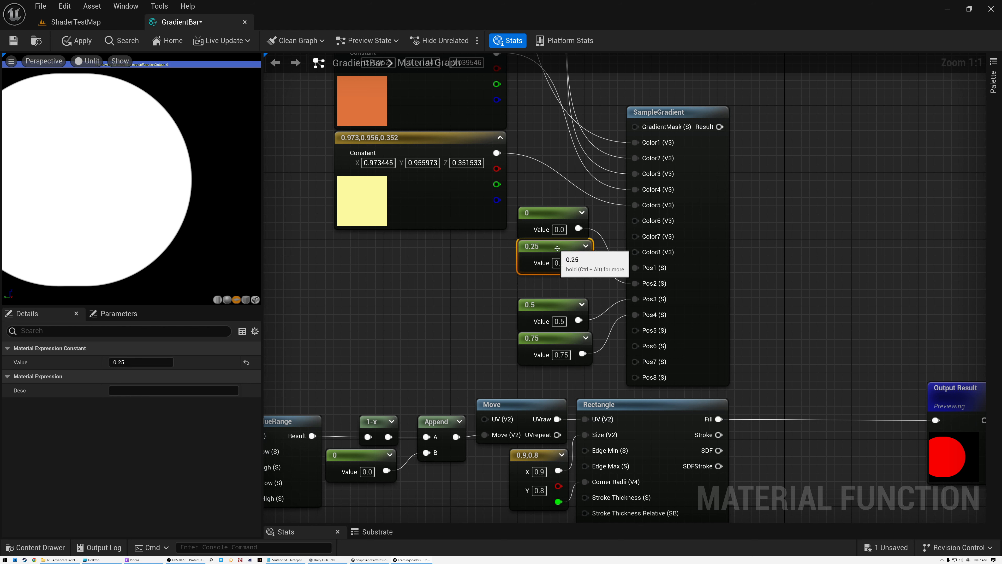
{"action": "left_click_drag", "start_coordinate": [559, 305], "coordinate": [558, 280]}
{"action": "left_click_drag", "start_coordinate": [556, 333], "coordinate": [554, 312]}
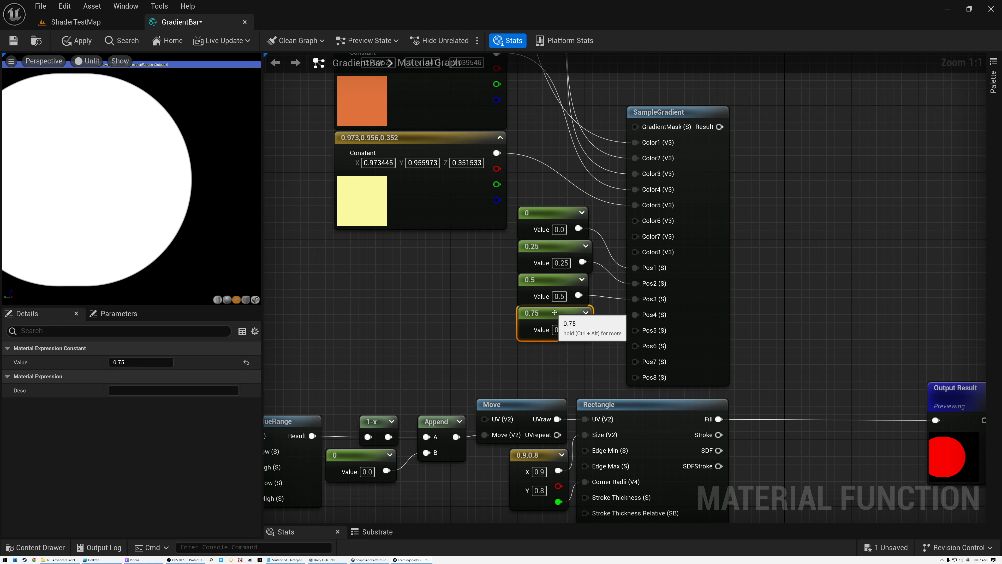
Duplicate the 0.75 constant below it, connect the copy to Pos5 and set its value to 1
{"action": "key", "text": "ctrl+d"}
{"action": "left_click_drag", "start_coordinate": [595, 314], "coordinate": [634, 330]}
{"action": "left_click", "coordinate": [557, 363]}
{"action": "type", "text": "1"}
{"action": "key", "text": "Return"}
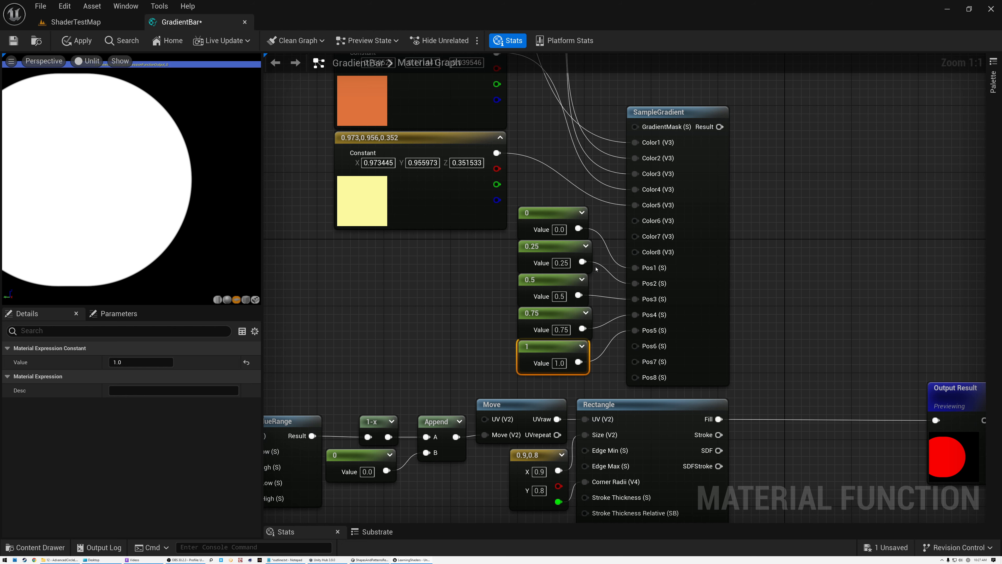
Review the five colour constants from black to yellow, SampleGradient's GradientMask input and the column of position constants
{"action": "scroll", "coordinate": [589, 257], "scroll_direction": "down", "scroll_amount": 3}
{"action": "right_click_drag", "start_coordinate": [566, 191], "coordinate": [590, 370]}
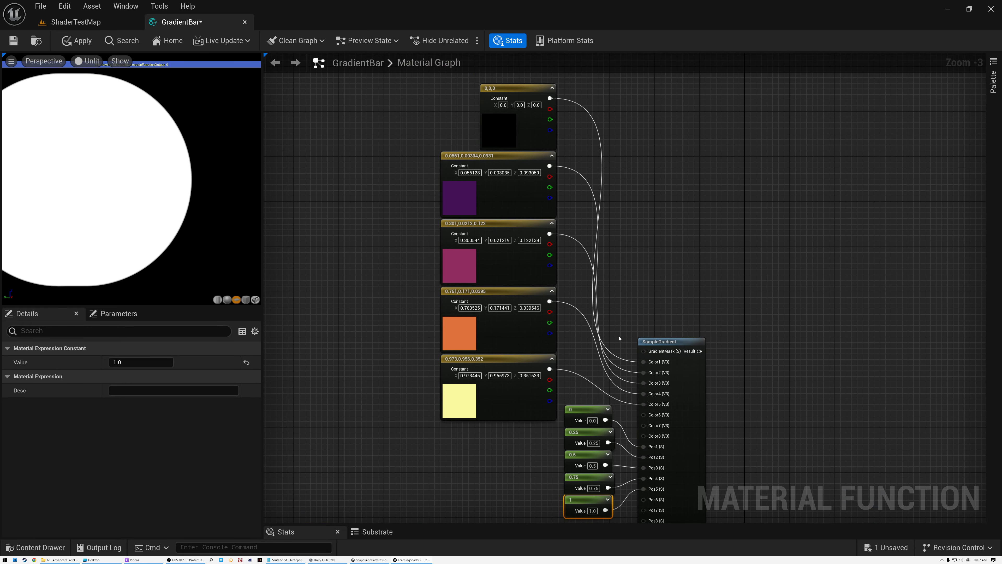
{"action": "left_click", "coordinate": [511, 141]}
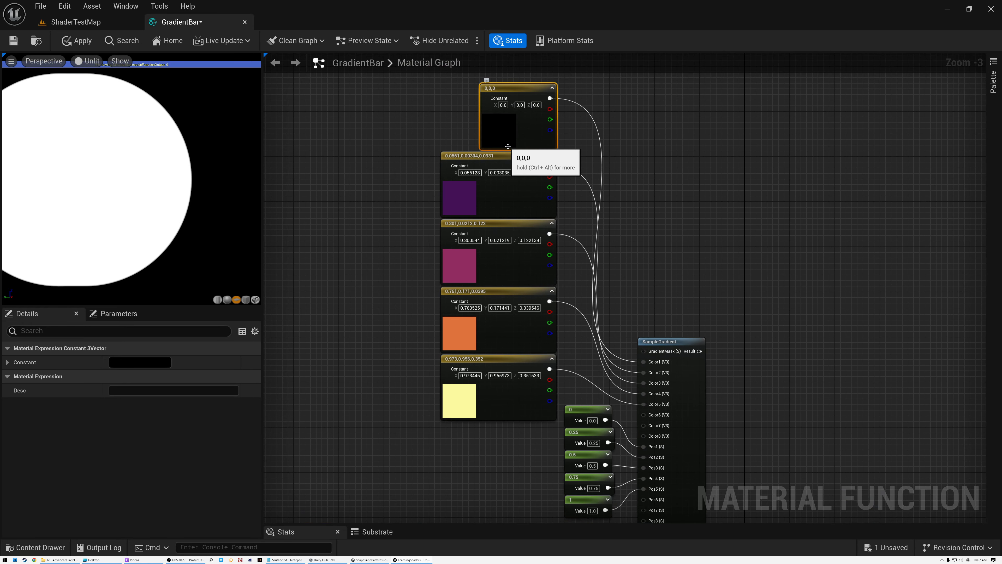
{"action": "left_click", "coordinate": [463, 156]}
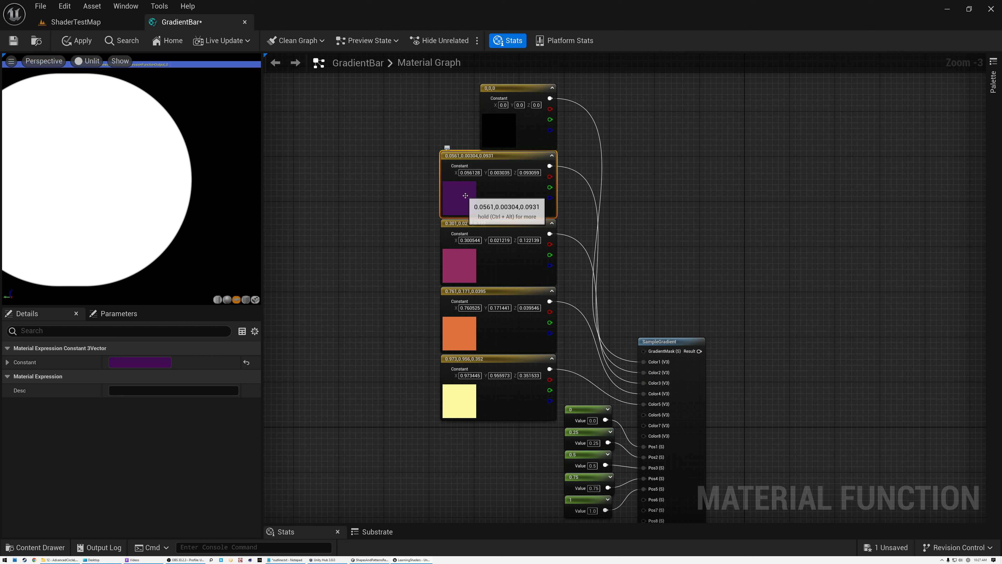
{"action": "left_click", "coordinate": [471, 281]}
{"action": "left_click", "coordinate": [463, 293]}
{"action": "left_click", "coordinate": [465, 359]}
{"action": "right_click_drag", "start_coordinate": [478, 403], "coordinate": [571, 335]}
{"action": "scroll", "coordinate": [705, 247], "scroll_direction": "up", "scroll_amount": 6}
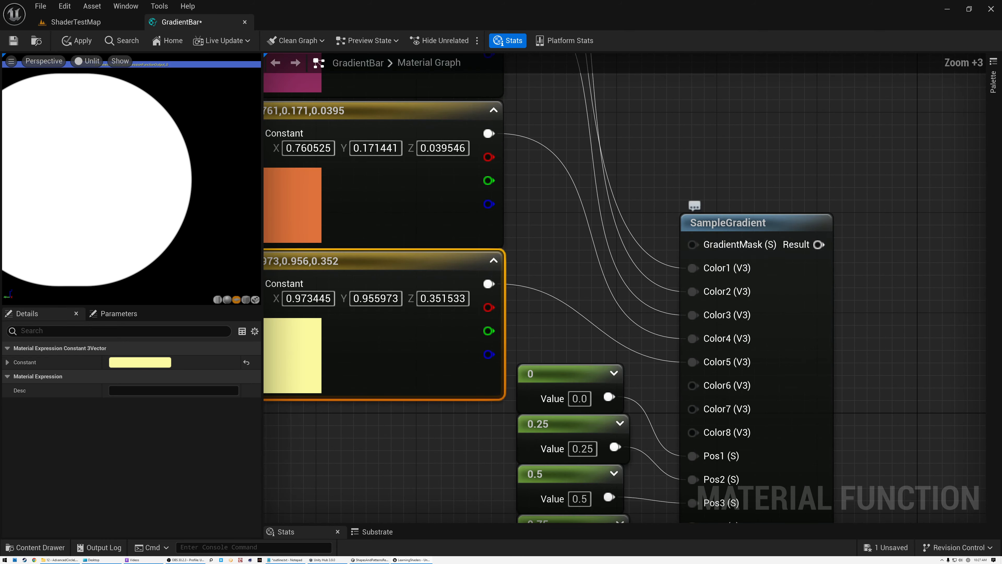
{"action": "scroll", "coordinate": [725, 253], "scroll_direction": "down", "scroll_amount": 6}
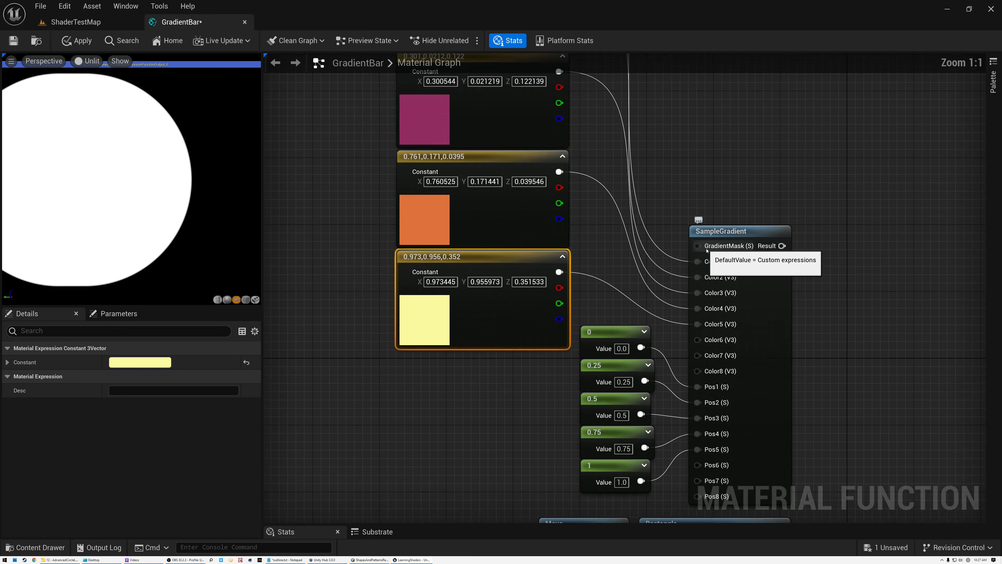
{"action": "right_click_drag", "start_coordinate": [671, 269], "coordinate": [648, 299]}
{"action": "left_click_drag", "start_coordinate": [586, 339], "coordinate": [648, 461]}
Add a LinearGradient node beside the yellow constant and connect its UGradient output to SampleGradient's GradientMask
{"action": "right_click", "coordinate": [380, 306]}
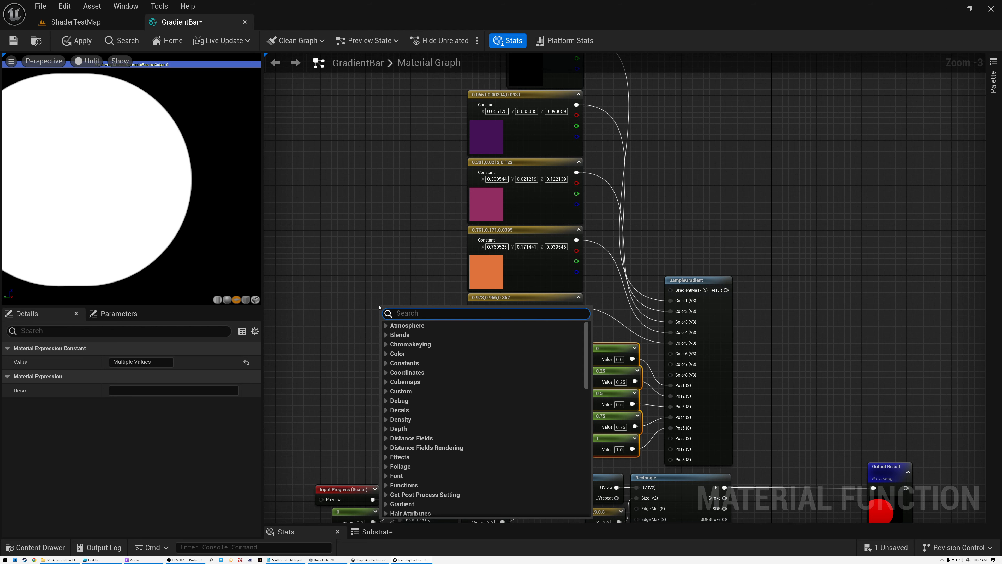
{"action": "type", "text": "linbe"}
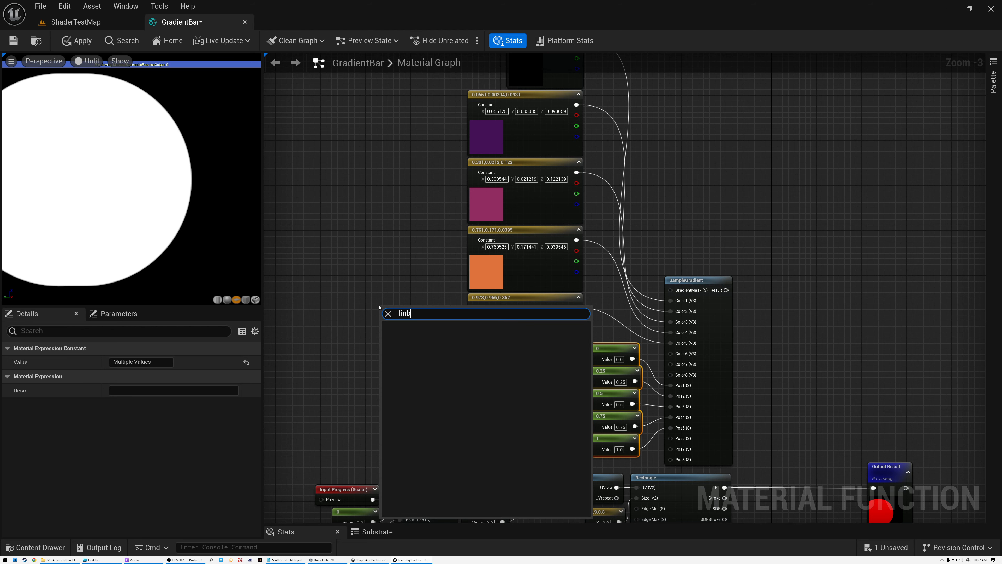
{"action": "key", "text": "BackSpace"}
{"action": "type", "text": "ear"}
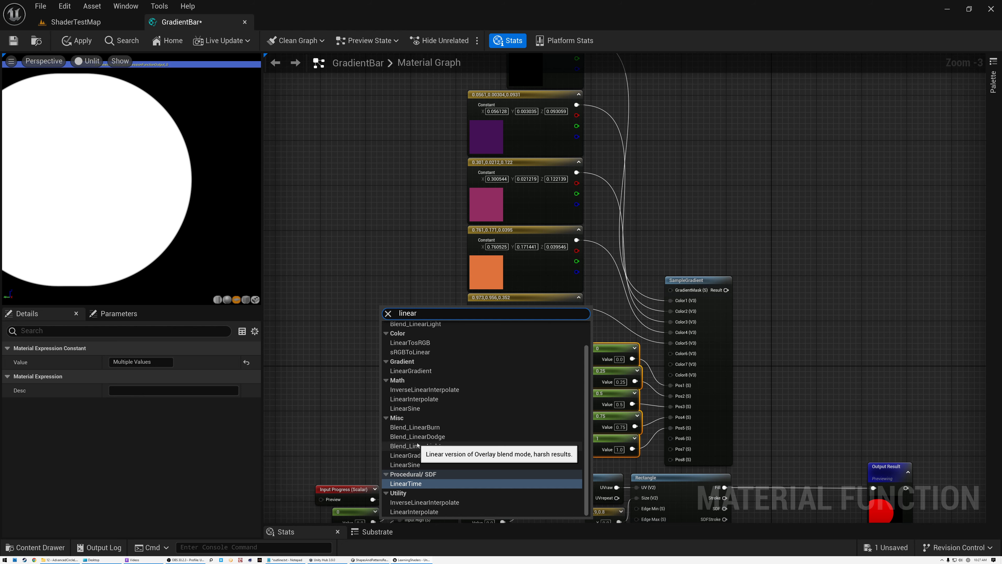
{"action": "left_click", "coordinate": [414, 371]}
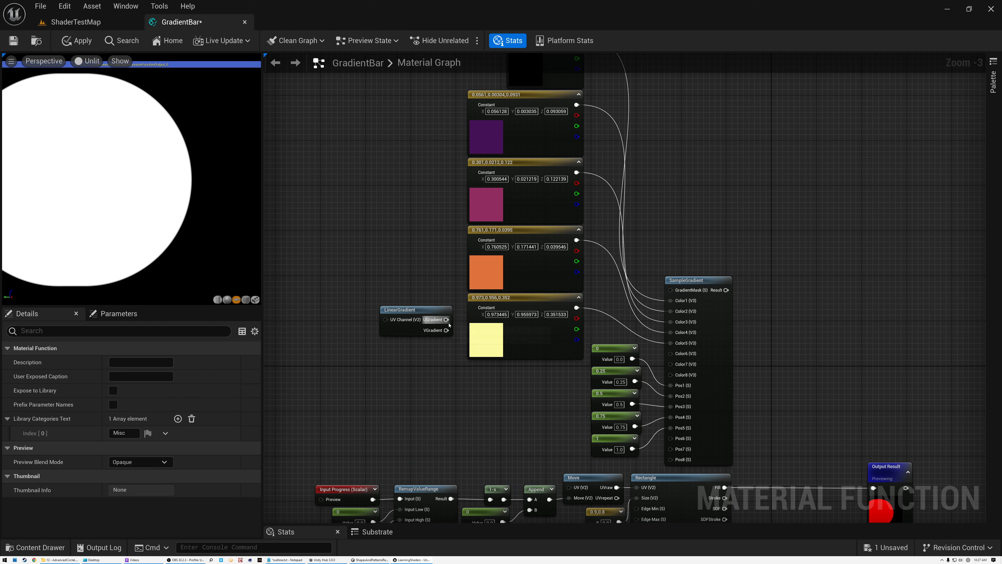
{"action": "scroll", "coordinate": [426, 318], "scroll_direction": "up", "scroll_amount": 5}
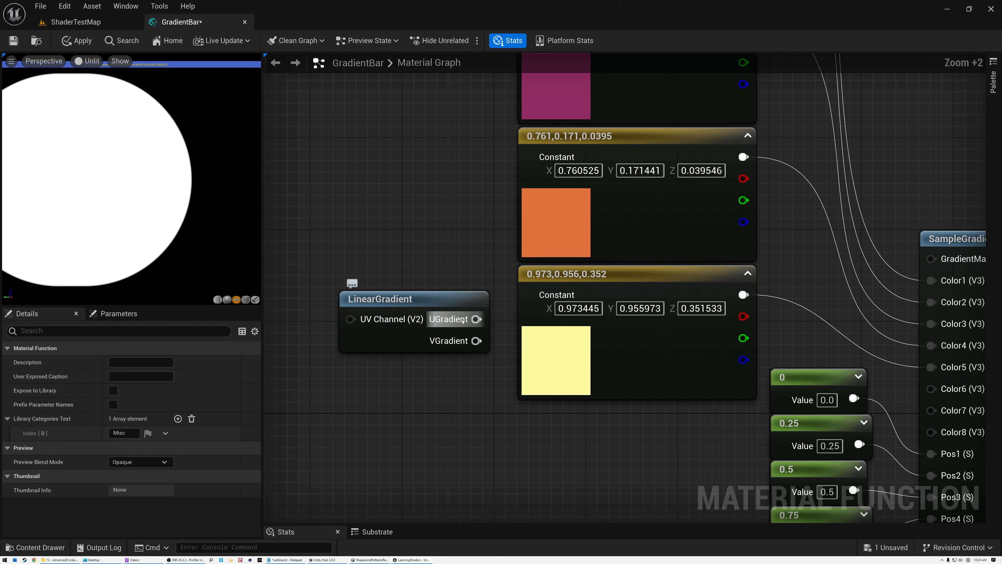
{"action": "left_click_drag", "start_coordinate": [476, 319], "coordinate": [930, 259]}
{"action": "scroll", "coordinate": [907, 252], "scroll_direction": "down", "scroll_amount": 3}
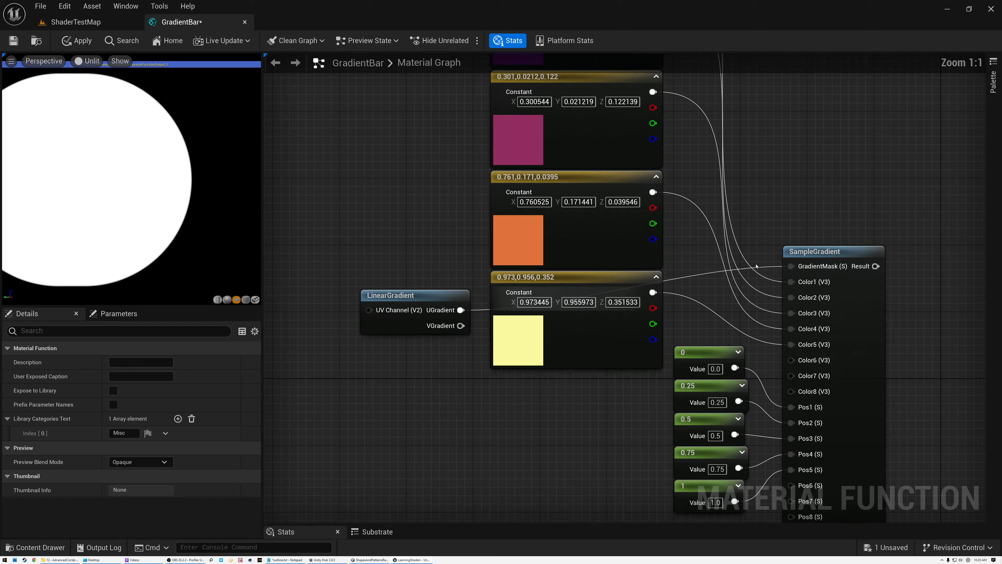
Connect SampleGradient's Result to Output Result in place of the Rectangle's Fill
{"action": "right_click_drag", "start_coordinate": [734, 269], "coordinate": [453, 257]}
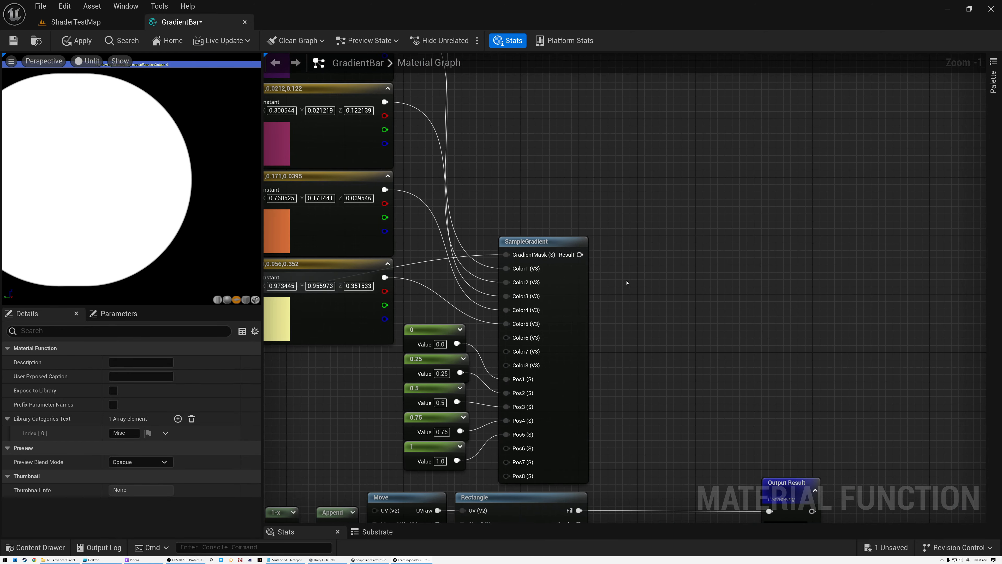
{"action": "right_click_drag", "start_coordinate": [626, 282], "coordinate": [595, 203]}
{"action": "left_click_drag", "start_coordinate": [548, 176], "coordinate": [738, 431]}
Inspect the previewed gradient, the position constant feeding Pos5 and the Rectangle chain below it
{"action": "right_click_drag", "start_coordinate": [202, 207], "coordinate": [202, 214]}
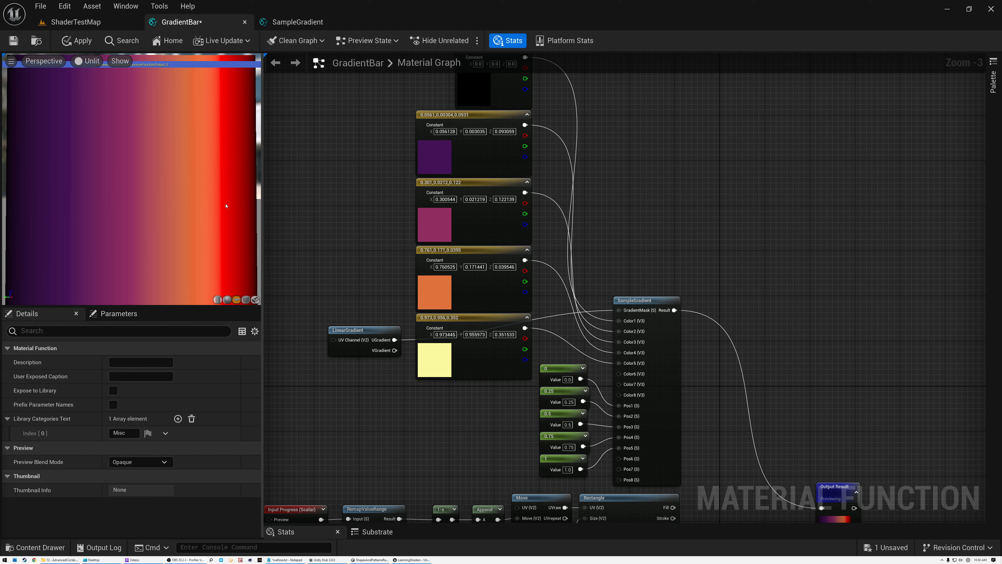
{"action": "left_click", "coordinate": [566, 457]}
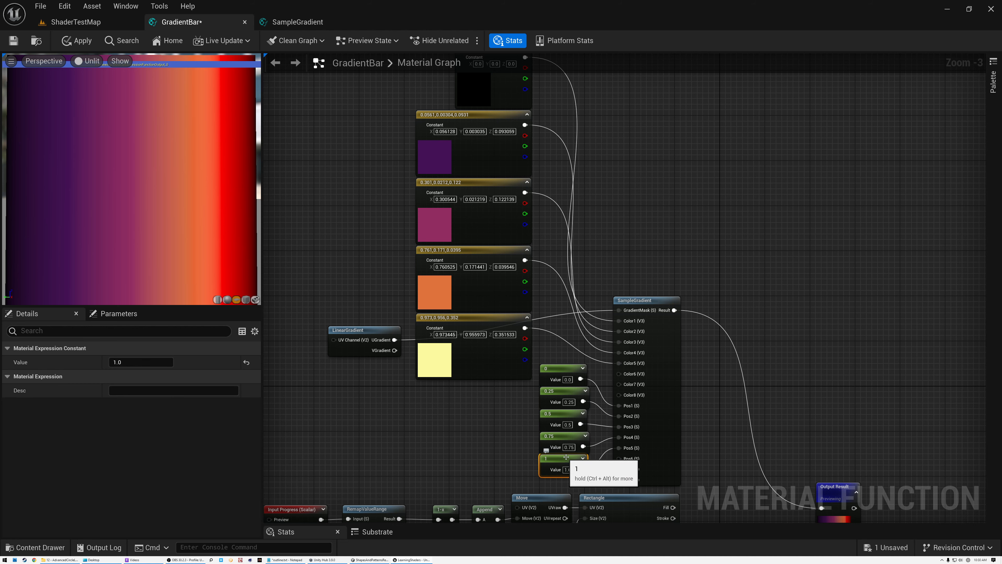
{"action": "right_click_drag", "start_coordinate": [549, 446], "coordinate": [548, 279]}
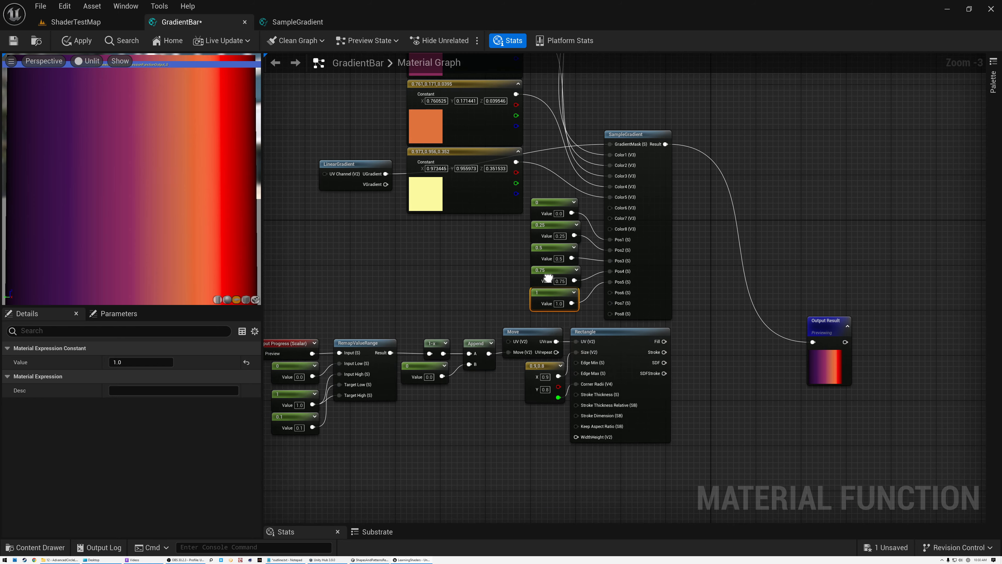
Connect the 1.0 position constant to SampleGradient's Pos6, Pos7 and Pos8 inputs as well
{"action": "scroll", "coordinate": [563, 291], "scroll_direction": "up", "scroll_amount": 7}
{"action": "left_click_drag", "start_coordinate": [585, 325], "coordinate": [679, 325]}
{"action": "left_click_drag", "start_coordinate": [586, 325], "coordinate": [678, 351]}
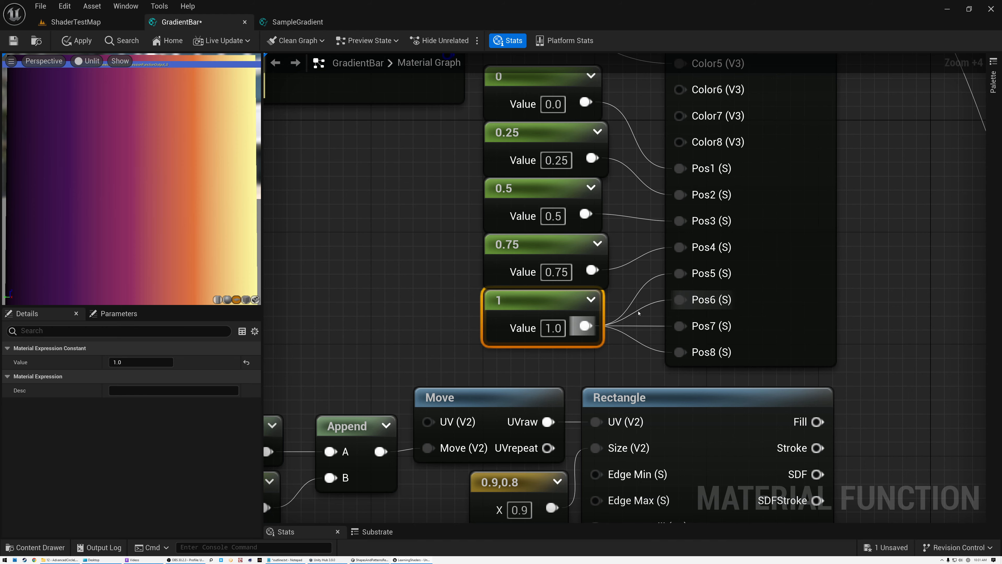
{"action": "scroll", "coordinate": [639, 323], "scroll_direction": "down", "scroll_amount": 2}
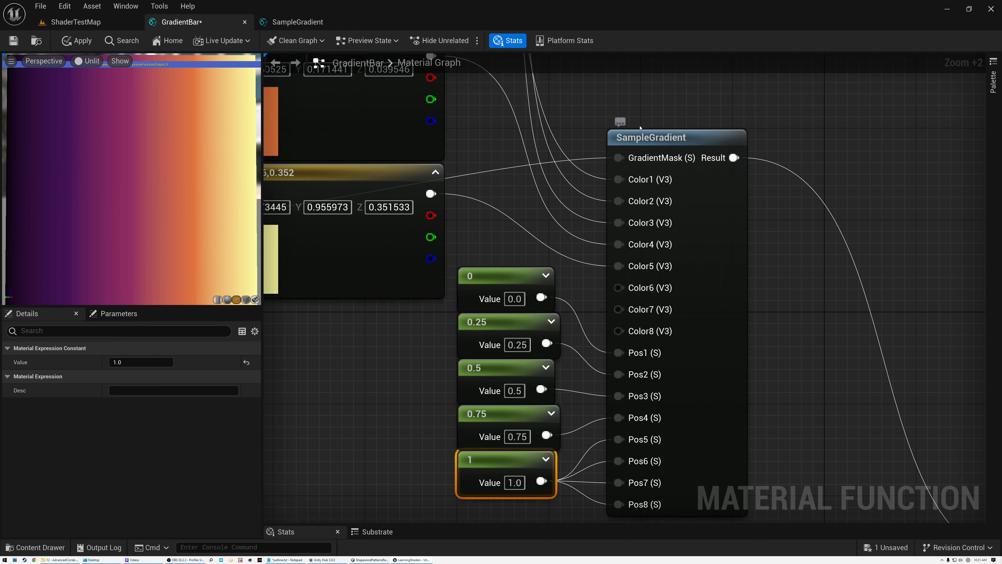
{"action": "left_click", "coordinate": [653, 137]}
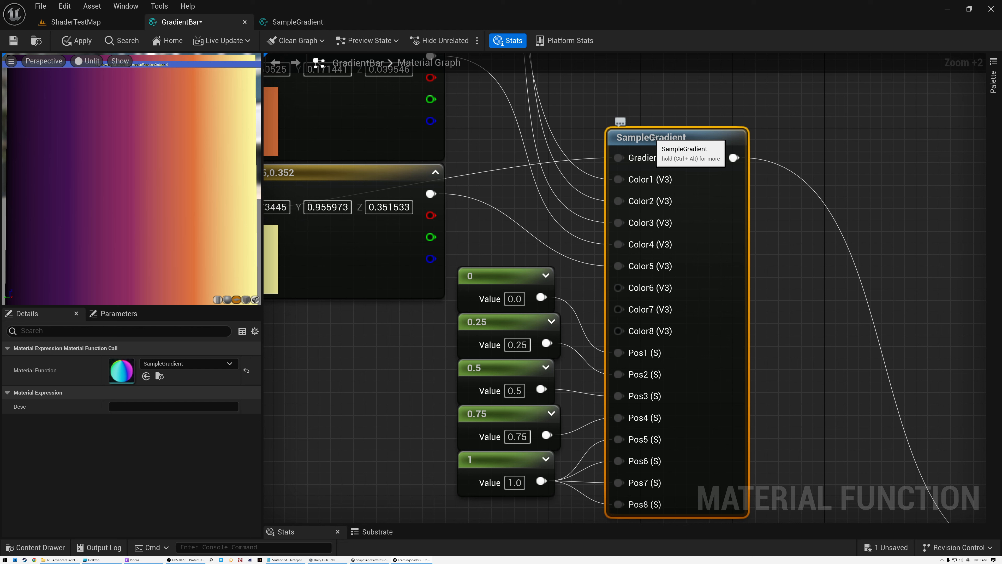
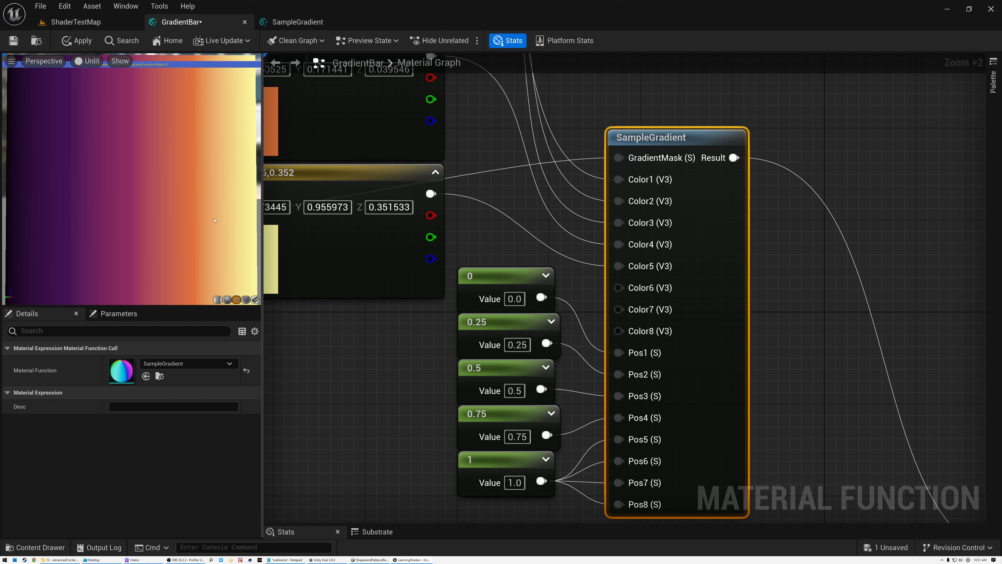
Add a LinearInterpolate node between SampleGradient and Output Result and set its A value to 0.2
{"action": "right_click_drag", "start_coordinate": [566, 258], "coordinate": [509, 233]}
{"action": "scroll", "coordinate": [509, 233], "scroll_direction": "down", "scroll_amount": 4}
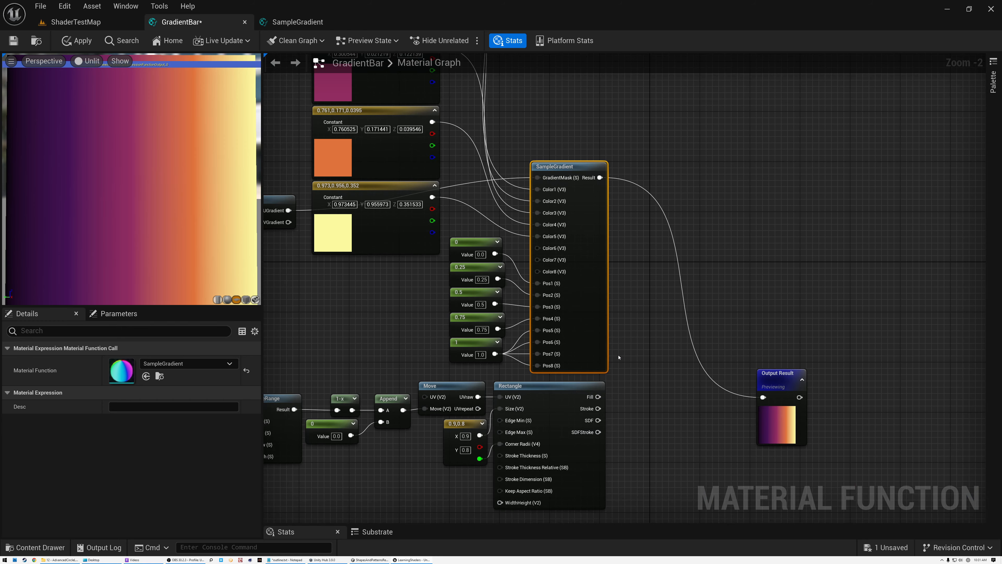
{"action": "left_click", "coordinate": [593, 390]}
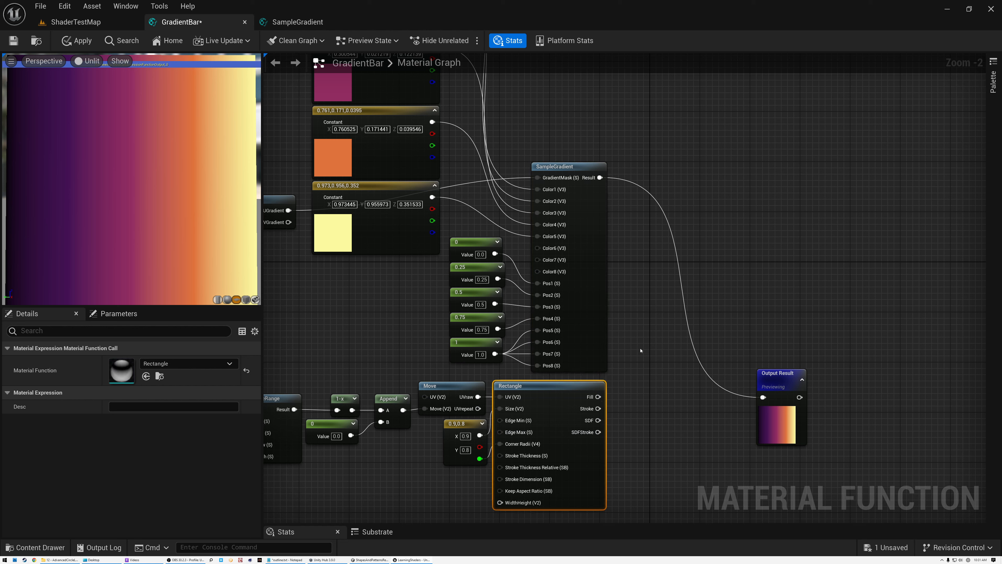
{"action": "right_click", "coordinate": [637, 314]}
{"action": "type", "text": "lerp"}
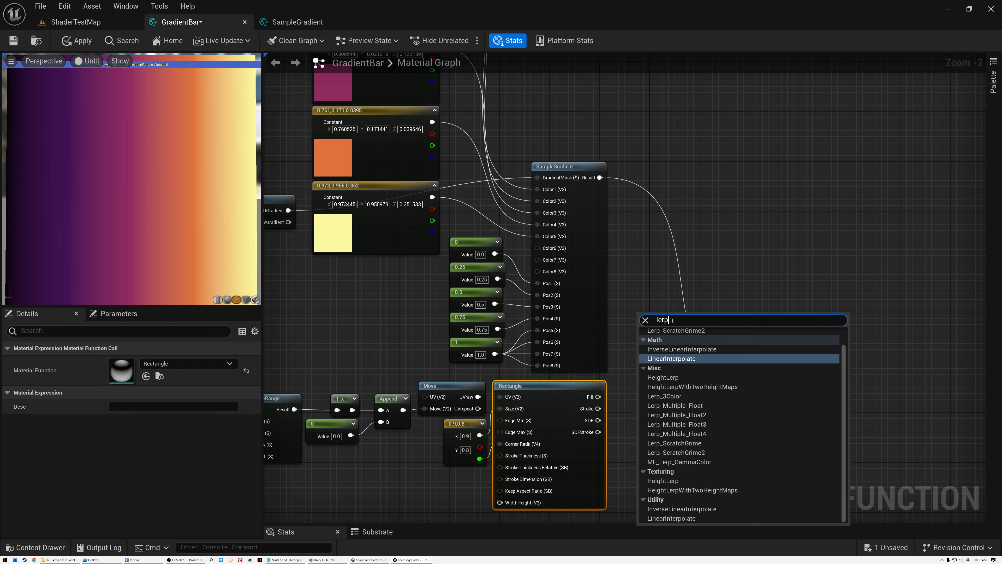
{"action": "left_click", "coordinate": [672, 358]}
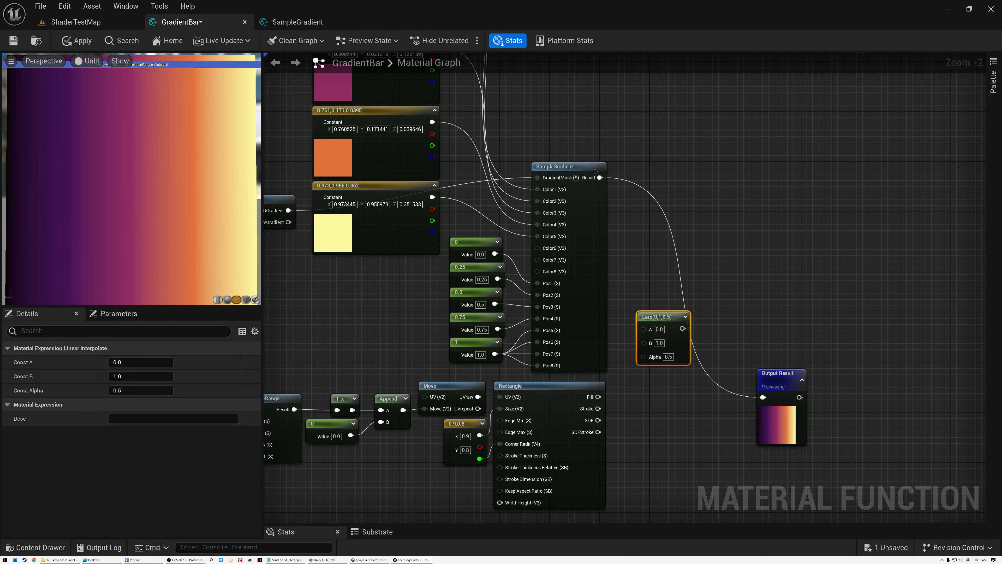
{"action": "left_click", "coordinate": [658, 329]}
{"action": "type", "text": "0.2"}
{"action": "key", "text": "Return"}
{"action": "left_click_drag", "start_coordinate": [664, 312], "coordinate": [690, 280]}
Connect SampleGradient's Result to the Lerp's B, the Rectangle's Fill to its Alpha, and the Lerp output to Output Result
{"action": "left_click_drag", "start_coordinate": [600, 177], "coordinate": [669, 312]}
{"action": "left_click_drag", "start_coordinate": [599, 397], "coordinate": [669, 324]}
{"action": "scroll", "coordinate": [538, 400], "scroll_direction": "up", "scroll_amount": 5}
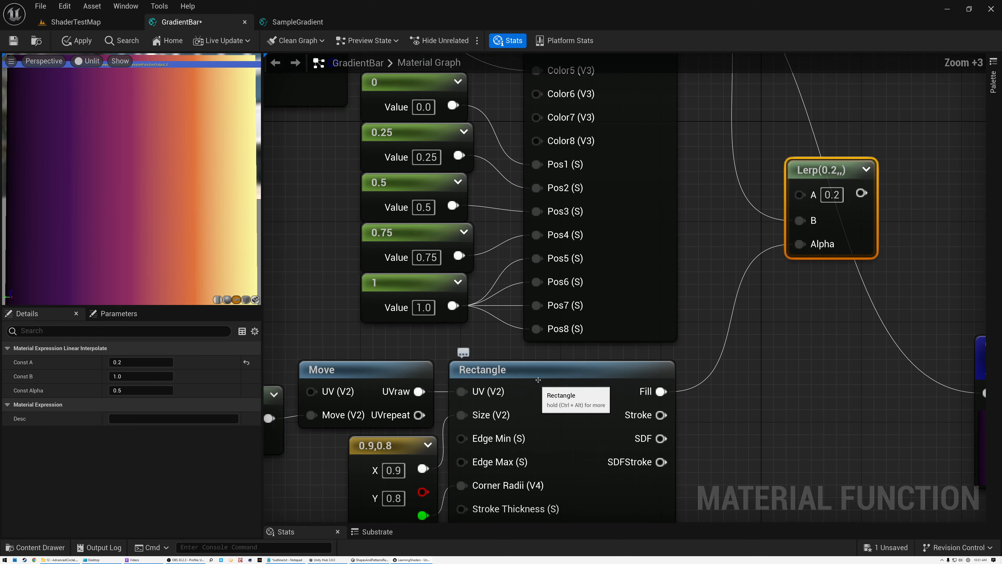
{"action": "scroll", "coordinate": [540, 399], "scroll_direction": "down", "scroll_amount": 3}
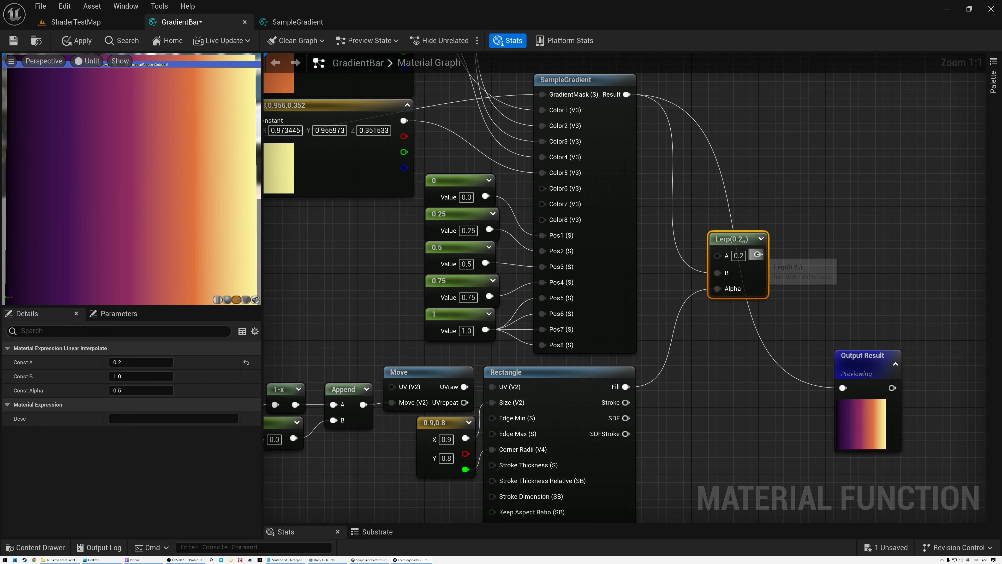
{"action": "left_click_drag", "start_coordinate": [757, 254], "coordinate": [842, 389]}
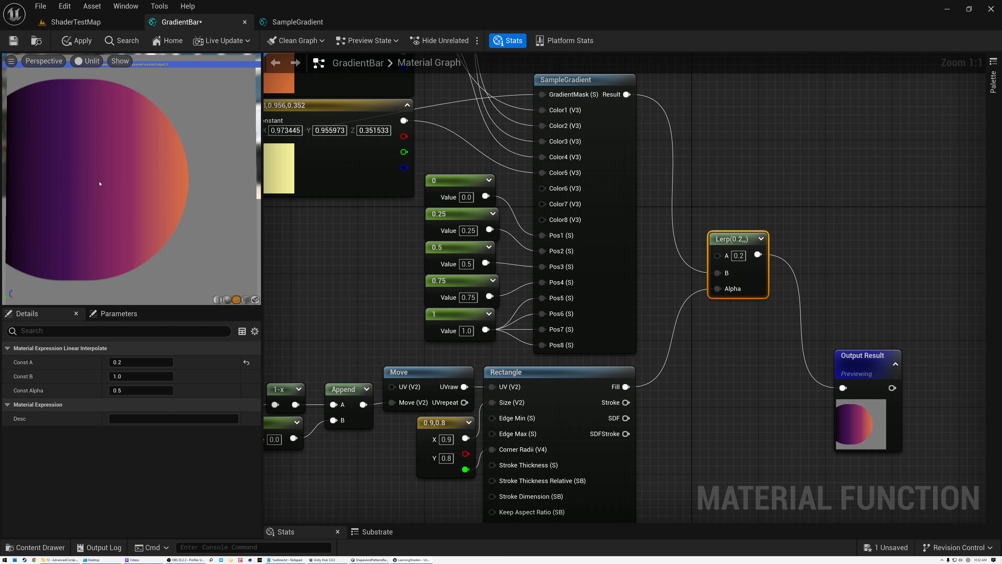
{"action": "scroll", "coordinate": [470, 277], "scroll_direction": "down", "scroll_amount": 5}
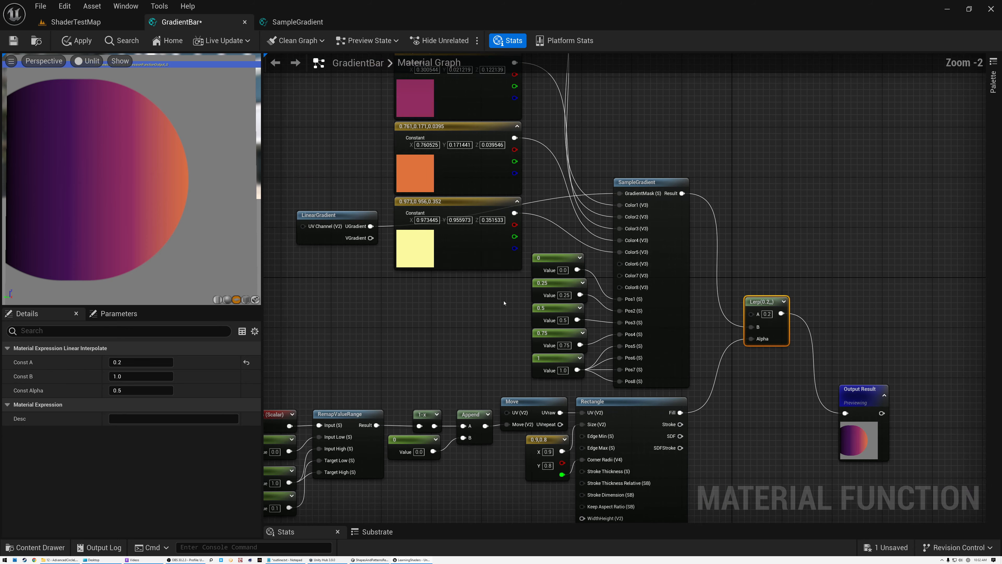
Test the Progress input's preview value at 0.0, 0.1 and 0.5 and return it to 0.75
{"action": "right_click_drag", "start_coordinate": [471, 308], "coordinate": [596, 268]}
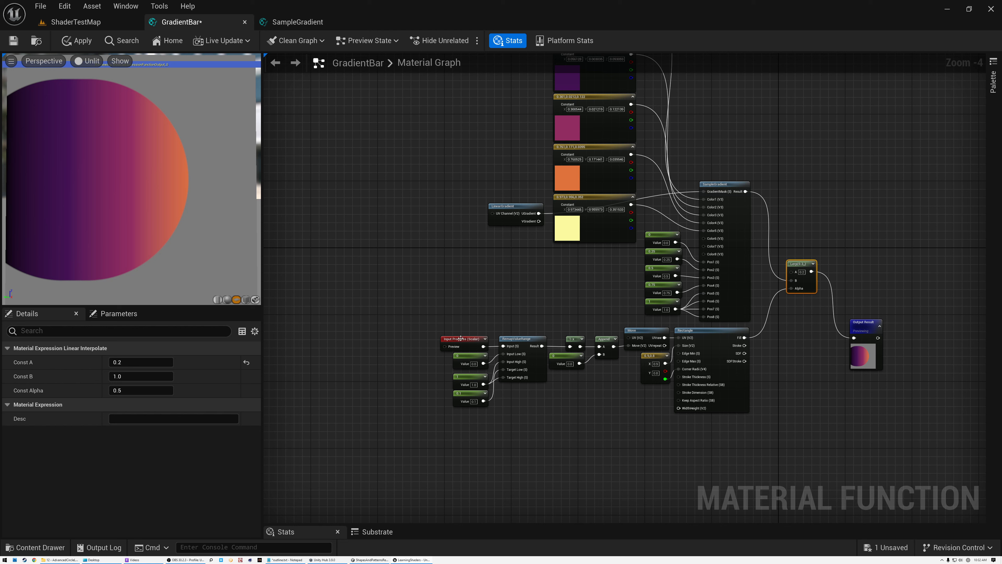
{"action": "left_click", "coordinate": [460, 339]}
{"action": "left_click", "coordinate": [127, 404]}
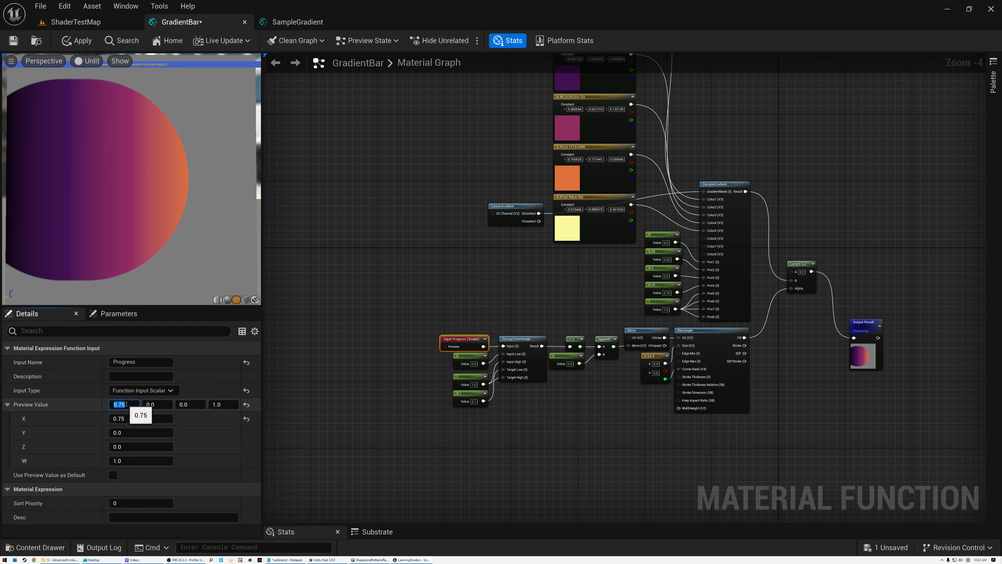
{"action": "type", "text": "09"}
{"action": "key", "text": "Return"}
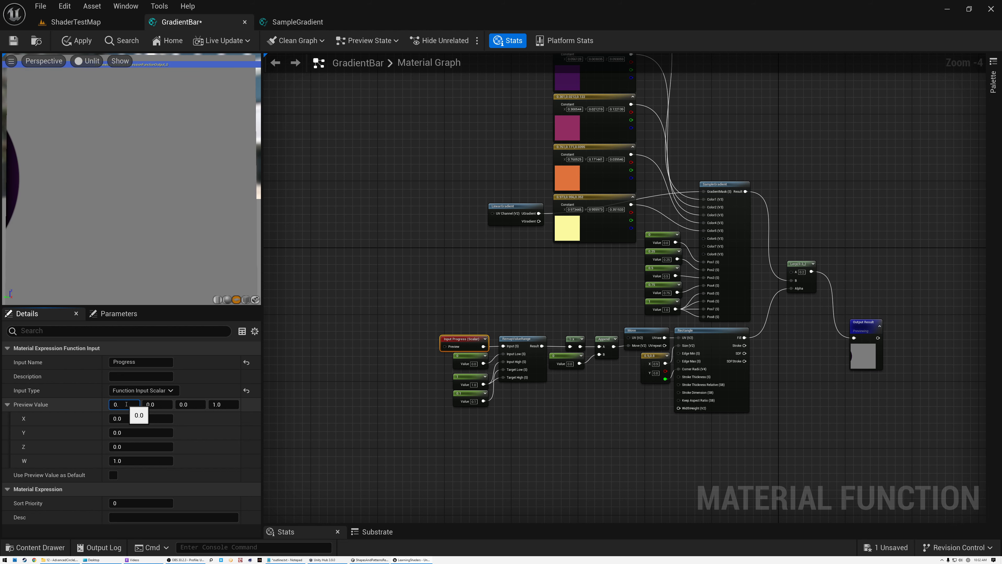
{"action": "type", "text": "0.1"}
{"action": "key", "text": "Return"}
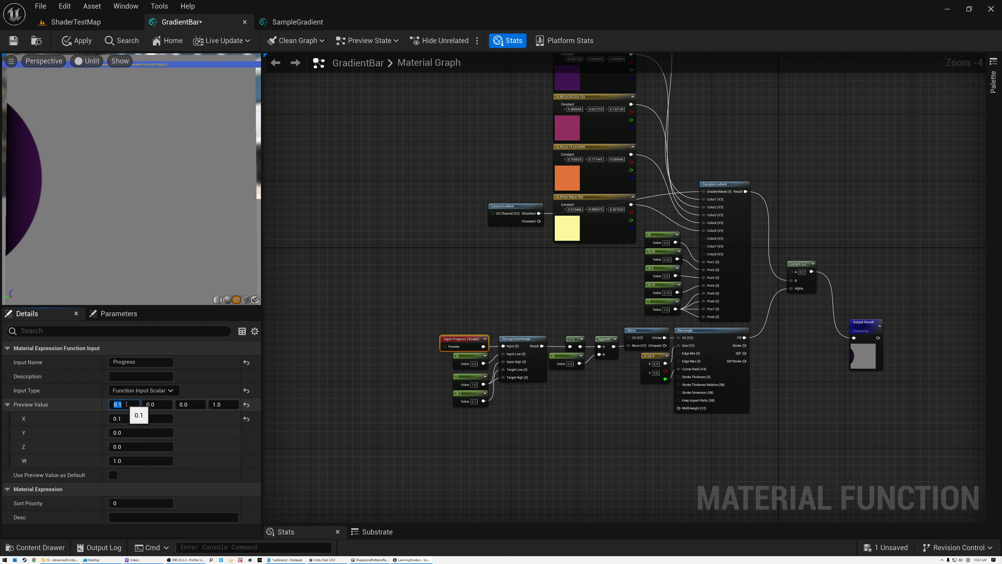
{"action": "type", "text": "0.5"}
{"action": "key", "text": "Return"}
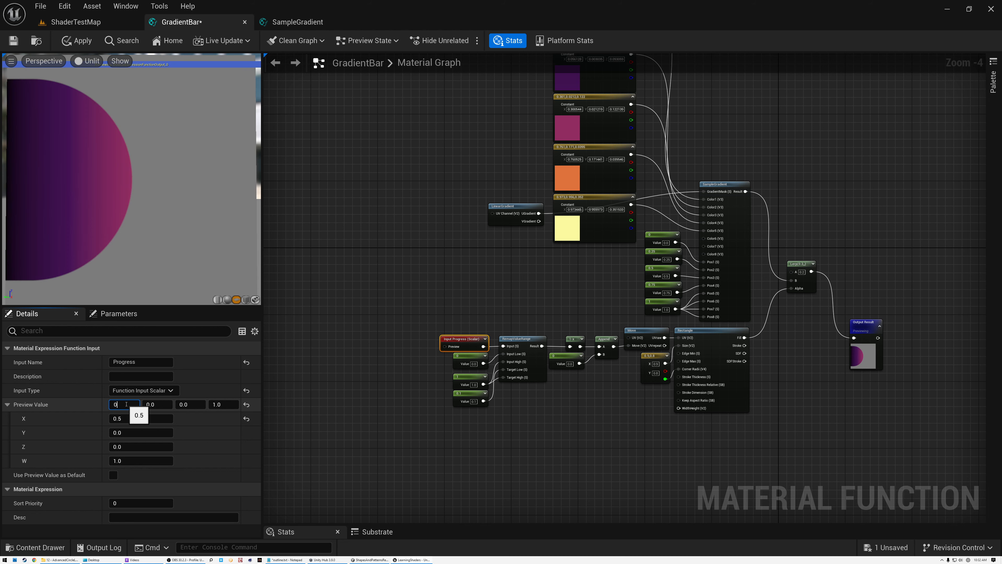
{"action": "type", "text": "0.75"}
{"action": "key", "text": "Return"}
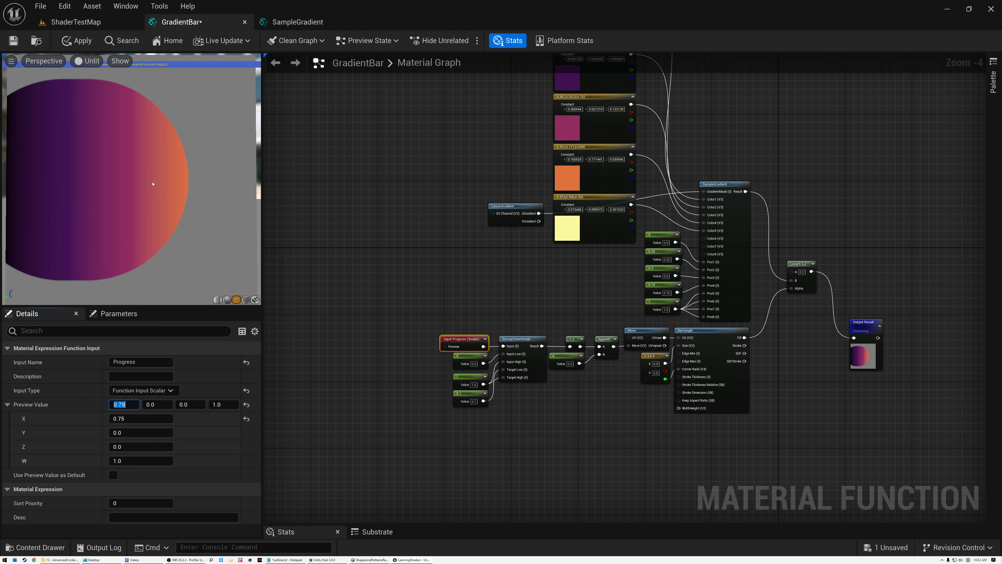
Duplicate the Rectangle with its 0.9, 0.8 size constant into the empty area above the Lerp and space the two copies apart
{"action": "right_click_drag", "start_coordinate": [369, 168], "coordinate": [354, 260]}
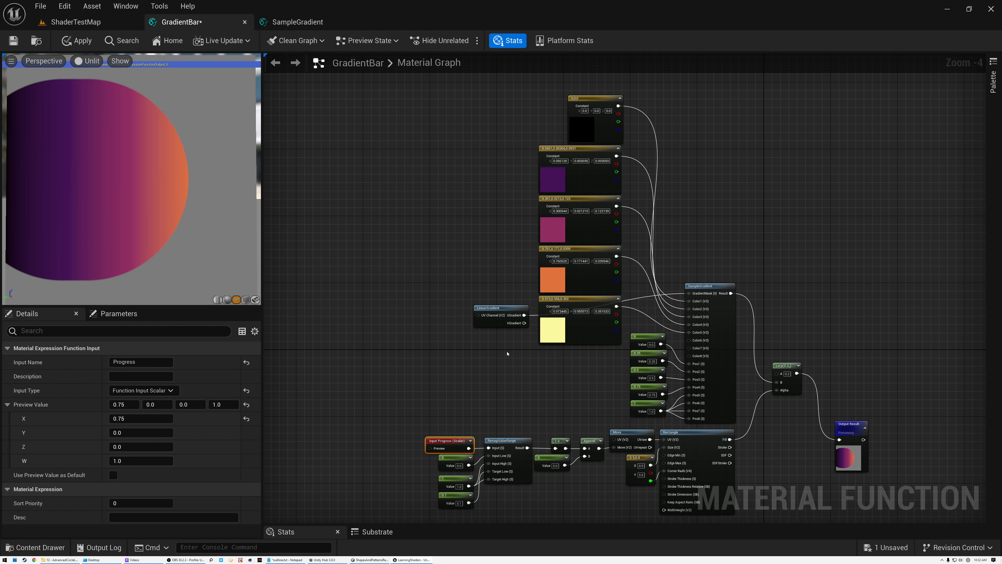
{"action": "right_click_drag", "start_coordinate": [478, 366], "coordinate": [423, 209]}
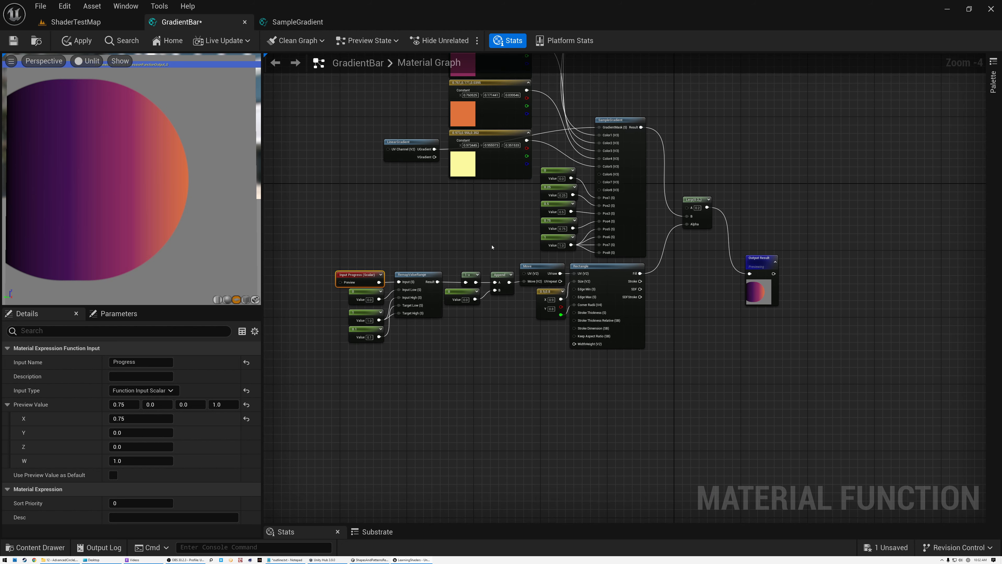
{"action": "scroll", "coordinate": [492, 247], "scroll_direction": "up", "scroll_amount": 5}
{"action": "right_click_drag", "start_coordinate": [542, 250], "coordinate": [414, 192]}
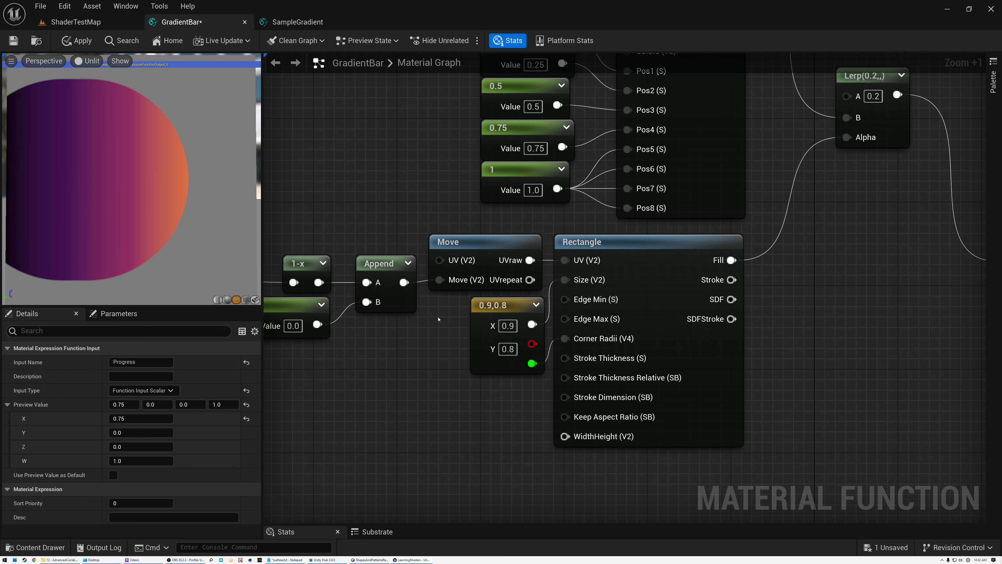
{"action": "left_click_drag", "start_coordinate": [475, 340], "coordinate": [595, 390]}
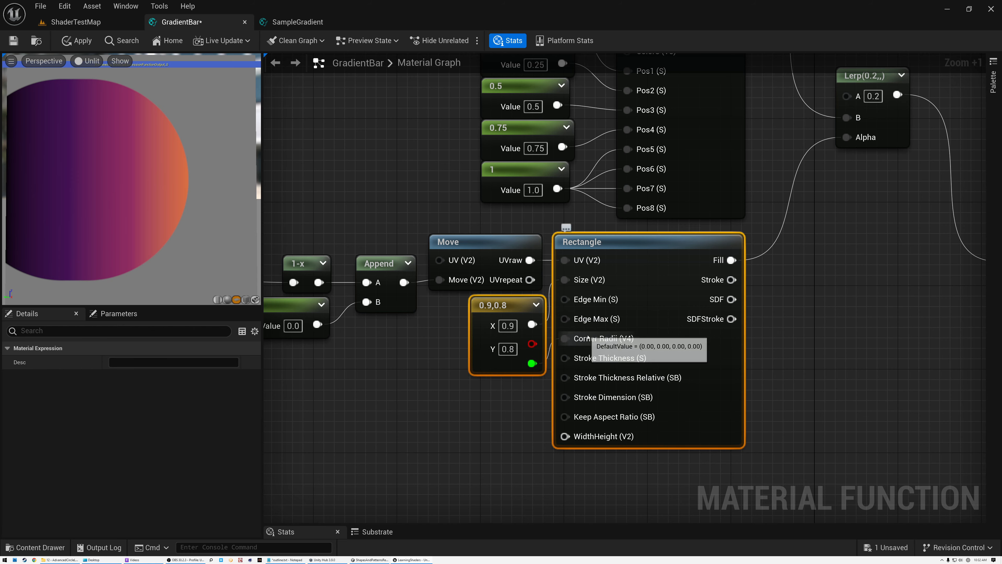
{"action": "scroll", "coordinate": [589, 328], "scroll_direction": "down", "scroll_amount": 4}
{"action": "right_click_drag", "start_coordinate": [729, 301], "coordinate": [634, 364]}
{"action": "right_click_drag", "start_coordinate": [711, 176], "coordinate": [646, 435]}
{"action": "left_click", "coordinate": [556, 326]}
{"action": "key", "text": "ctrl+v"}
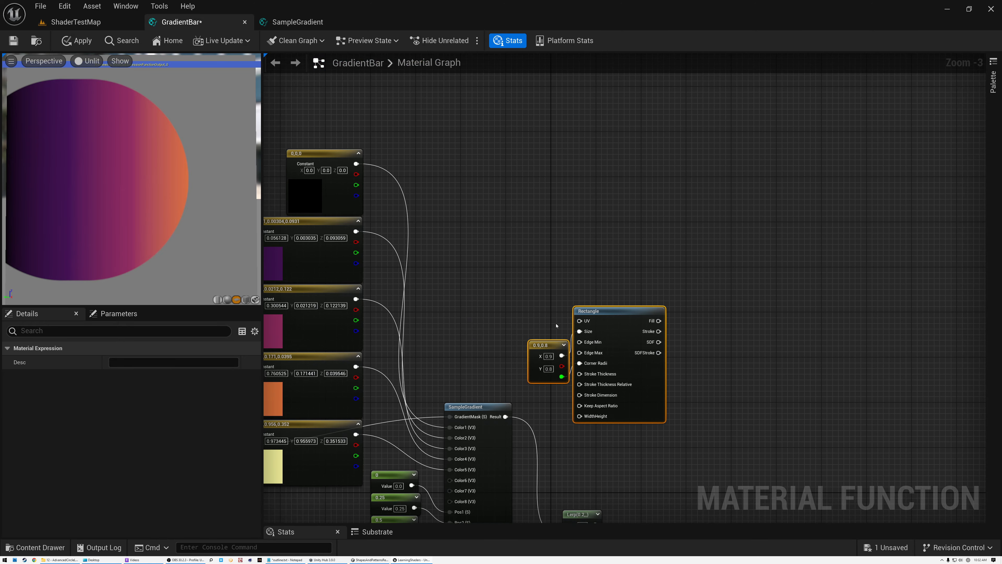
{"action": "left_click", "coordinate": [554, 289]}
{"action": "left_click_drag", "start_coordinate": [546, 345], "coordinate": [529, 322]}
{"action": "right_click", "coordinate": [568, 301]}
{"action": "left_click", "coordinate": [556, 296]}
Set the X value of the duplicated size constant to 0.91
{"action": "scroll", "coordinate": [557, 295], "scroll_direction": "up", "scroll_amount": 3}
{"action": "right_click_drag", "start_coordinate": [557, 295], "coordinate": [429, 195]}
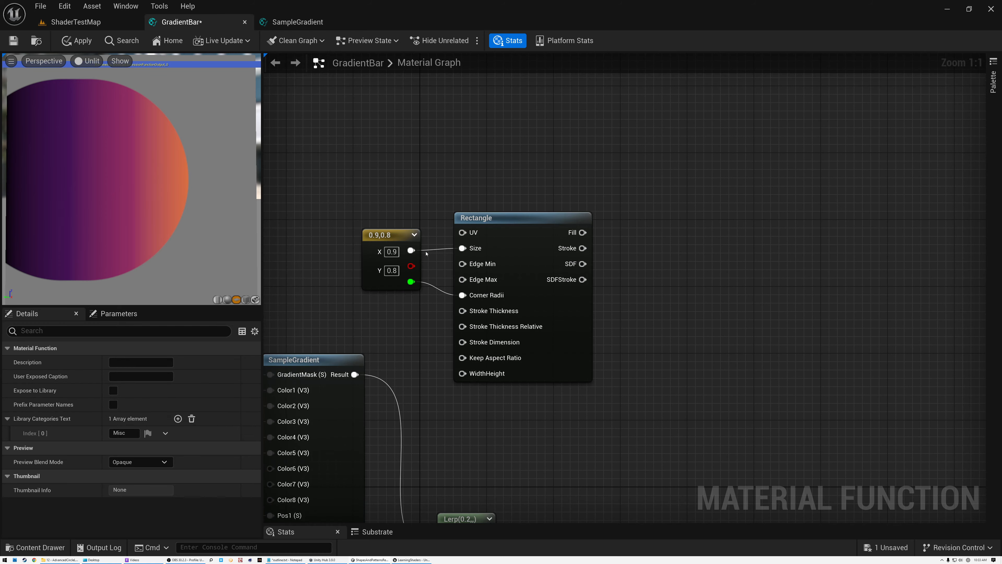
{"action": "left_click", "coordinate": [398, 254]}
{"action": "left_click", "coordinate": [398, 256]}
{"action": "type", "text": "1"}
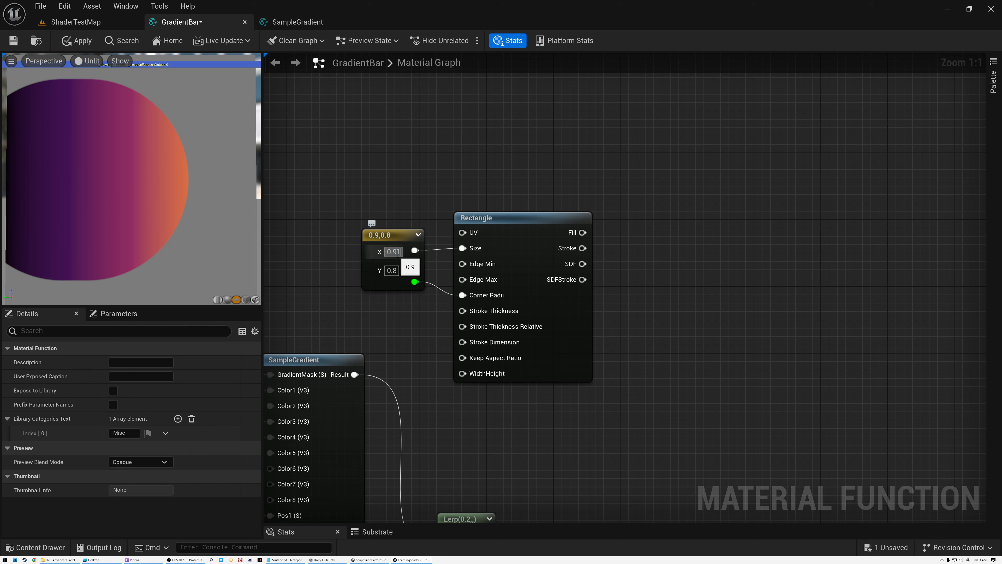
{"action": "key", "text": "Return"}
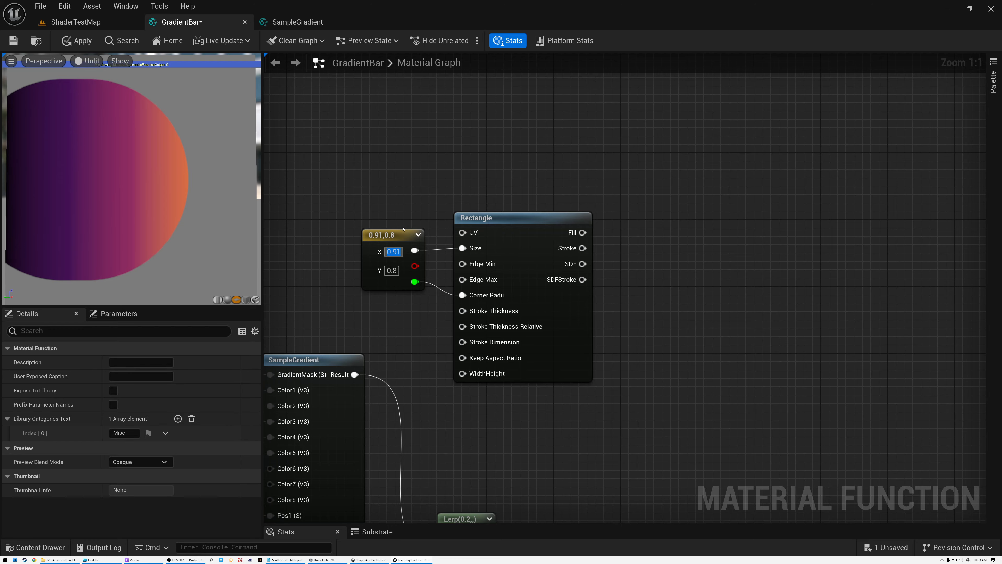
Move the duplicated Rectangle and its size constant closer, directly above the SampleGradient node
{"action": "scroll", "coordinate": [458, 221], "scroll_direction": "down", "scroll_amount": 7}
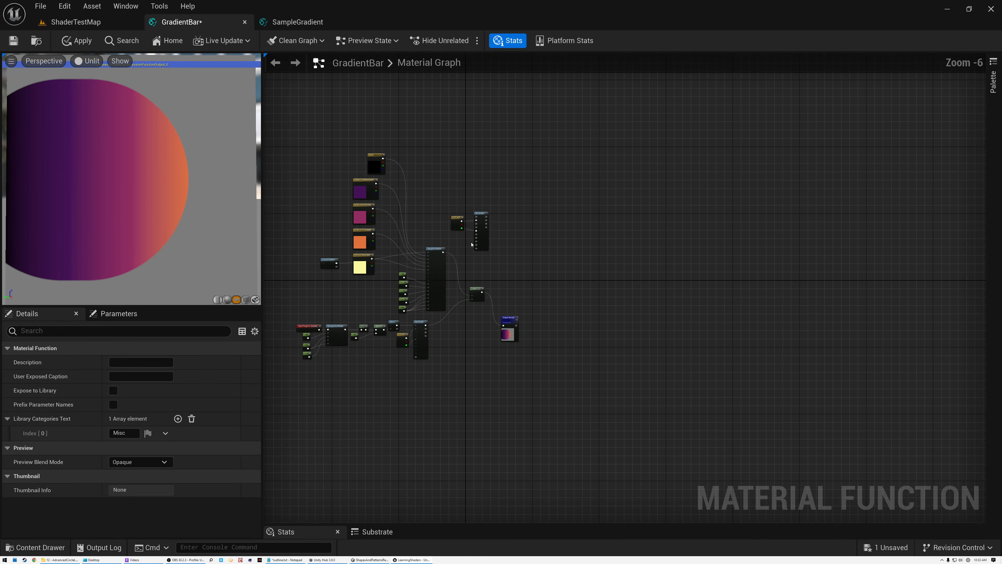
{"action": "scroll", "coordinate": [456, 238], "scroll_direction": "up", "scroll_amount": 3}
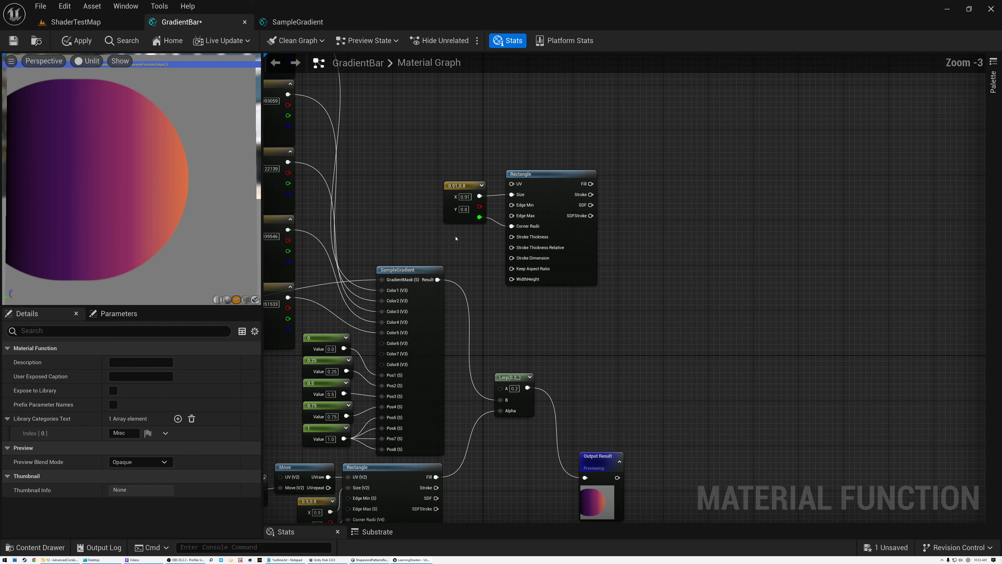
{"action": "left_click_drag", "start_coordinate": [544, 139], "coordinate": [635, 212]}
{"action": "left_click_drag", "start_coordinate": [638, 212], "coordinate": [559, 179]}
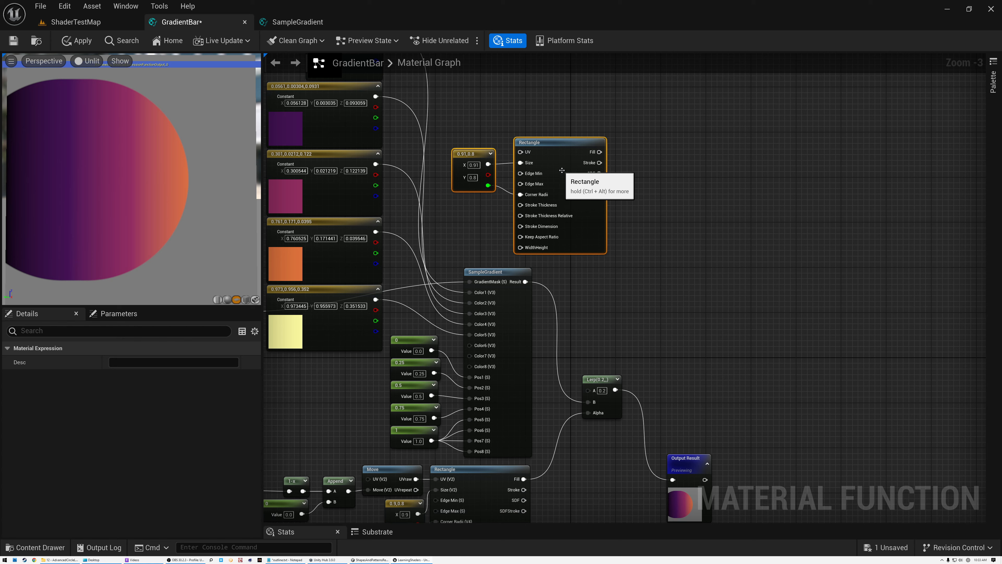
{"action": "scroll", "coordinate": [546, 150], "scroll_direction": "up", "scroll_amount": 3}
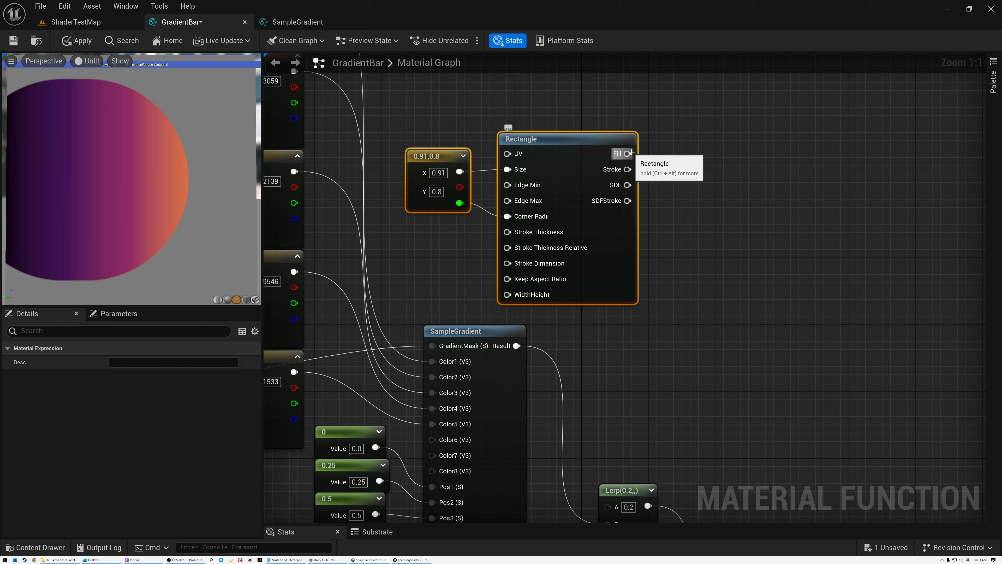
{"action": "left_click_drag", "start_coordinate": [627, 169], "coordinate": [770, 170]}
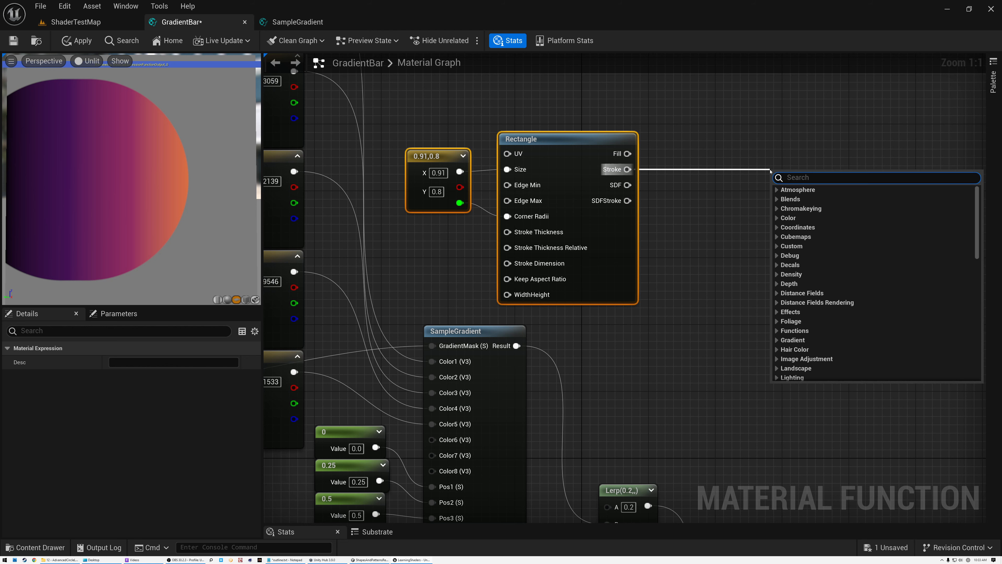
{"action": "type", "text": "pre"}
{"action": "left_click", "coordinate": [680, 224]}
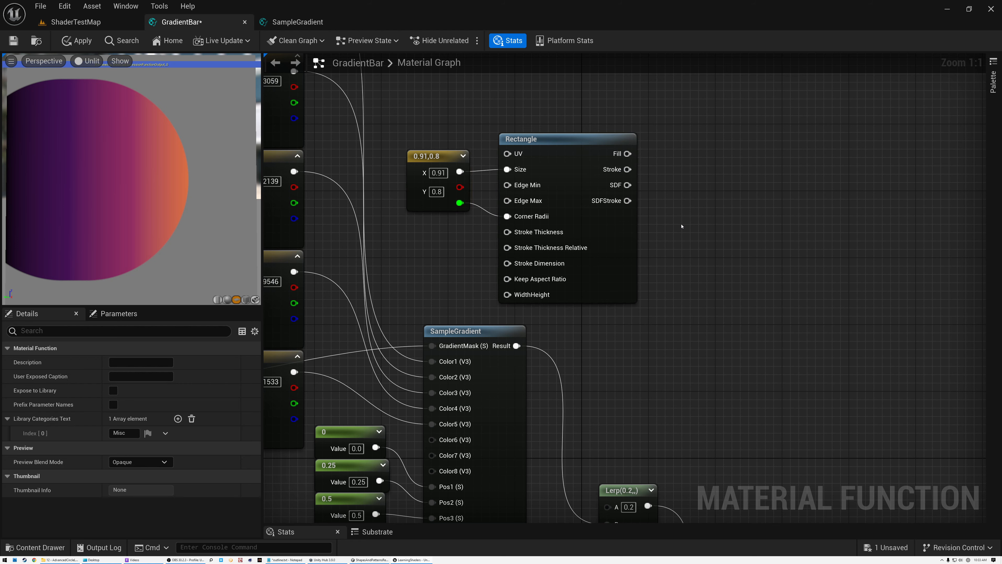
Connect the duplicated Rectangle's Stroke to Output Result in place of the Lerp and move Output Result up beside it
{"action": "scroll", "coordinate": [647, 248], "scroll_direction": "down", "scroll_amount": 2}
{"action": "right_click_drag", "start_coordinate": [638, 248], "coordinate": [613, 196]}
{"action": "mouse_move", "coordinate": [545, 105]}
{"action": "left_mouse_down"}
{"action": "mouse_move", "coordinate": [626, 457]}
{"action": "mouse_move", "coordinate": [689, 212]}
{"action": "left_mouse_up"}
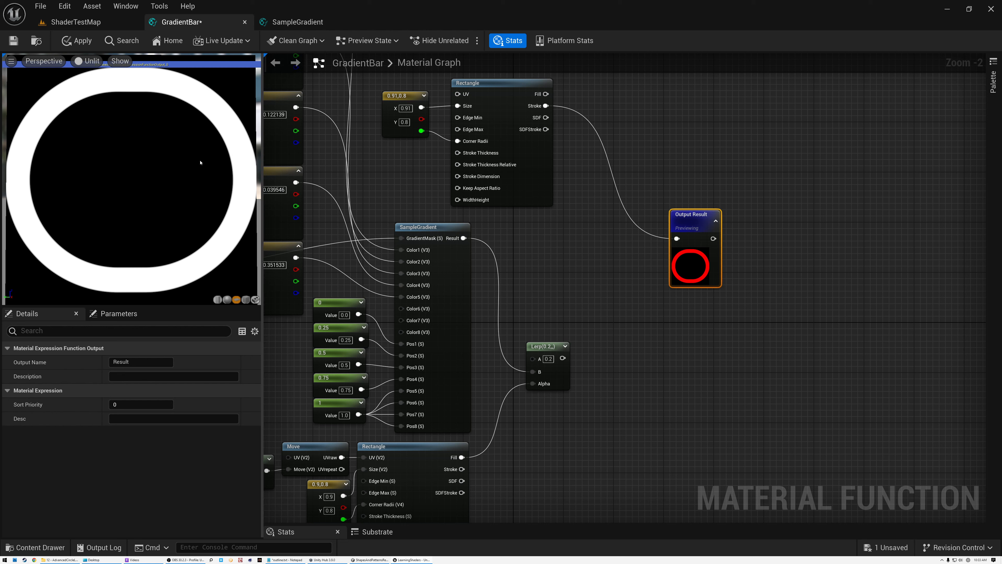
Add a constant of 0.08 below the 0.91, 0.8 size constant and connect it to the upper Rectangle's Stroke Thickness
{"action": "right_click_drag", "start_coordinate": [412, 168], "coordinate": [525, 306]}
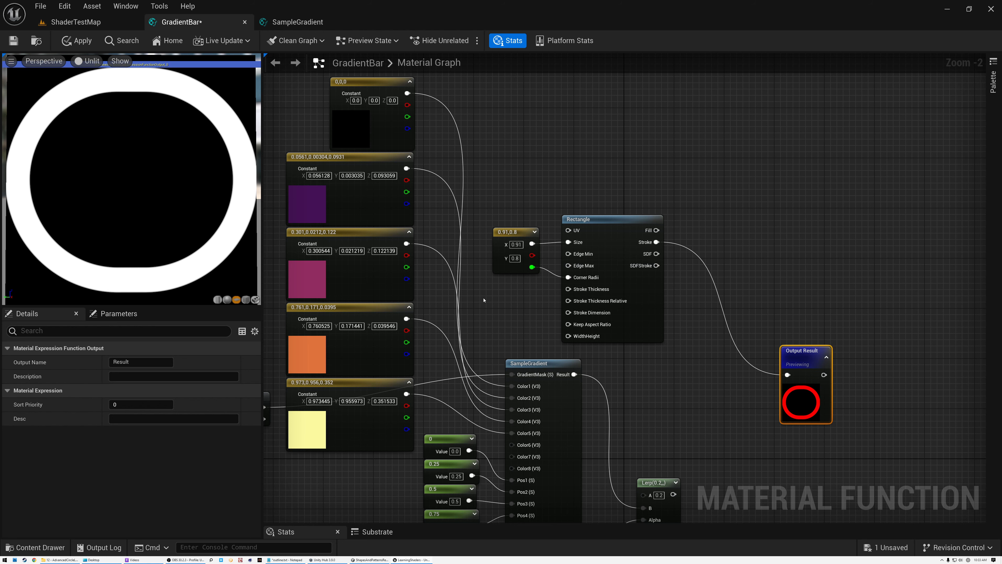
{"action": "key", "text": "ctrl+v"}
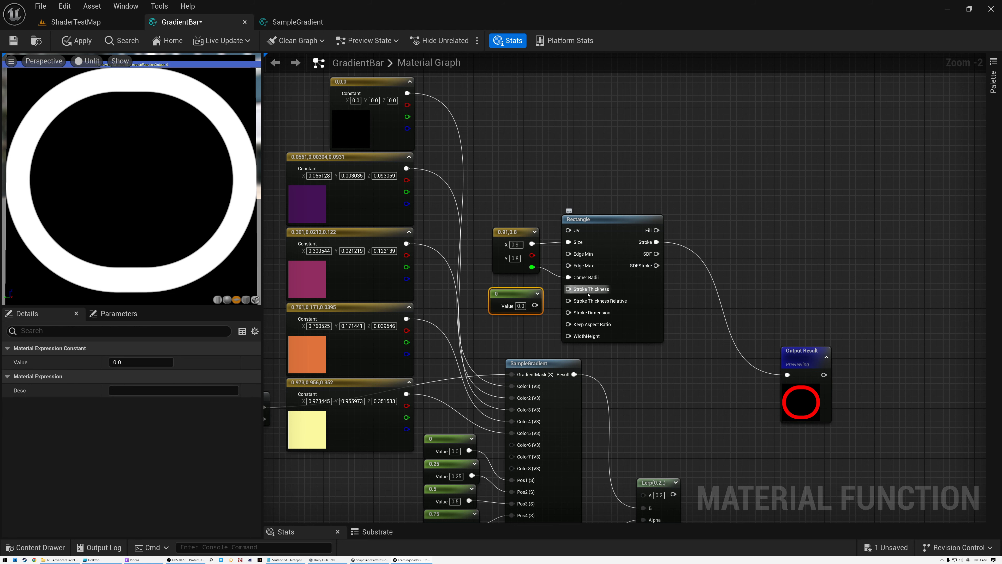
{"action": "scroll", "coordinate": [584, 289], "scroll_direction": "up", "scroll_amount": 6}
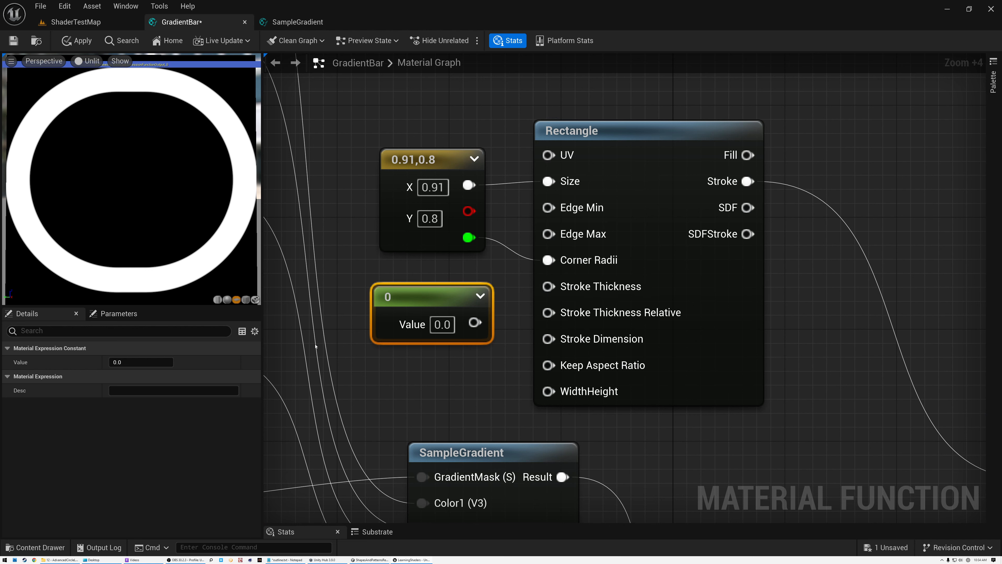
{"action": "left_click", "coordinate": [441, 324]}
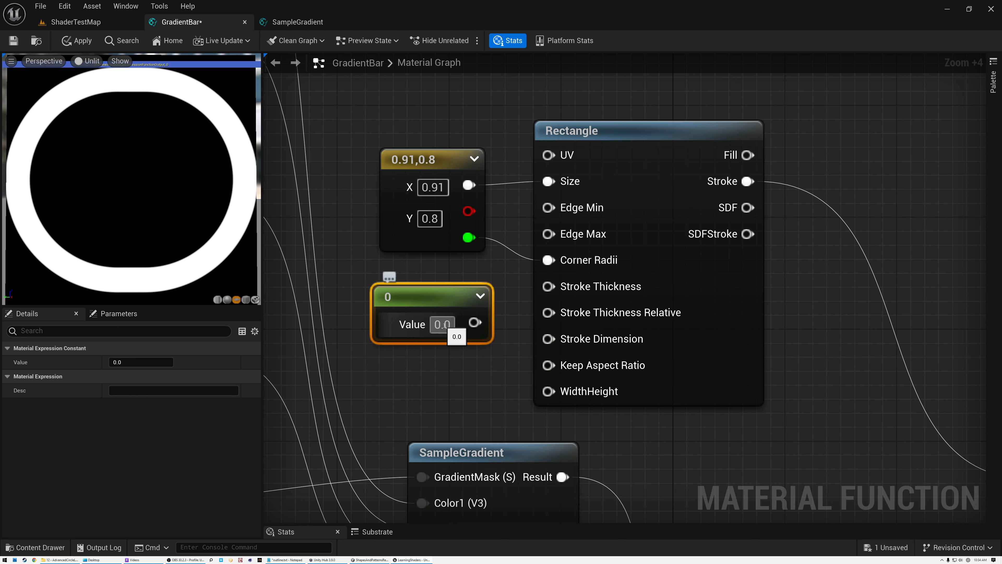
{"action": "left_click_drag", "start_coordinate": [442, 324], "coordinate": [454, 330]}
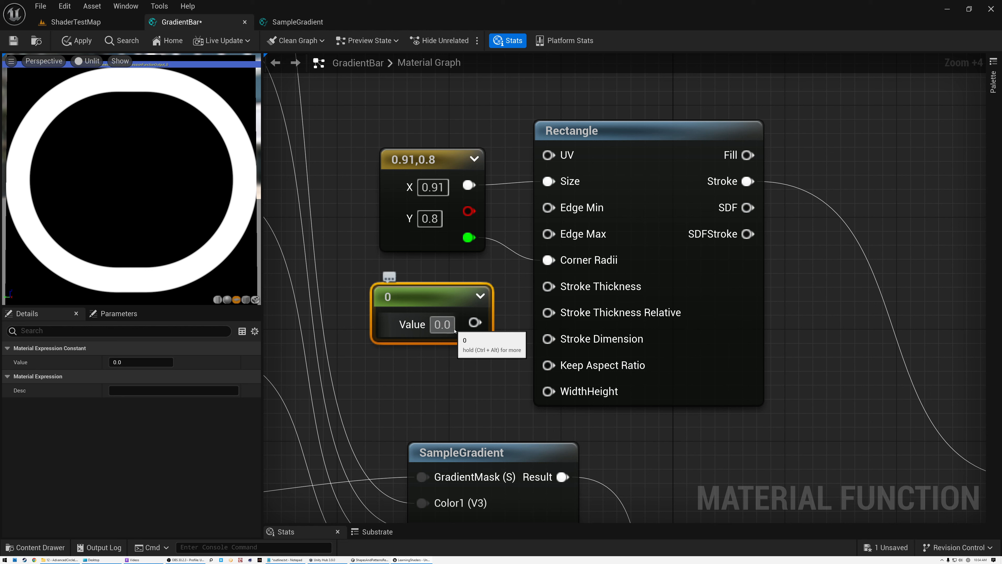
{"action": "type", "text": "8"}
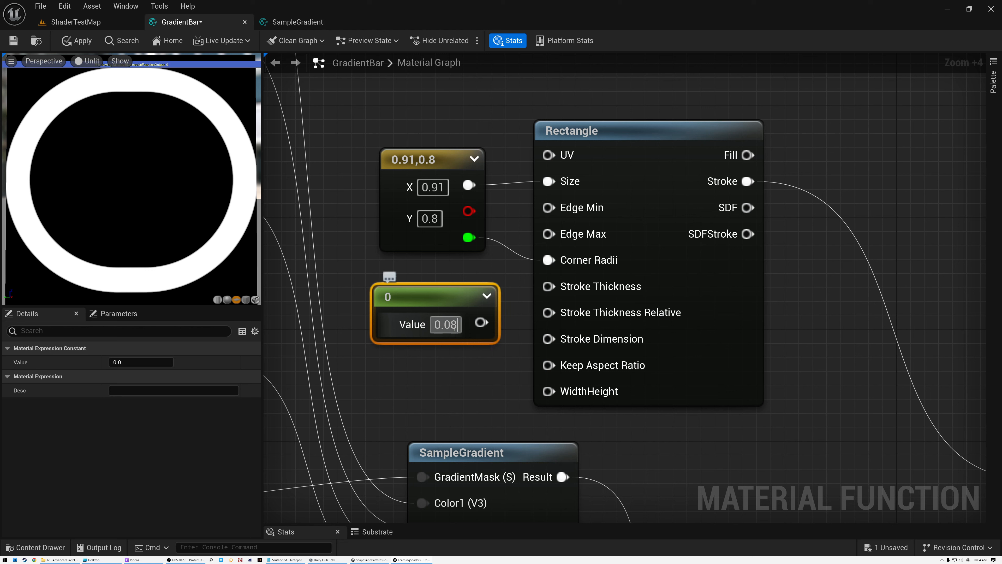
{"action": "key", "text": "Return"}
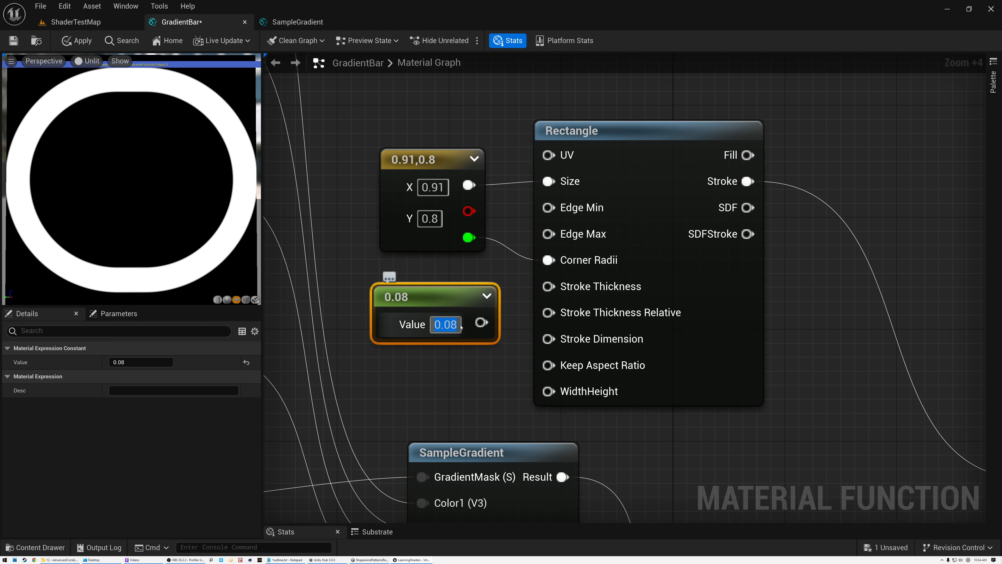
{"action": "mouse_move", "coordinate": [480, 322]}
{"action": "left_mouse_down"}
{"action": "mouse_move", "coordinate": [536, 330]}
{"action": "mouse_move", "coordinate": [545, 287]}
{"action": "left_mouse_up"}
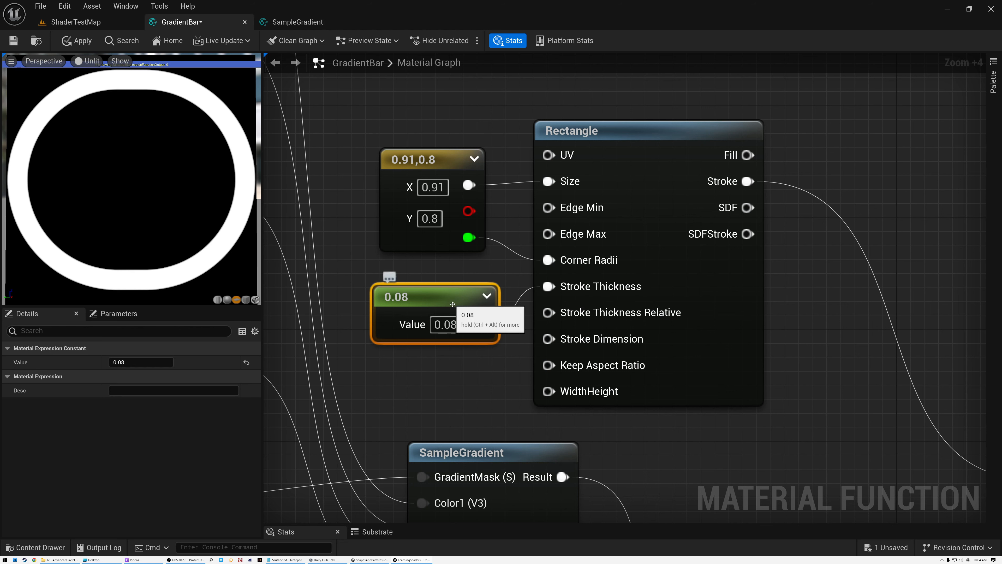
Try a stroke thickness of 0.01 on the constant and set it back to 0.08
{"action": "left_click_drag", "start_coordinate": [452, 325], "coordinate": [464, 327]}
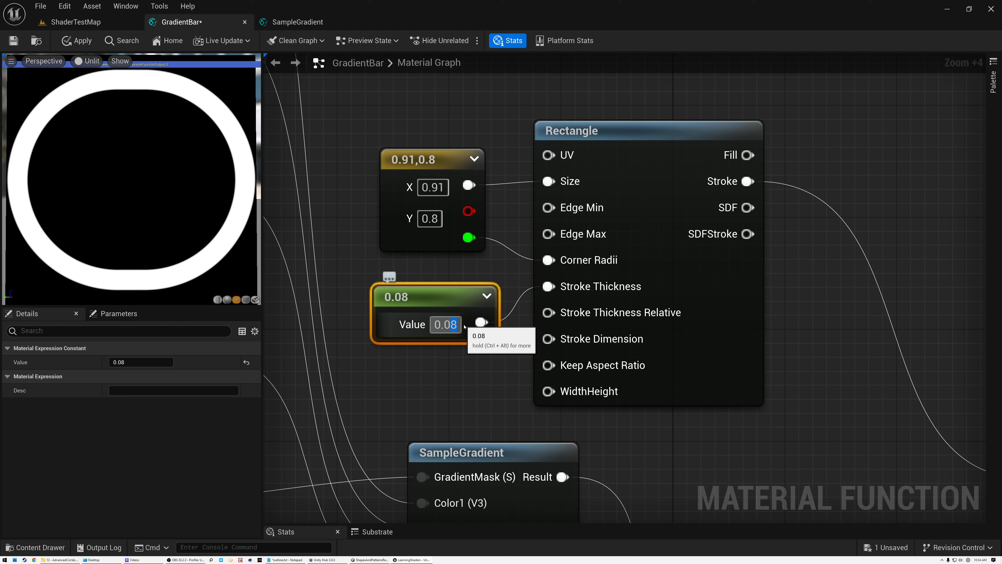
{"action": "key", "text": "Return"}
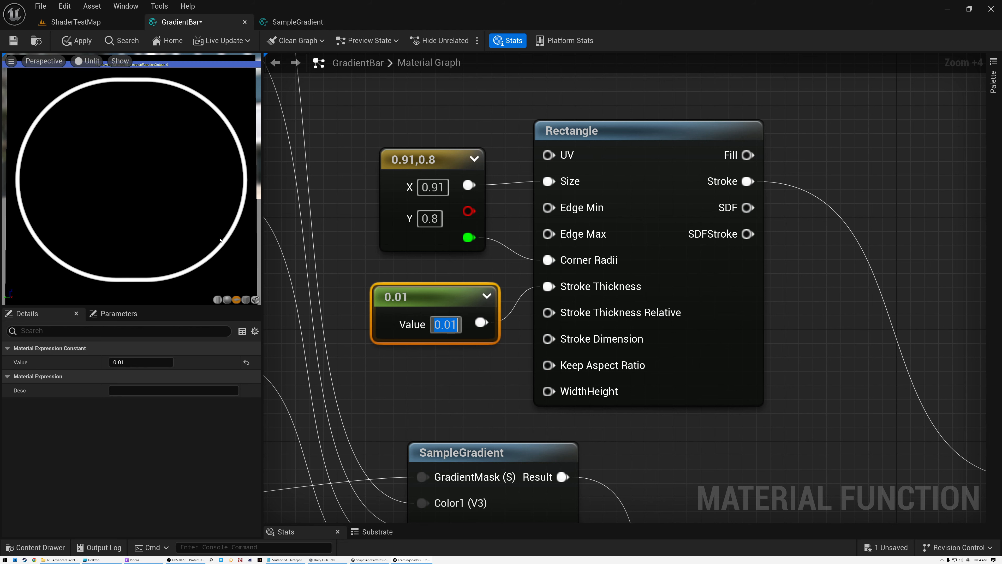
{"action": "left_click_drag", "start_coordinate": [450, 324], "coordinate": [462, 329]}
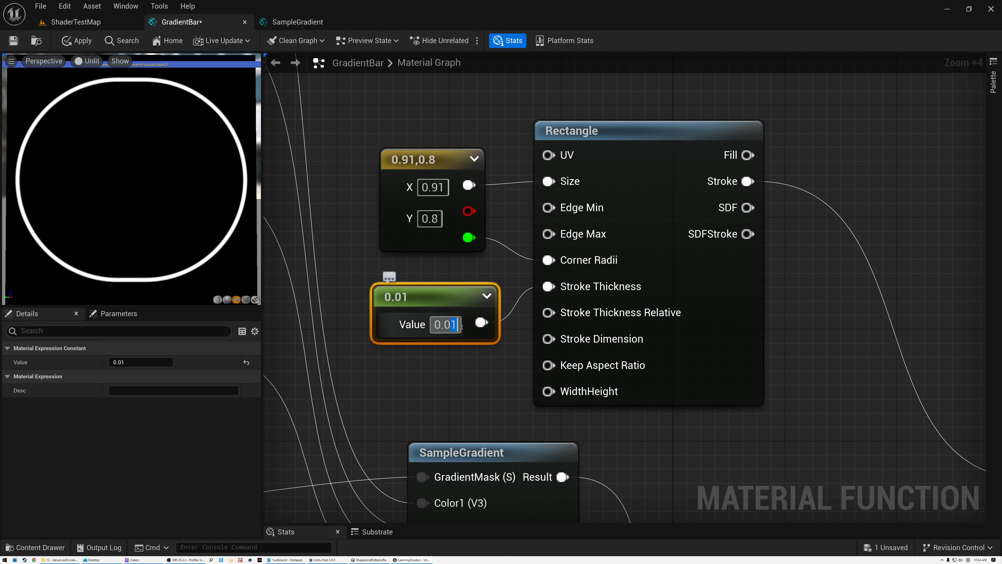
{"action": "type", "text": "8"}
{"action": "key", "text": "Return"}
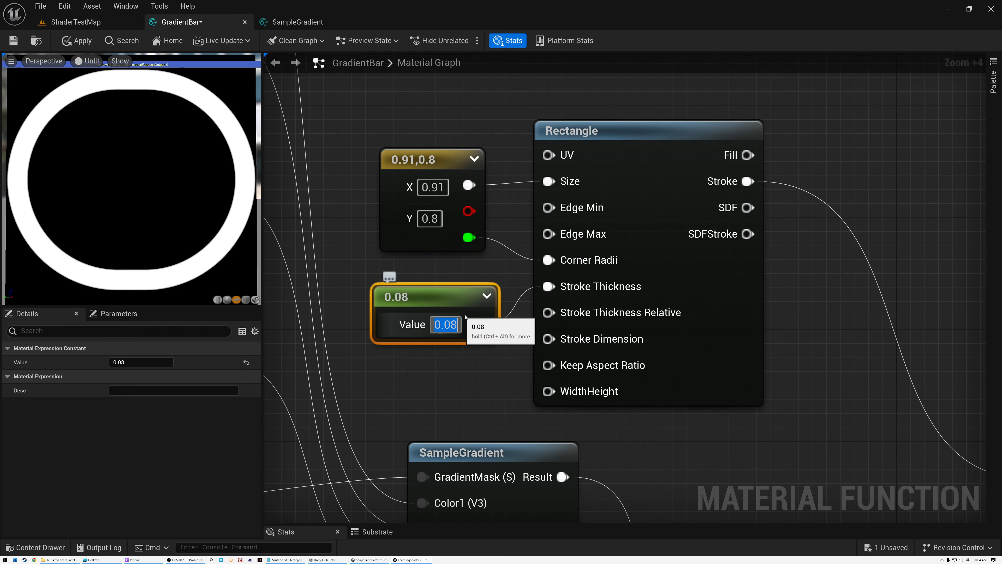
Move Output Result farther away from the upper Rectangle to make room for more nodes
{"action": "right_click_drag", "start_coordinate": [513, 271], "coordinate": [482, 268]}
{"action": "scroll", "coordinate": [482, 269], "scroll_direction": "down", "scroll_amount": 5}
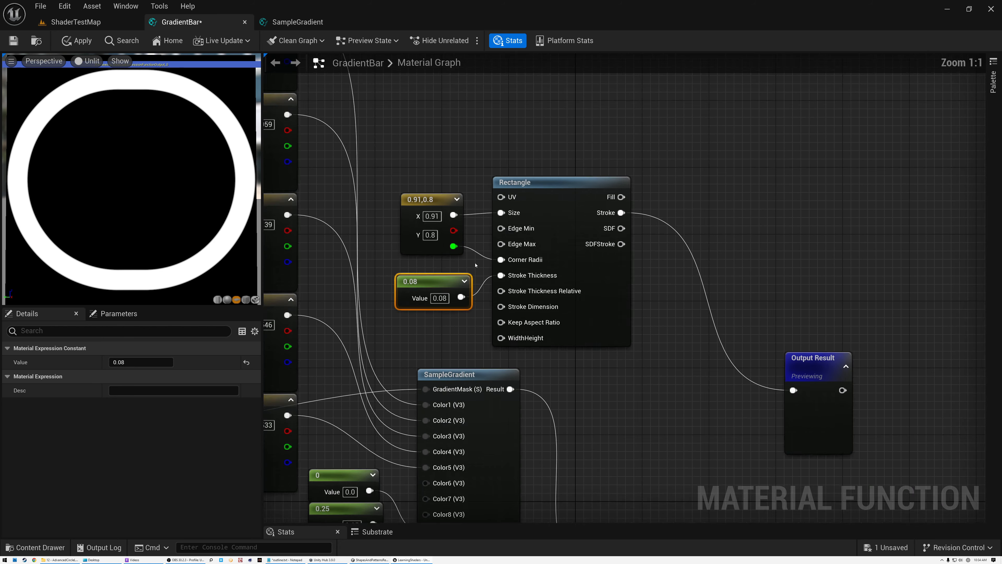
{"action": "right_click_drag", "start_coordinate": [643, 309], "coordinate": [567, 283]}
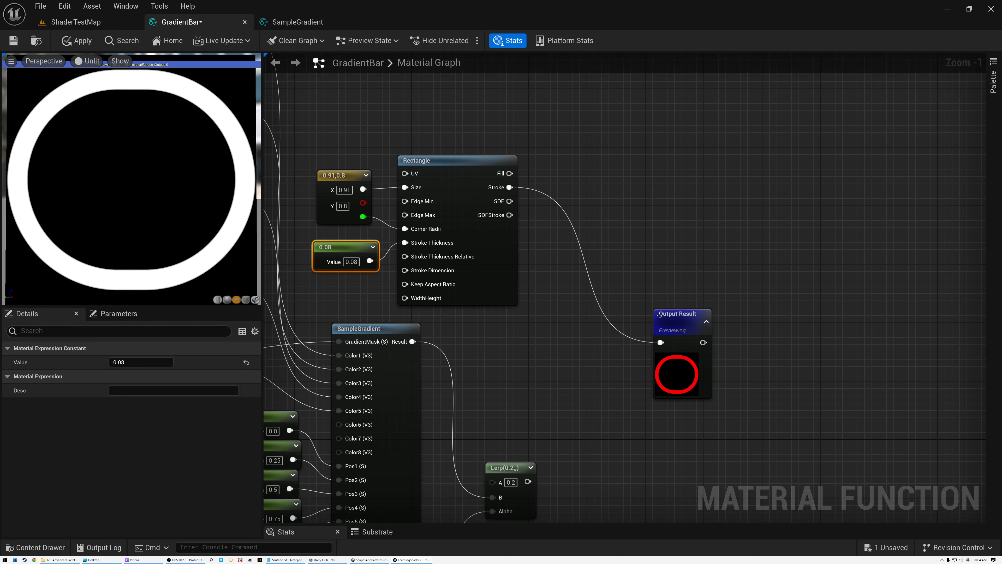
{"action": "left_click_drag", "start_coordinate": [659, 315], "coordinate": [747, 286]}
Combine the upper Rectangle's Stroke and the Lerp result in a Max node and connect it to Output Result
{"action": "right_click_drag", "start_coordinate": [517, 333], "coordinate": [569, 269]}
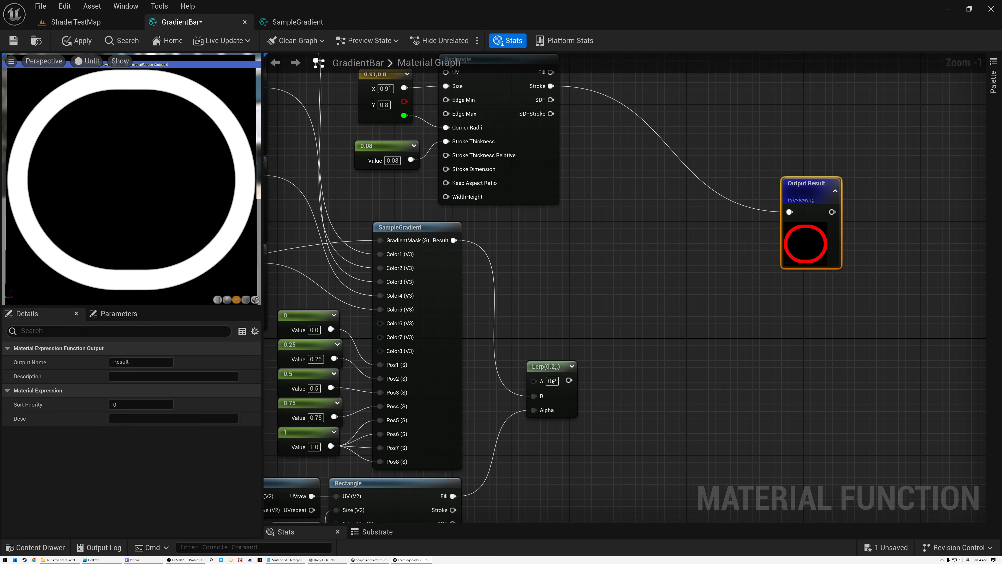
{"action": "right_click_drag", "start_coordinate": [606, 185], "coordinate": [587, 261]}
{"action": "left_click_drag", "start_coordinate": [530, 170], "coordinate": [614, 300]}
{"action": "type", "text": "max"}
{"action": "left_click", "coordinate": [636, 330]}
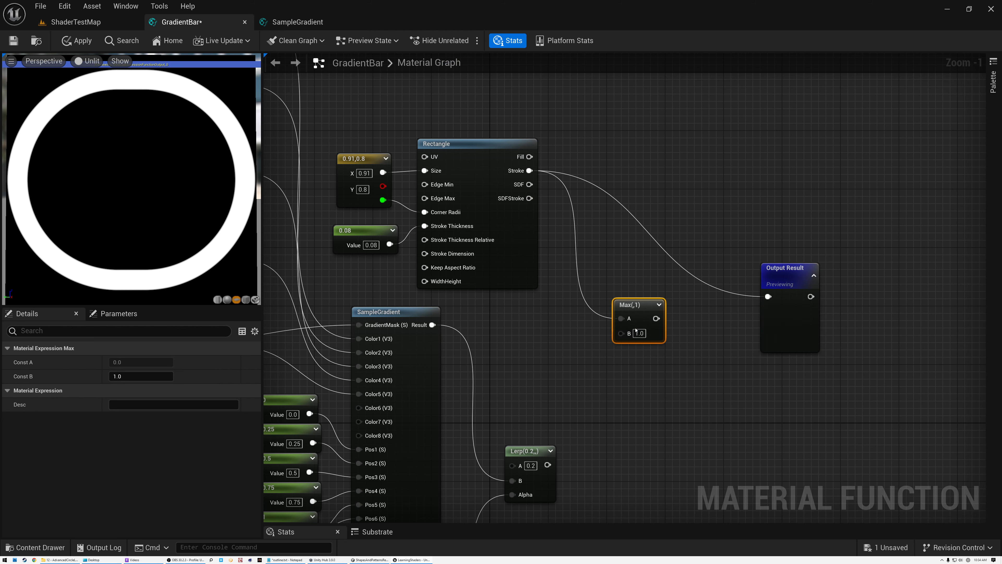
{"action": "mouse_move", "coordinate": [548, 464]}
{"action": "left_mouse_down"}
{"action": "mouse_move", "coordinate": [621, 332]}
{"action": "mouse_move", "coordinate": [722, 317]}
{"action": "mouse_move", "coordinate": [767, 296]}
{"action": "left_mouse_up"}
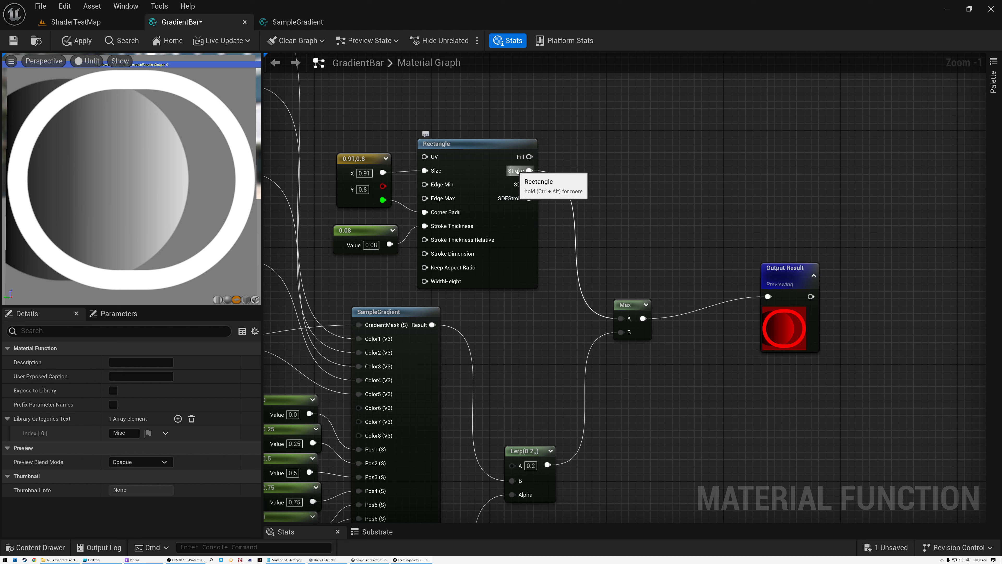
Preview the Rectangle's Stroke and the Lerp separately through Output Result, and reconnect the Max node to it
{"action": "left_click_drag", "start_coordinate": [535, 173], "coordinate": [768, 297]}
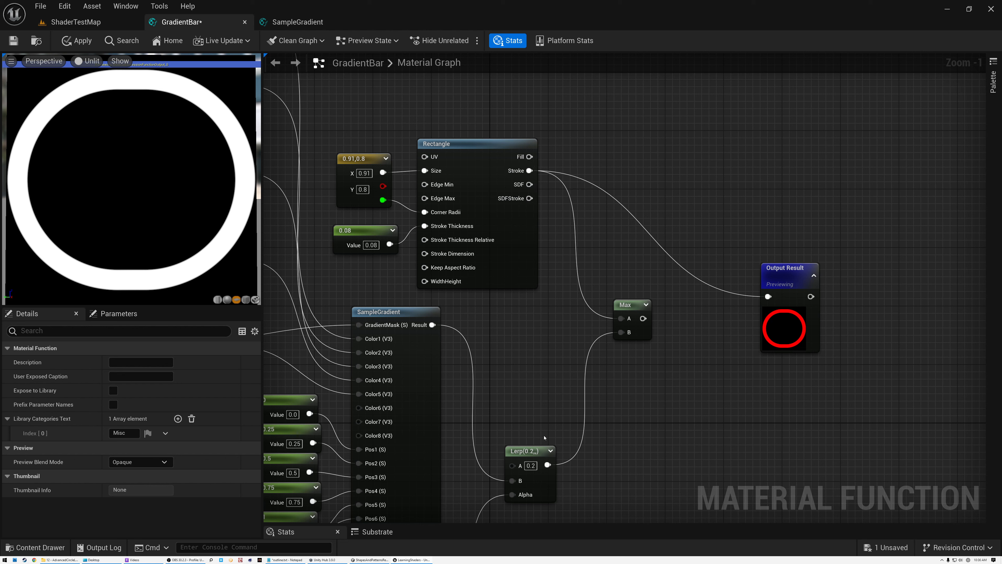
{"action": "left_click", "coordinate": [529, 451]}
{"action": "mouse_move", "coordinate": [548, 465]}
{"action": "left_mouse_down"}
{"action": "mouse_move", "coordinate": [568, 471]}
{"action": "mouse_move", "coordinate": [767, 296]}
{"action": "left_mouse_up"}
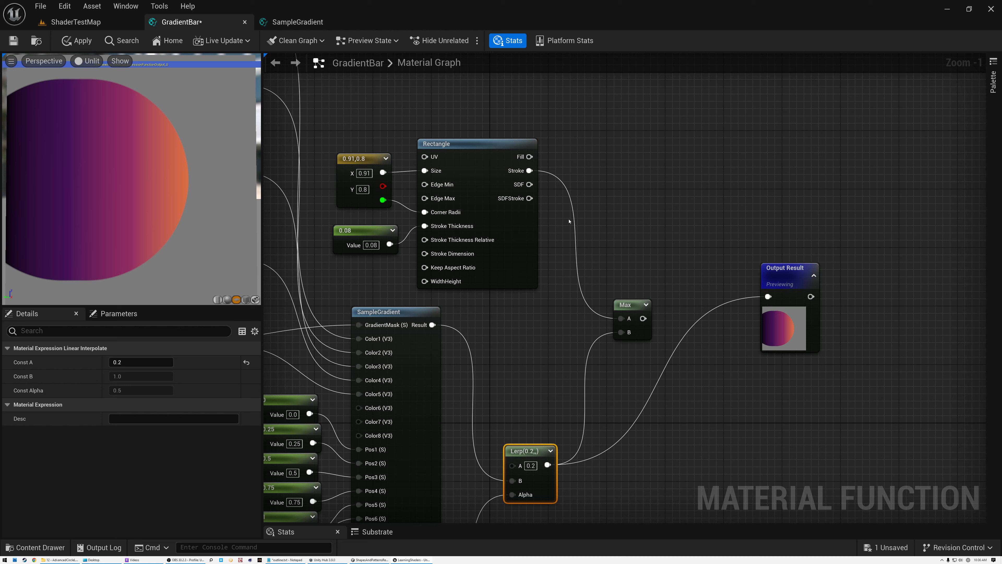
{"action": "mouse_move", "coordinate": [643, 318]}
{"action": "left_mouse_down"}
{"action": "mouse_move", "coordinate": [768, 296]}
{"action": "mouse_move", "coordinate": [628, 290]}
{"action": "left_mouse_up"}
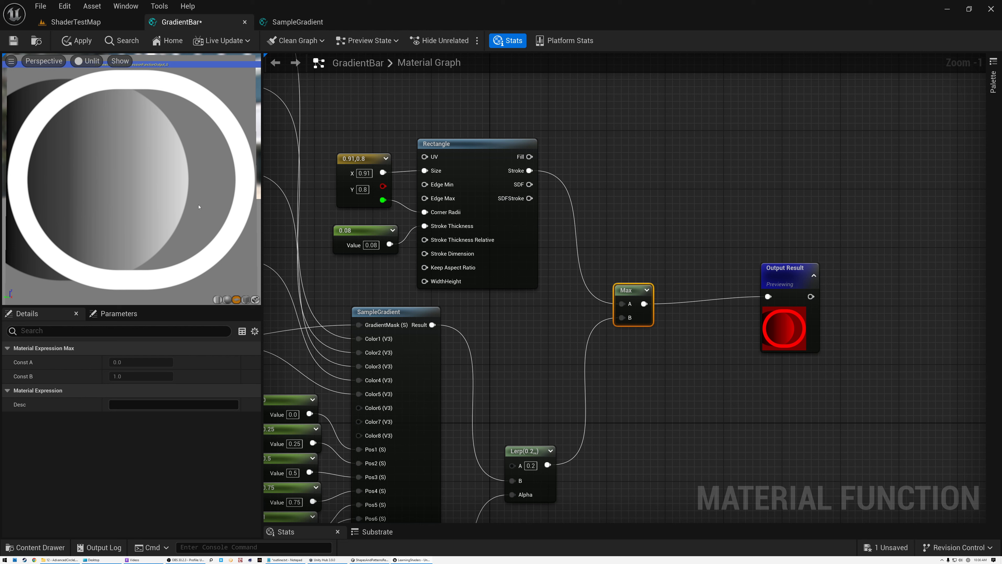
Insert an AppendMany node that feeds Stroke into R, G and B, and connect its RGB output to Max input A
{"action": "left_click_drag", "start_coordinate": [631, 290], "coordinate": [697, 284]}
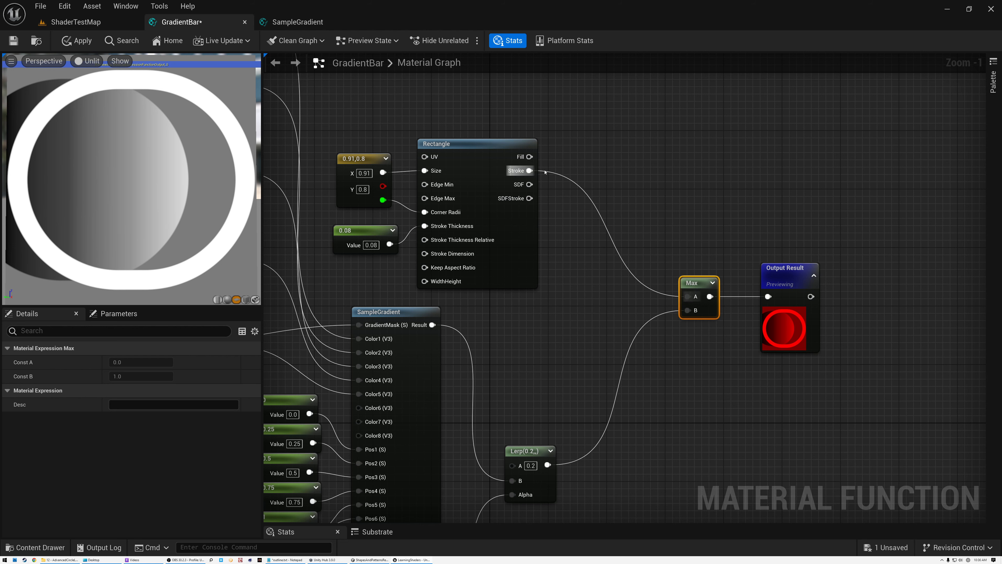
{"action": "right_click", "coordinate": [571, 199]}
{"action": "type", "text": "app"}
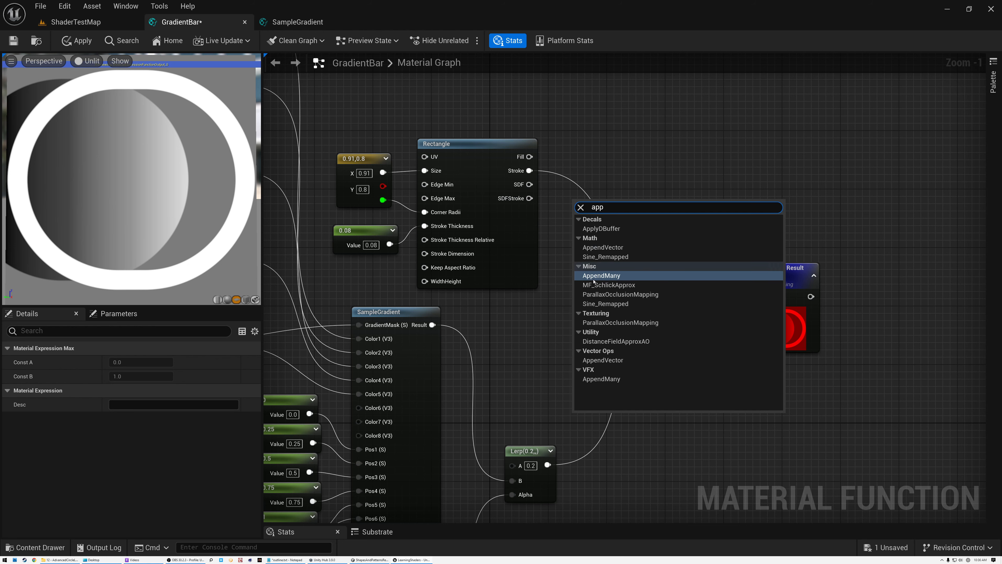
{"action": "key", "text": "Return"}
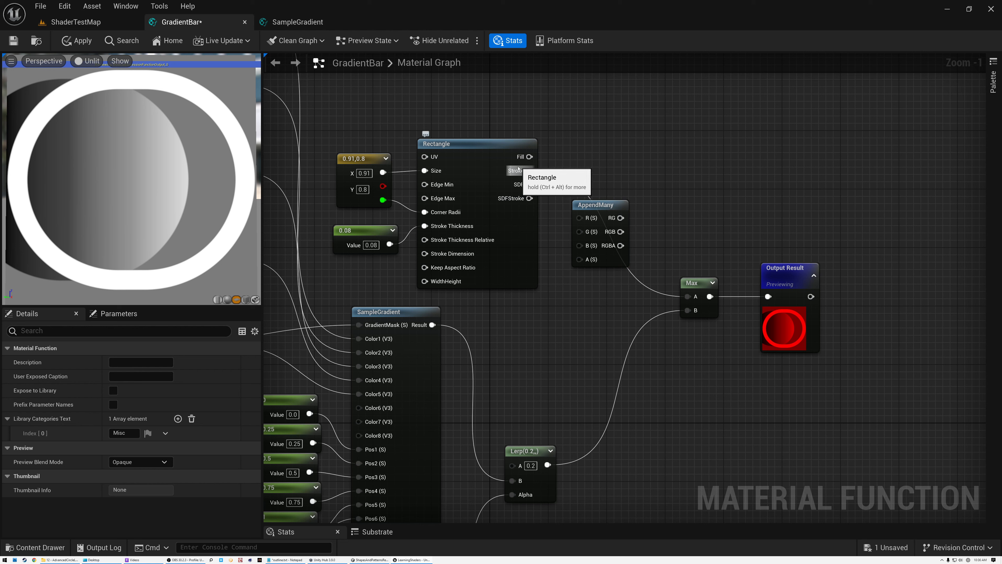
{"action": "left_click_drag", "start_coordinate": [512, 170], "coordinate": [578, 221]}
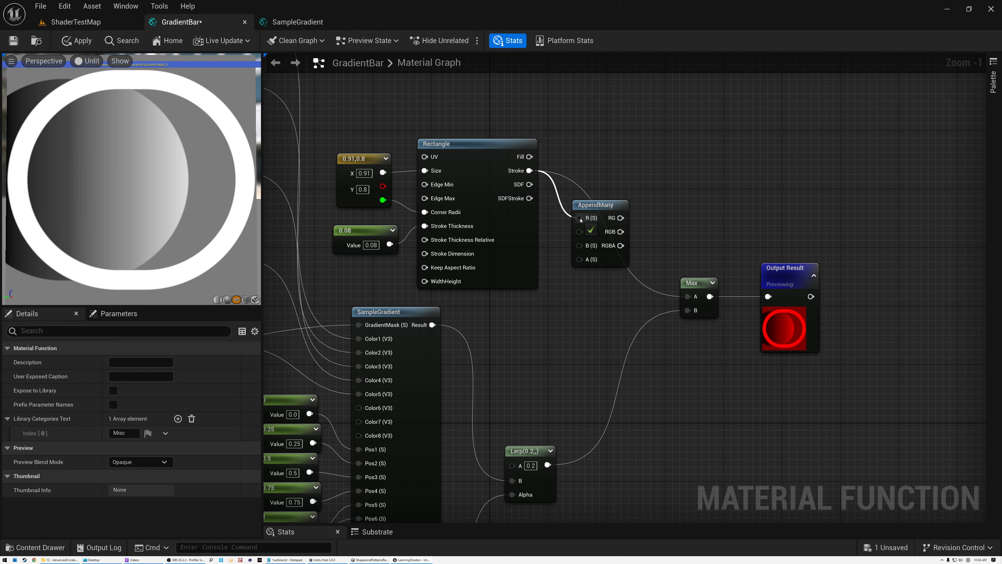
{"action": "left_click_drag", "start_coordinate": [529, 170], "coordinate": [579, 247]}
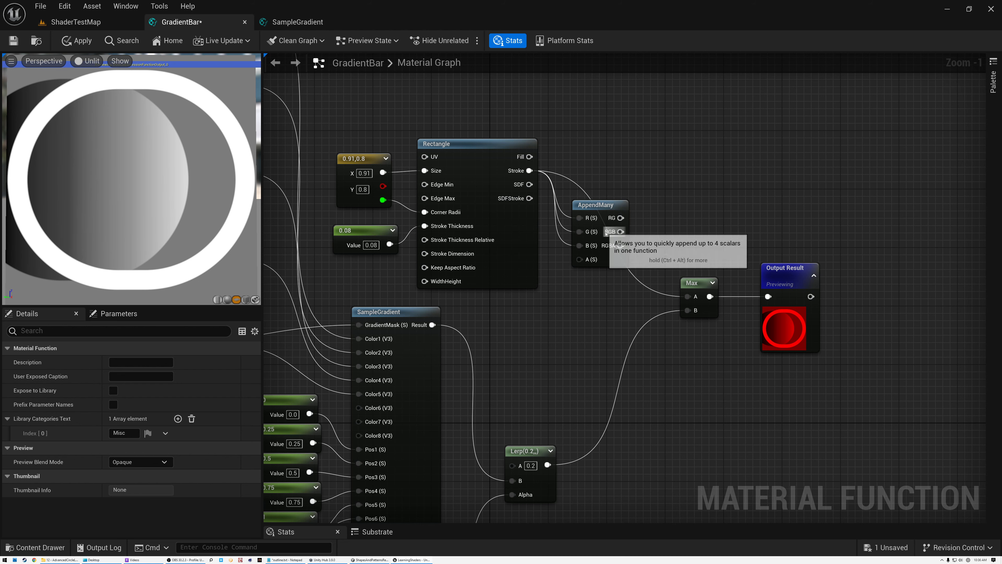
{"action": "scroll", "coordinate": [622, 232], "scroll_direction": "up", "scroll_amount": 1}
{"action": "left_click_drag", "start_coordinate": [622, 232], "coordinate": [699, 306]}
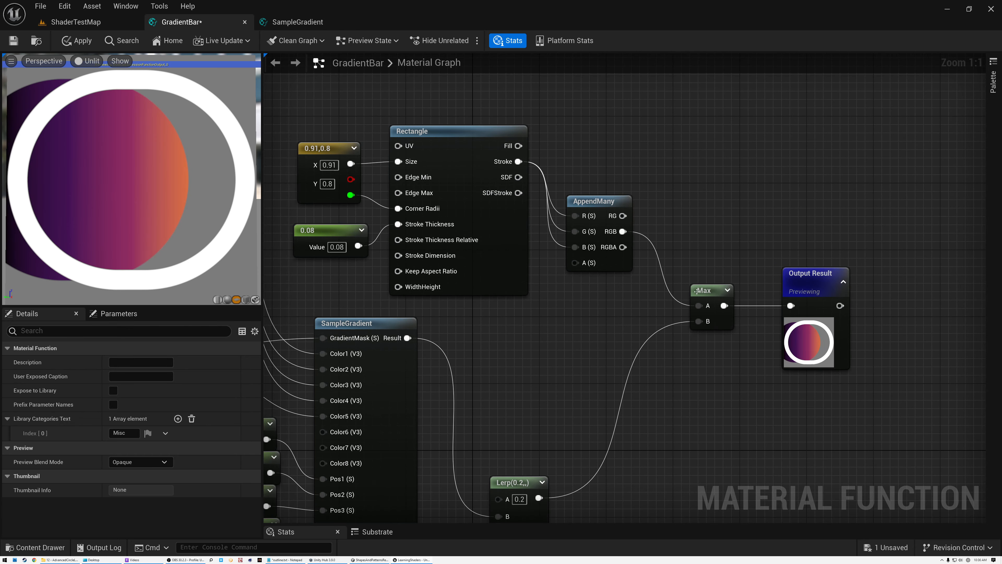
Arrange AppendMany beside the Rectangle below its Fill output, the Lerp beside SampleGradient, and Max between the two branches
{"action": "left_click_drag", "start_coordinate": [591, 201], "coordinate": [572, 140]}
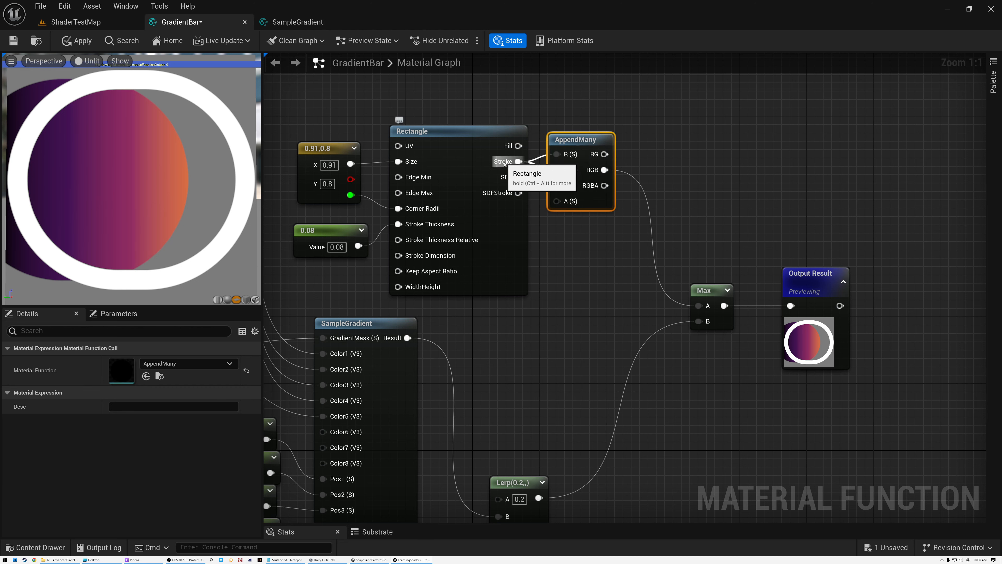
{"action": "left_click_drag", "start_coordinate": [577, 140], "coordinate": [577, 132]}
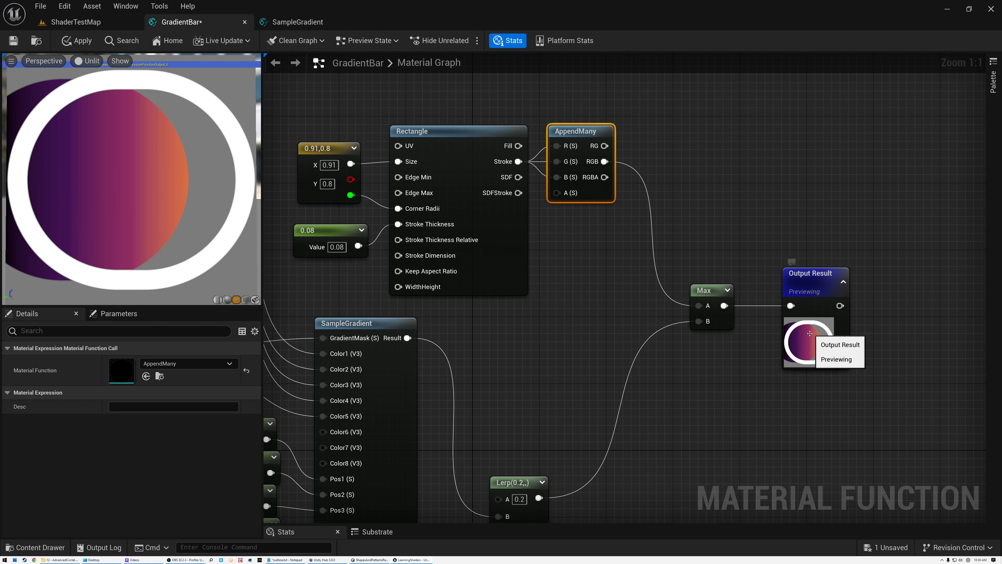
{"action": "left_click_drag", "start_coordinate": [519, 481], "coordinate": [559, 315]}
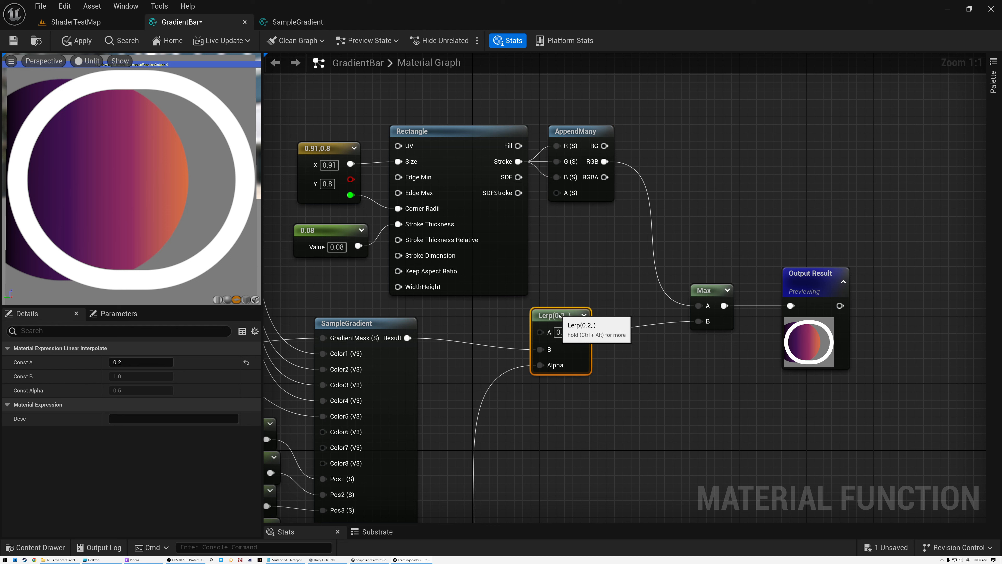
{"action": "left_click_drag", "start_coordinate": [714, 292], "coordinate": [694, 233]}
{"action": "left_click", "coordinate": [571, 133]}
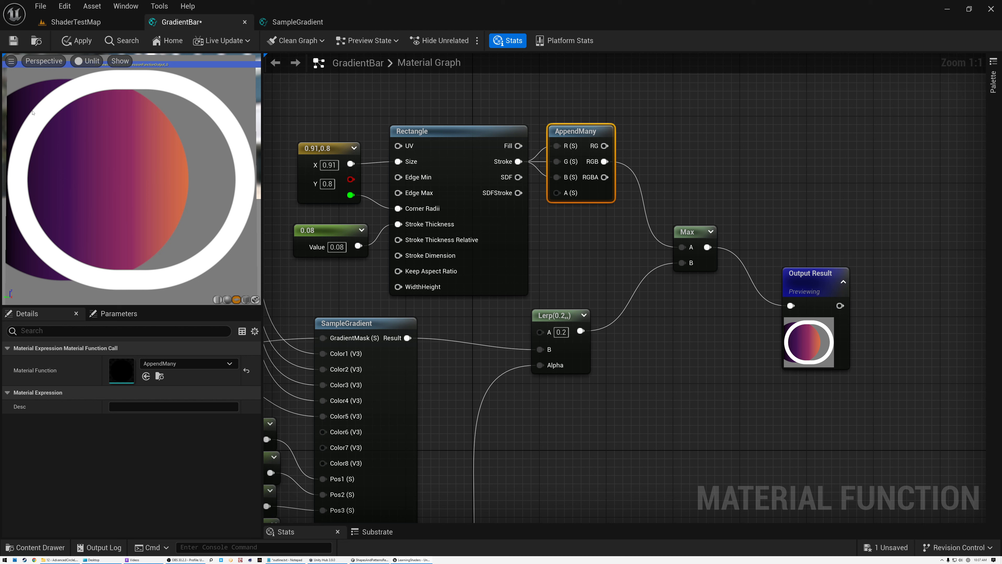
{"action": "left_click_drag", "start_coordinate": [579, 131], "coordinate": [579, 174]}
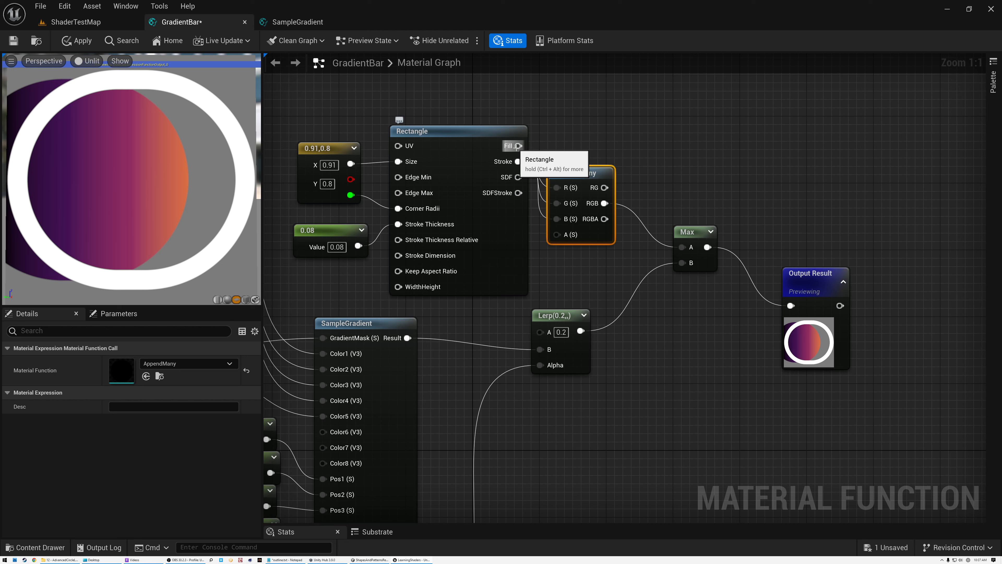
Multiply the upper Rectangle's Fill by the Max result, connect the Multiply to Output Result and place Output Result beside it
{"action": "left_click_drag", "start_coordinate": [517, 146], "coordinate": [859, 144]}
{"action": "type", "text": "mul"}
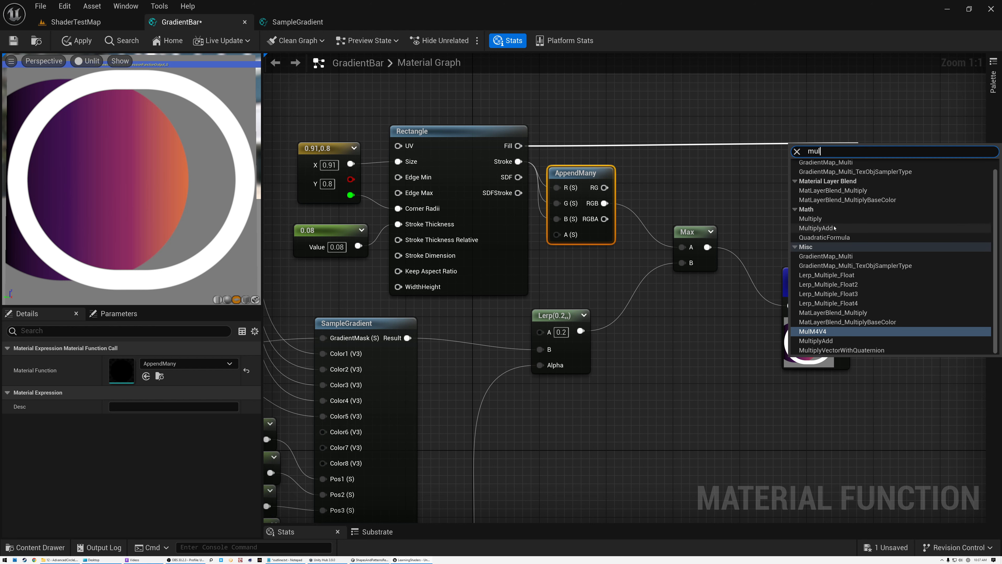
{"action": "left_click", "coordinate": [810, 218]}
{"action": "left_click_drag", "start_coordinate": [817, 280], "coordinate": [843, 280]}
{"action": "left_click_drag", "start_coordinate": [707, 248], "coordinate": [892, 261]}
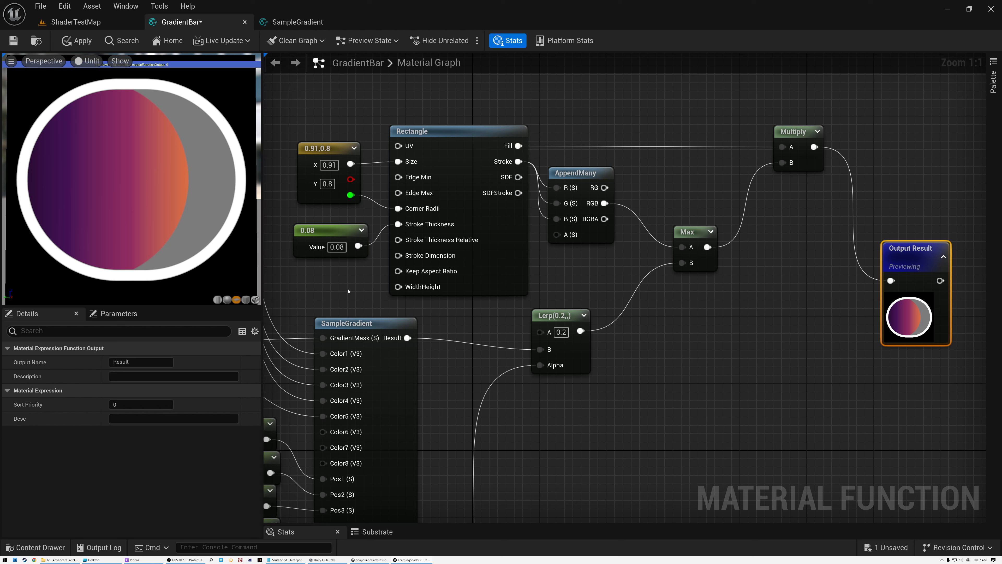
{"action": "scroll", "coordinate": [348, 291], "scroll_direction": "down", "scroll_amount": 4}
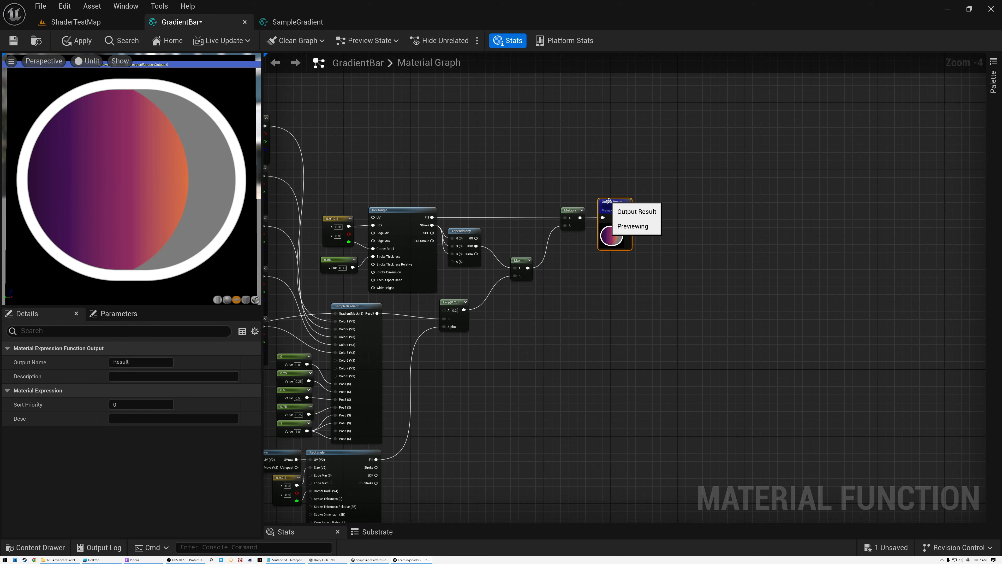
{"action": "scroll", "coordinate": [627, 260], "scroll_direction": "up", "scroll_amount": 4}
{"action": "scroll", "coordinate": [605, 201], "scroll_direction": "up", "scroll_amount": 6}
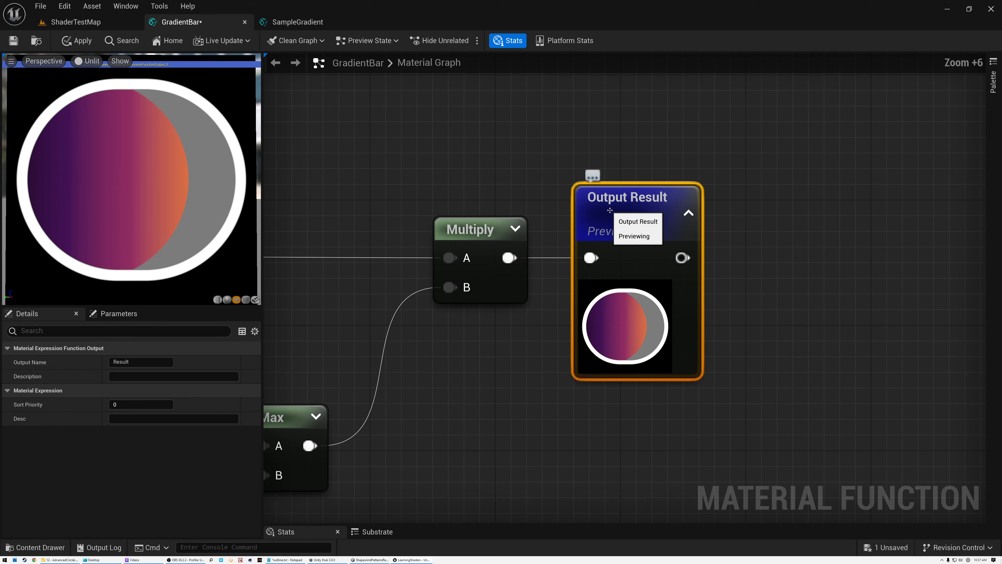
Rename the Output Result node's output to Color
{"action": "left_click", "coordinate": [126, 361]}
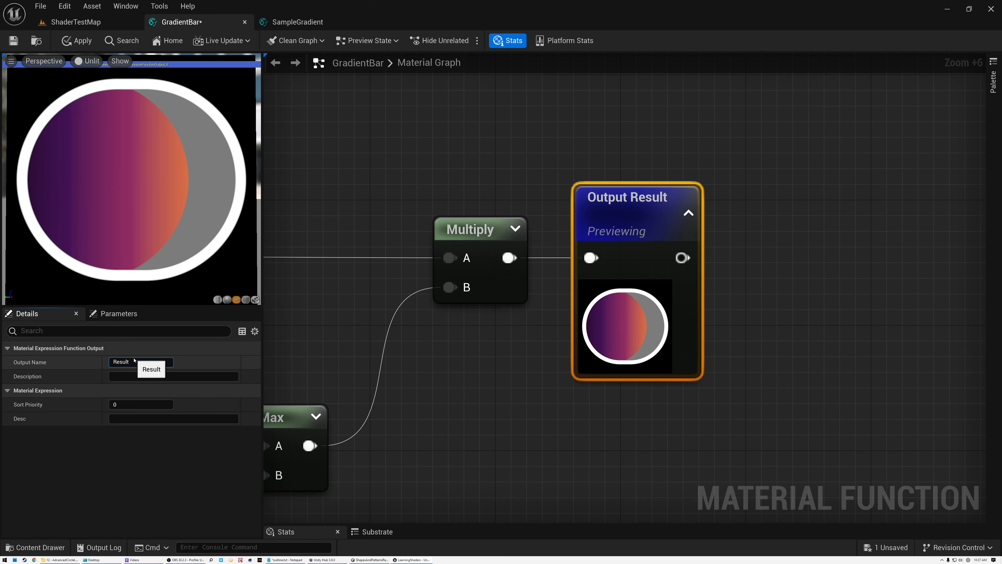
{"action": "left_click_drag", "start_coordinate": [133, 364], "coordinate": [88, 367]}
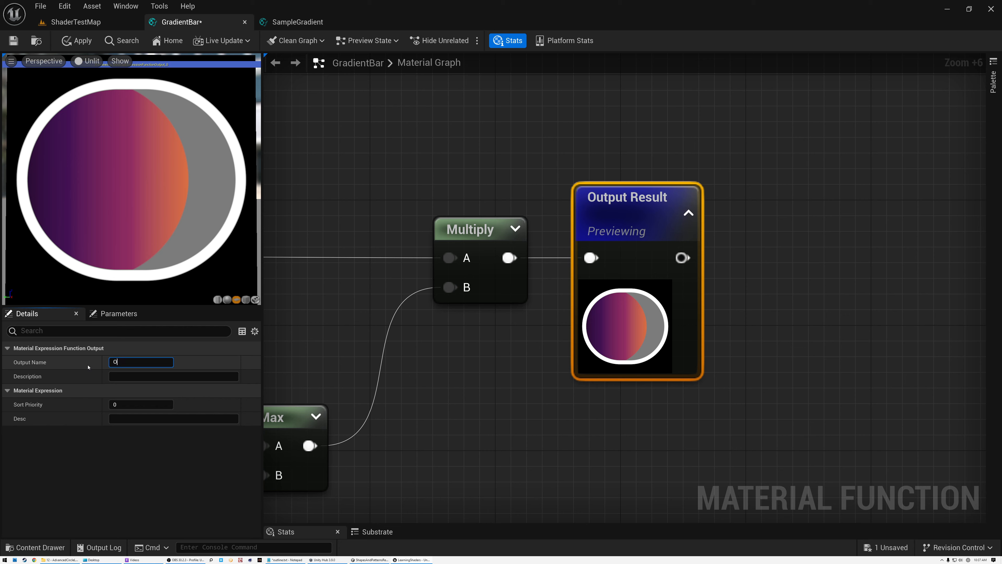
{"action": "type", "text": "Out"}
{"action": "key", "text": "Return"}
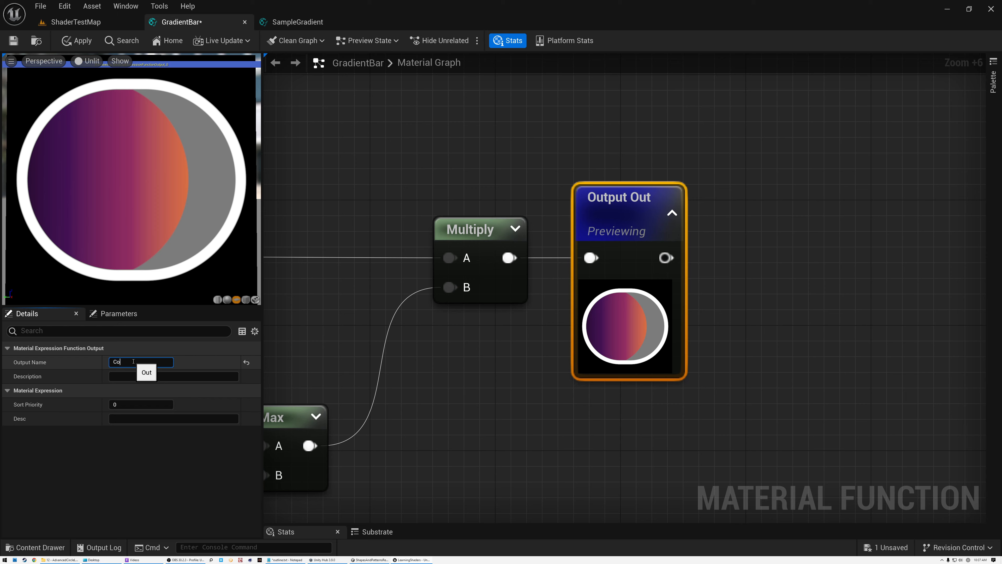
{"action": "key", "text": "Return"}
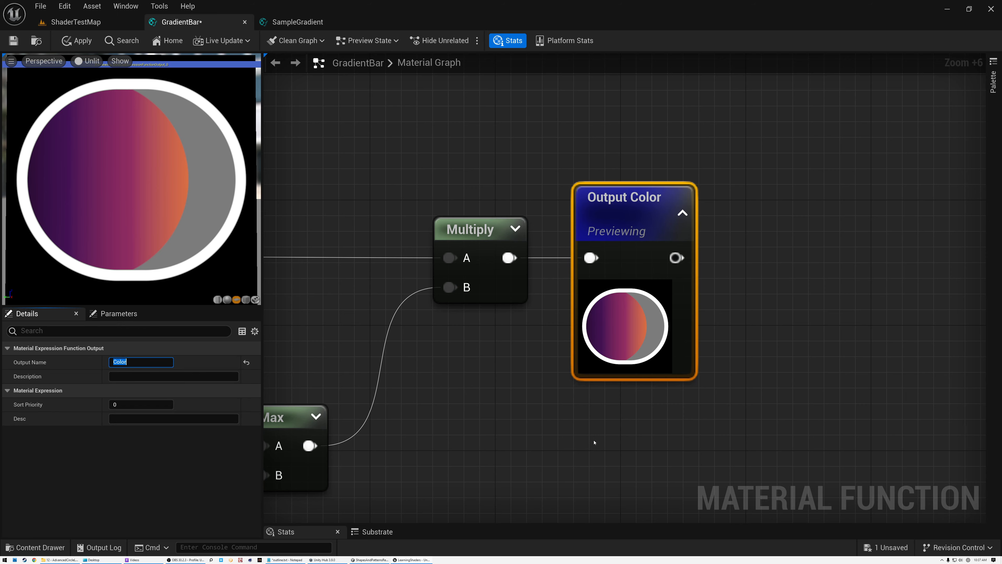
Add a second FunctionOutput node and place it directly below Output Color
{"action": "right_click", "coordinate": [570, 423]}
{"action": "type", "text": "out"}
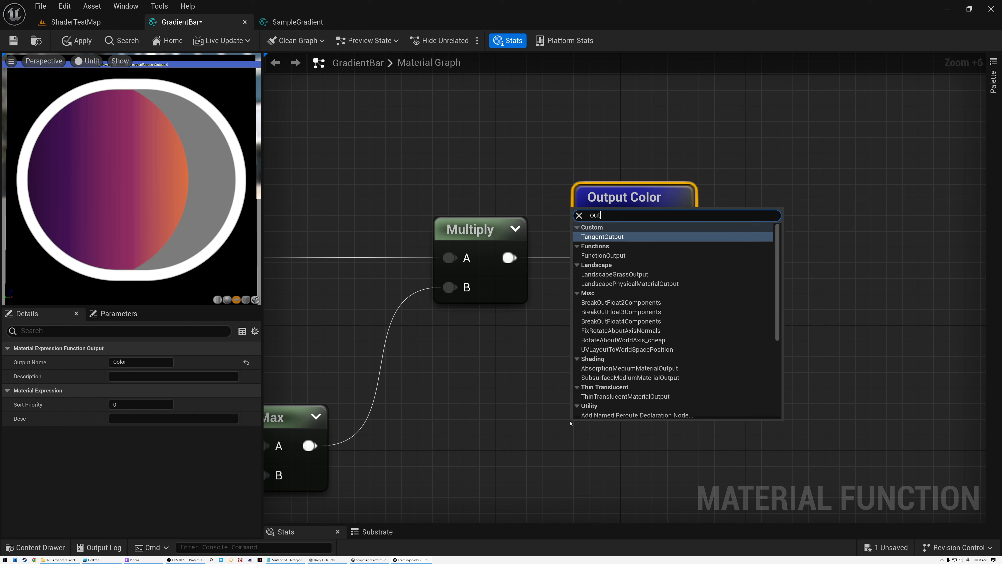
{"action": "left_click", "coordinate": [603, 255]}
{"action": "left_click_drag", "start_coordinate": [630, 430], "coordinate": [630, 402]}
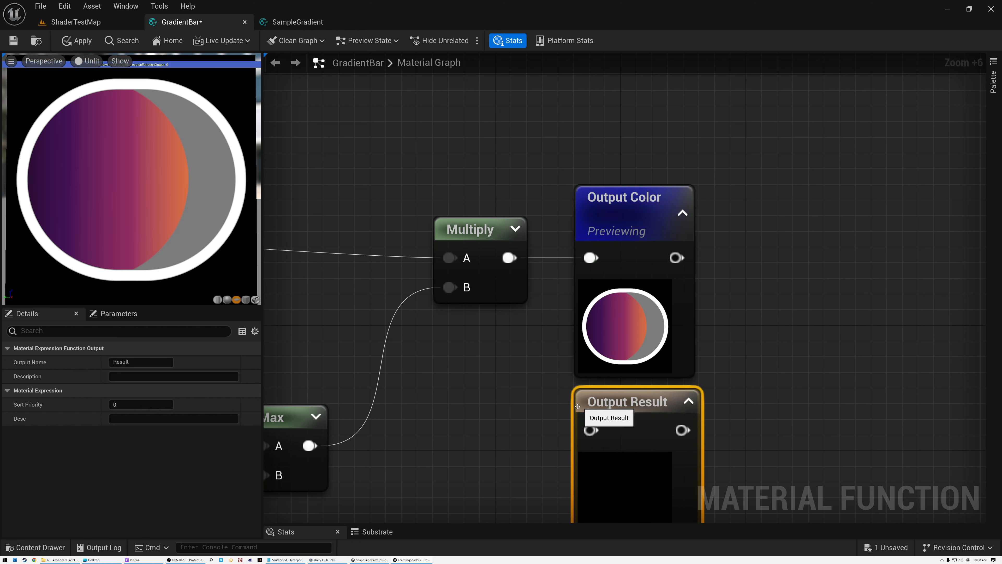
Connect the upper Rectangle's Fill to the new output node and name that output Alpha
{"action": "scroll", "coordinate": [482, 390], "scroll_direction": "down", "scroll_amount": 2}
{"action": "scroll", "coordinate": [482, 390], "scroll_direction": "down", "scroll_amount": 1}
{"action": "right_click_drag", "start_coordinate": [453, 395], "coordinate": [571, 340]}
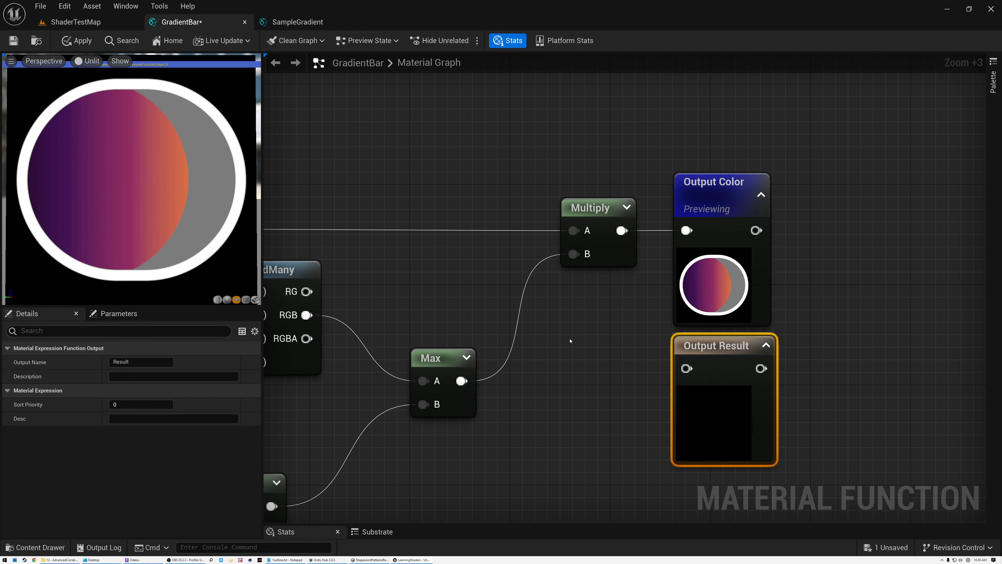
{"action": "scroll", "coordinate": [571, 340], "scroll_direction": "down", "scroll_amount": 1}
{"action": "right_click_drag", "start_coordinate": [359, 286], "coordinate": [669, 285]}
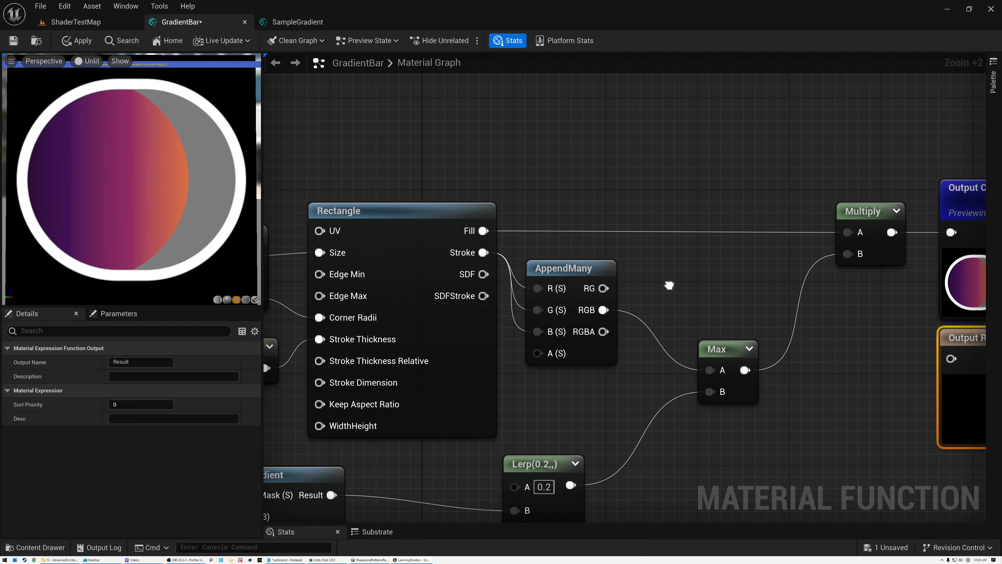
{"action": "left_click_drag", "start_coordinate": [483, 231], "coordinate": [950, 358]}
{"action": "right_click_drag", "start_coordinate": [898, 328], "coordinate": [590, 296]}
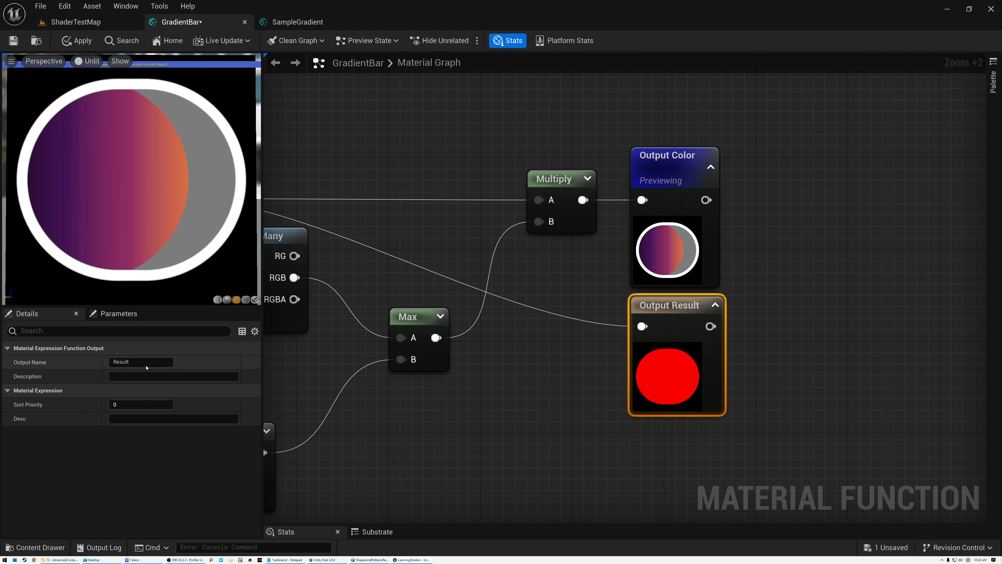
{"action": "left_click", "coordinate": [137, 361]}
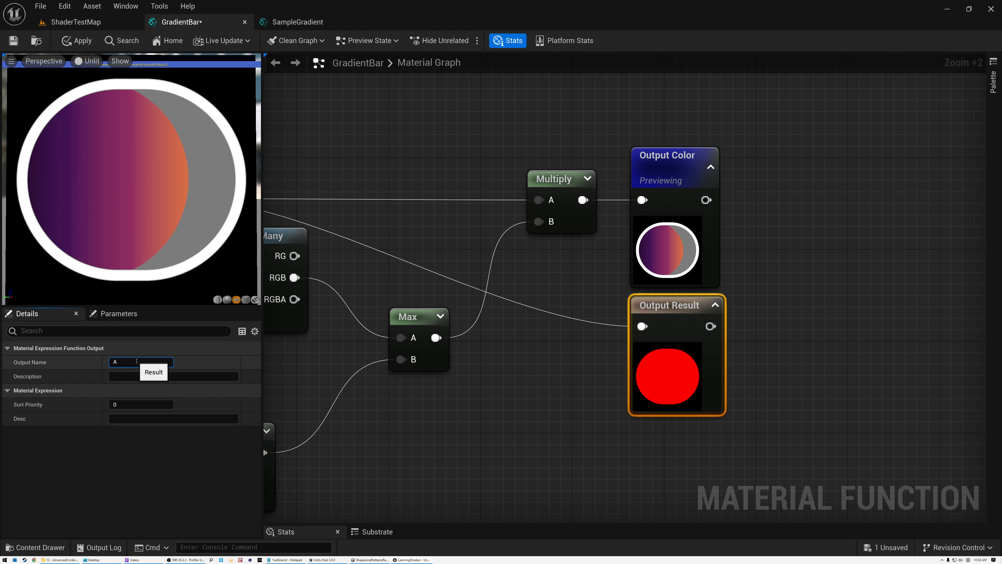
{"action": "type", "text": "Alpha"}
{"action": "key", "text": "Return"}
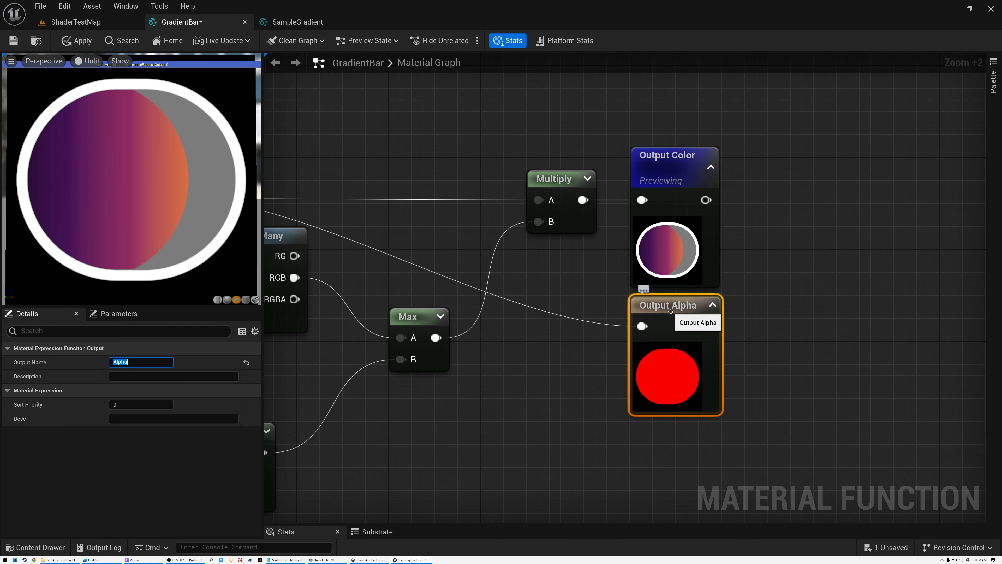
Add a FunctionInput node below the Progress branch and name it WidthHeight
{"action": "scroll", "coordinate": [595, 288], "scroll_direction": "down", "scroll_amount": 1}
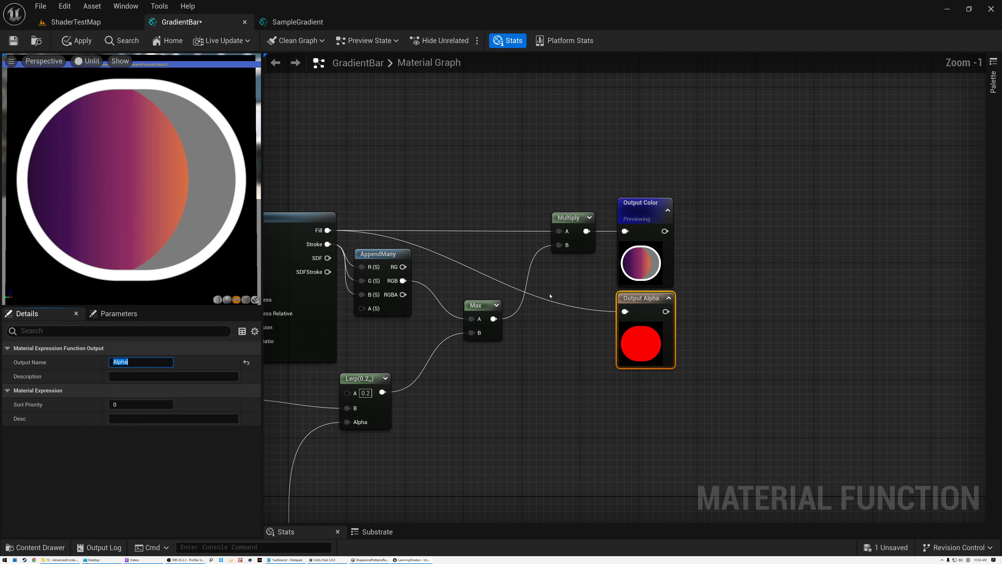
{"action": "right_click_drag", "start_coordinate": [545, 293], "coordinate": [689, 284]}
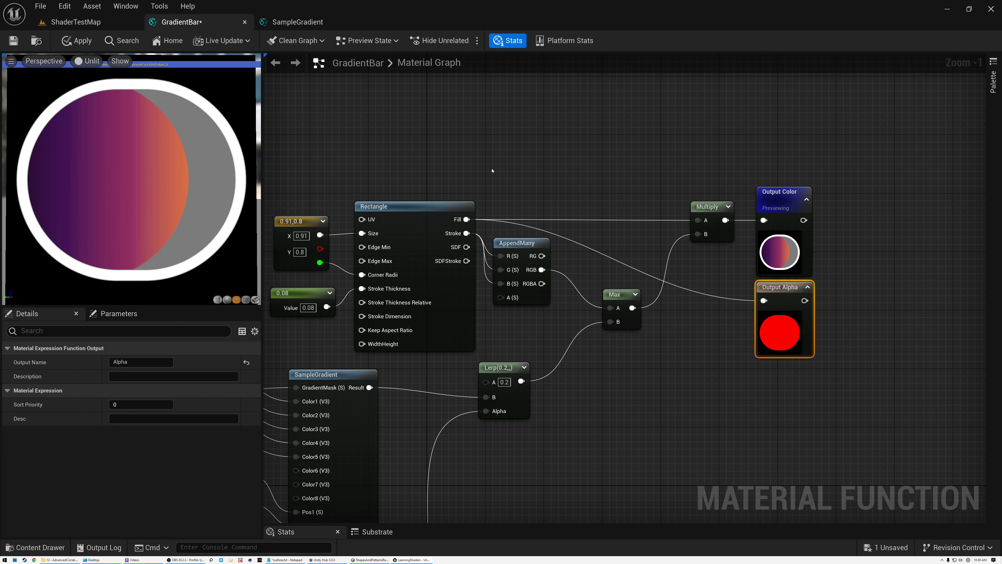
{"action": "right_click_drag", "start_coordinate": [495, 171], "coordinate": [537, 163]}
{"action": "scroll", "coordinate": [663, 151], "scroll_direction": "down", "scroll_amount": 4}
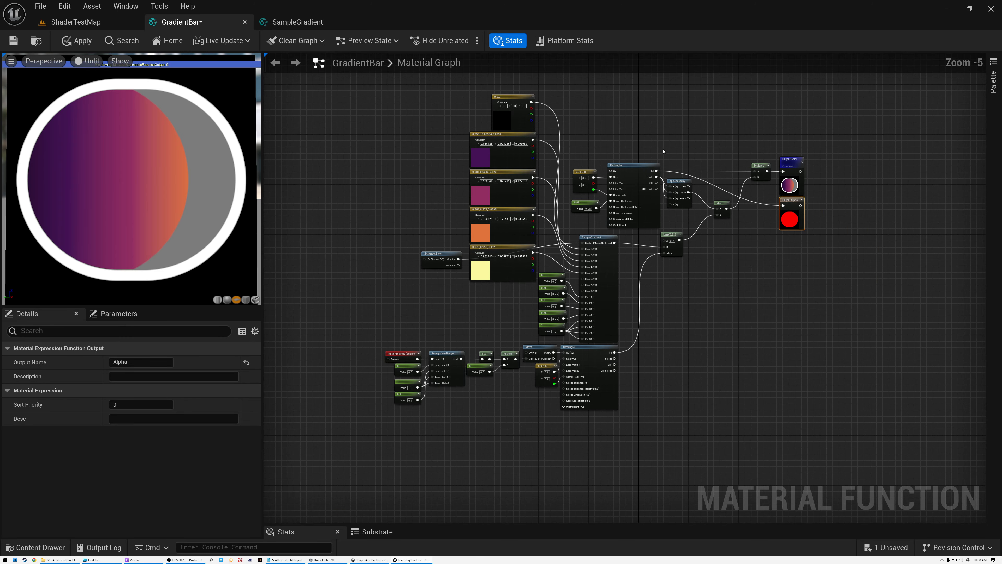
{"action": "scroll", "coordinate": [663, 151], "scroll_direction": "up", "scroll_amount": 1}
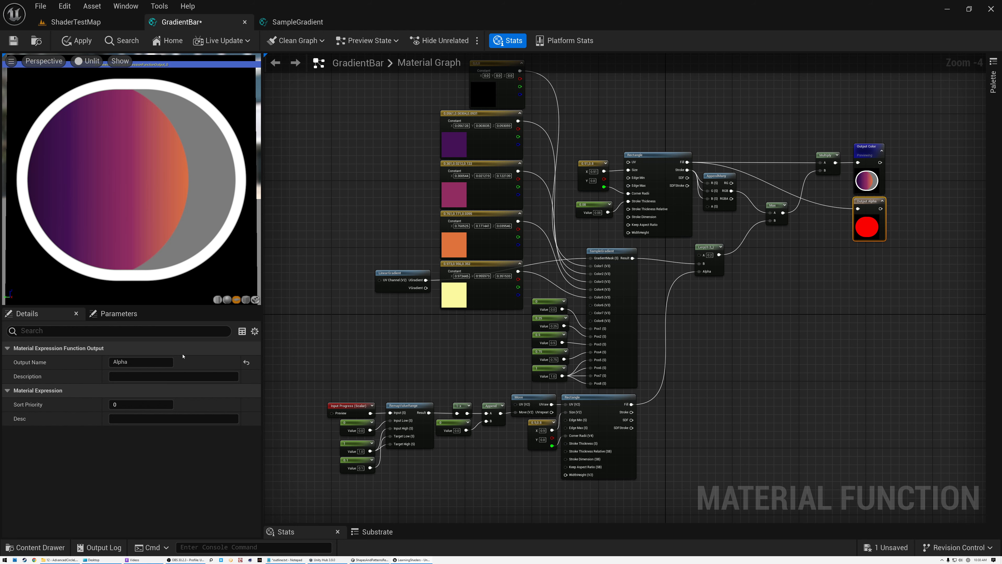
{"action": "right_click", "coordinate": [463, 477]}
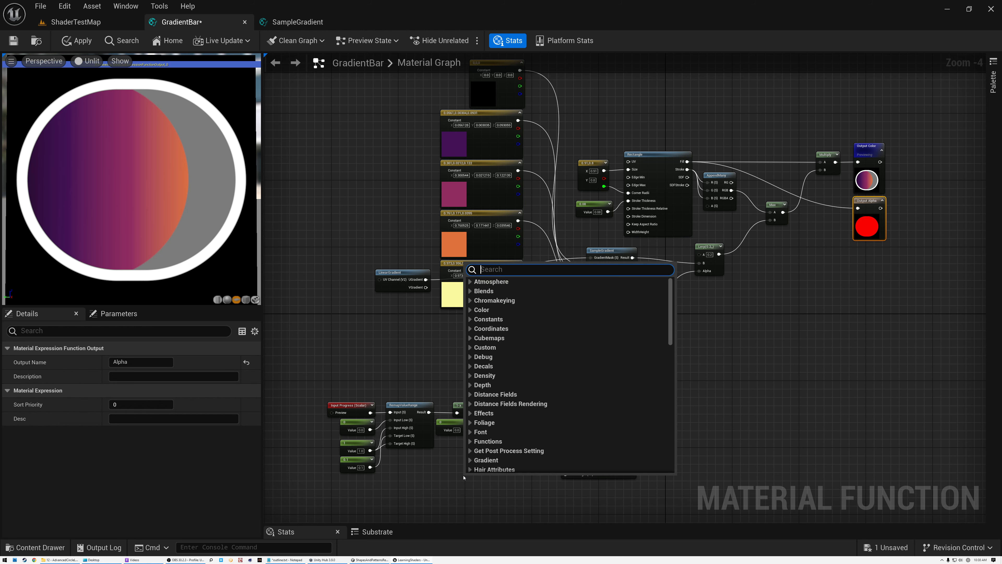
{"action": "type", "text": "input"}
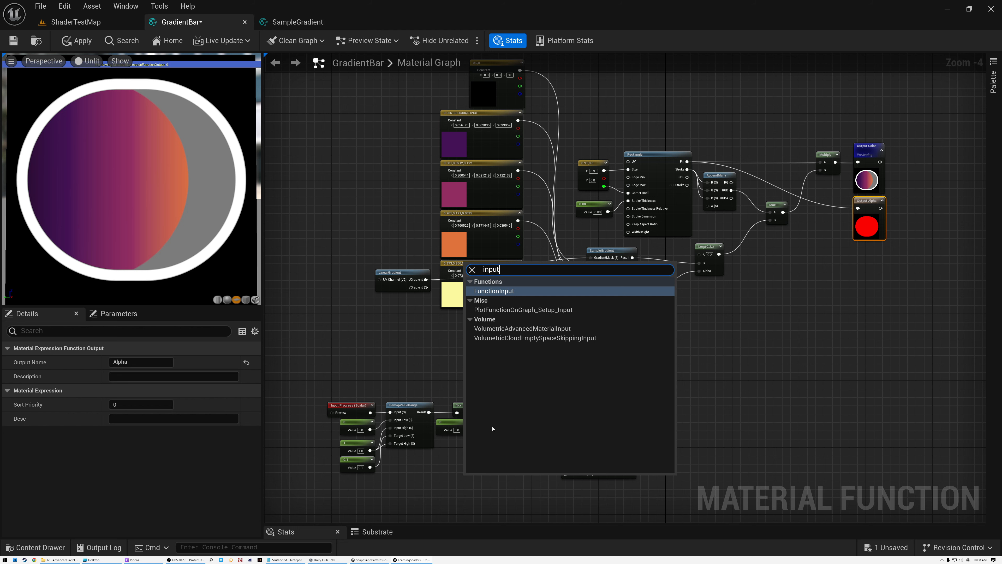
{"action": "left_click", "coordinate": [493, 291]}
{"action": "left_click", "coordinate": [135, 360]}
{"action": "type", "text": "WidthHeight"}
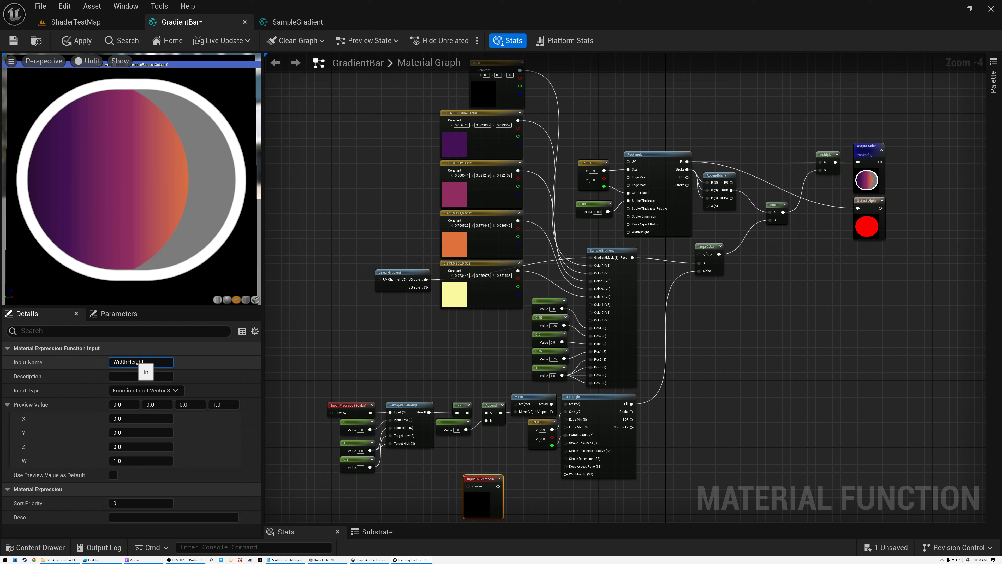
{"action": "key", "text": "Return"}
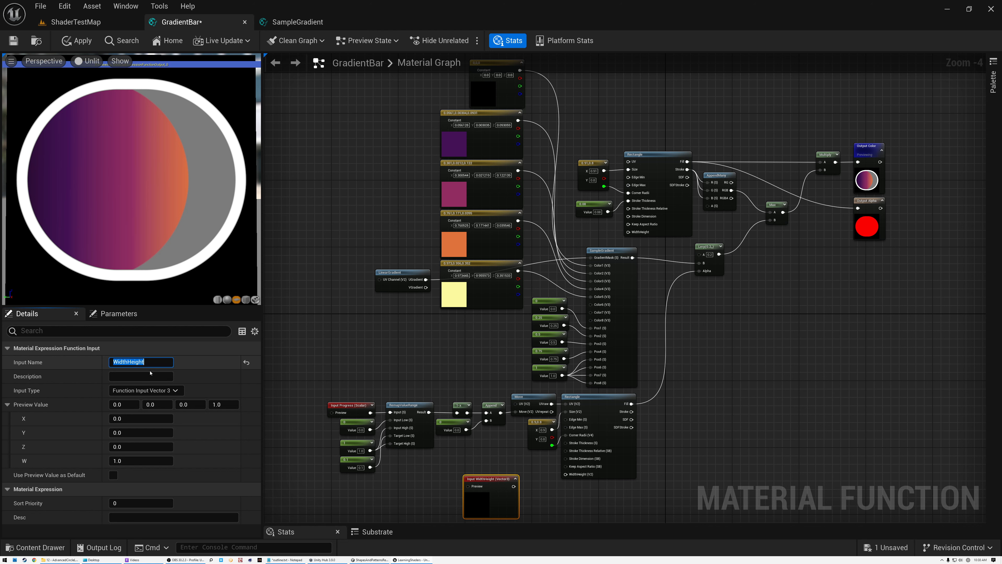
Make WidthHeight a Vector 2 input with preview values 1 and 1, and use preview values as defaults for WidthHeight and Progress
{"action": "left_click", "coordinate": [127, 404]}
{"action": "type", "text": "1"}
{"action": "left_click", "coordinate": [163, 404]}
{"action": "type", "text": "1"}
{"action": "left_click", "coordinate": [145, 390]}
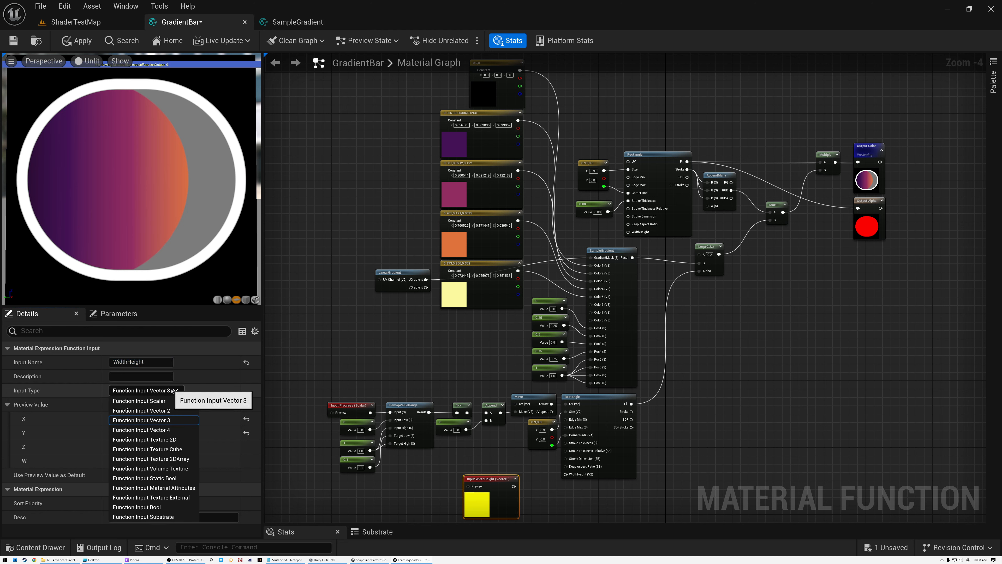
{"action": "left_click", "coordinate": [164, 410]}
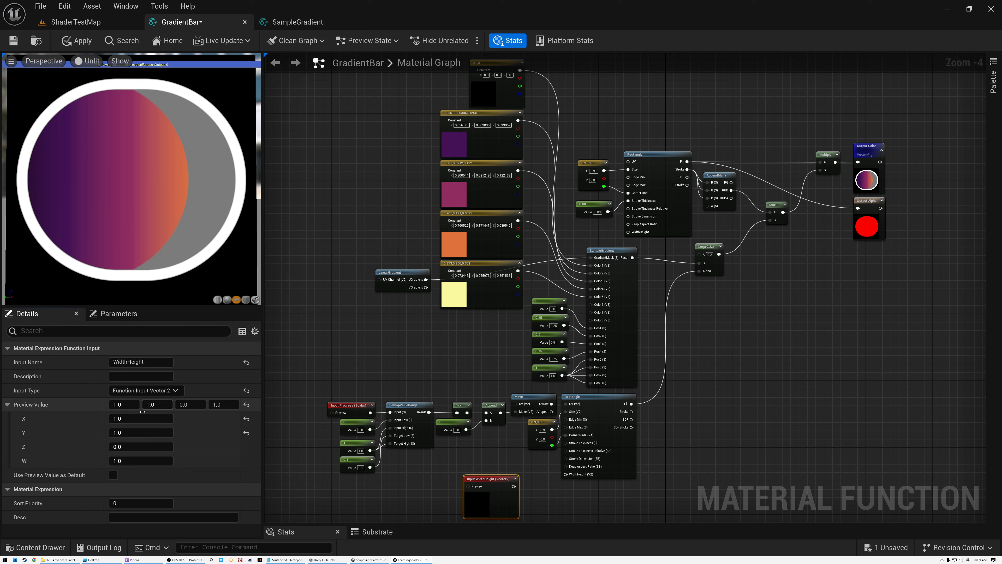
{"action": "left_click", "coordinate": [114, 475]}
{"action": "left_click", "coordinate": [348, 410]}
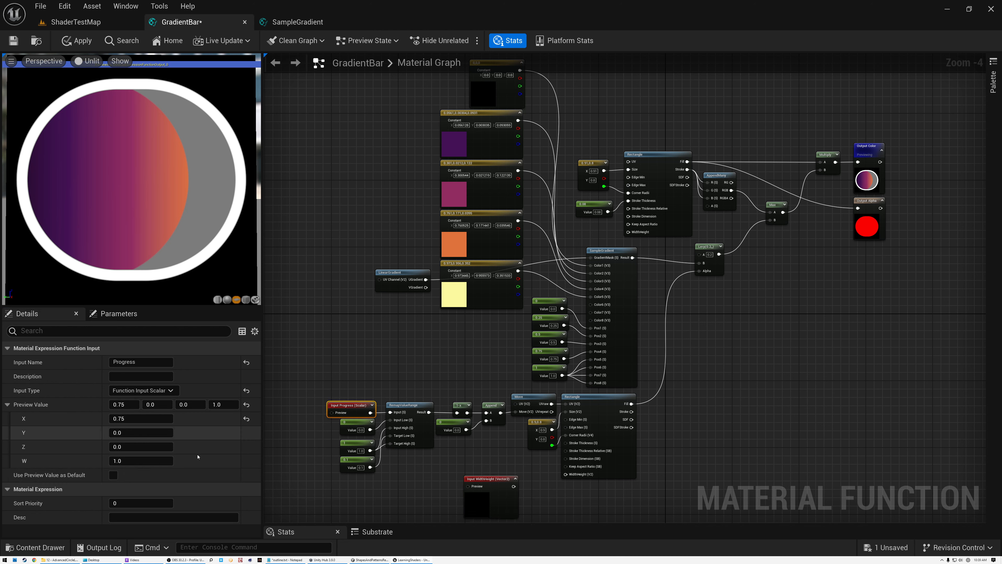
{"action": "left_click", "coordinate": [475, 479]}
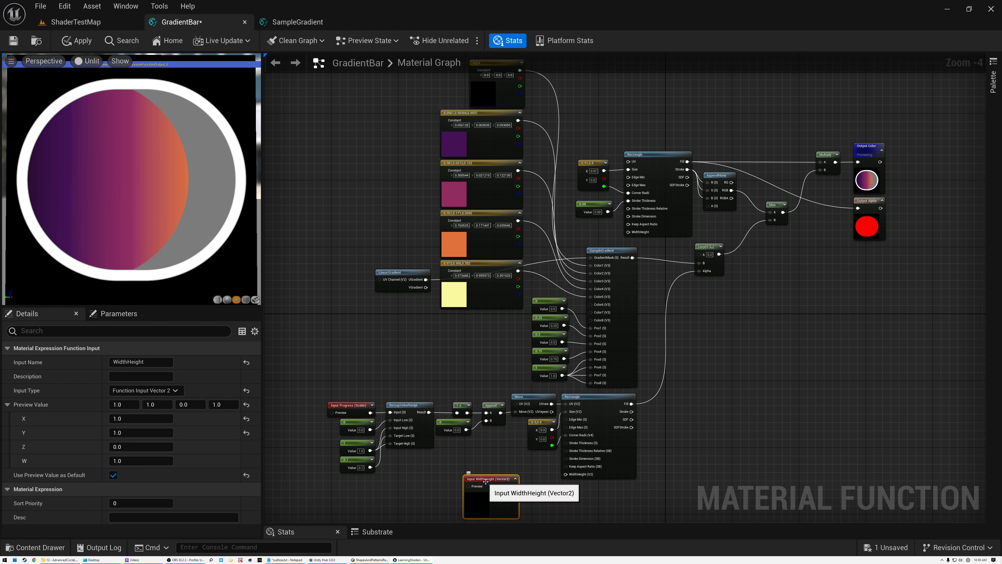
Connect the WidthHeight input to the WidthHeight pins of both Rectangle nodes and place it beside the lower Rectangle
{"action": "left_click_drag", "start_coordinate": [512, 485], "coordinate": [595, 472]}
{"action": "scroll", "coordinate": [589, 466], "scroll_direction": "up", "scroll_amount": 6, "text": "ctrl"}
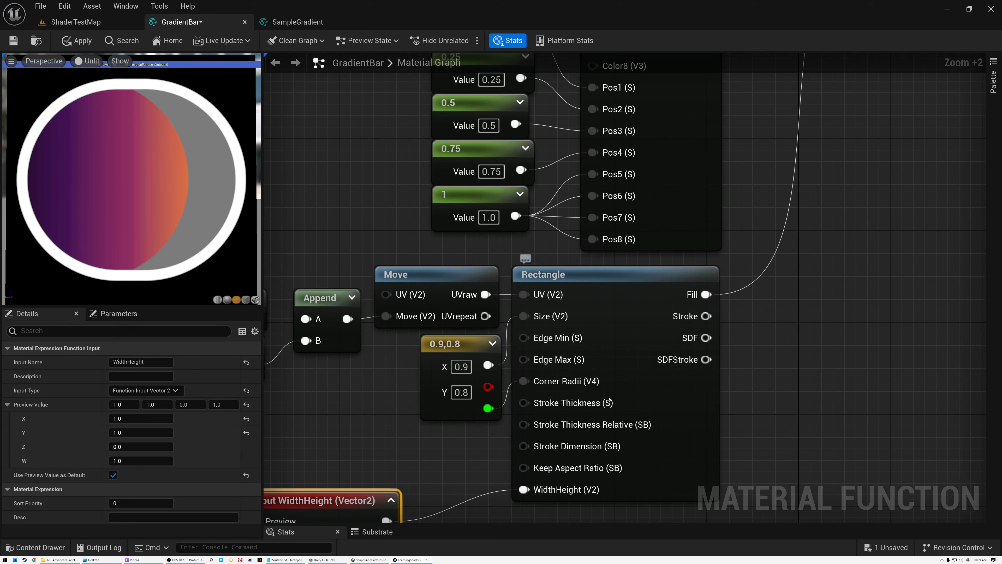
{"action": "right_click_drag", "start_coordinate": [611, 397], "coordinate": [627, 291]}
{"action": "left_click_drag", "start_coordinate": [385, 393], "coordinate": [445, 351]}
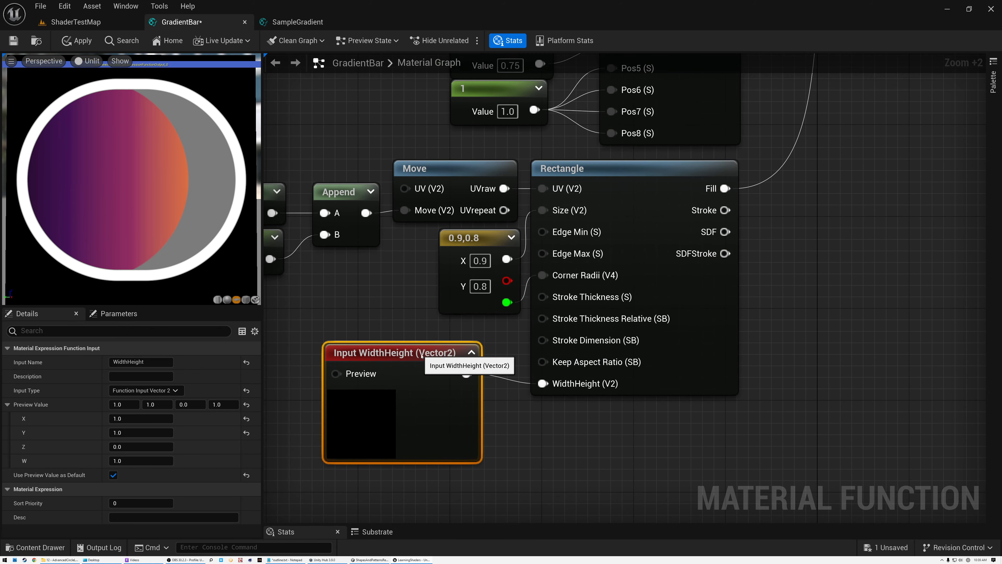
{"action": "scroll", "coordinate": [445, 352], "scroll_direction": "down", "scroll_amount": 5}
{"action": "right_click_drag", "start_coordinate": [444, 352], "coordinate": [458, 513]}
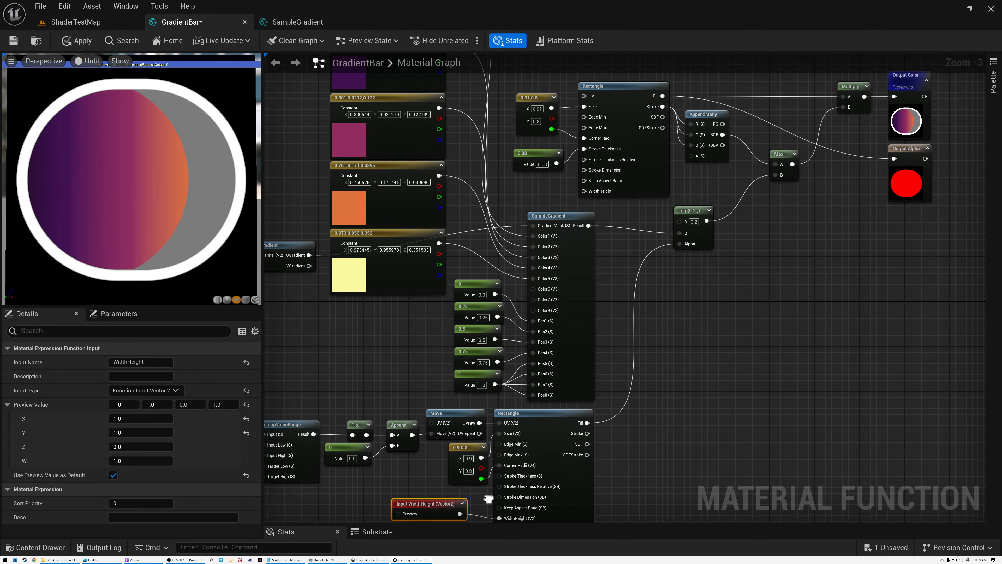
{"action": "left_click_drag", "start_coordinate": [458, 513], "coordinate": [583, 180]}
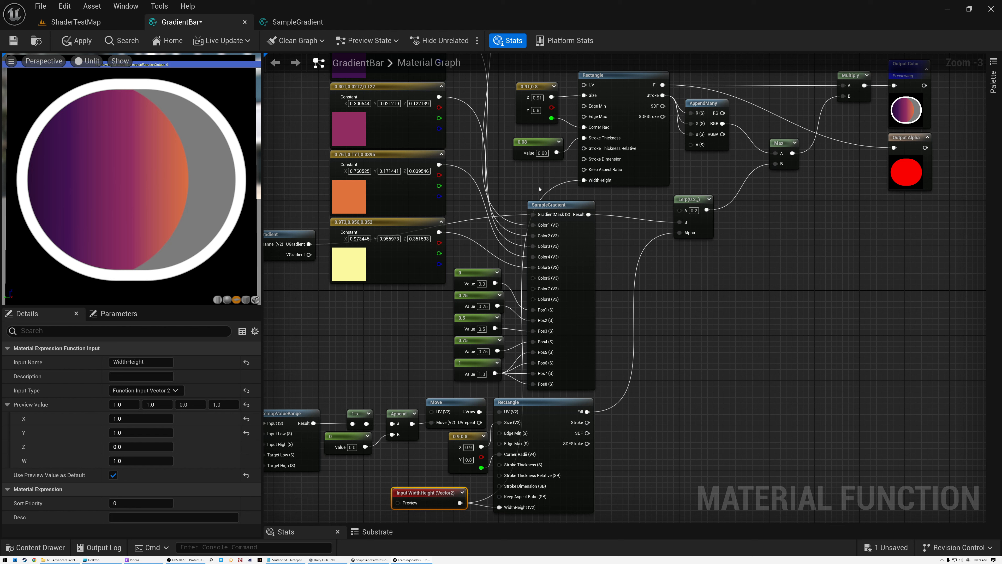
Examine the bar's proportions in the material preview alongside the WidthHeight input's preview values
{"action": "scroll", "coordinate": [154, 152], "scroll_direction": "down", "scroll_amount": 4}
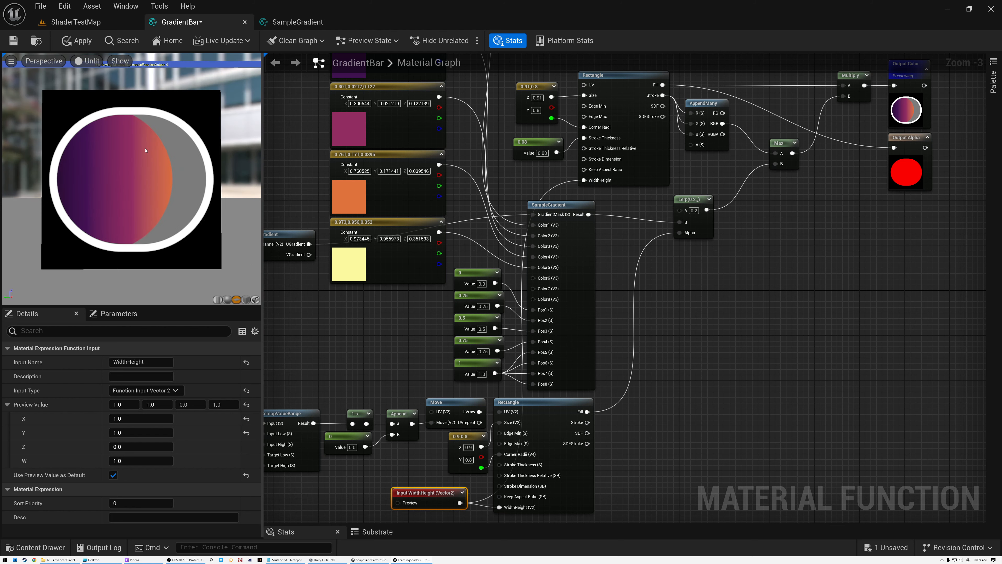
{"action": "mouse_move", "coordinate": [146, 150]}
{"action": "left_mouse_down"}
{"action": "mouse_move", "coordinate": [166, 154]}
{"action": "mouse_move", "coordinate": [145, 149]}
{"action": "left_mouse_up"}
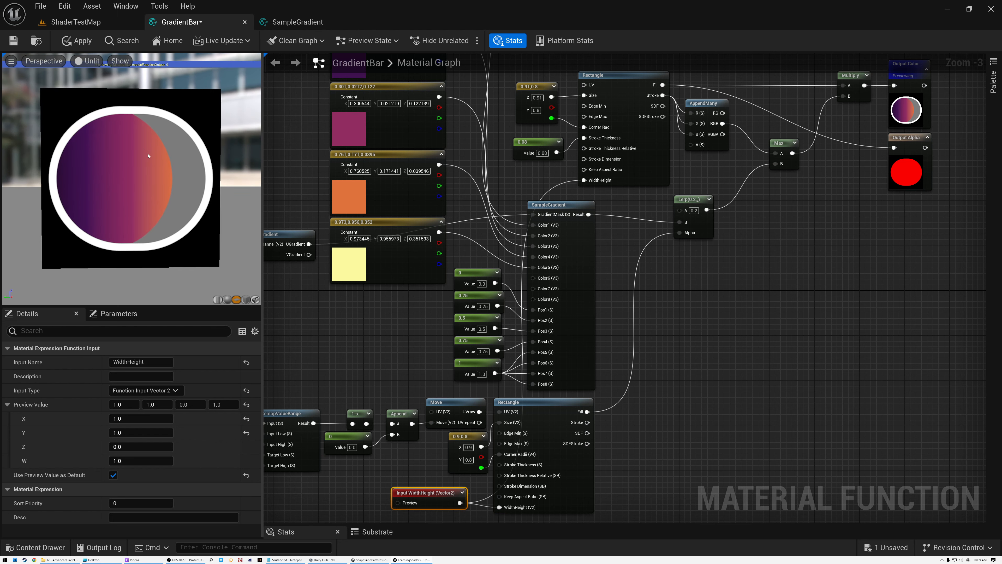
{"action": "scroll", "coordinate": [154, 166], "scroll_direction": "up", "scroll_amount": 3}
{"action": "left_click_drag", "start_coordinate": [157, 170], "coordinate": [152, 167]}
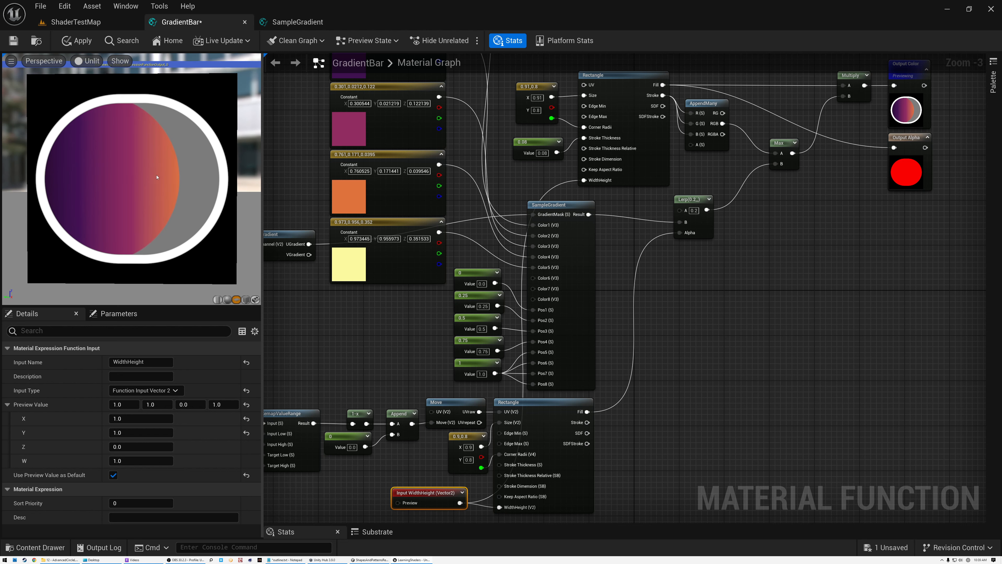
{"action": "left_click", "coordinate": [126, 403]}
{"action": "left_click", "coordinate": [156, 405]}
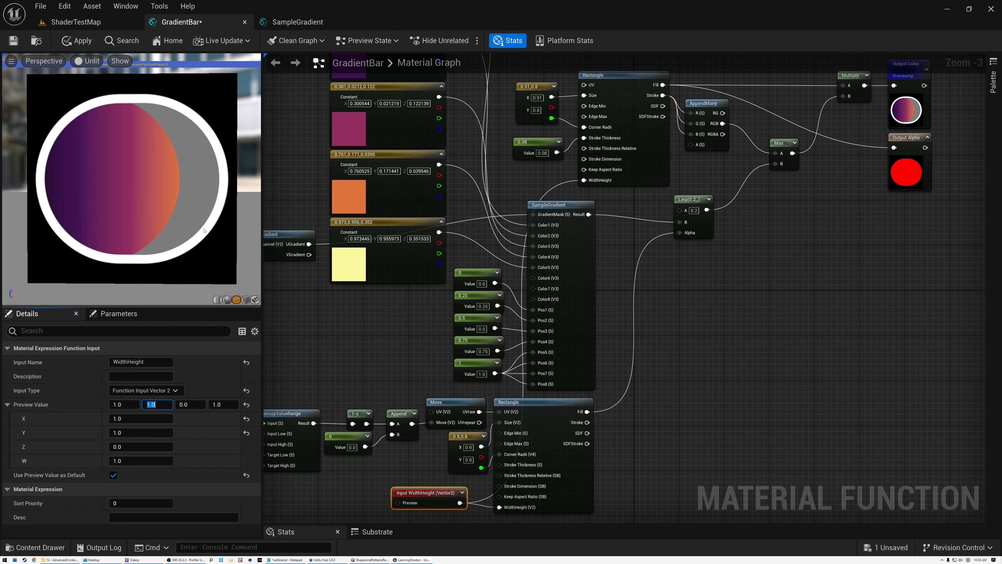
{"action": "left_click", "coordinate": [415, 492]}
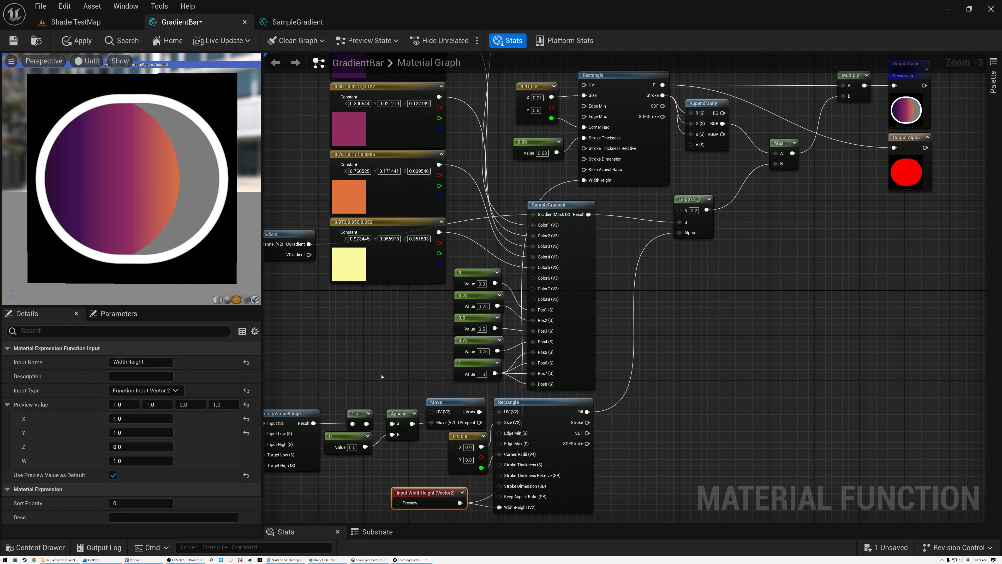
Compare the Progress input's settings and set the WidthHeight input's sort priority to 1
{"action": "scroll", "coordinate": [409, 351], "scroll_direction": "down", "scroll_amount": 1}
{"action": "right_click_drag", "start_coordinate": [409, 352], "coordinate": [530, 322]}
{"action": "left_click", "coordinate": [394, 375]}
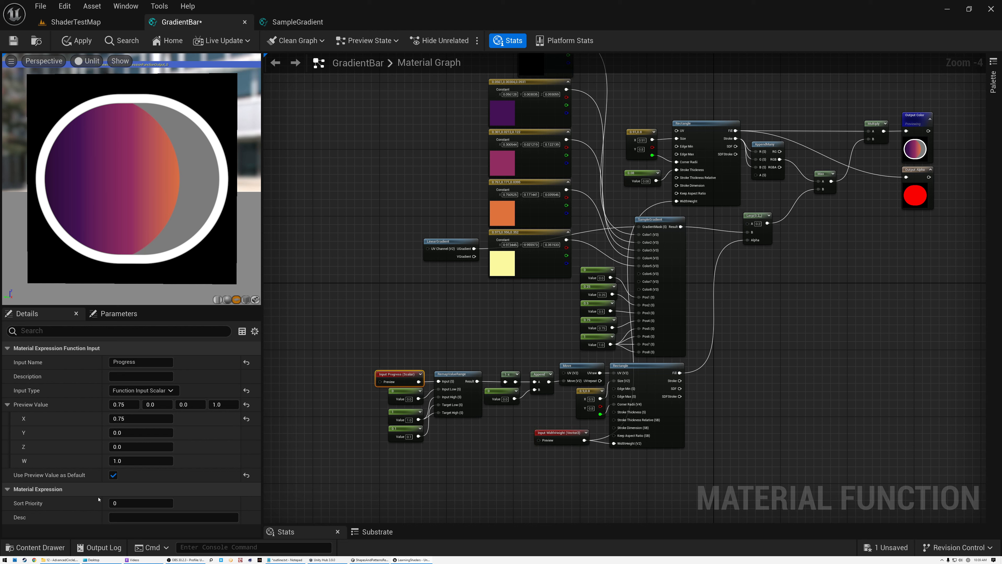
{"action": "left_click", "coordinate": [553, 432]}
{"action": "left_click", "coordinate": [130, 503]}
{"action": "type", "text": "1"}
{"action": "key", "text": "Return"}
Check Output Color's sort priority and set Output Alpha's sort priority to 1
{"action": "right_click_drag", "start_coordinate": [915, 161], "coordinate": [609, 236]}
{"action": "scroll", "coordinate": [609, 235], "scroll_direction": "up", "scroll_amount": 6}
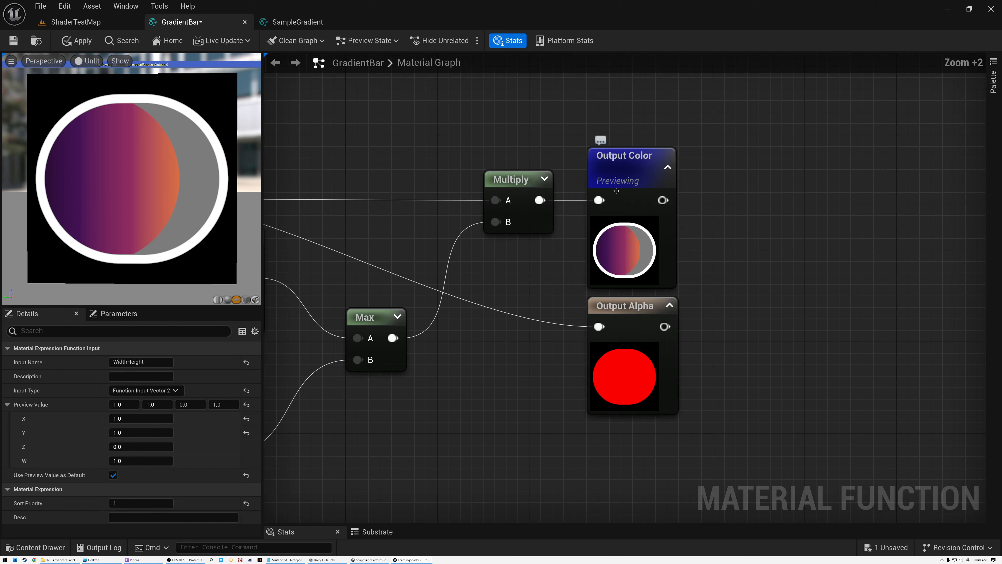
{"action": "left_click", "coordinate": [631, 162]}
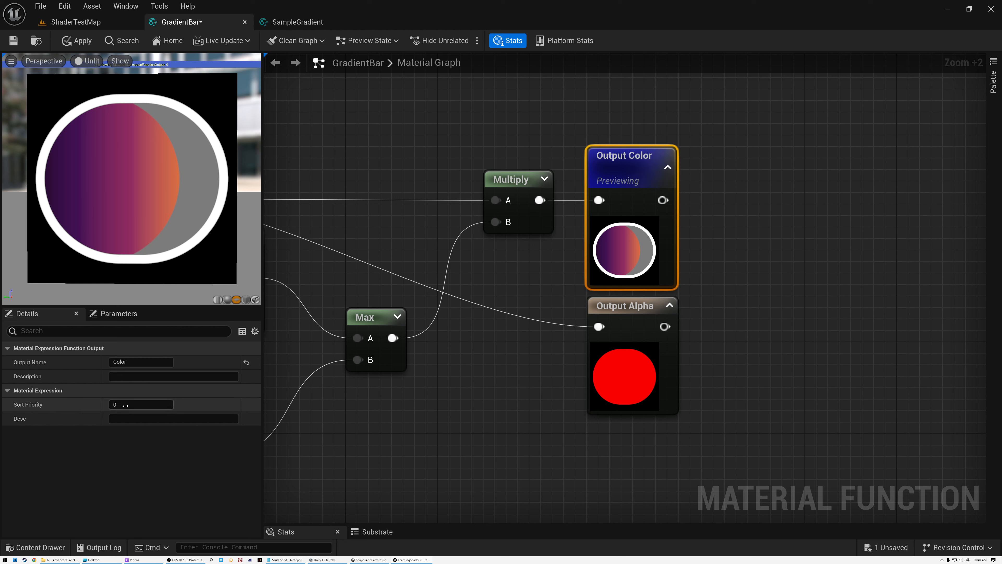
{"action": "left_click", "coordinate": [604, 304]}
{"action": "left_click", "coordinate": [122, 404]}
{"action": "type", "text": "1"}
{"action": "key", "text": "Return"}
Review the whole graph and select the WidthHeight input node beside the lower Rectangle
{"action": "right_click_drag", "start_coordinate": [413, 410], "coordinate": [729, 278]}
{"action": "scroll", "coordinate": [586, 371], "scroll_direction": "down", "scroll_amount": 3}
{"action": "scroll", "coordinate": [742, 321], "scroll_direction": "down", "scroll_amount": 4}
{"action": "scroll", "coordinate": [730, 277], "scroll_direction": "up", "scroll_amount": 1}
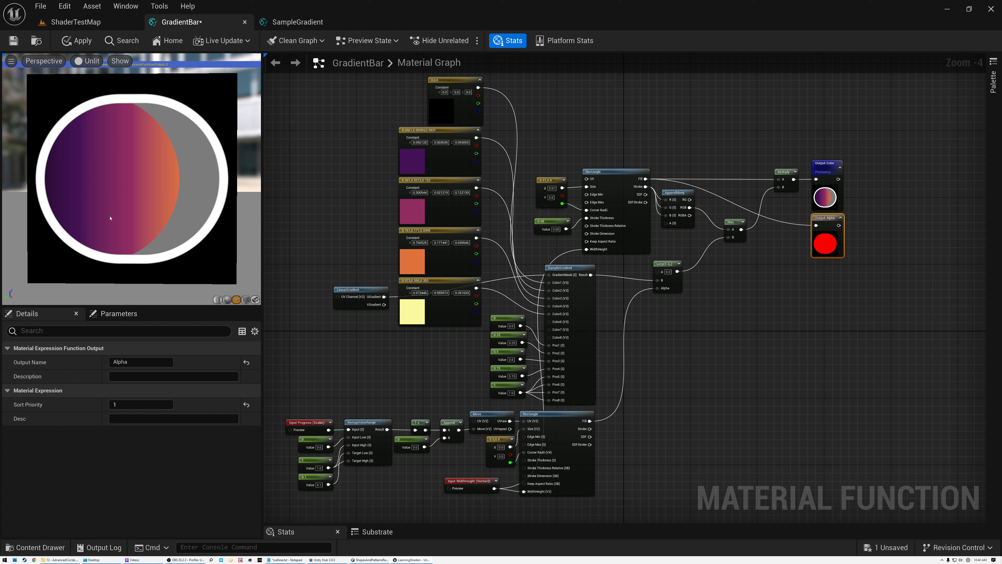
{"action": "left_click", "coordinate": [470, 478]}
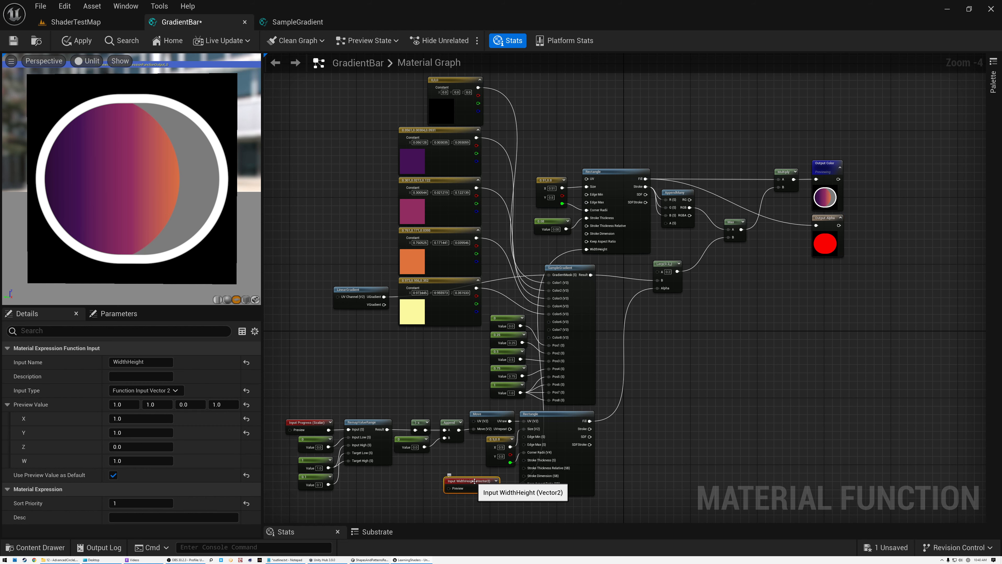